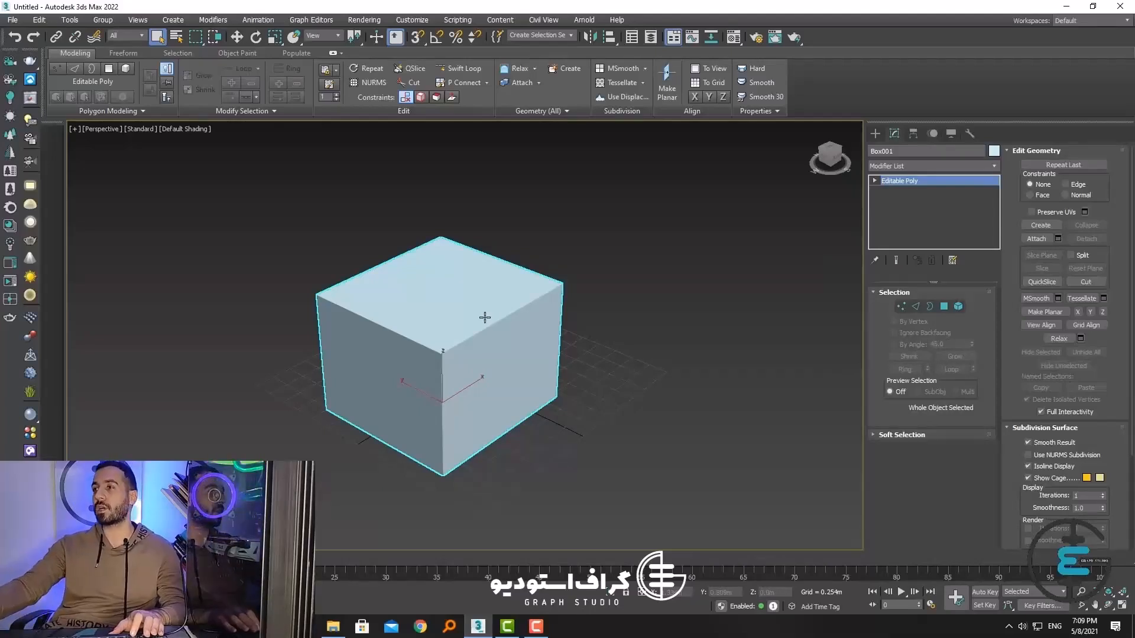
Step: Delete the box's top polygon to leave the box open
left_click(928, 307)
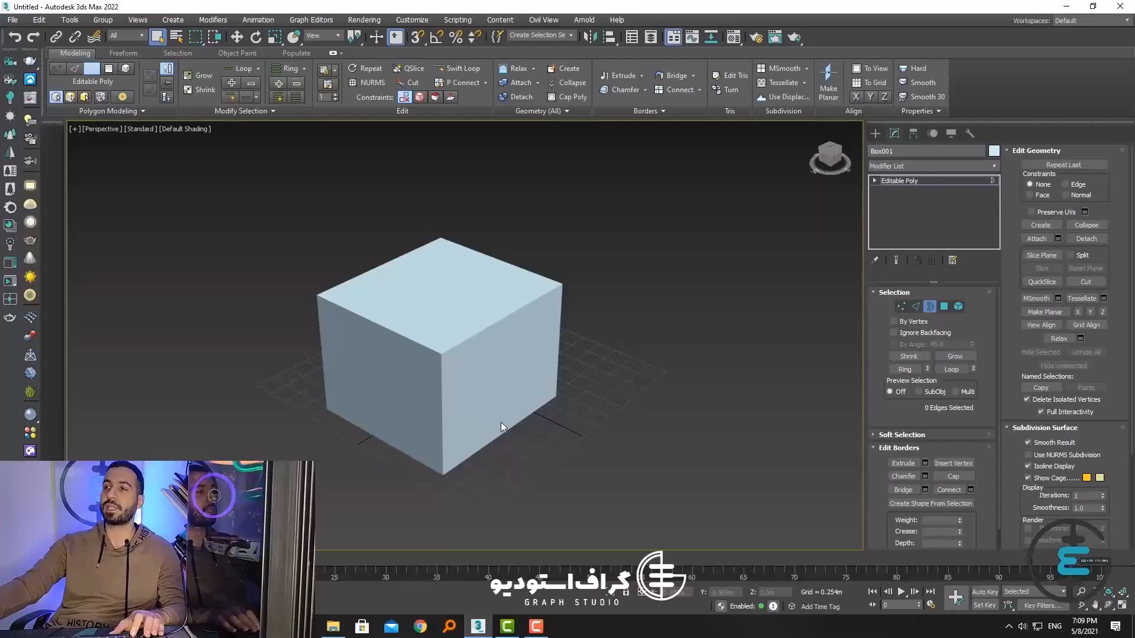
left_click(944, 306)
left_click(433, 322)
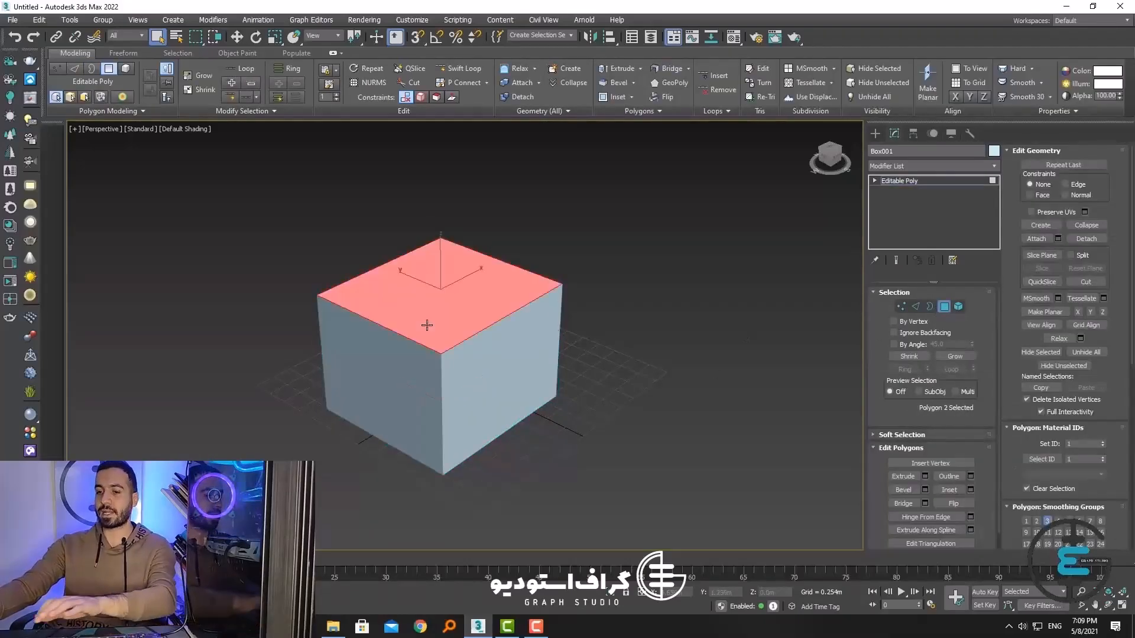
key("Delete")
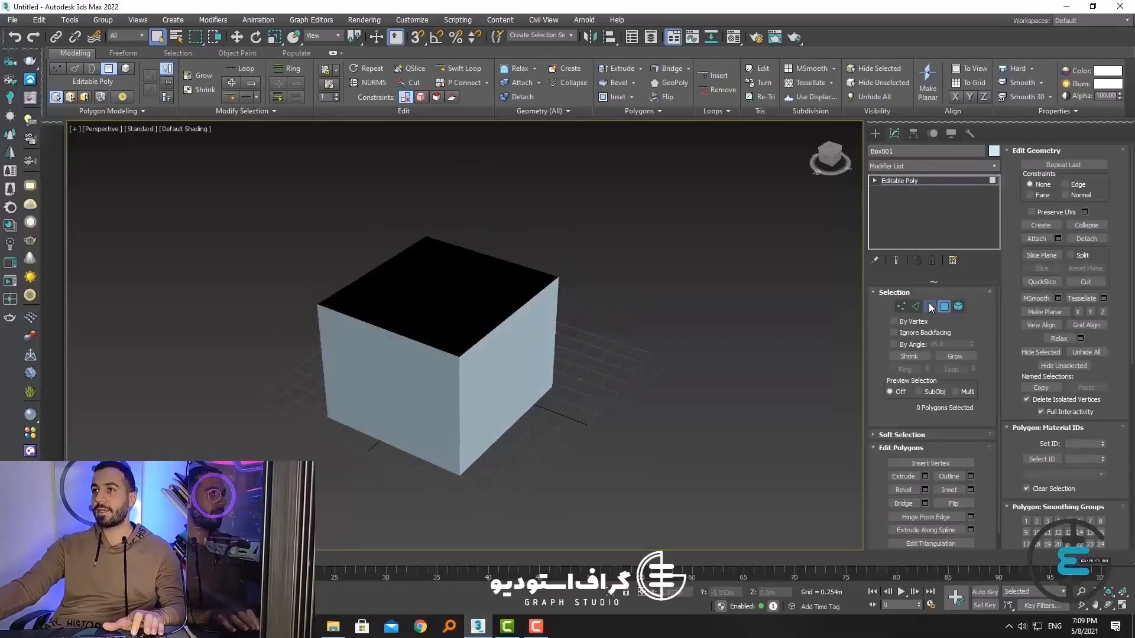
Step: Select the open top border with the Move tool and try raising it along the Z axis
left_click(930, 306)
left_click(414, 251)
middle_click_drag(414, 251, 428, 363, "alt")
left_click(239, 38)
middle_click_drag(407, 266, 417, 324, "alt")
left_click_drag(414, 325, 417, 228)
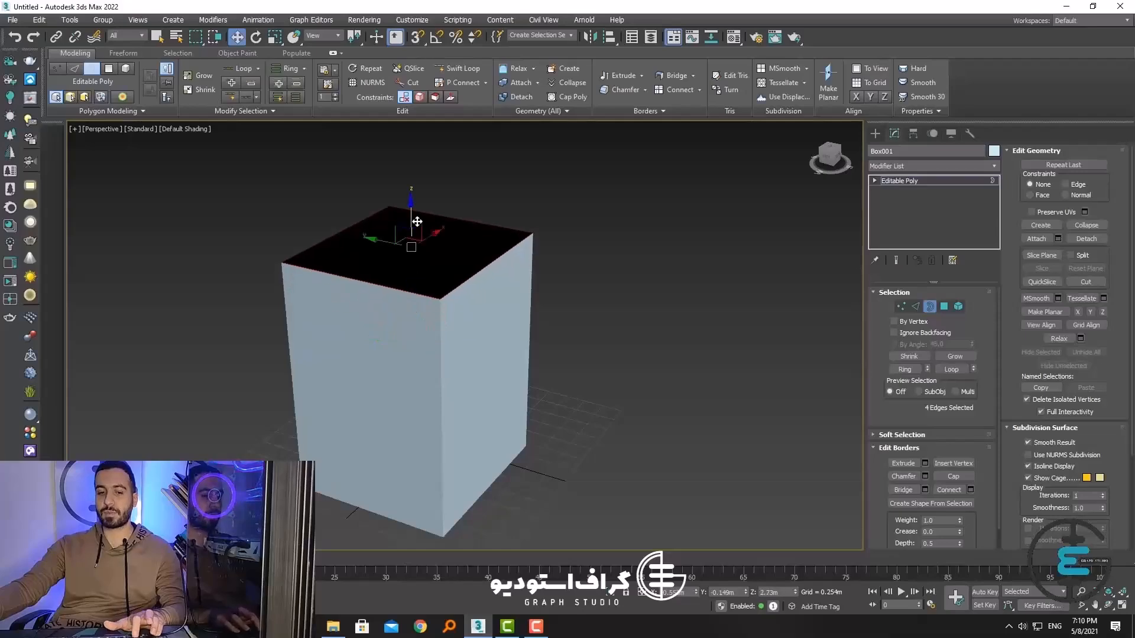
key("ctrl+z")
Step: Turn on edged faces and extend the open border upward along Z, adding two new bands of polygons
key("4")
key("F4")
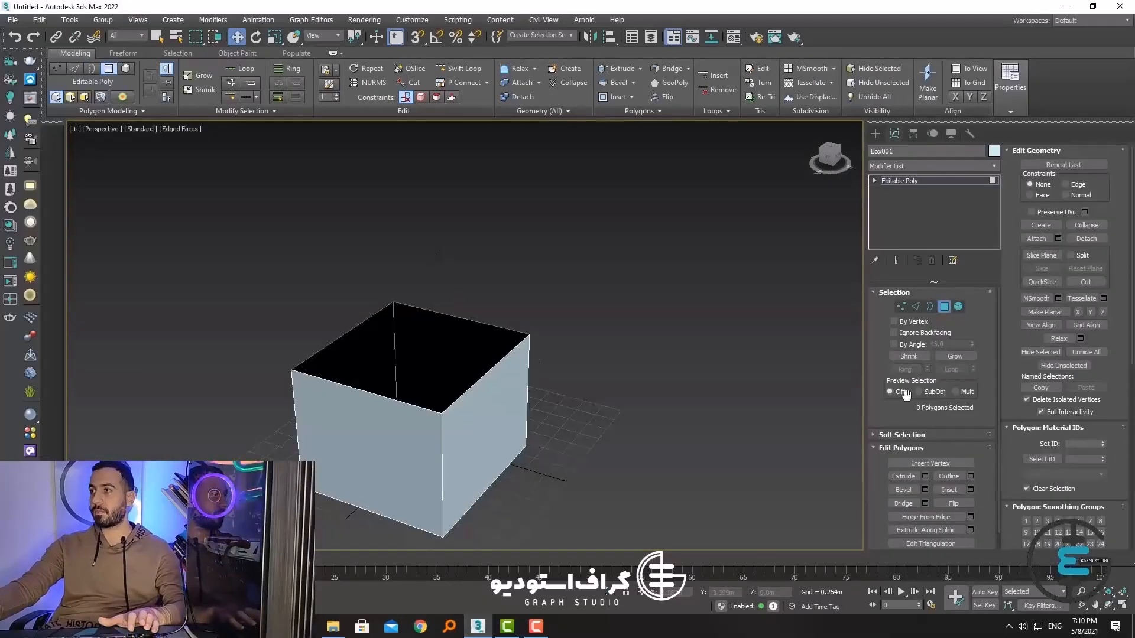
key("3")
left_click_drag(411, 321, 408, 240)
middle_click_drag(420, 311, 406, 368, "alt")
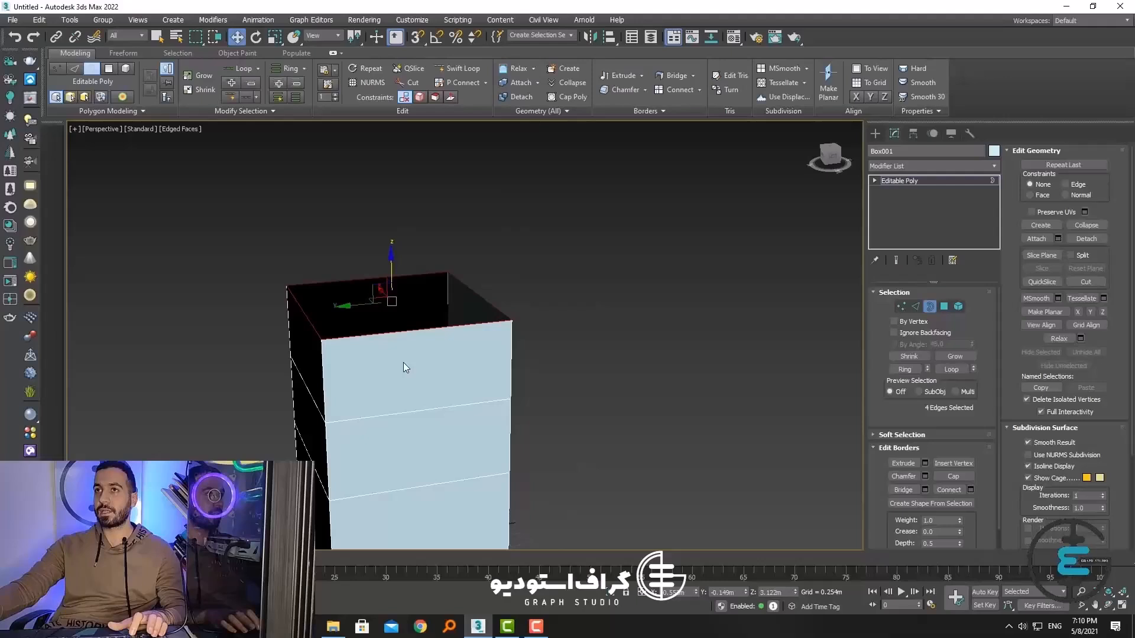
Step: Scale a copy of the open border inward to form a flat ledge around a smaller opening
left_click(275, 38)
left_click_drag(387, 296, 427, 559)
key("ctrl+z")
left_click_drag(388, 297, 404, 384, "shift")
Step: Extend the smaller border upward along Z to form a square neck above the ledge
left_click(243, 40)
left_click_drag(391, 260, 393, 188, "shift")
middle_click_drag(399, 258, 401, 342, "alt")
Step: Try extruding the neck's open border freehand and undo the attempts
left_click_drag(905, 416, 910, 388)
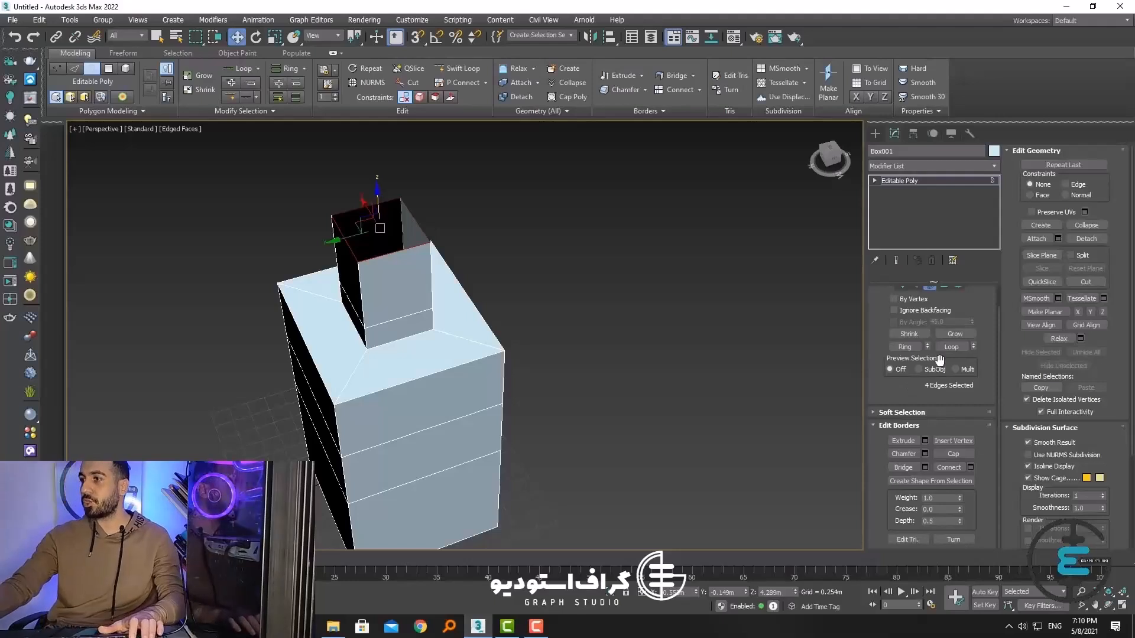
left_click(904, 441)
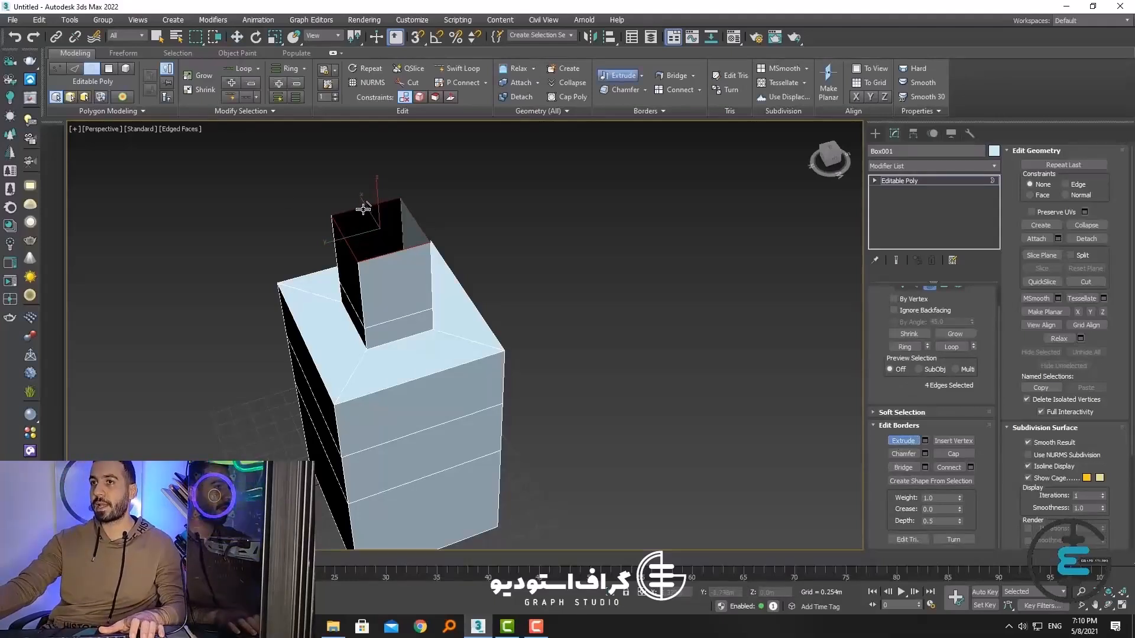
left_click_drag(363, 209, 372, 100)
left_click_drag(373, 186, 402, 359)
key("ctrl+z")
key("ctrl+z")
Step: Extrude the neck's open border with a height of about -0.25 m and a larger base width to taper the top
left_click(926, 440)
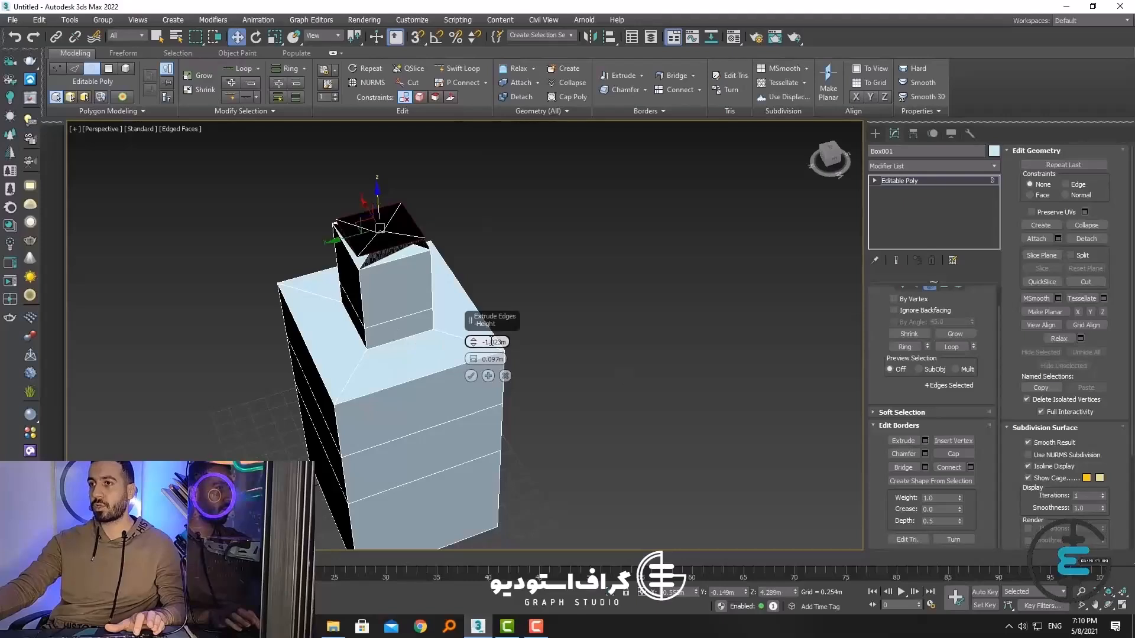
left_click_drag(483, 262, 485, 205)
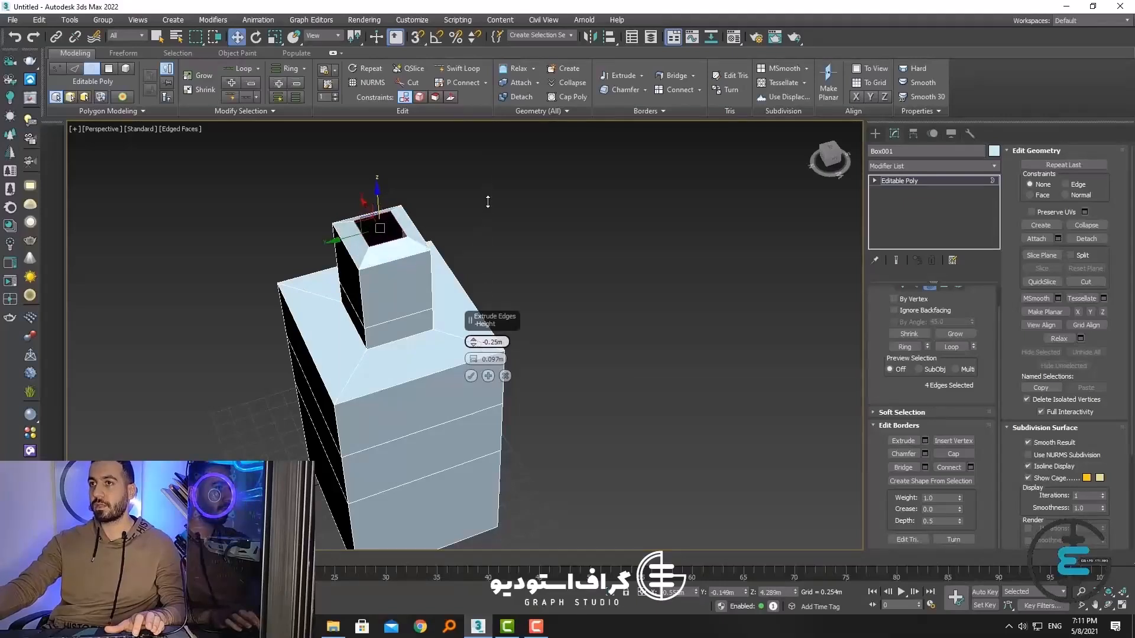
left_click_drag(473, 358, 470, 284)
left_click(471, 377)
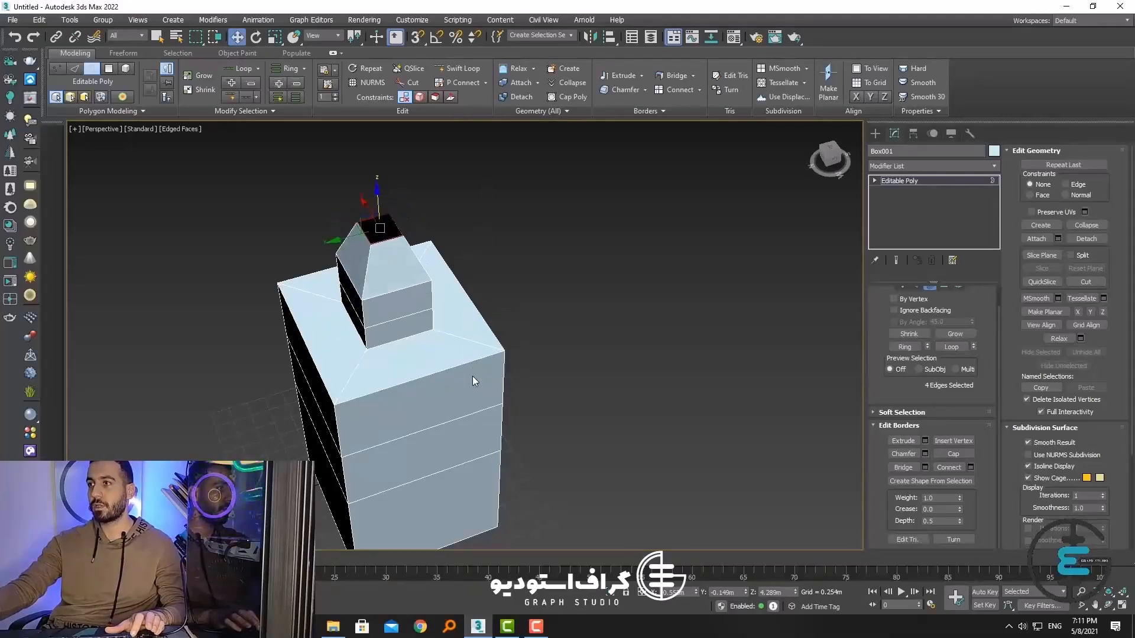
Step: Try chamfering the open border at the top of the tapered part
left_click(925, 455)
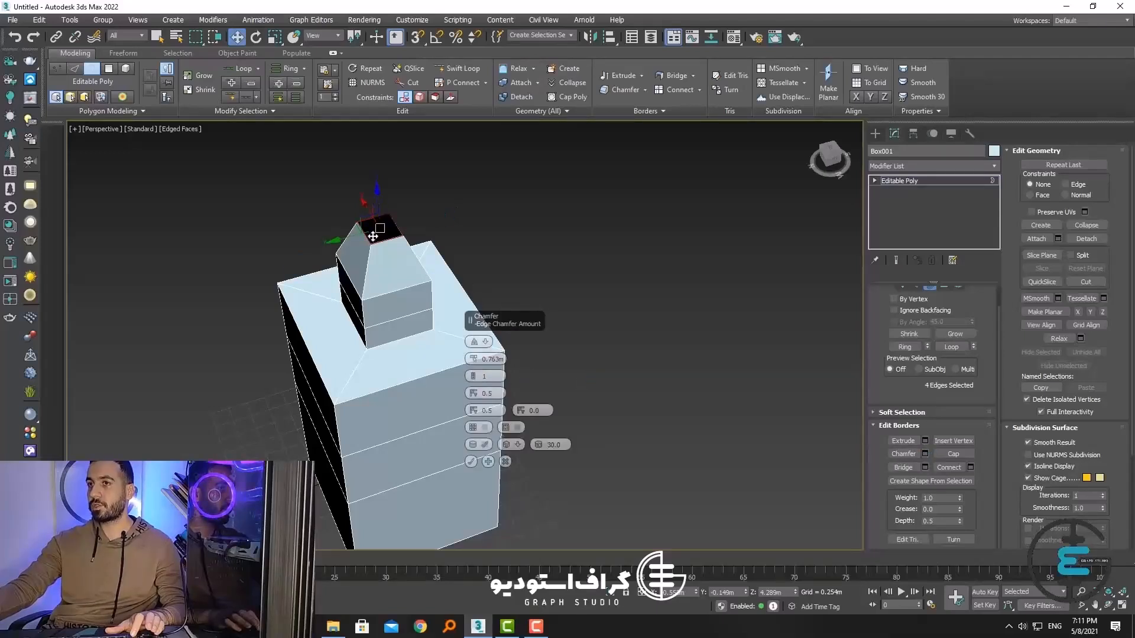
scroll(373, 236, "up", 8)
scroll(396, 246, "down", 5)
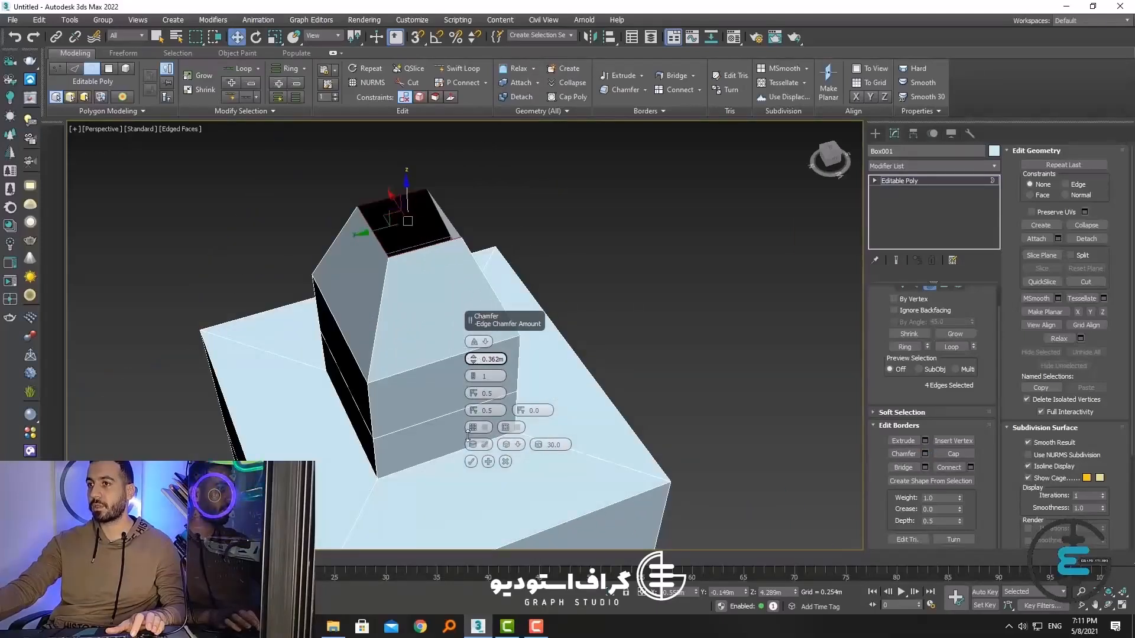
left_click(471, 462)
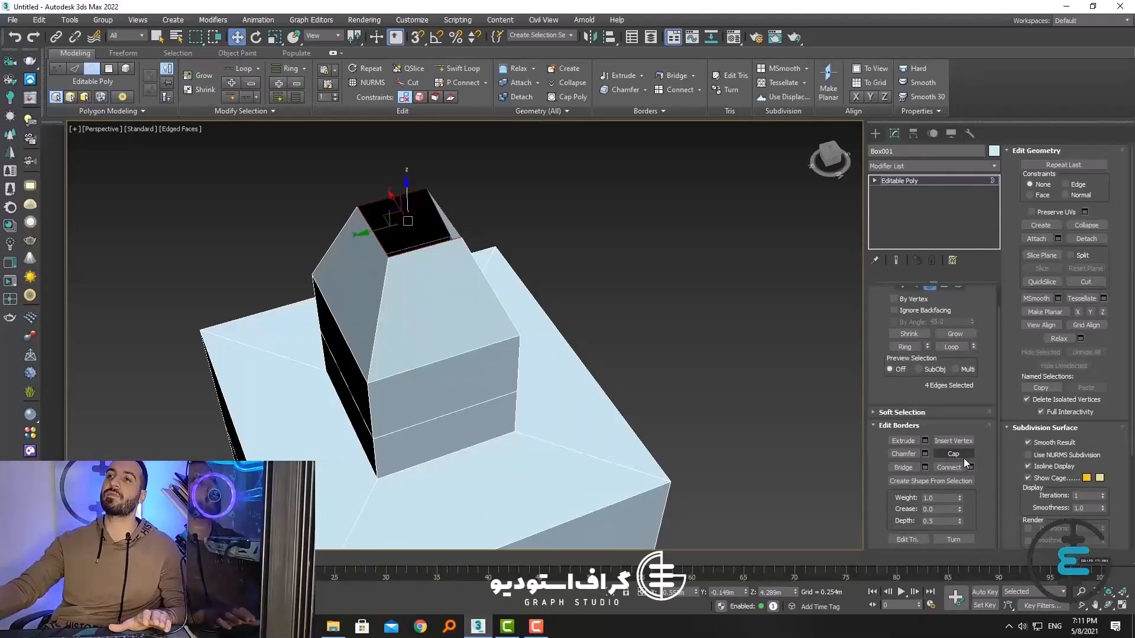
Step: Cap the open border to close the top of the tapered part
left_click(953, 454)
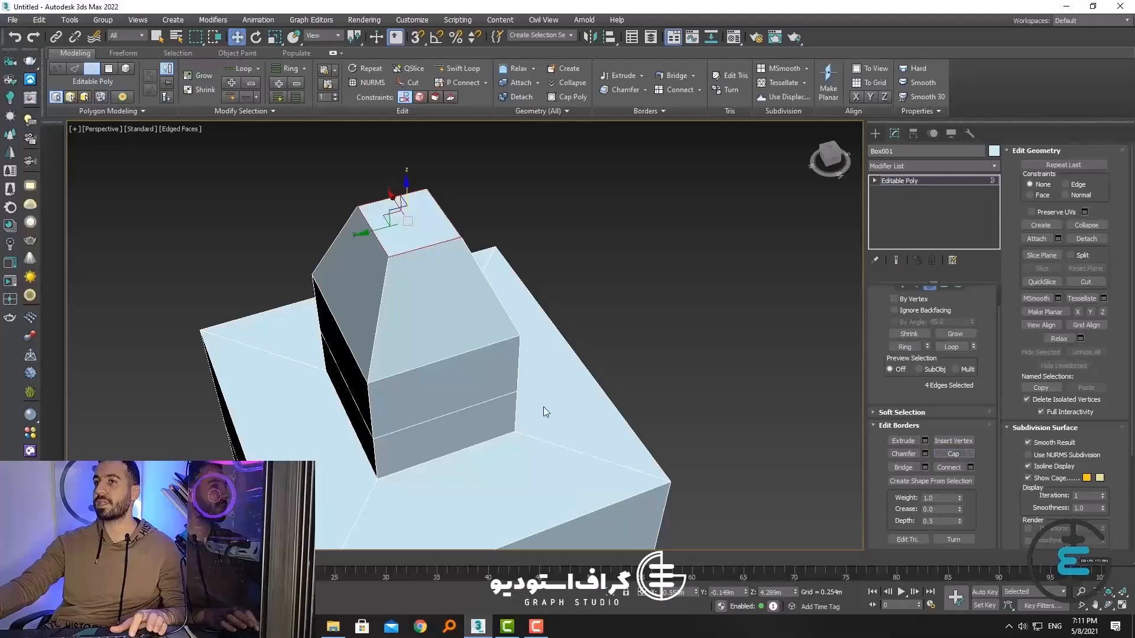
middle_click_drag(544, 407, 511, 410, "alt")
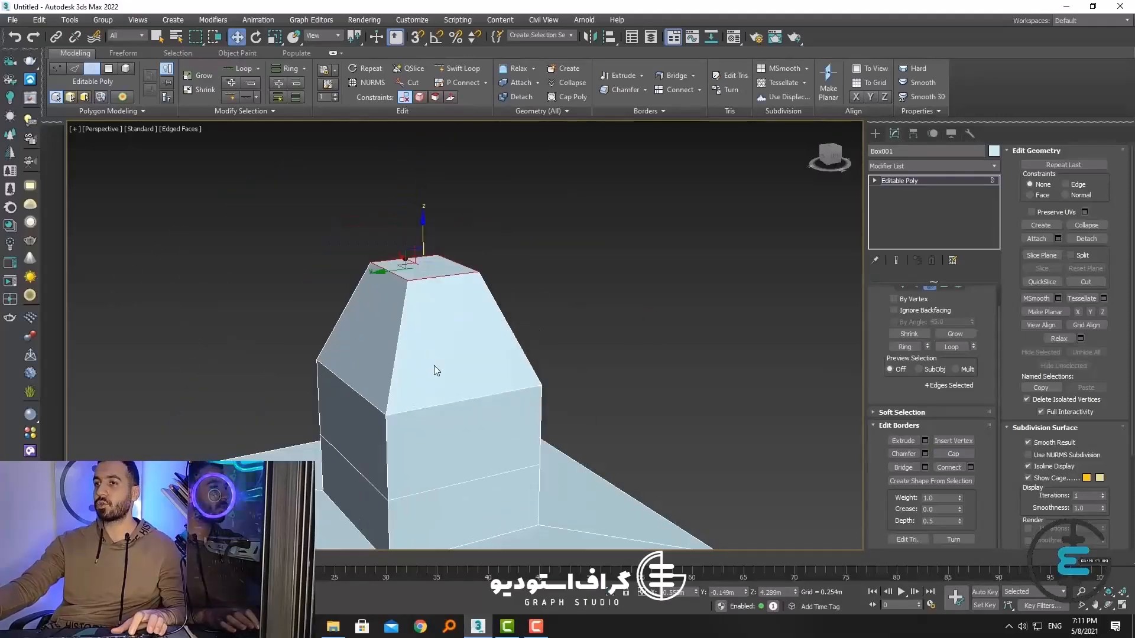
middle_click_drag(434, 366, 493, 356, "alt")
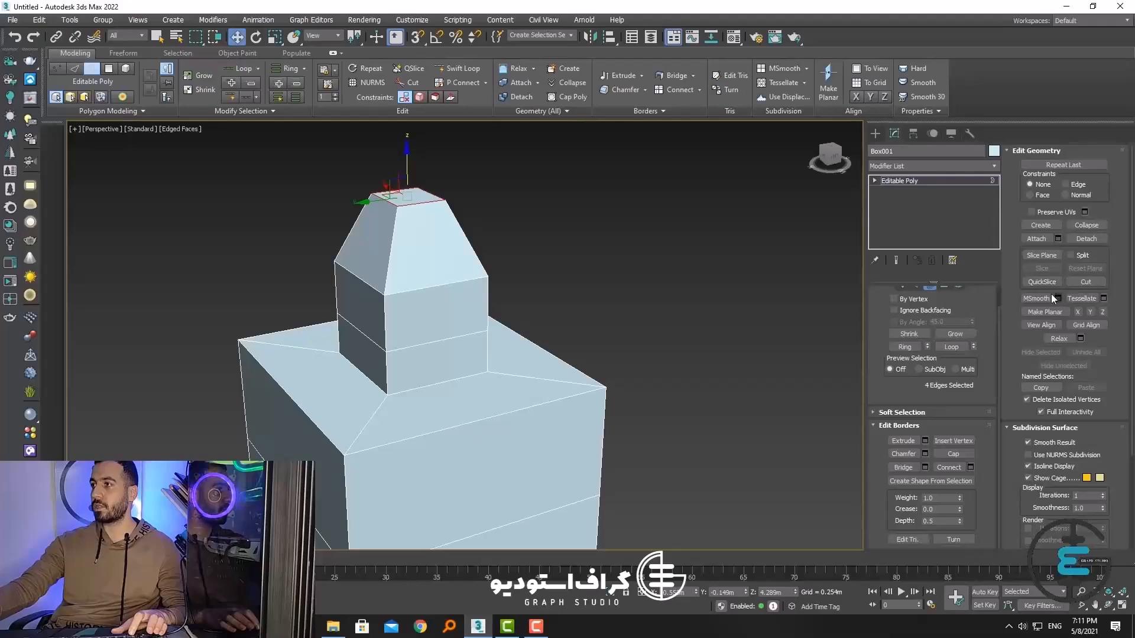
Step: Select all four side polygons of the body's middle band, including the ones facing away
left_click_drag(974, 383, 981, 403)
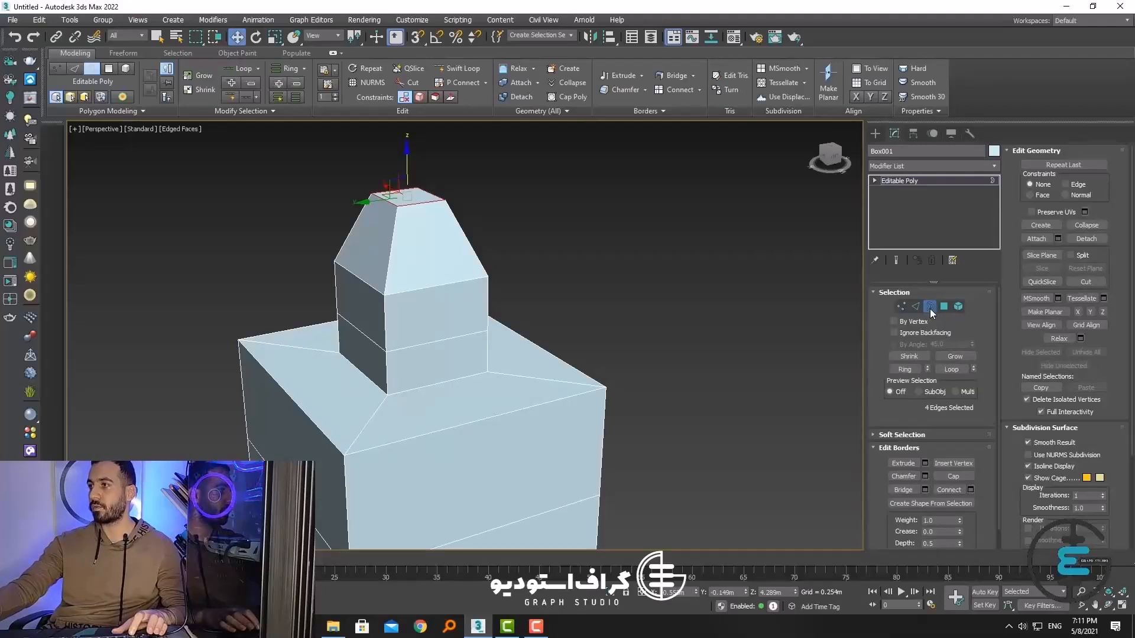
left_click(944, 307)
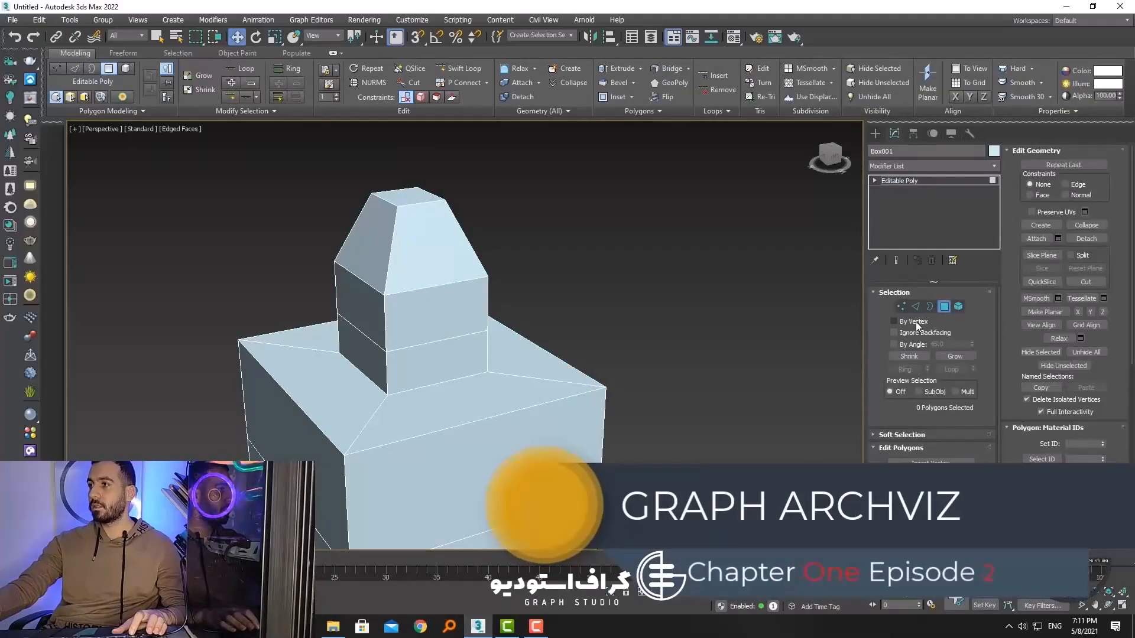
middle_click_drag(690, 404, 677, 308)
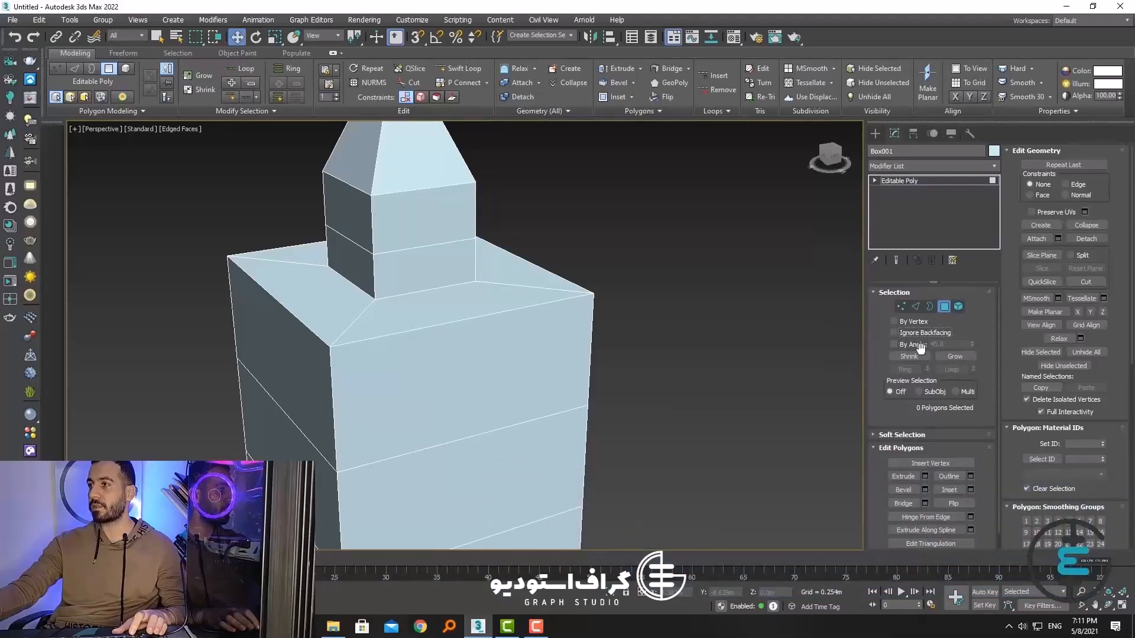
scroll(665, 368, "down", 5)
mouse_move(655, 376)
middle_mouse_down("alt")
mouse_move(688, 377)
mouse_move(664, 385)
middle_mouse_up("alt")
scroll(664, 385, "up", 3)
left_click_drag(305, 385, 305, 385)
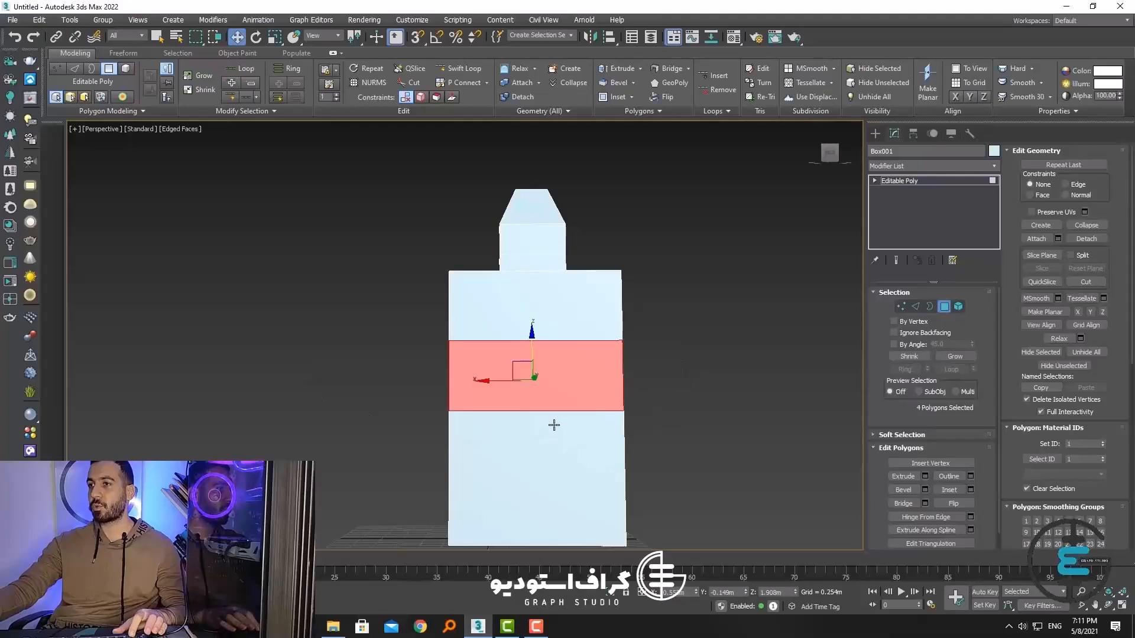
middle_click_drag(554, 426, 479, 395, "alt")
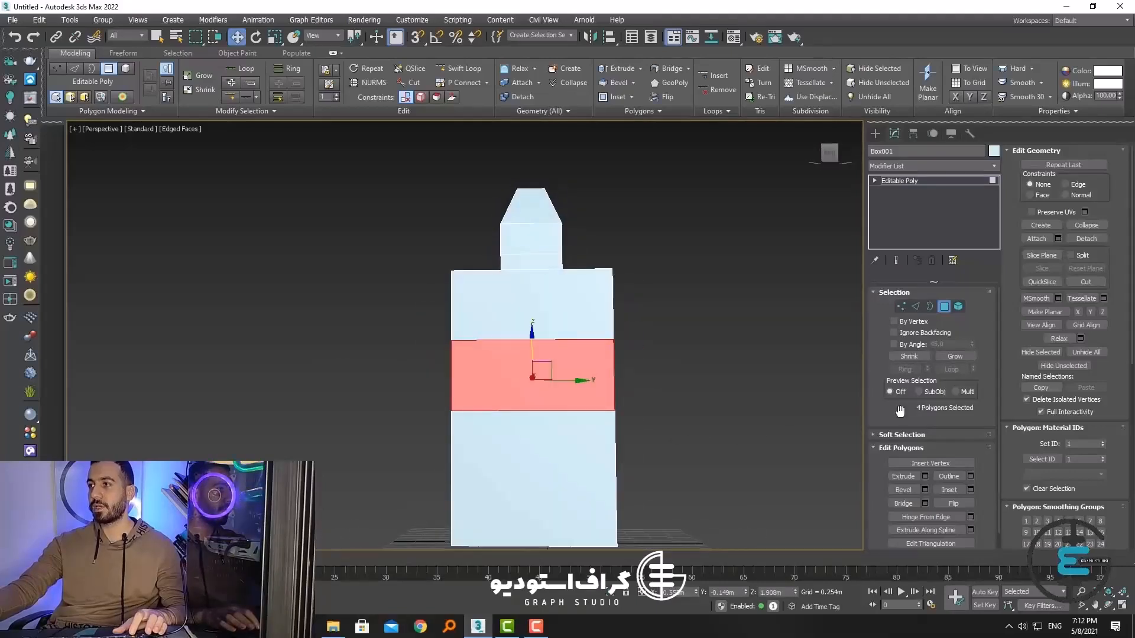
Step: Enable Ignore Backfacing and select only the front-facing polygon of the middle band
left_click(913, 336)
left_click(668, 362)
left_click_drag(668, 361, 422, 390)
mouse_move(490, 401)
middle_mouse_down("alt")
mouse_move(562, 410)
mouse_move(527, 426)
mouse_move(490, 406)
mouse_move(492, 416)
middle_mouse_up("alt")
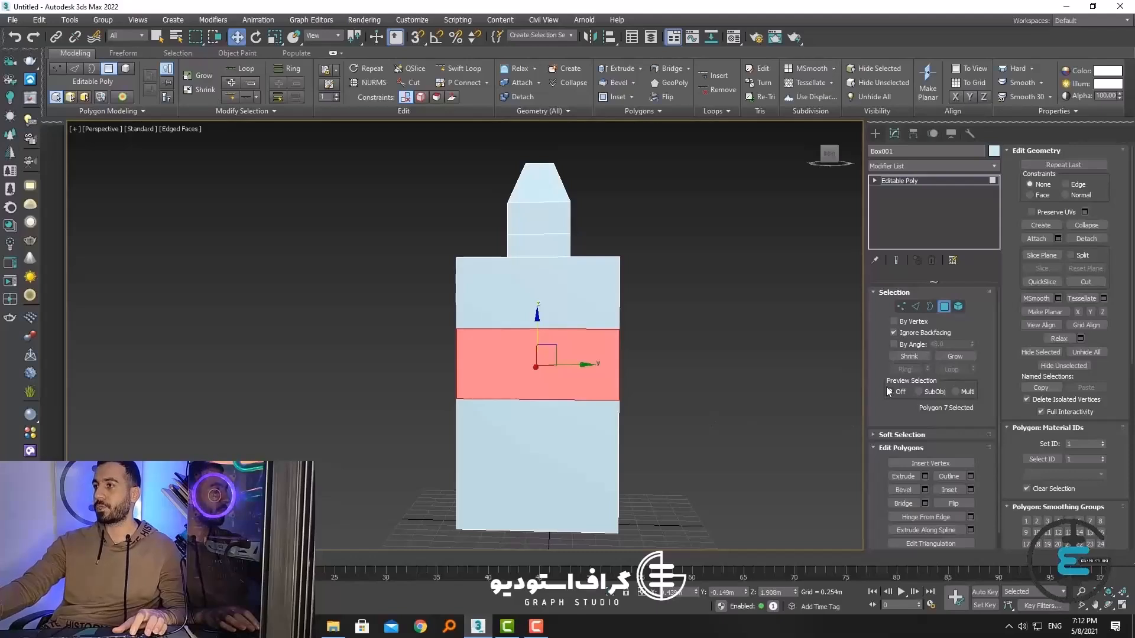
Step: Switch from Ignore Backfacing to By Angle selection, test it on the body's polygons, and clear the selection
scroll(911, 339, "down", 1)
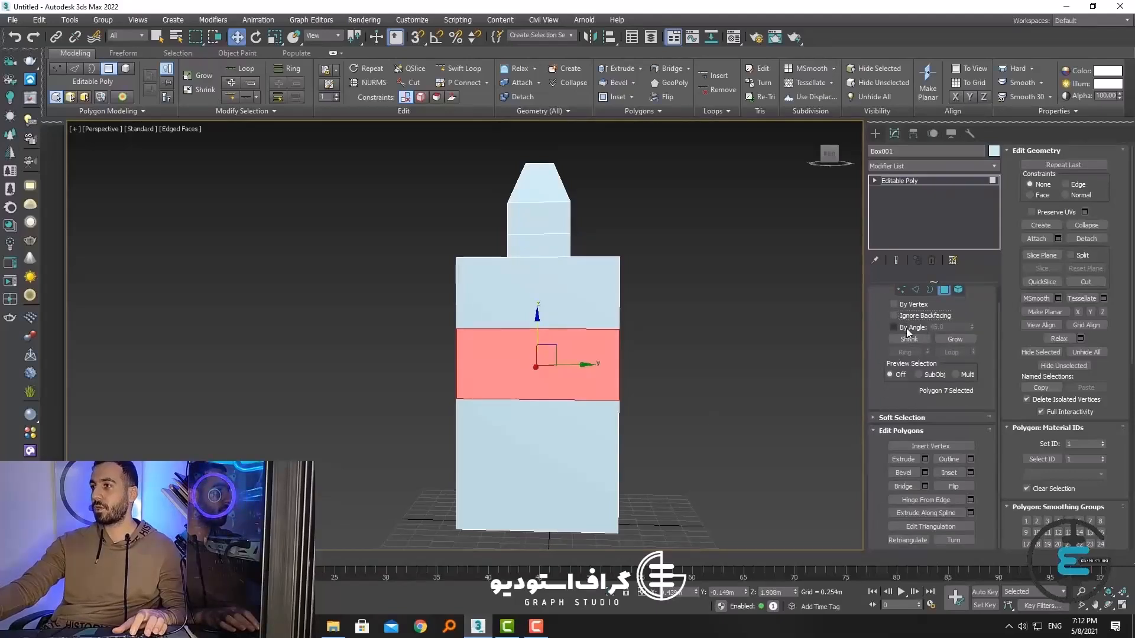
left_click(910, 330)
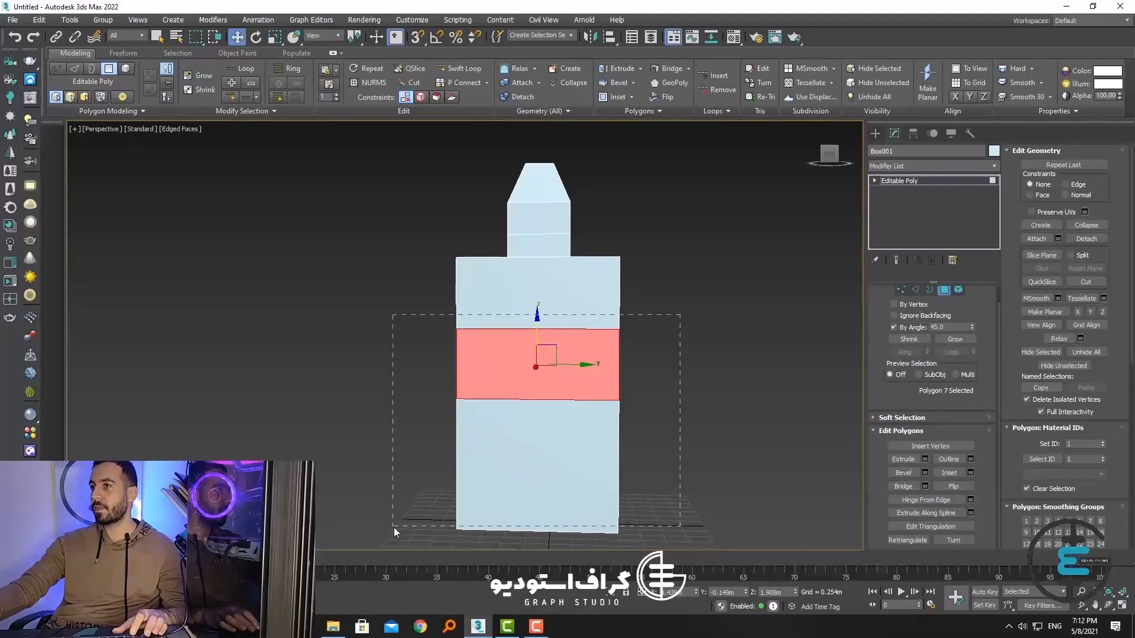
left_click_drag(393, 527, 393, 527)
middle_click_drag(665, 384, 701, 425, "alt")
left_click(701, 424)
left_click(592, 402)
left_click(712, 425)
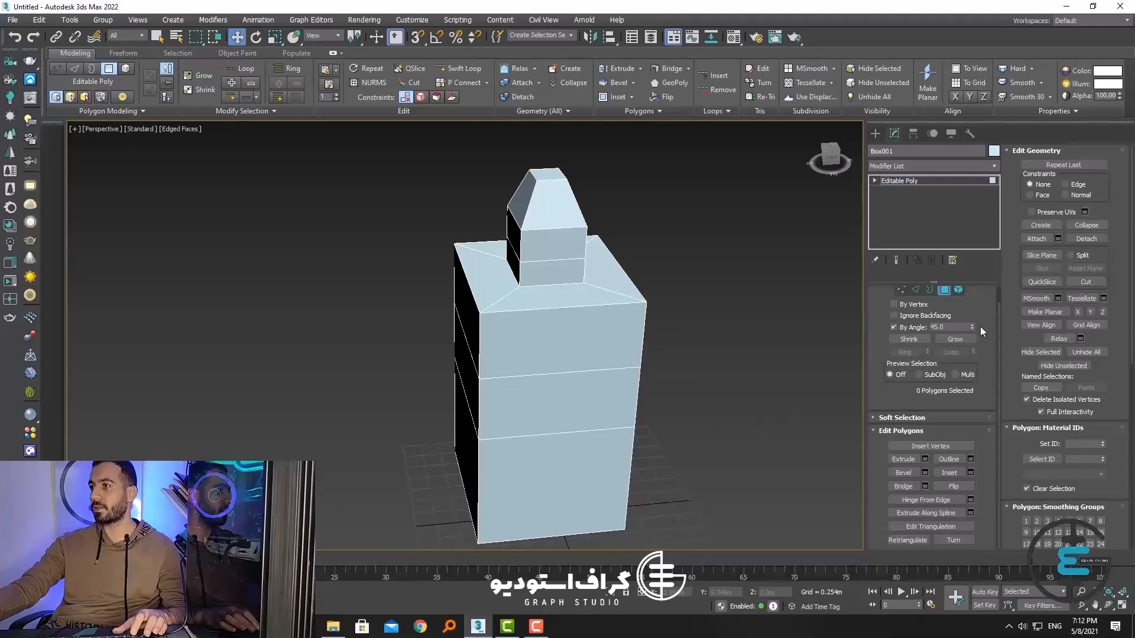
Step: Set the By Angle threshold to 90 and select the entire model from one side polygon
double_click(940, 327)
type("90")
key("Return")
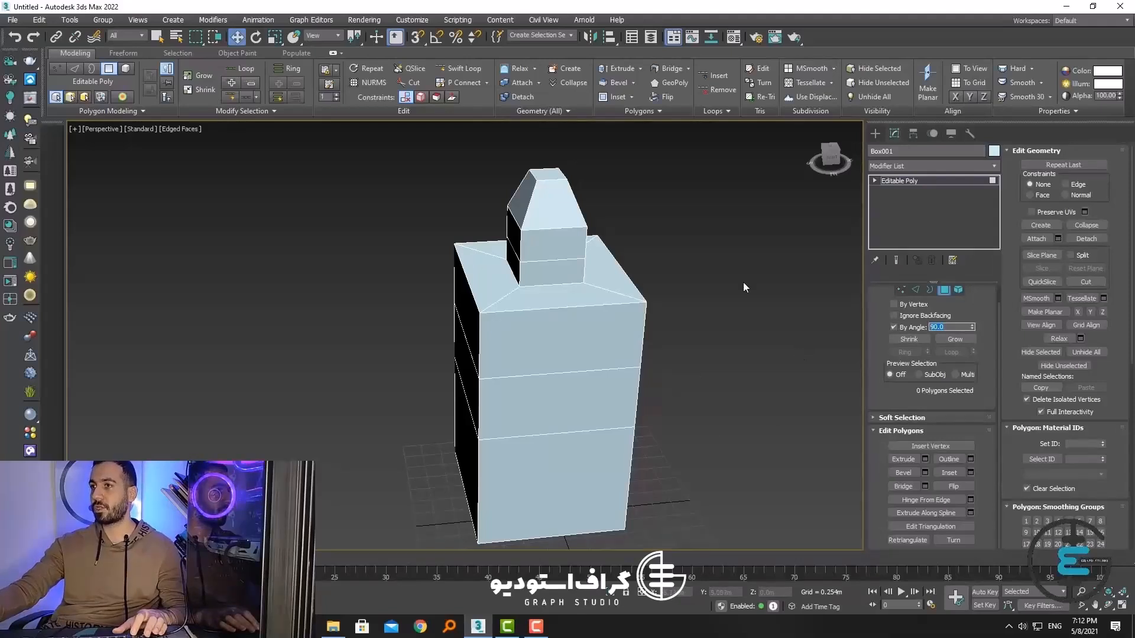
left_click(577, 331)
left_click(619, 317, "alt")
left_click(638, 335)
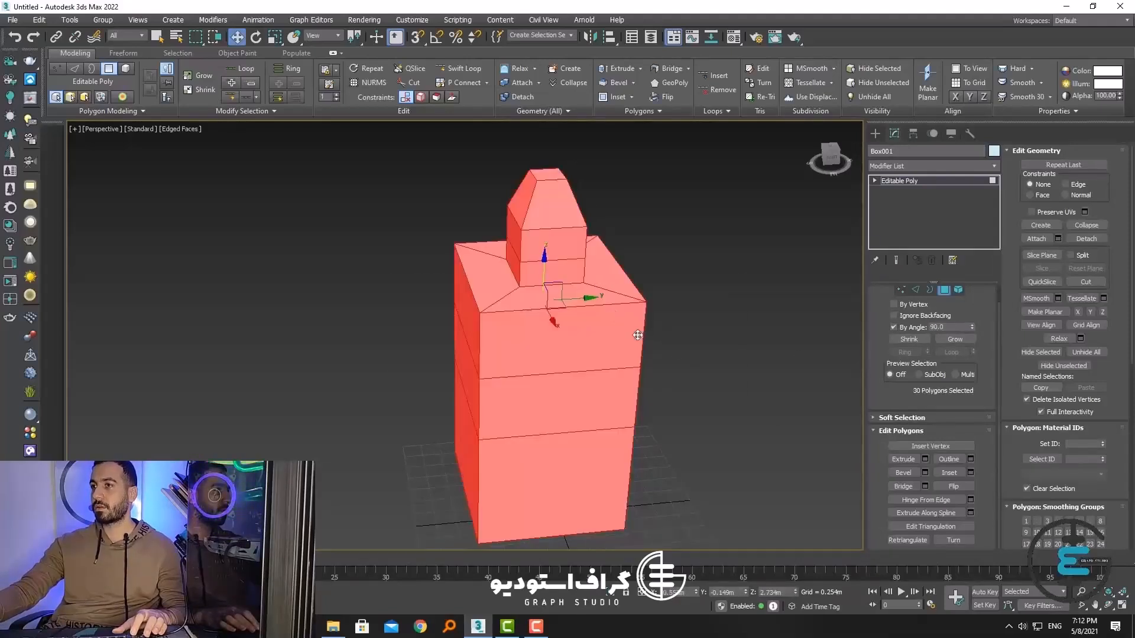
middle_click_drag(637, 335, 591, 349, "alt")
Step: Set the By Angle threshold to 45 and select all polygons on one flat side of the body
double_click(968, 328)
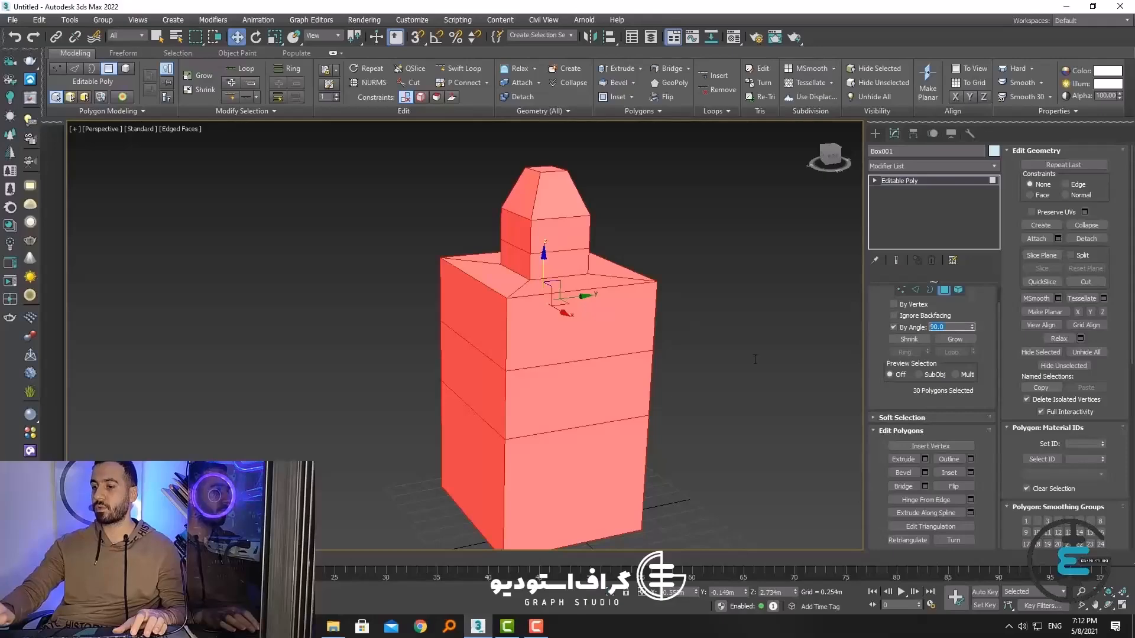
type("45")
scroll(877, 314, "up", 1)
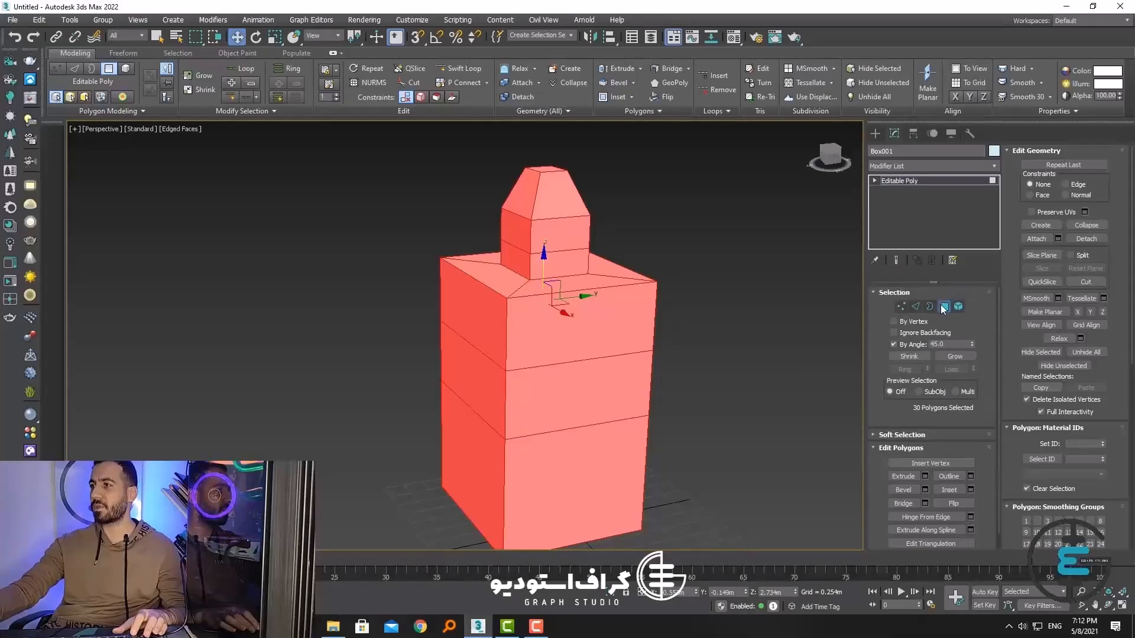
left_click(945, 307)
left_click(945, 306)
left_click(609, 277)
left_click(588, 338)
middle_click_drag(589, 340, 625, 345, "alt")
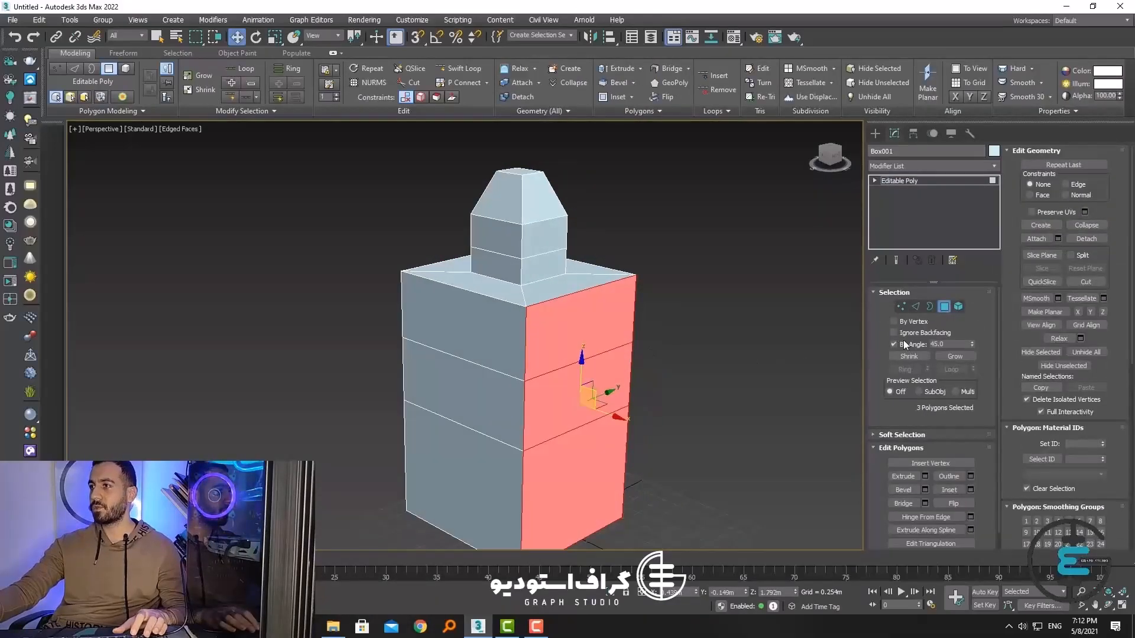
Step: Turn off By Angle, grow the polygon selection to its neighbours, and shrink it back to the body's lower part
scroll(875, 392, "down", 1)
left_click(949, 341)
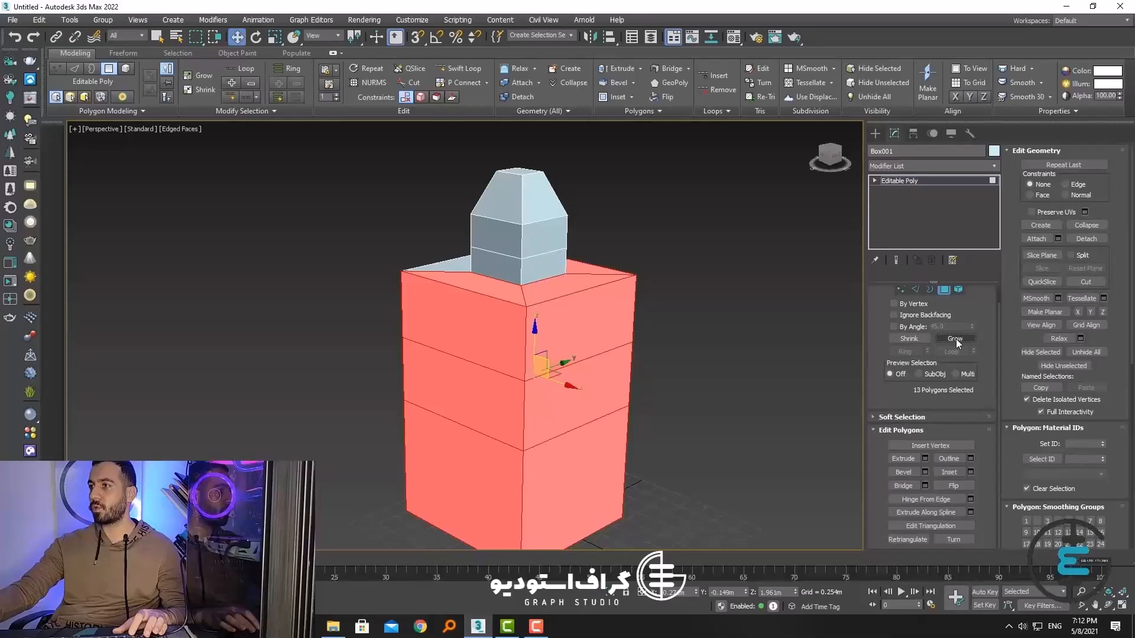
left_click(923, 340)
left_click(923, 340)
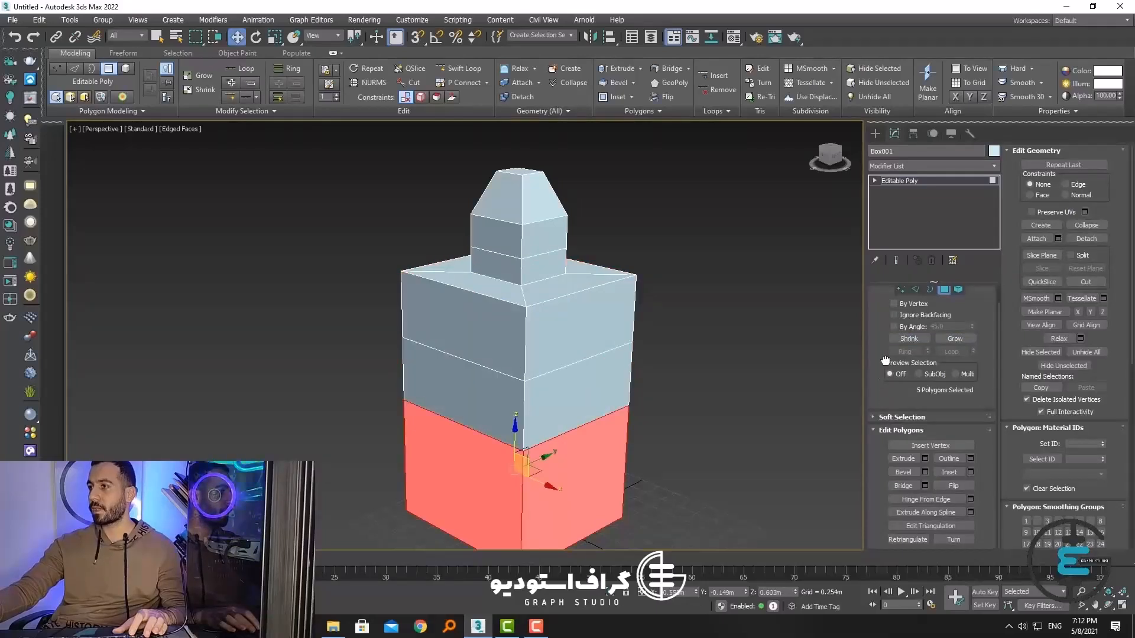
Step: Clear the polygon selection on the body's lower part
left_click(889, 415)
left_click(1035, 148)
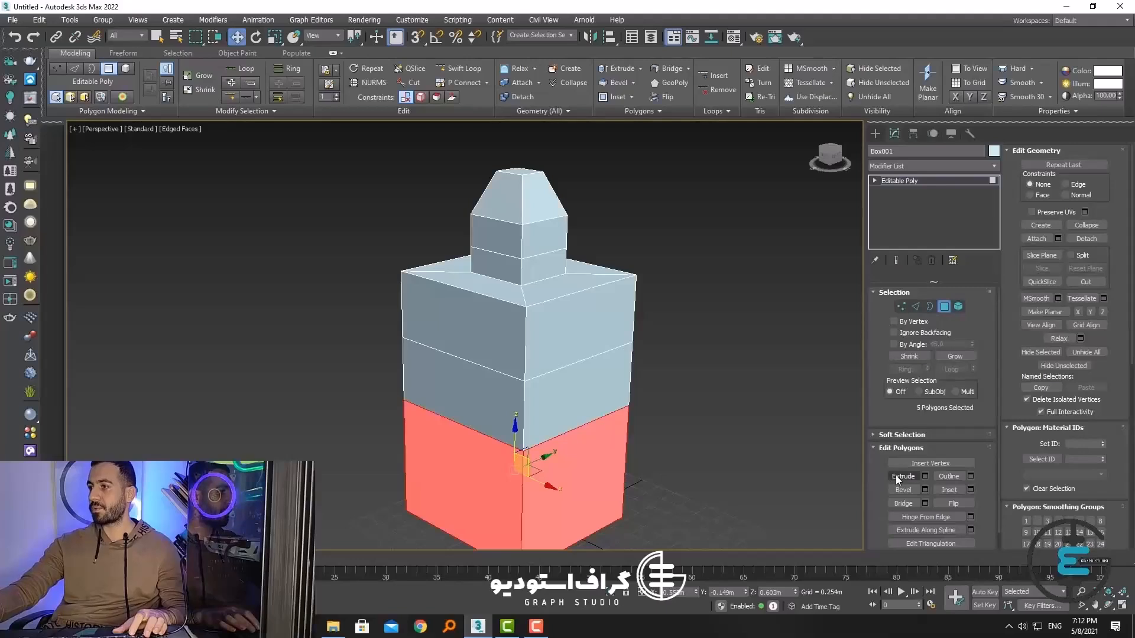
left_click(698, 445)
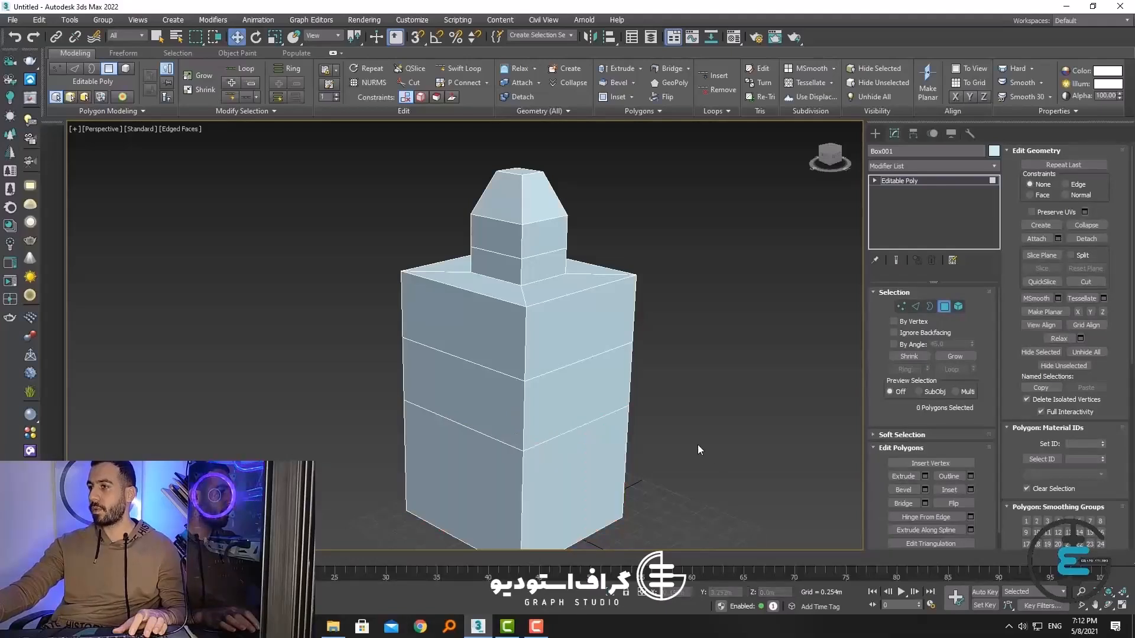
Step: Select the side polygon in the middle band of the body
left_click(597, 410)
middle_click_drag(597, 410, 550, 434)
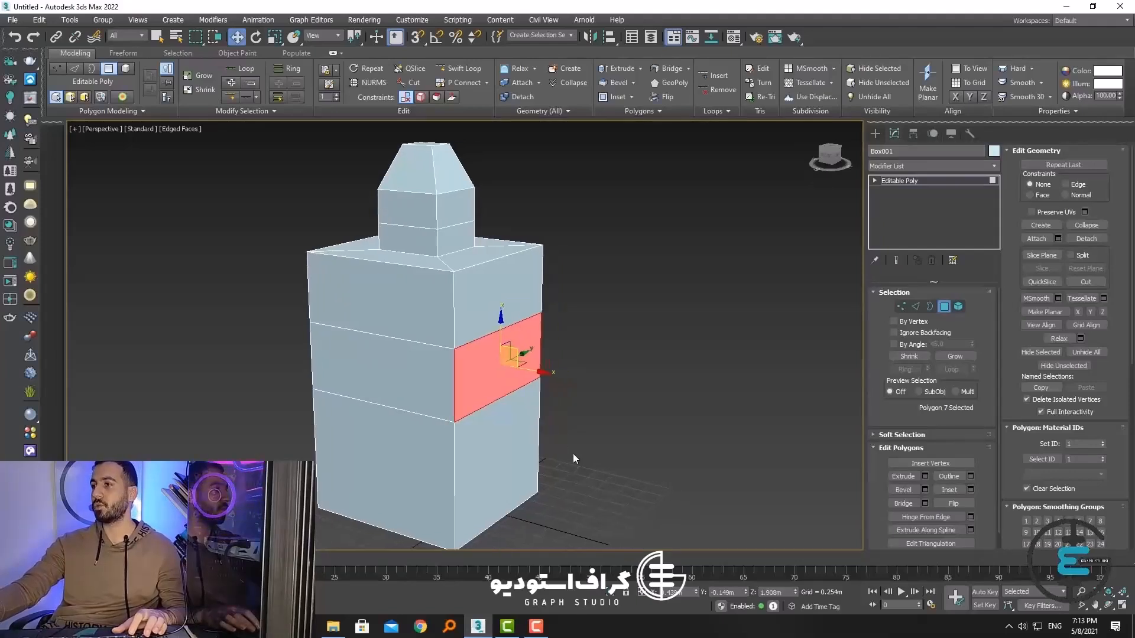
scroll(577, 454, "down", 3)
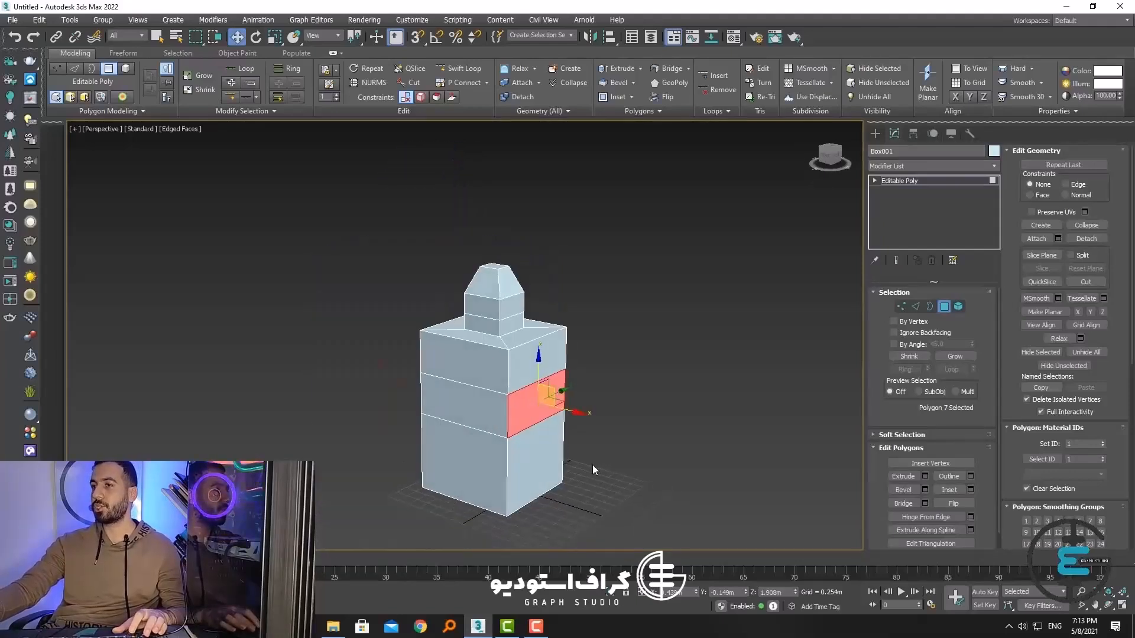
Step: Try extruding the selected polygon outward freehand and with a height of 2.528 m, and cancel the extrusion
left_click(898, 477)
left_click_drag(546, 402, 578, 161)
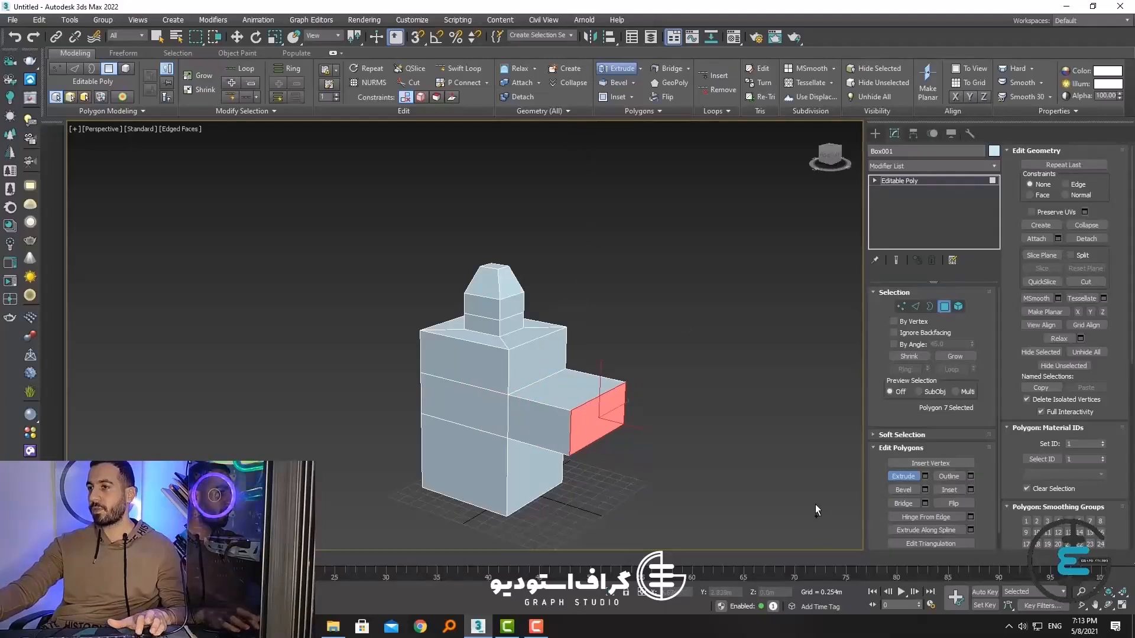
left_click(925, 476)
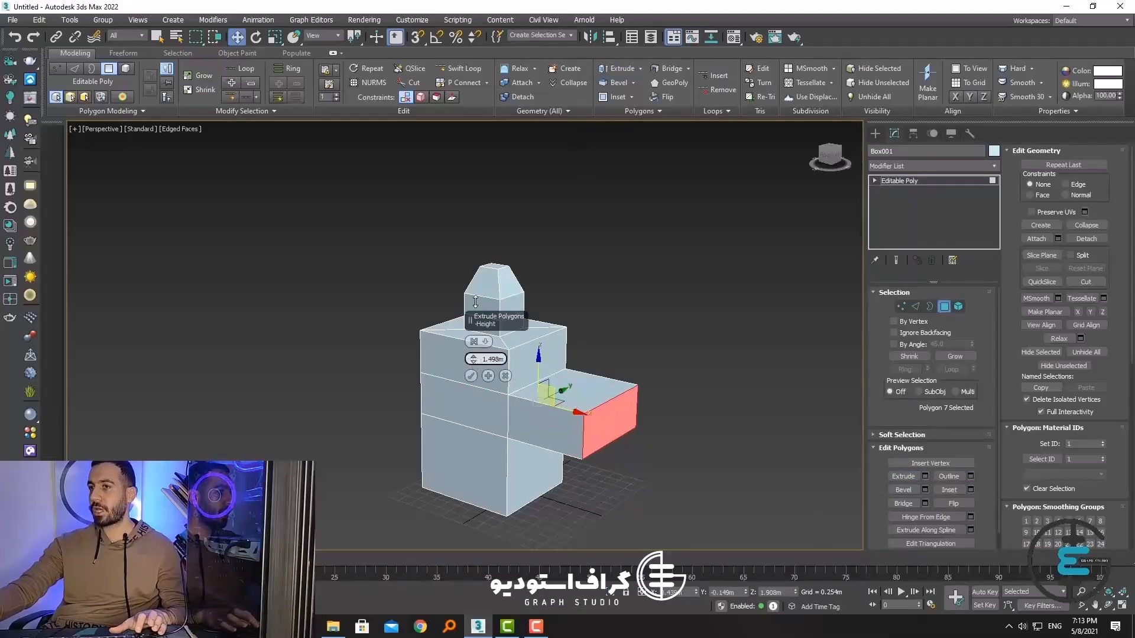
left_click_drag(476, 302, 515, 113)
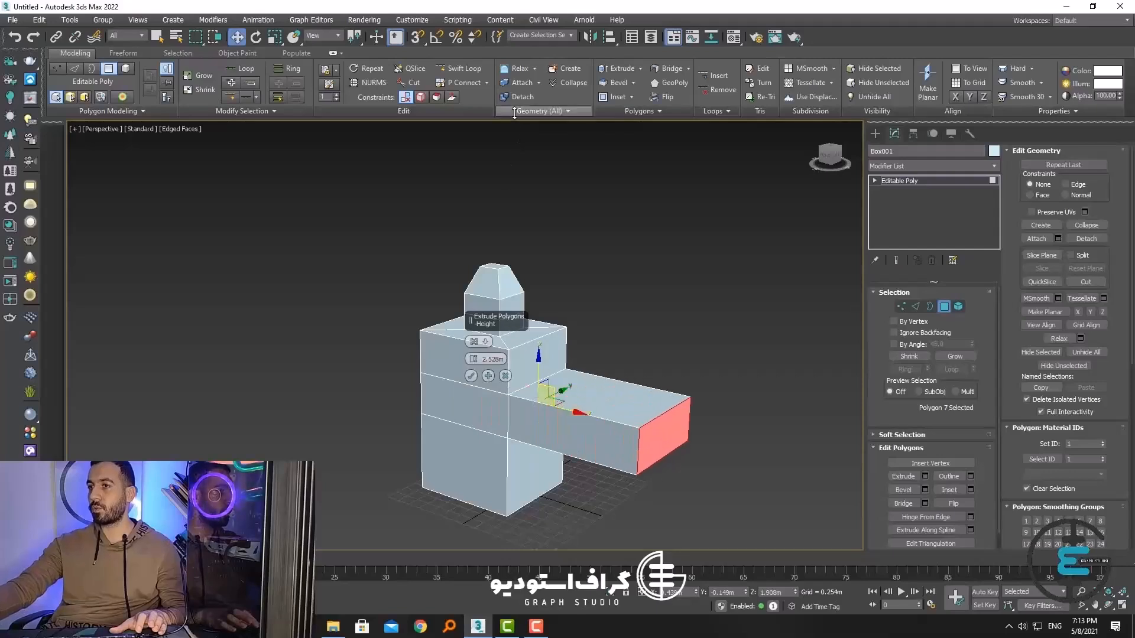
left_click(505, 376)
Step: Try moving the selected side polygon outward along X twice, undoing each move
mouse_move(591, 459)
middle_mouse_down("alt")
mouse_move(564, 440)
mouse_move(490, 453)
mouse_move(588, 443)
middle_mouse_up("alt")
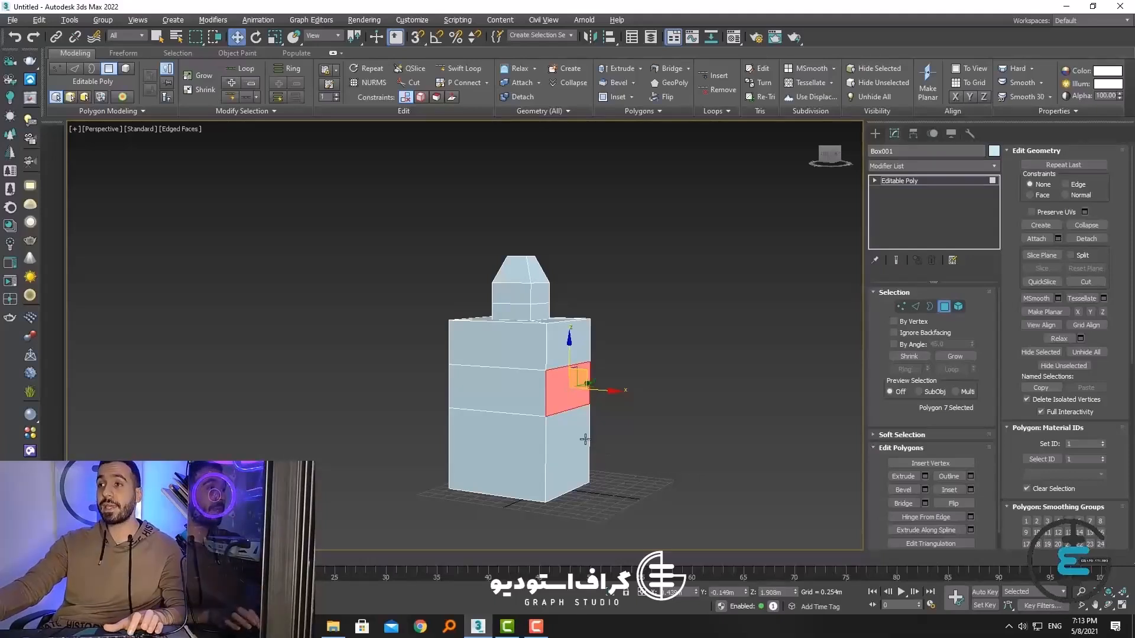
middle_click_drag(586, 439, 509, 406)
scroll(595, 361, "up", 5)
scroll(612, 433, "down", 3)
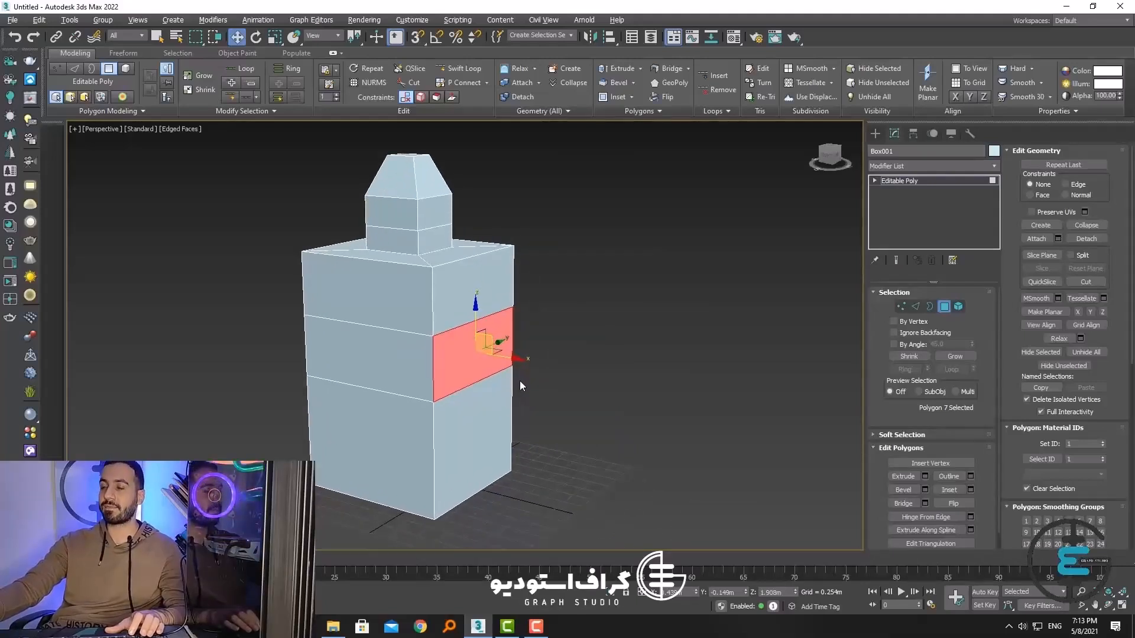
left_click_drag(504, 357, 595, 362)
key("ctrl+z")
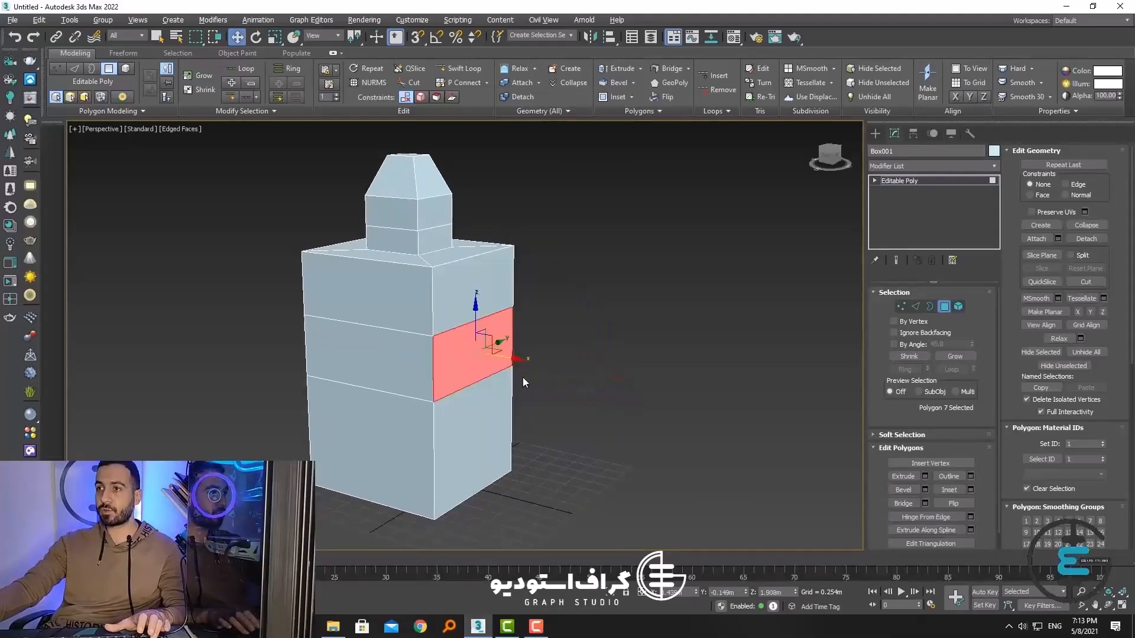
left_click_drag(504, 357, 535, 360)
key("ctrl+z")
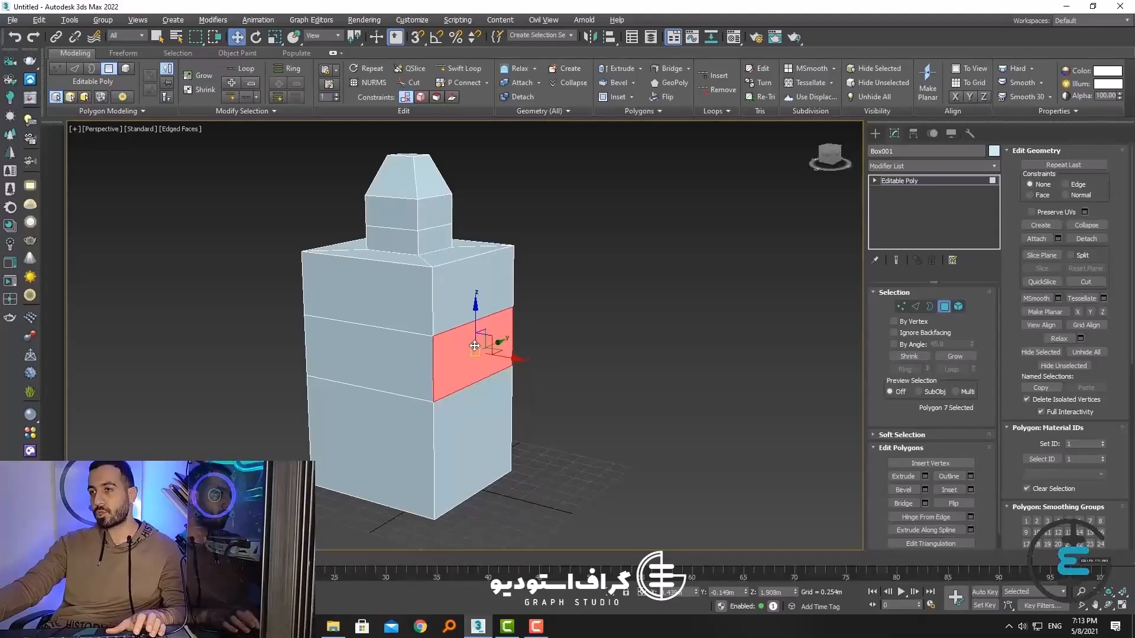
scroll(485, 352, "up", 3)
middle_click_drag(562, 429, 515, 412, "alt")
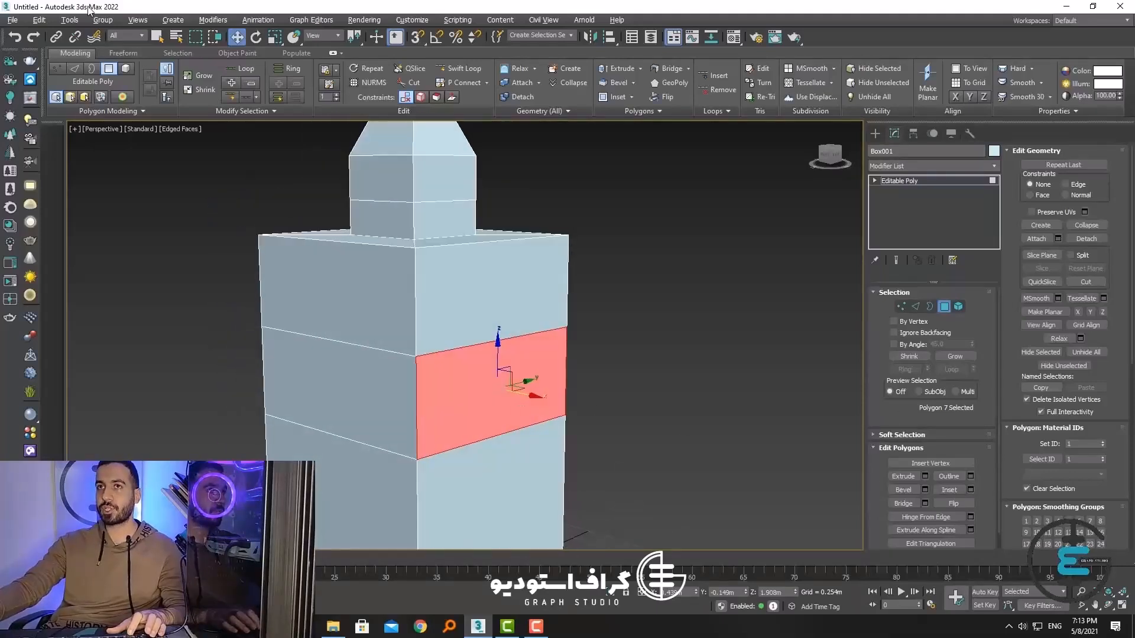
scroll(371, 301, "down", 3)
scroll(427, 352, "up", 2)
middle_click_drag(428, 352, 483, 367)
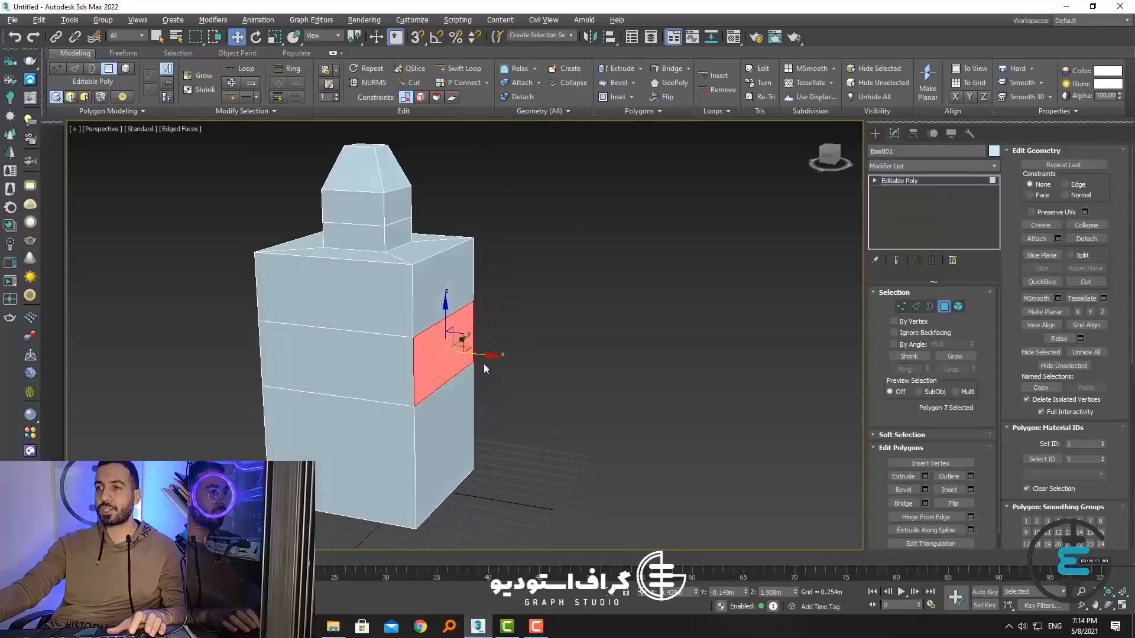
Step: Extrude the selected middle-band side polygon inward with a height of -1.095 m, using the Group option
left_click_drag(477, 356, 479, 417, "shift")
left_click(925, 477)
left_click_drag(473, 359, 438, 367)
middle_click_drag(439, 396, 413, 347, "alt")
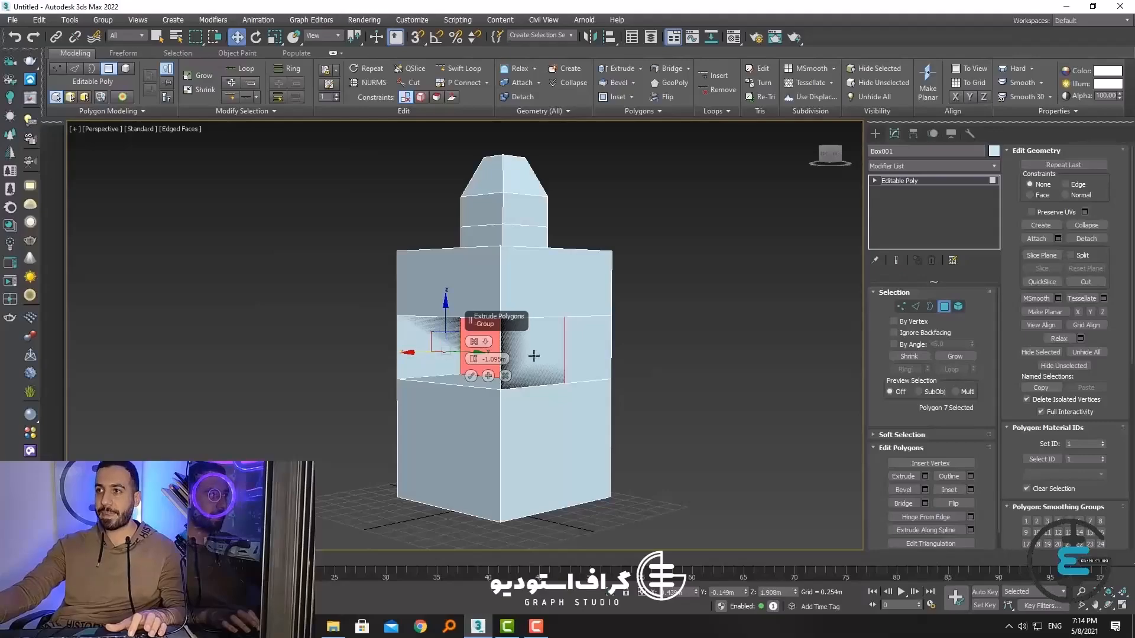
middle_click_drag(534, 356, 540, 397, "alt")
scroll(533, 402, "up", 3)
middle_click_drag(449, 408, 473, 365, "alt")
scroll(384, 381, "up", 4)
middle_click_drag(571, 405, 444, 413, "alt")
scroll(448, 350, "up", 4)
scroll(448, 350, "down", 6)
middle_click_drag(467, 372, 357, 337, "alt")
left_click(472, 377)
Step: Clear the selection and delete the leftover middle-band polygons on the sides around the inward extrusion
key("ctrl+d")
left_click(357, 337)
key("Delete")
scroll(356, 338, "up", 3)
left_click(339, 343)
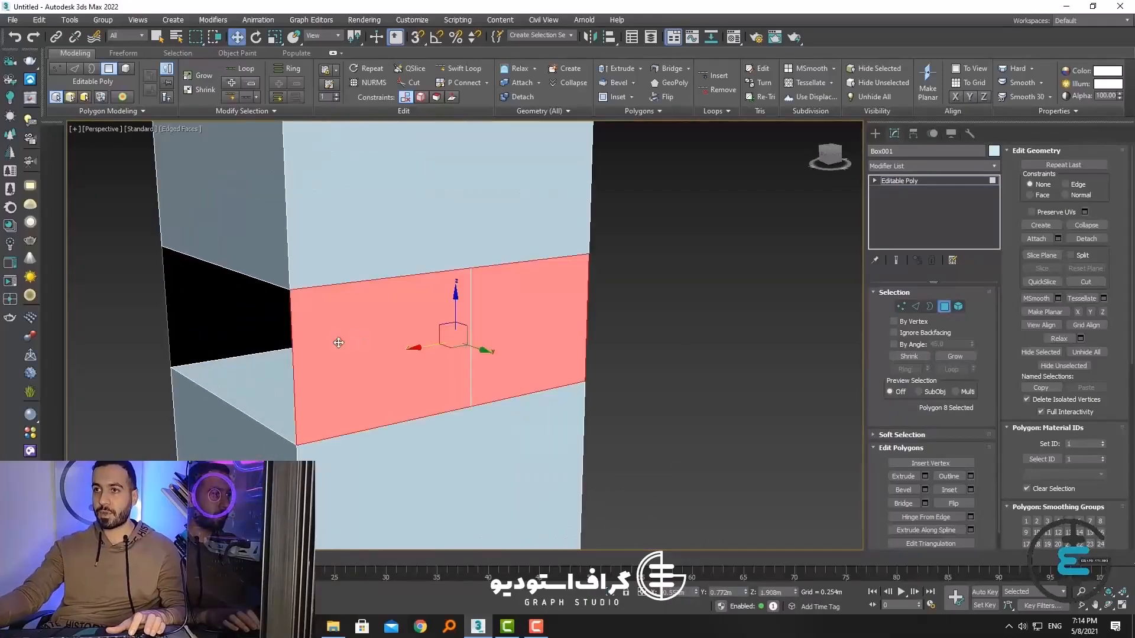
mouse_move(337, 337)
middle_mouse_down("alt")
mouse_move(558, 329)
mouse_move(534, 337)
middle_mouse_up("alt")
key("Delete")
left_click(331, 306)
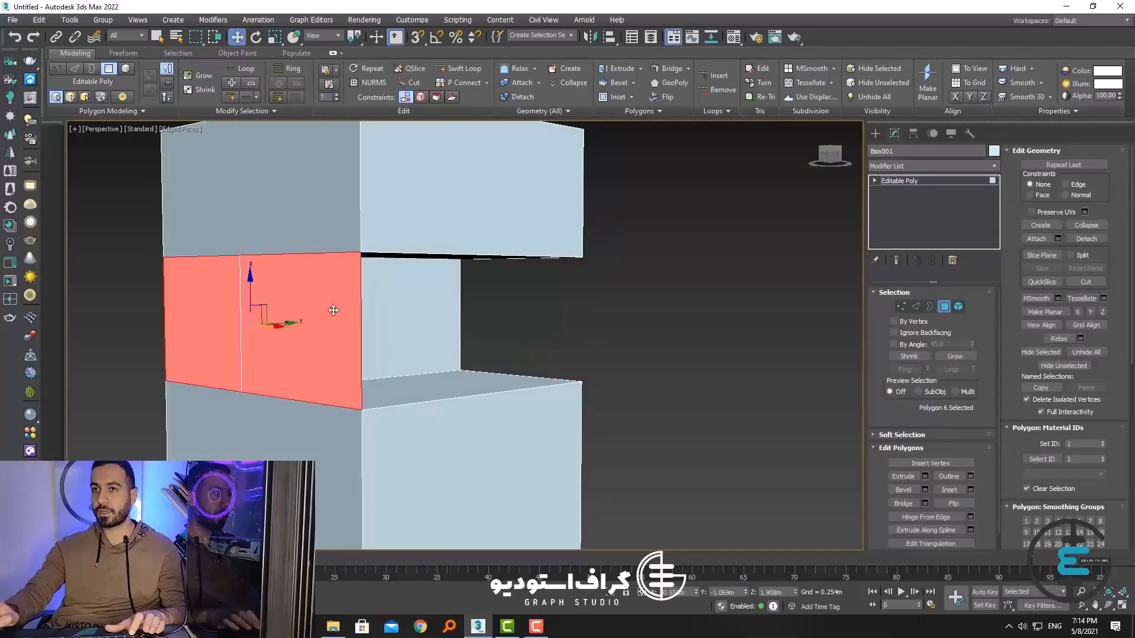
middle_click_drag(334, 310, 442, 321, "alt")
left_click(158, 325)
key("Delete")
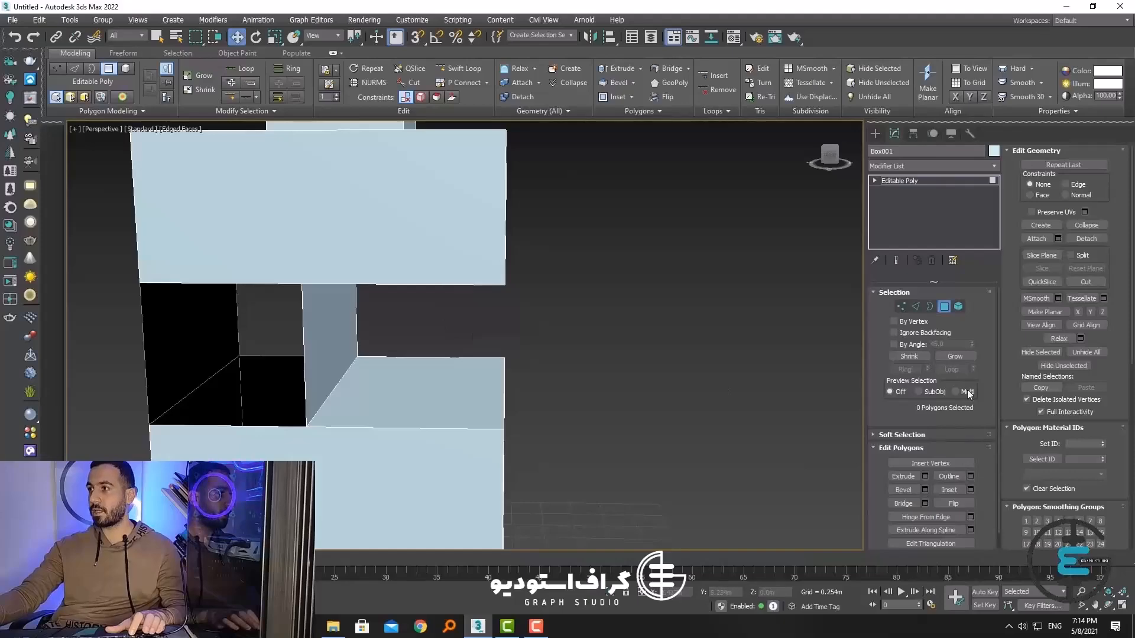
Step: Select the open border around the middle-band gap at border level and cap it
key("3")
left_click(284, 285)
left_click(966, 475)
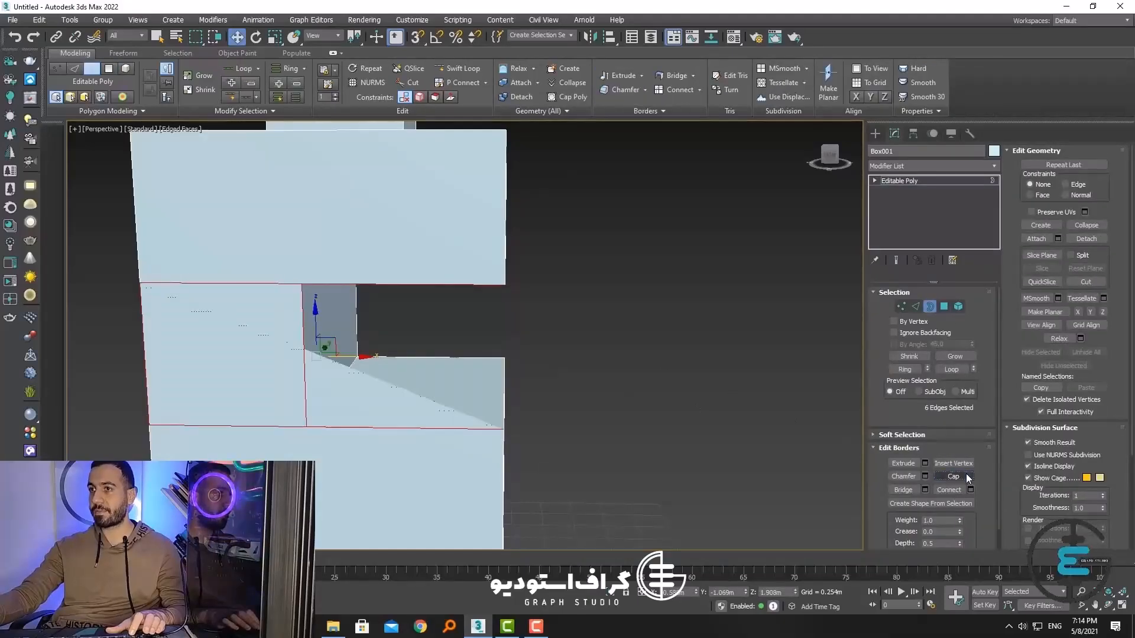
middle_click_drag(509, 449, 542, 394, "alt")
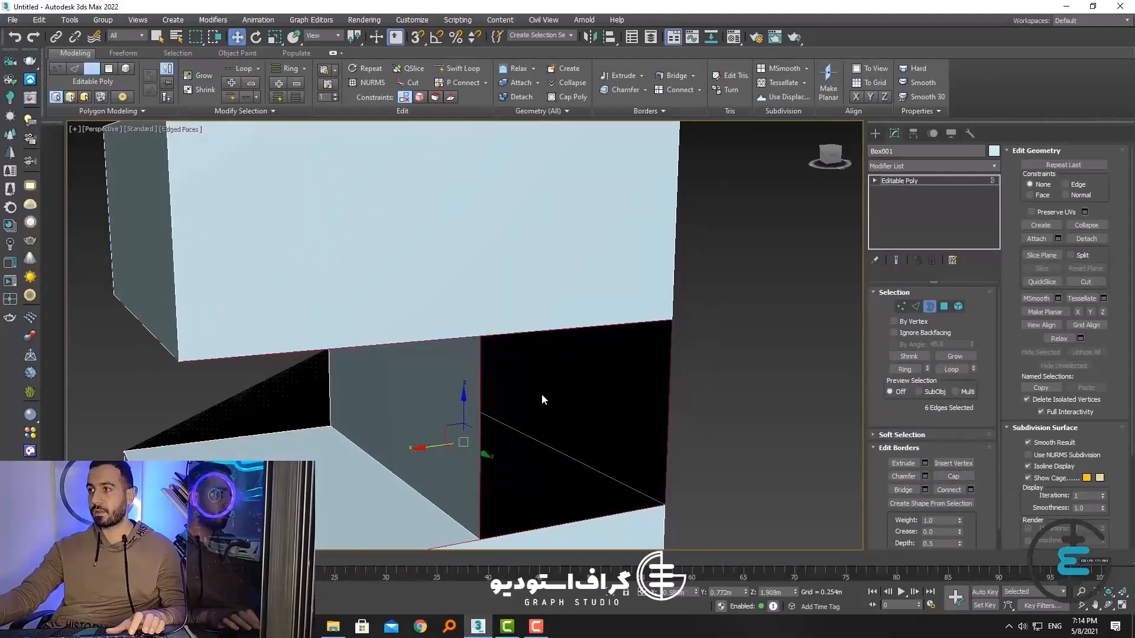
left_click(963, 477)
middle_click_drag(563, 474, 680, 396, "alt")
scroll(679, 396, "down", 5)
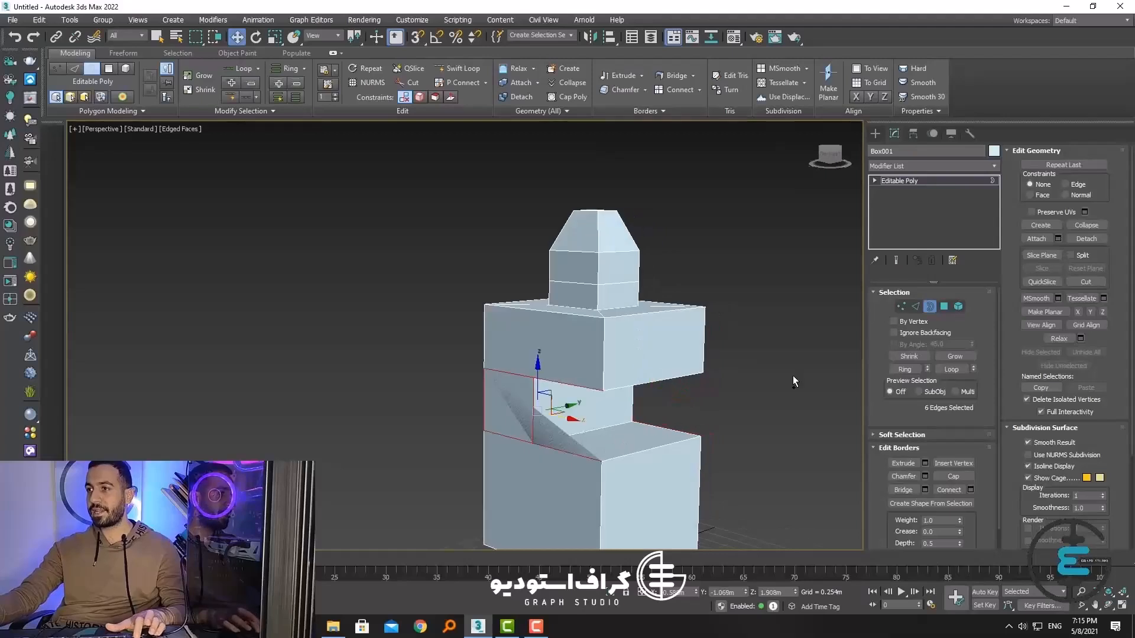
Step: Undo the border cap and the last polygon deletions in the middle band
left_click(643, 419)
key("ctrl+z")
key("ctrl+z")
key("ctrl+z")
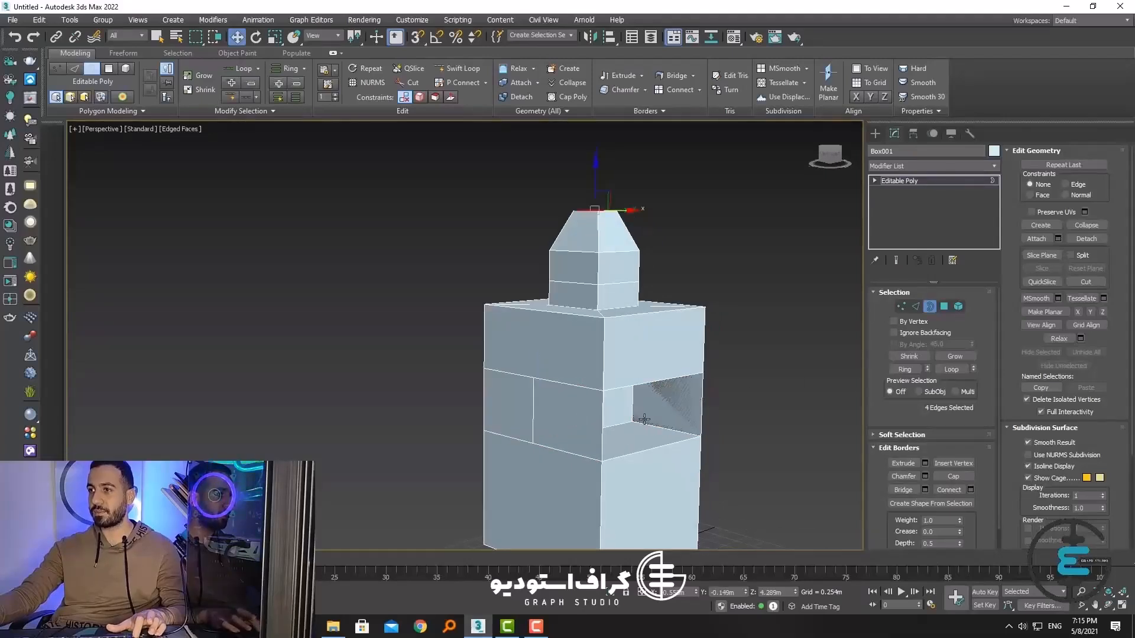
Step: Return to polygon level and open the middle-band gap through to the body's far side, separating the upper and lower parts
middle_click_drag(644, 418, 470, 448)
left_click(944, 307)
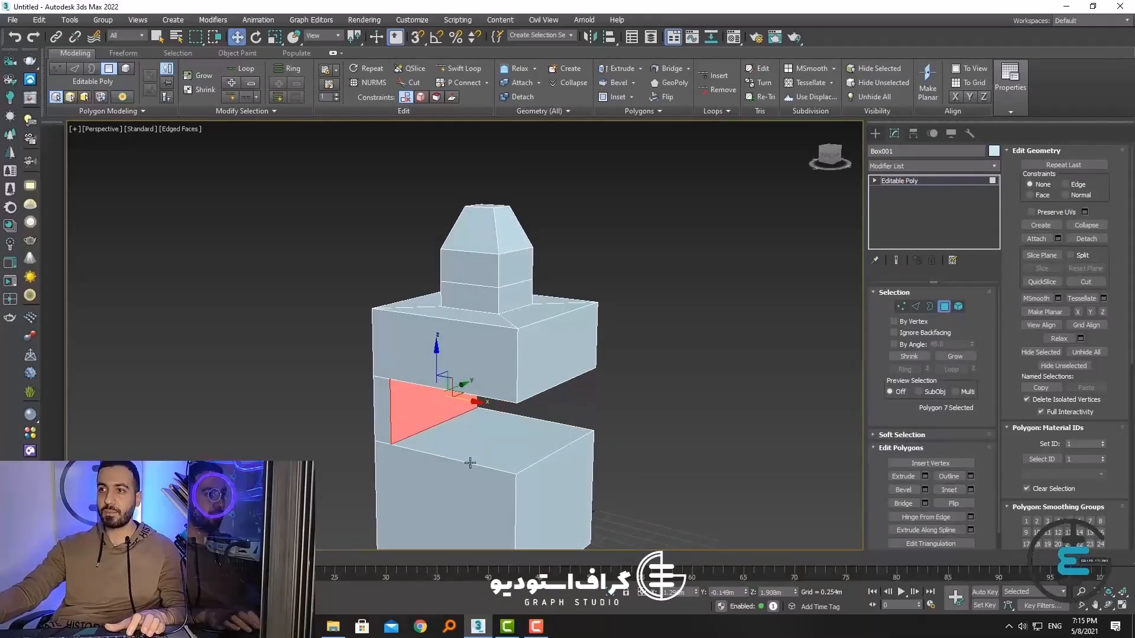
middle_click_drag(470, 463, 408, 456, "alt")
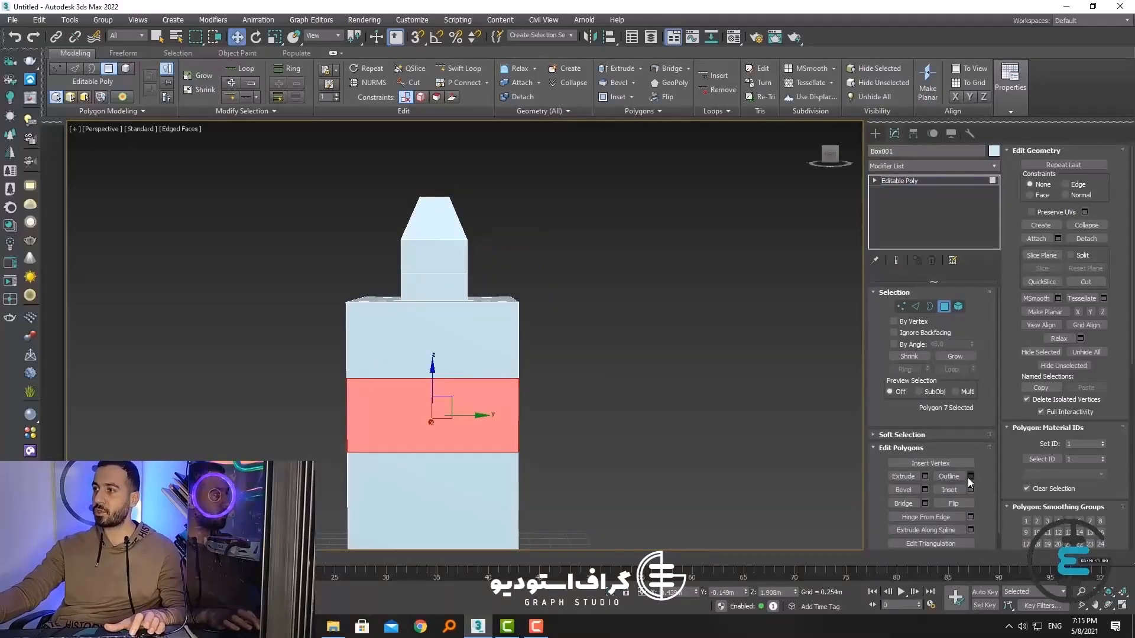
scroll(947, 482, "down", 1)
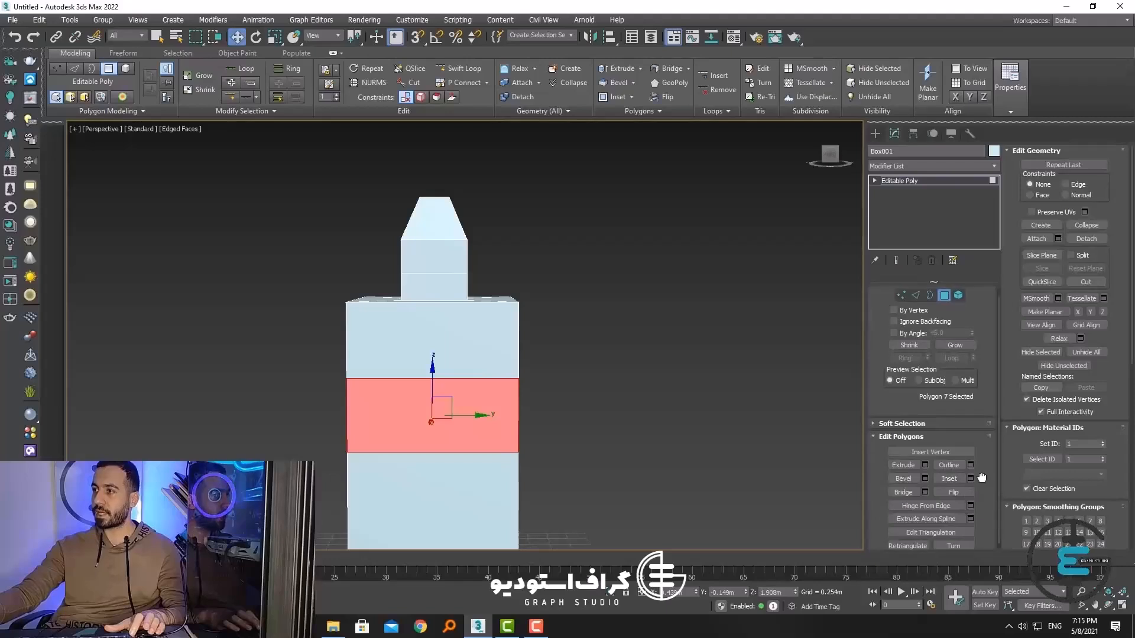
middle_click_drag(480, 378, 410, 435, "alt")
left_click_drag(410, 434, 363, 414)
middle_click_drag(363, 413, 401, 407, "alt")
mouse_move(401, 406)
left_mouse_down()
mouse_move(712, 431)
mouse_move(412, 407)
left_mouse_up()
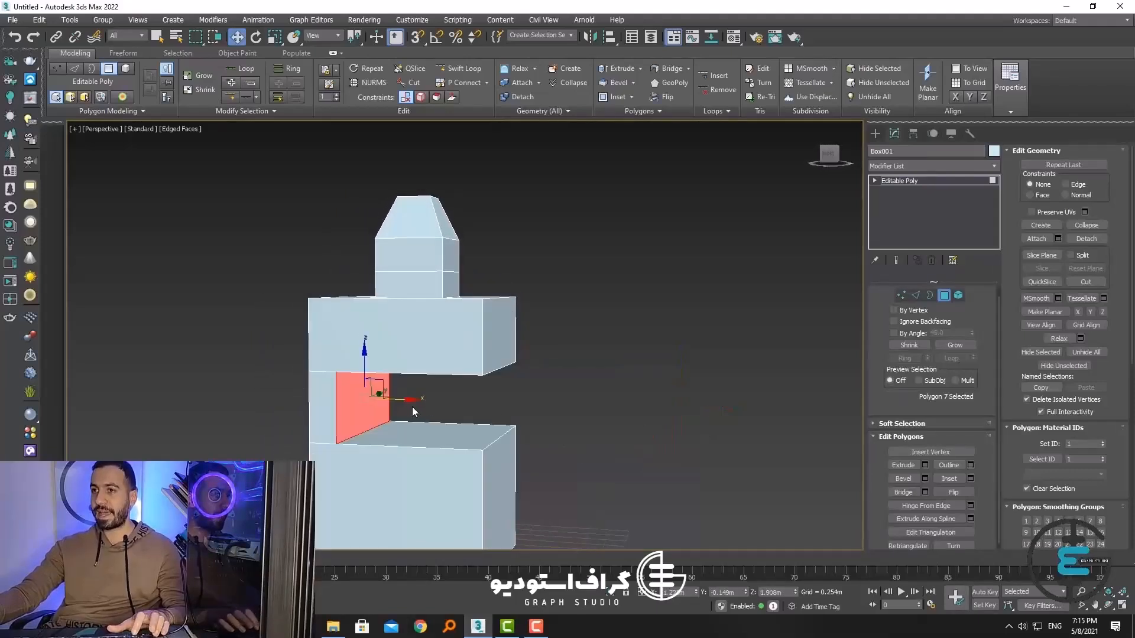
middle_click_drag(413, 406, 482, 420)
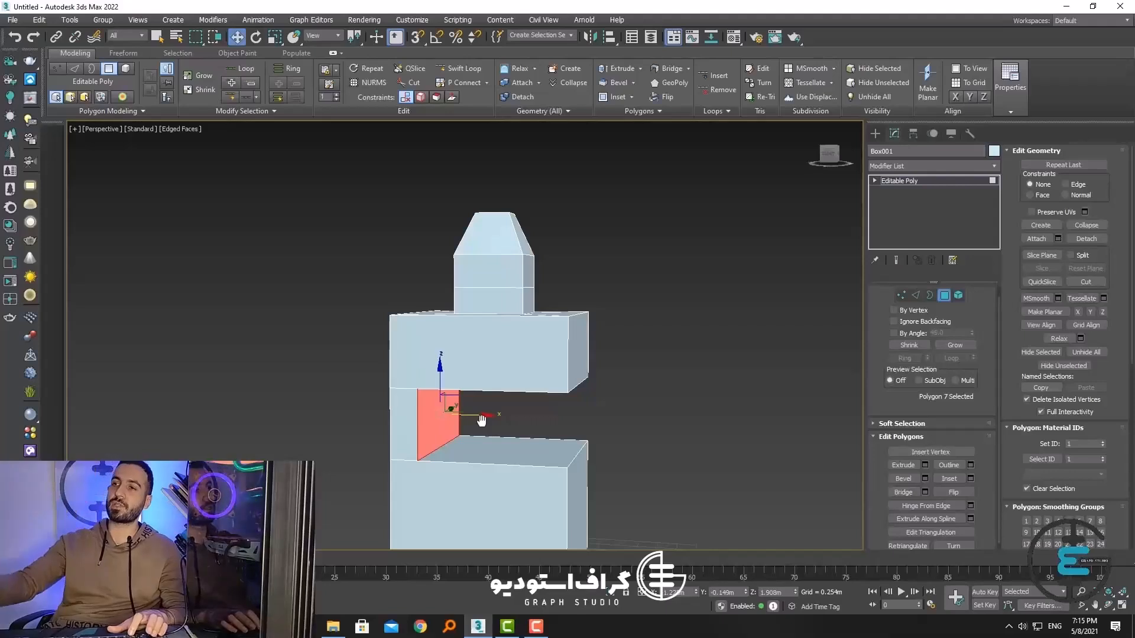
left_click_drag(475, 416, 421, 424)
middle_click_drag(422, 425, 449, 422, "alt")
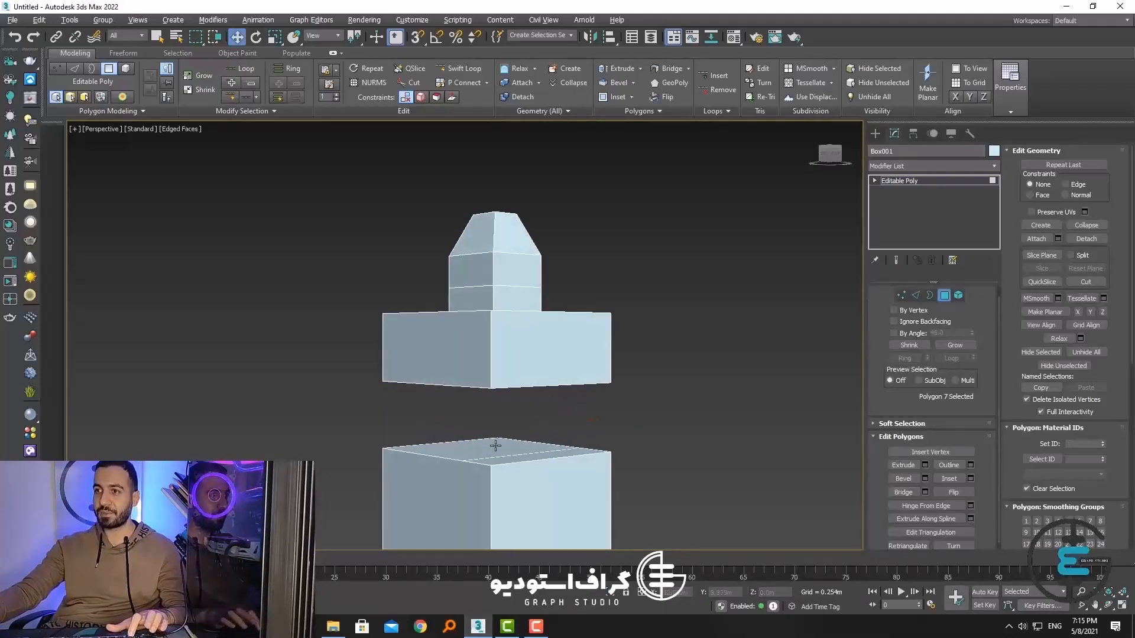
left_click_drag(537, 417, 535, 331)
middle_click_drag(535, 331, 553, 421, "alt")
left_click_drag(553, 422, 440, 425)
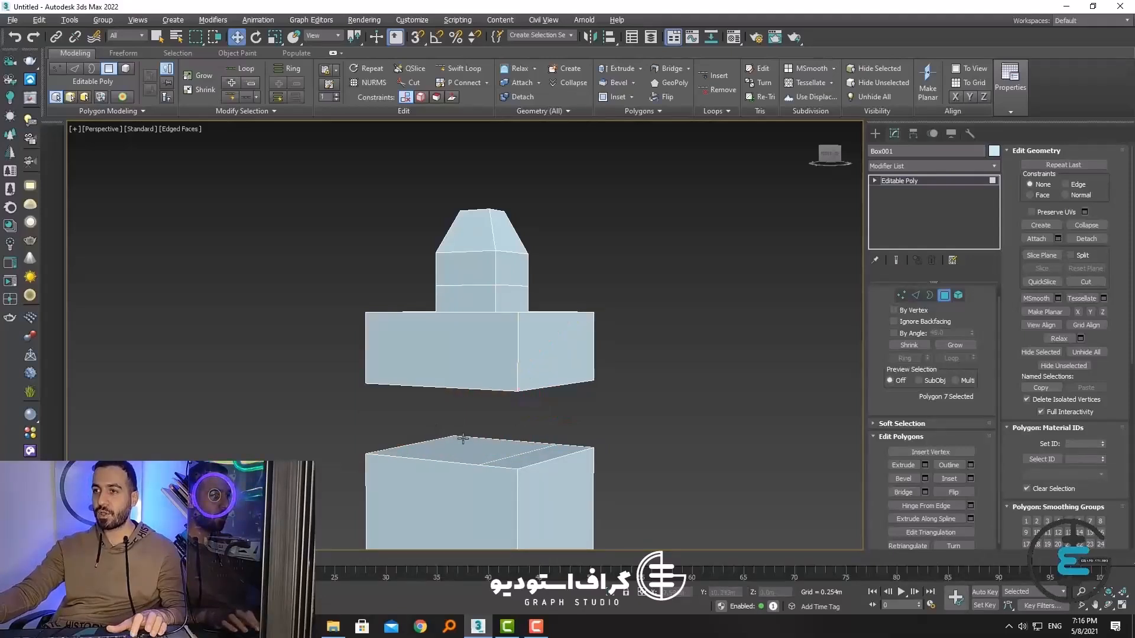
Step: Leave polygon editing and delete the whole split model
scroll(473, 402, "down", 5)
left_click(945, 294)
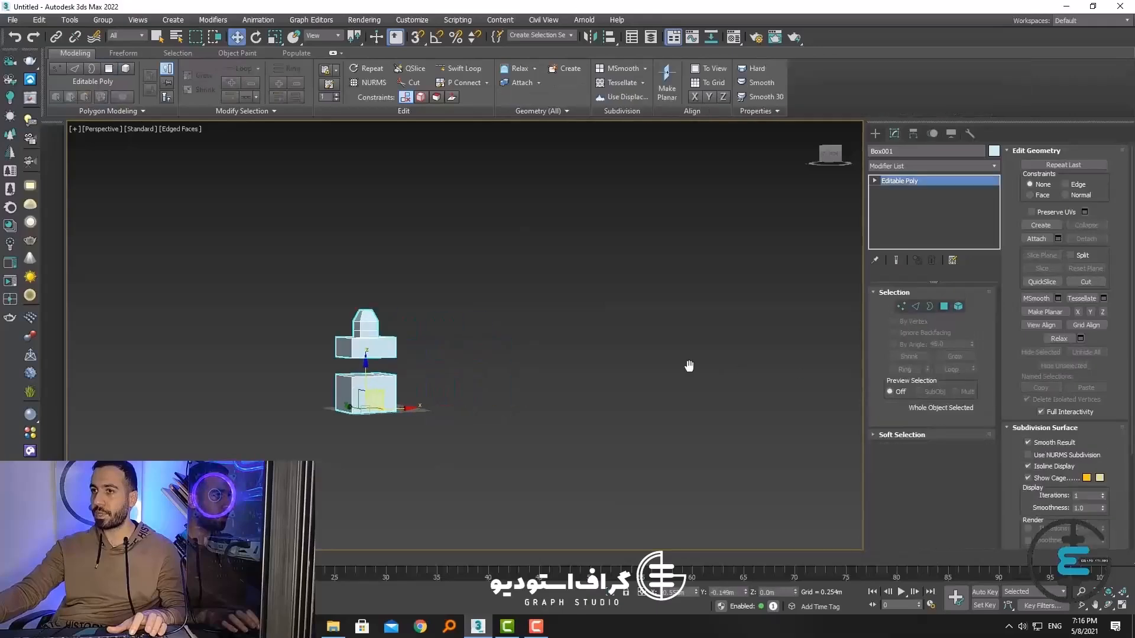
left_click_drag(443, 489, 231, 321)
key("Delete")
Step: Draw a box about 10.576 m long, 15.64 m wide and 2.756 m high from the Top view, shade it and delete it
left_click(876, 134)
left_click(899, 212)
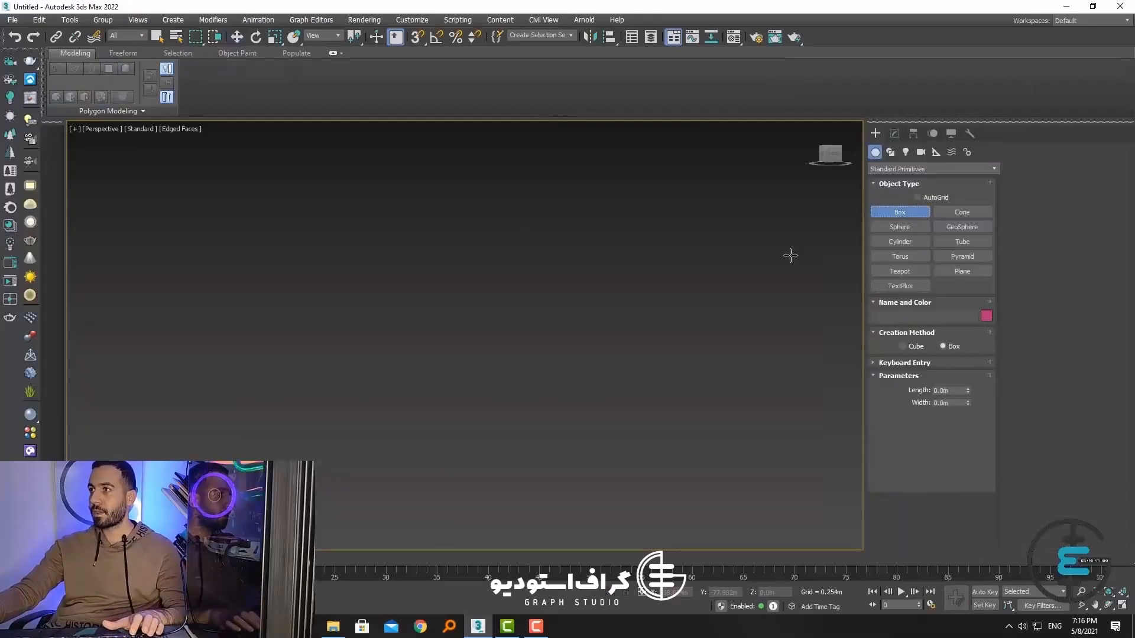
left_click_drag(595, 260, 512, 398)
right_click(511, 397)
key("t")
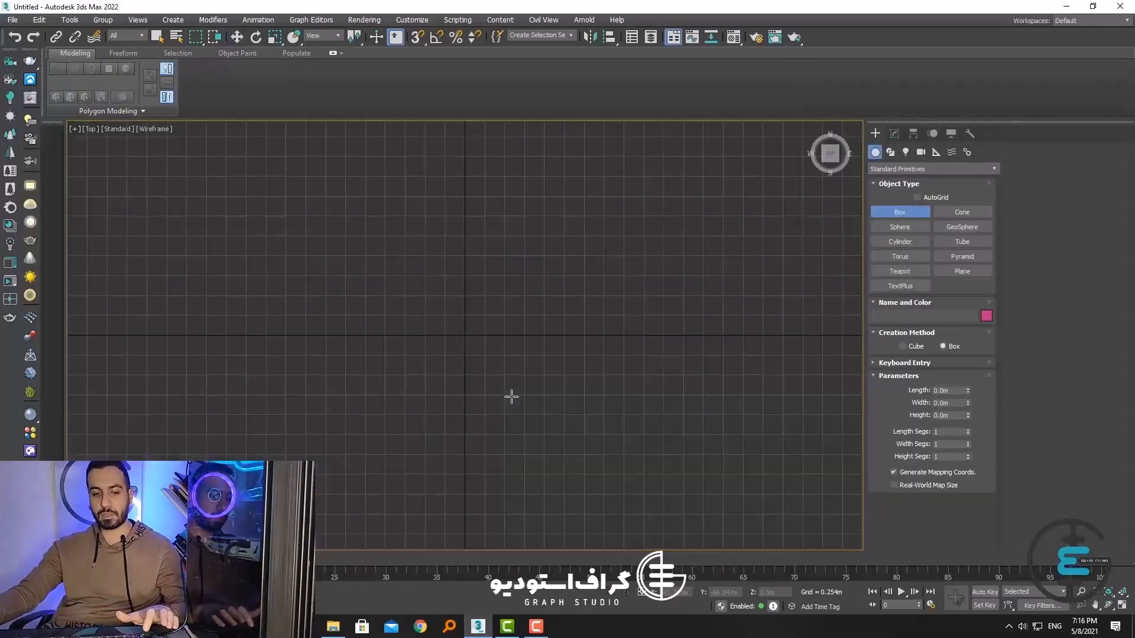
scroll(527, 345, "down", 3)
left_click_drag(668, 227, 234, 520)
middle_click_drag(363, 444, 403, 401, "alt")
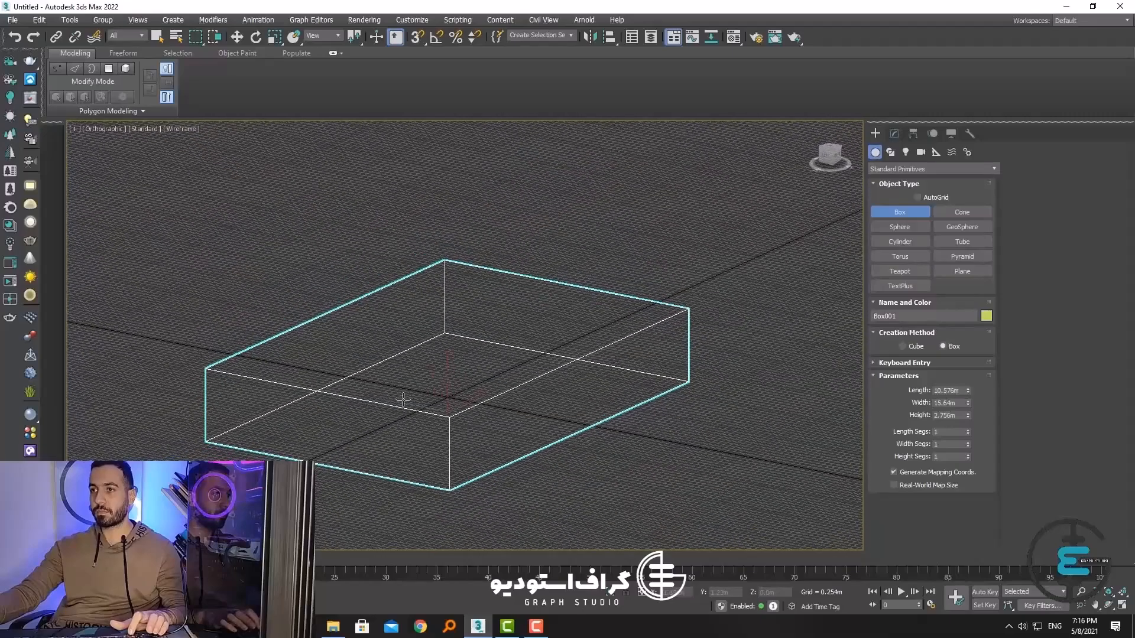
key("F3")
mouse_move(399, 443)
middle_mouse_down("alt")
mouse_move(479, 403)
mouse_move(499, 413)
mouse_move(477, 402)
middle_mouse_up("alt")
key("Delete")
Step: Draw a stepped outline of straight line segments in the Top view and close the spline at its start point
key("t")
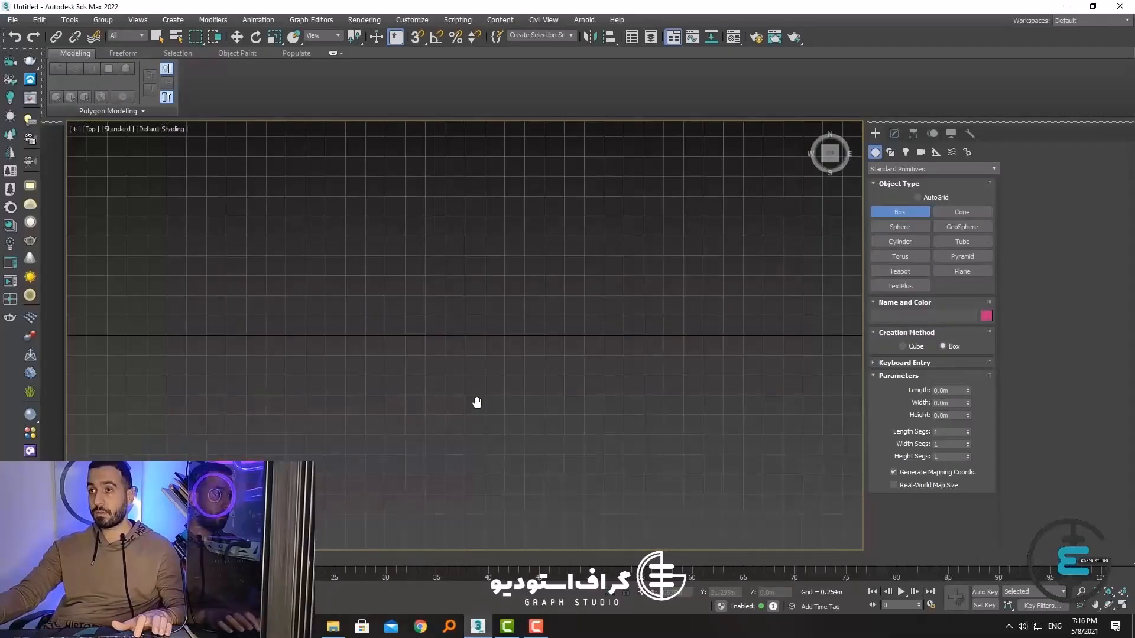
left_click(890, 153)
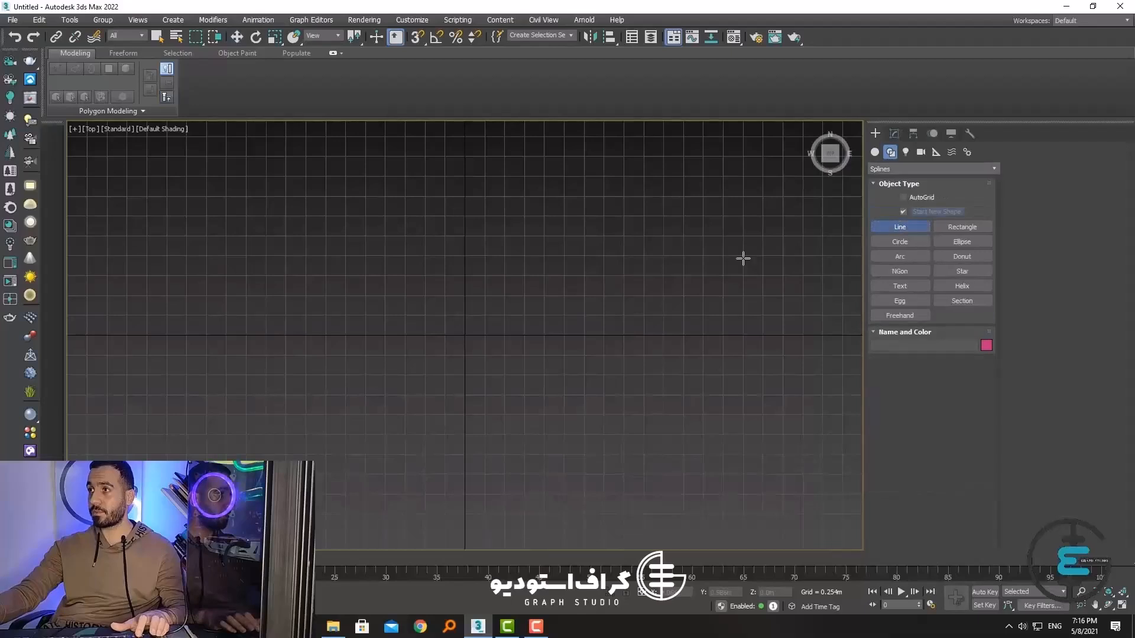
left_click(740, 185)
left_click(739, 341)
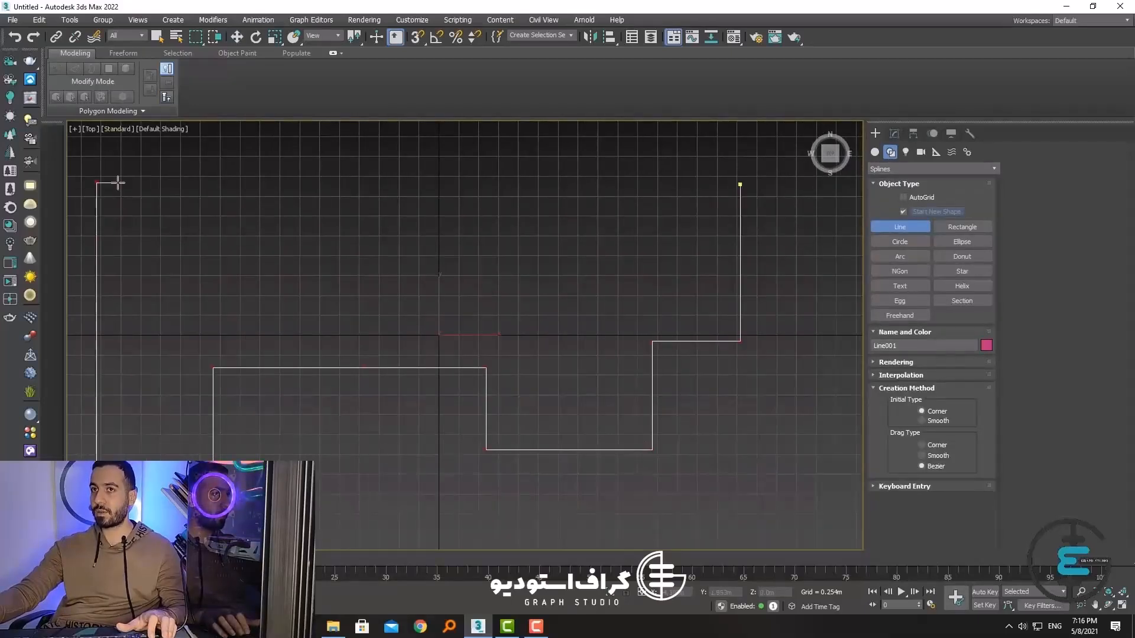
left_click(740, 185)
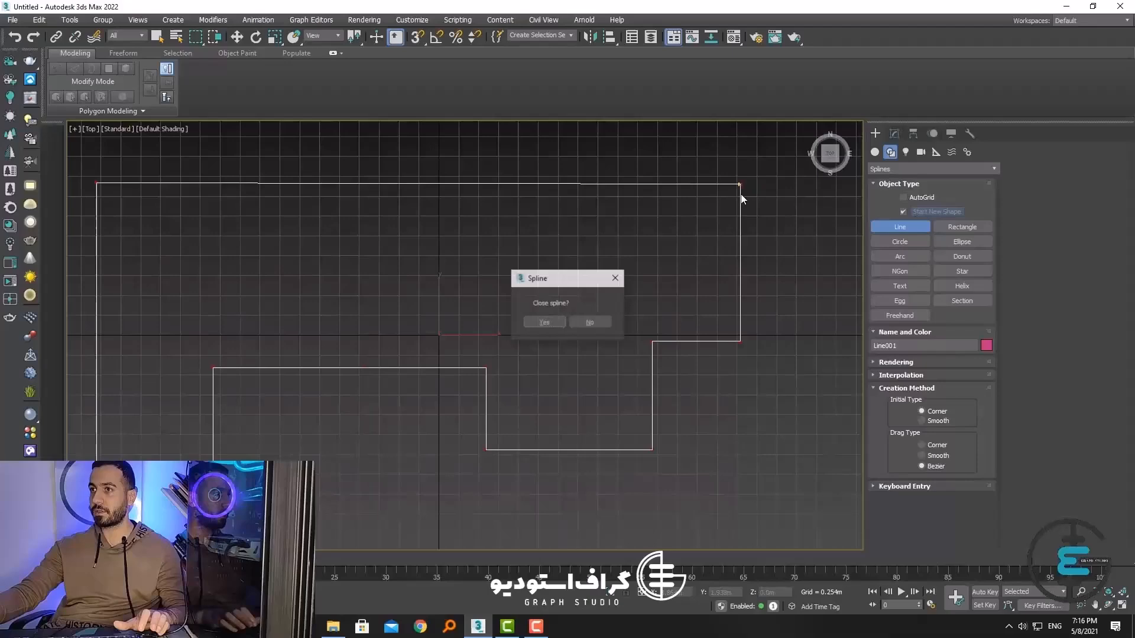
left_click(540, 323)
Step: Switch to the Perspective view and select the closed outline at spline sub-object level
left_click(894, 134)
middle_click_drag(662, 331, 619, 395, "alt")
key("f")
key("p")
left_click(947, 322)
left_click(647, 359)
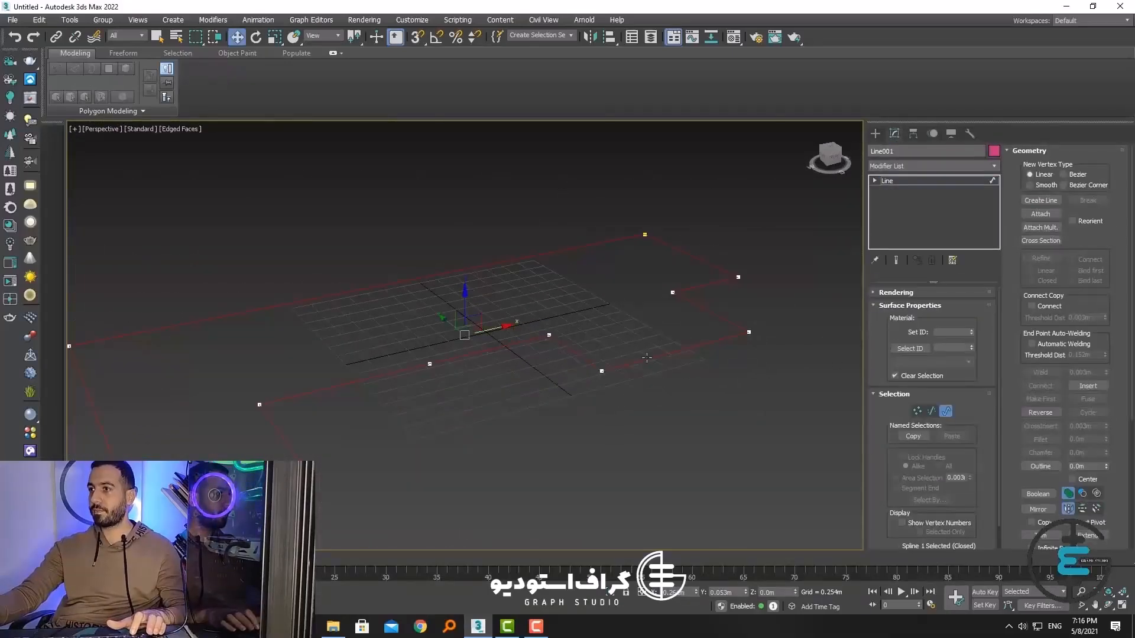
Step: Outline the closed spline by about 0.088 m to give it wall thickness, and leave spline sub-object level
left_click(1038, 467)
left_click_drag(694, 347, 693, 340)
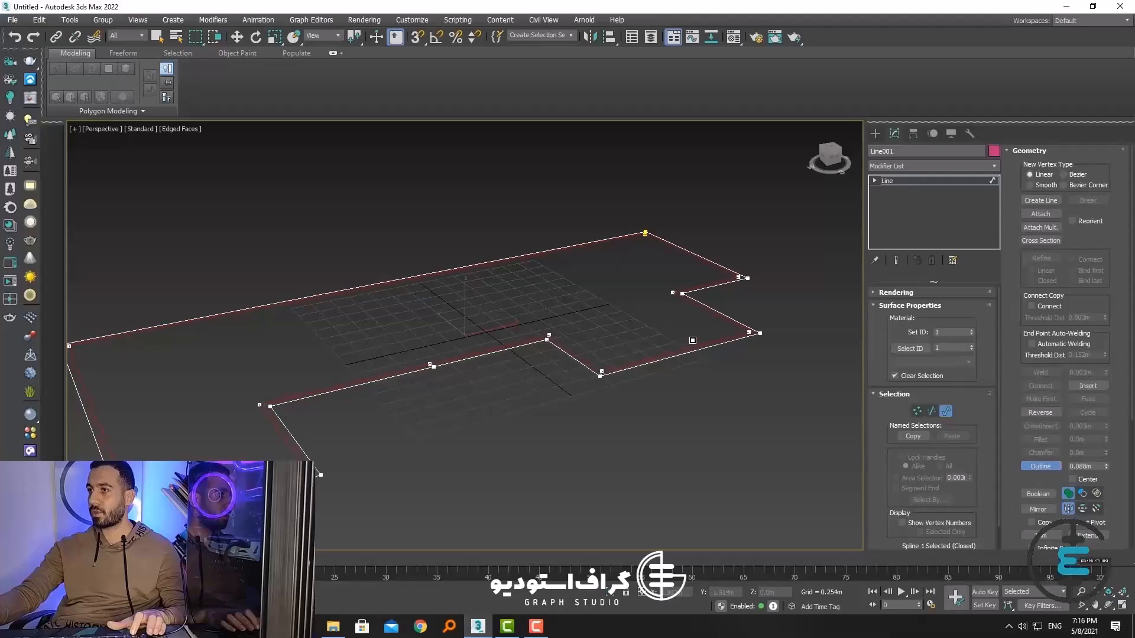
left_click(946, 412)
Step: Add an Extrude modifier to the double outline with an amount of about 1.587 m
left_click(910, 165)
key("e")
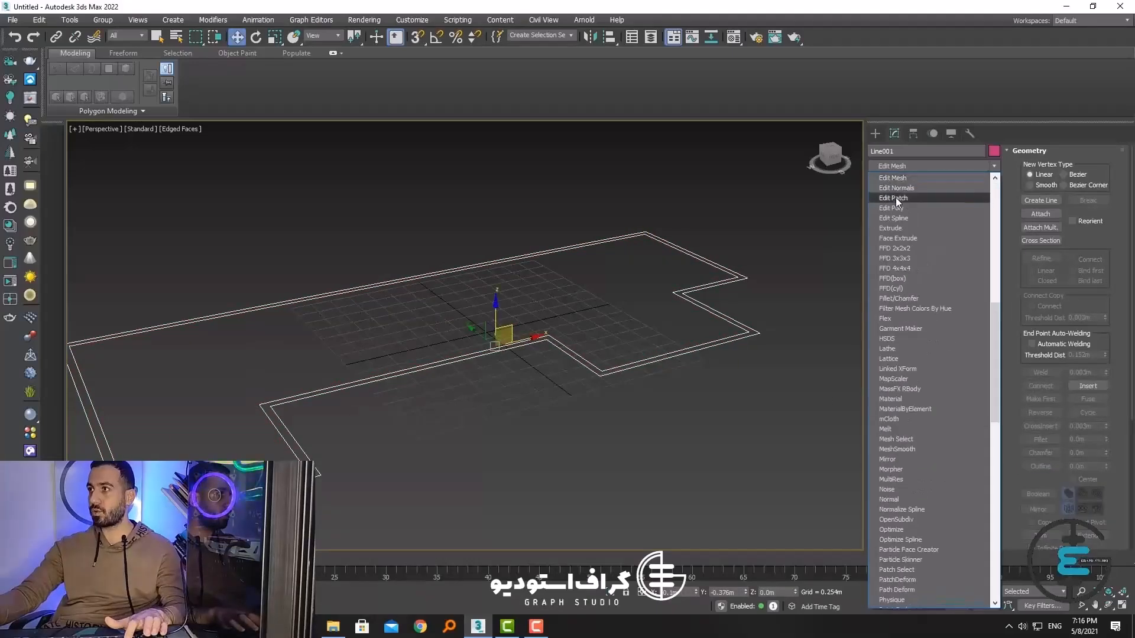
left_click(900, 229)
left_click_drag(964, 308, 965, 271)
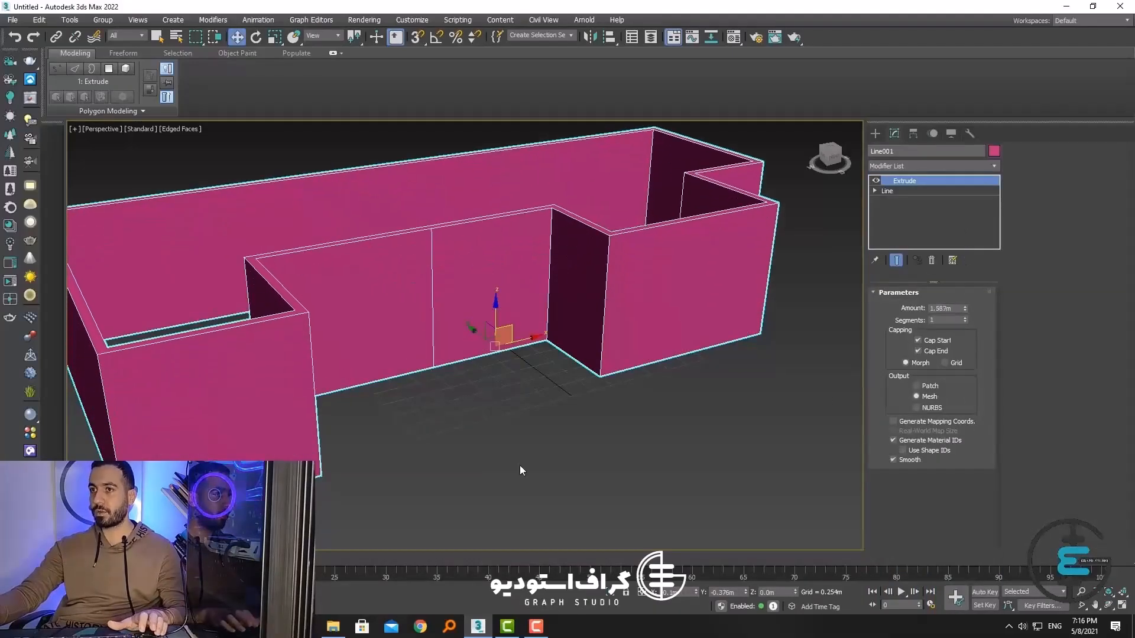
Step: Convert the extruded walls to Editable Poly
middle_click_drag(366, 492, 438, 478)
right_click(328, 385)
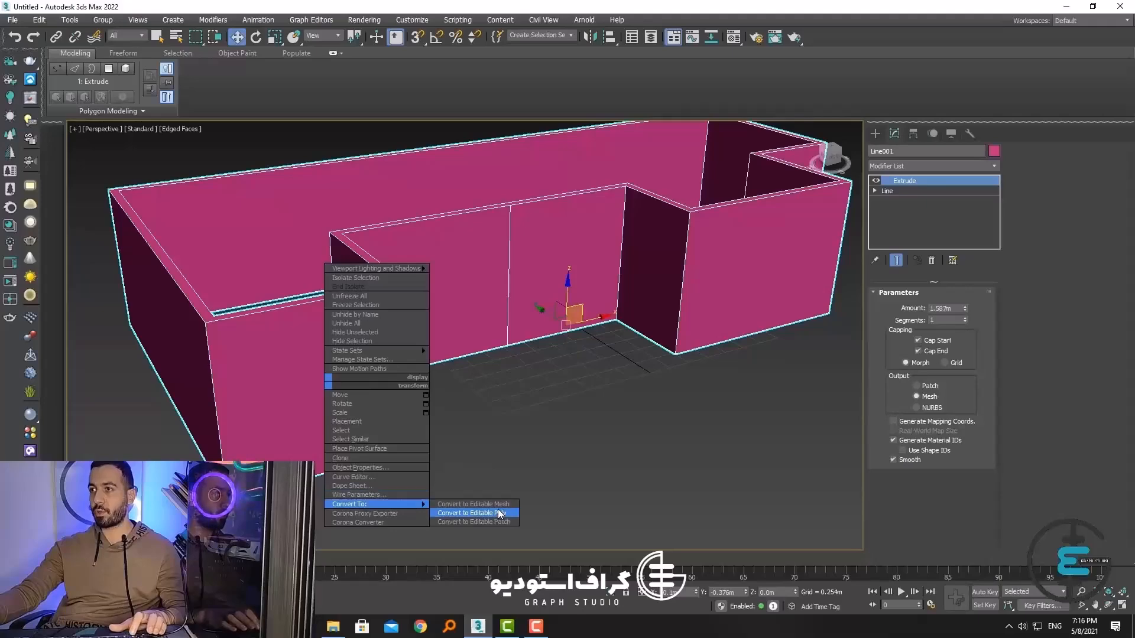
left_click(500, 514)
middle_click_drag(597, 488, 541, 486, "alt")
Step: Select the two vertical edges of the protruding end wall's front face and connect them with two horizontal edges
left_click(915, 307)
middle_click_drag(449, 441, 390, 447, "alt")
scroll(390, 447, "down", 3)
scroll(361, 413, "up", 1)
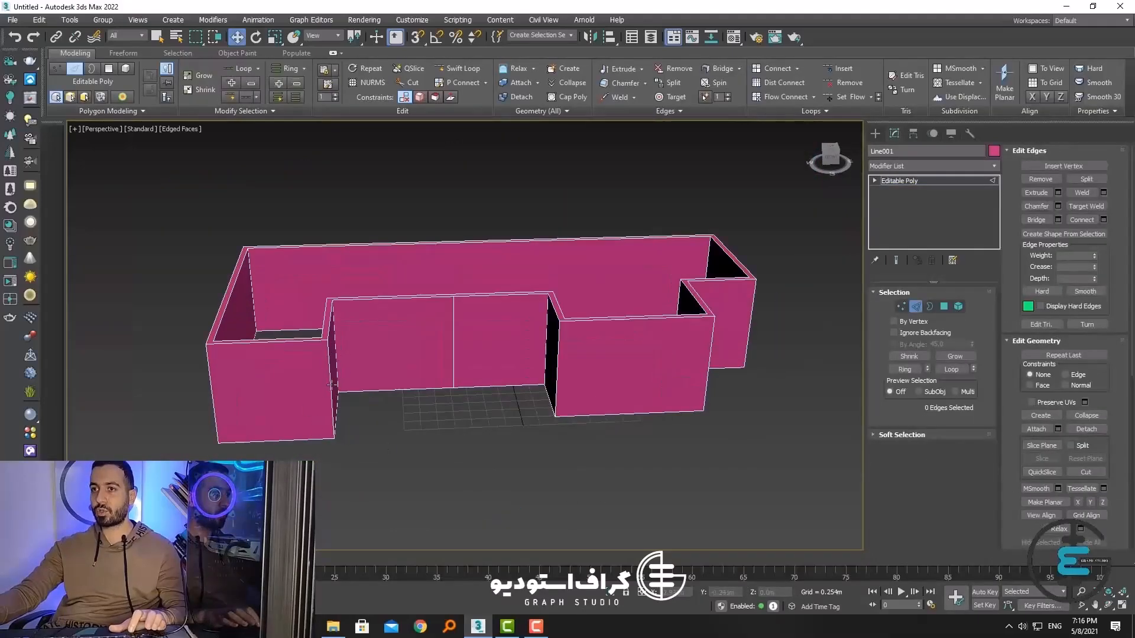
left_click(331, 385)
left_click(211, 385, "ctrl")
scroll(248, 407, "down", 3)
middle_click_drag(248, 408, 284, 394, "alt")
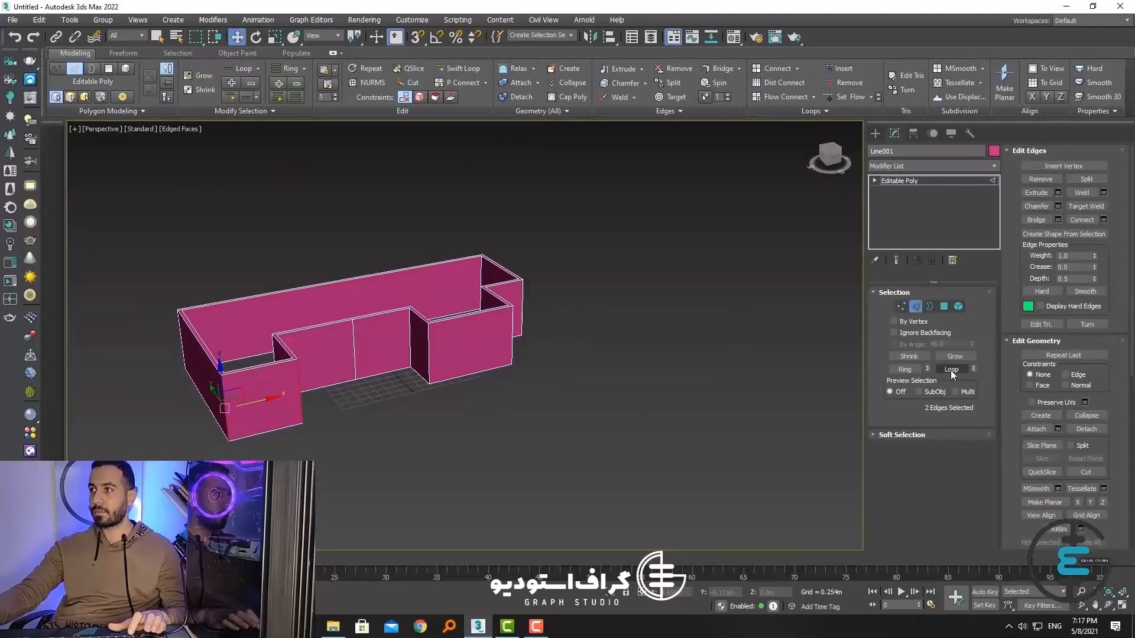
left_click(1103, 220)
scroll(310, 357, "up", 3)
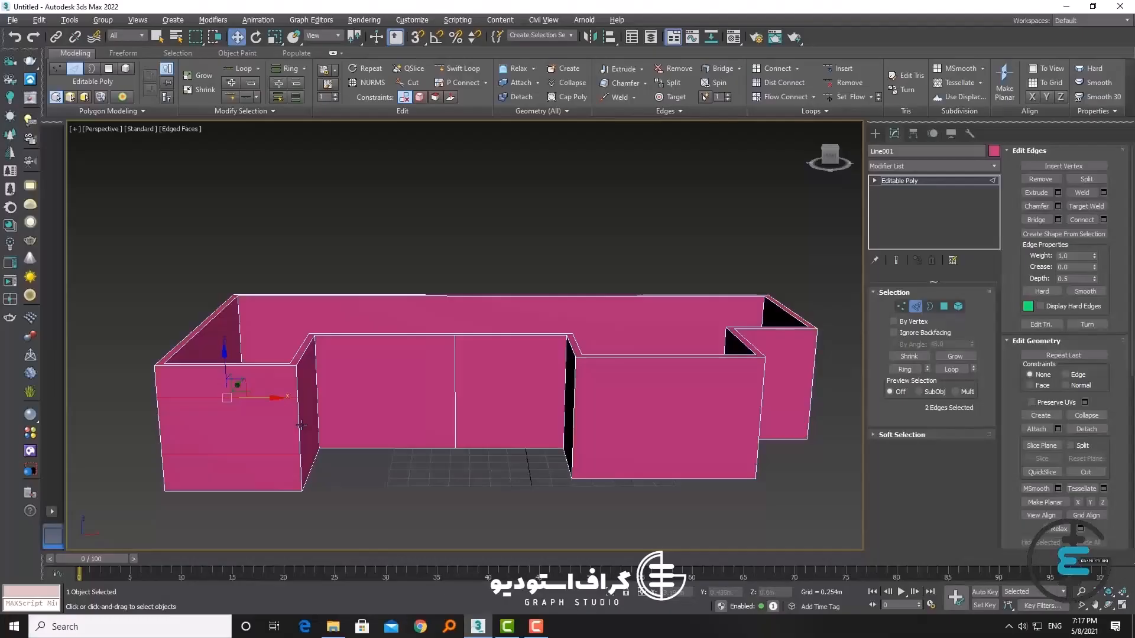
middle_click_drag(268, 445, 296, 406, "alt")
left_click(945, 307)
left_click(287, 418)
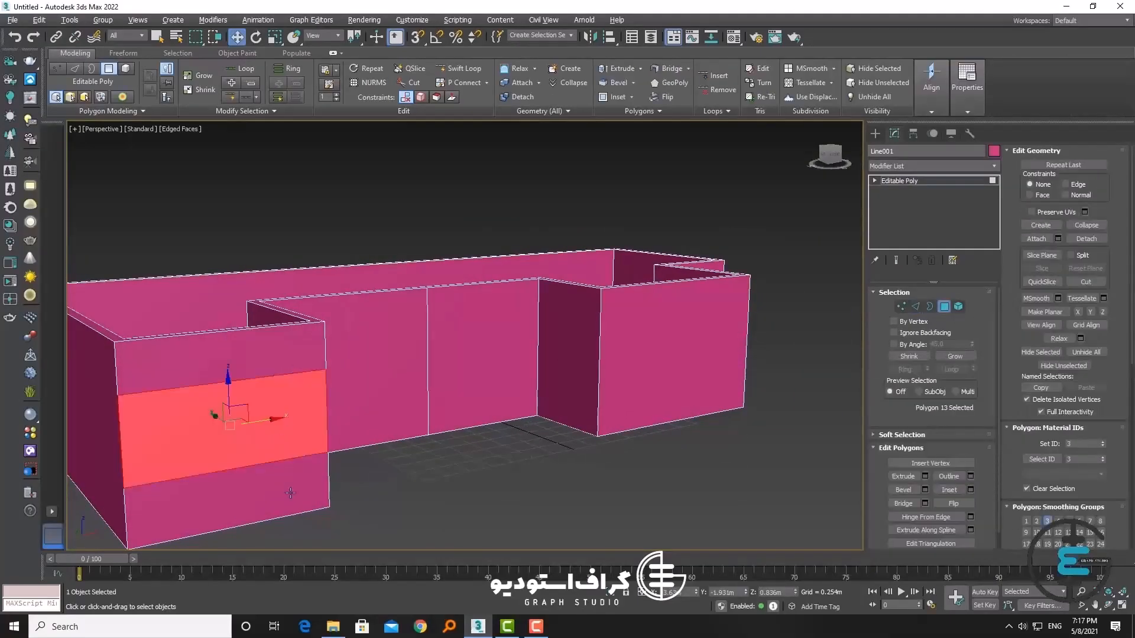
key("ctrl+z")
Step: Connect the two new horizontal edges on the end wall with 2 segments, pinch 21 and slide 6
left_click(915, 307)
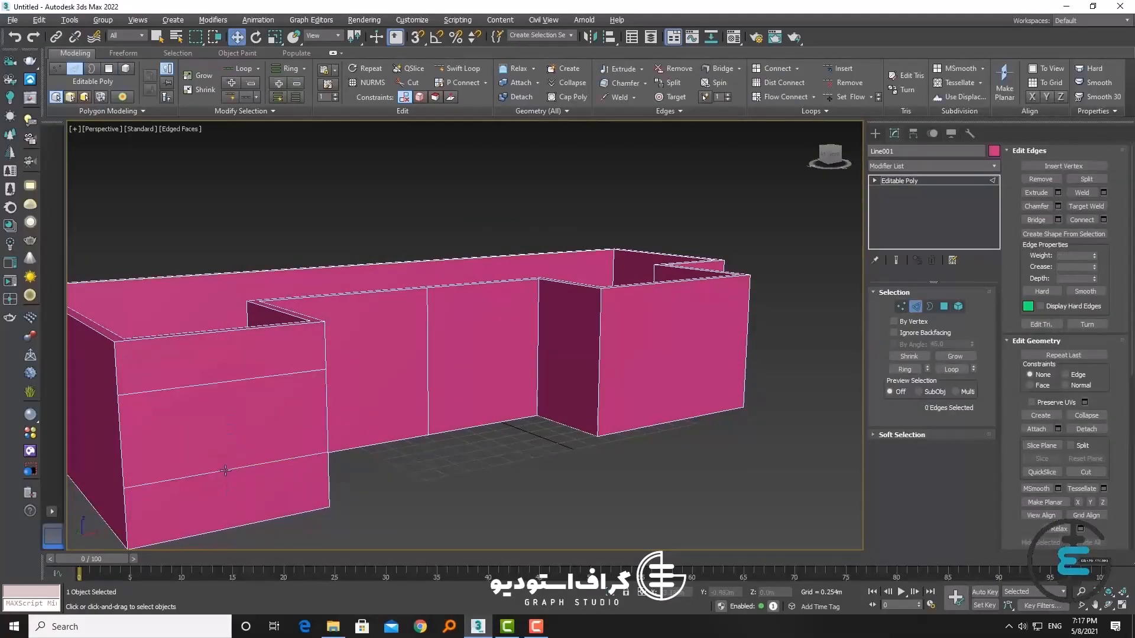
left_click(218, 386, "ctrl")
left_click(1103, 219)
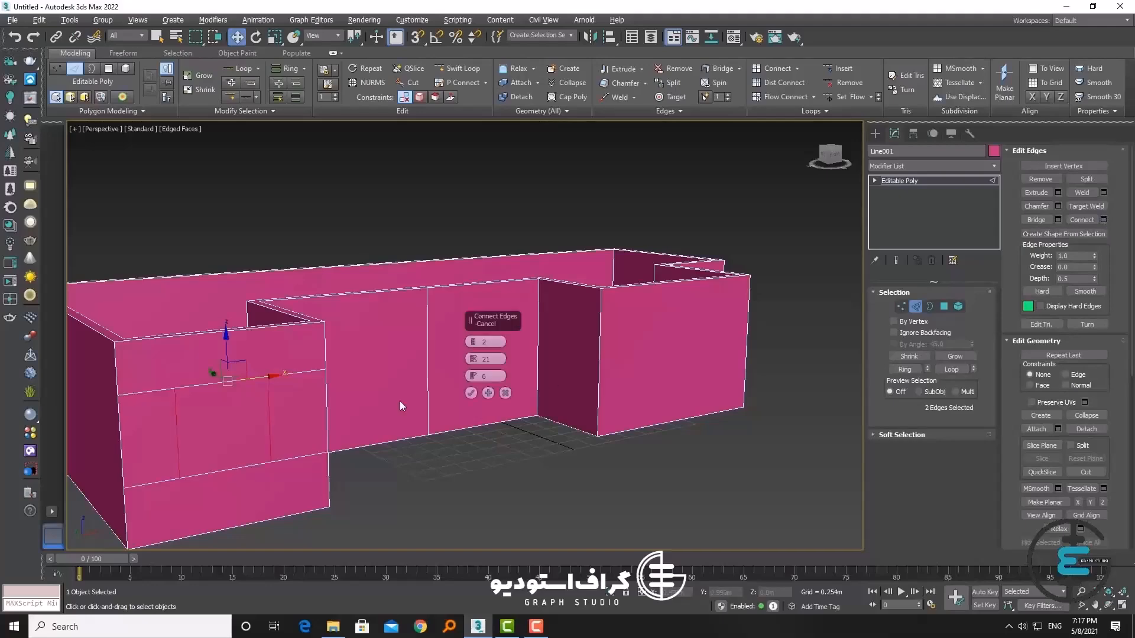
left_click(471, 394)
Step: Try moving the central panel polygon of the end wall inward as a window recess, and leave polygon level
middle_click_drag(471, 393, 331, 457, "alt")
left_click(945, 306)
left_click(198, 423)
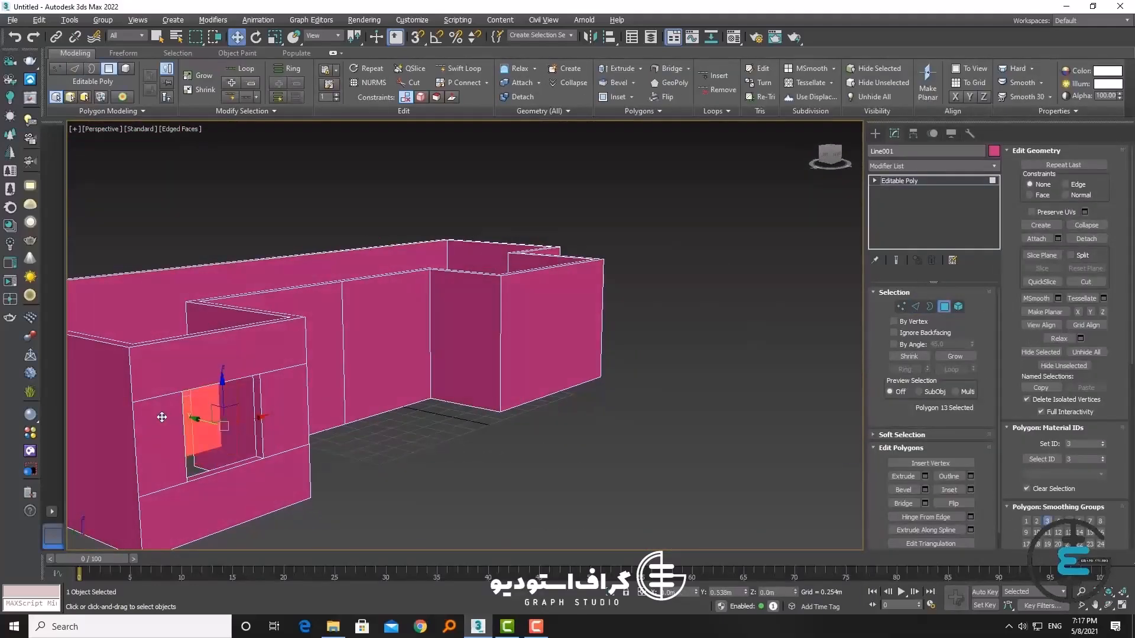
middle_click_drag(198, 423, 358, 450, "alt")
left_click(944, 309)
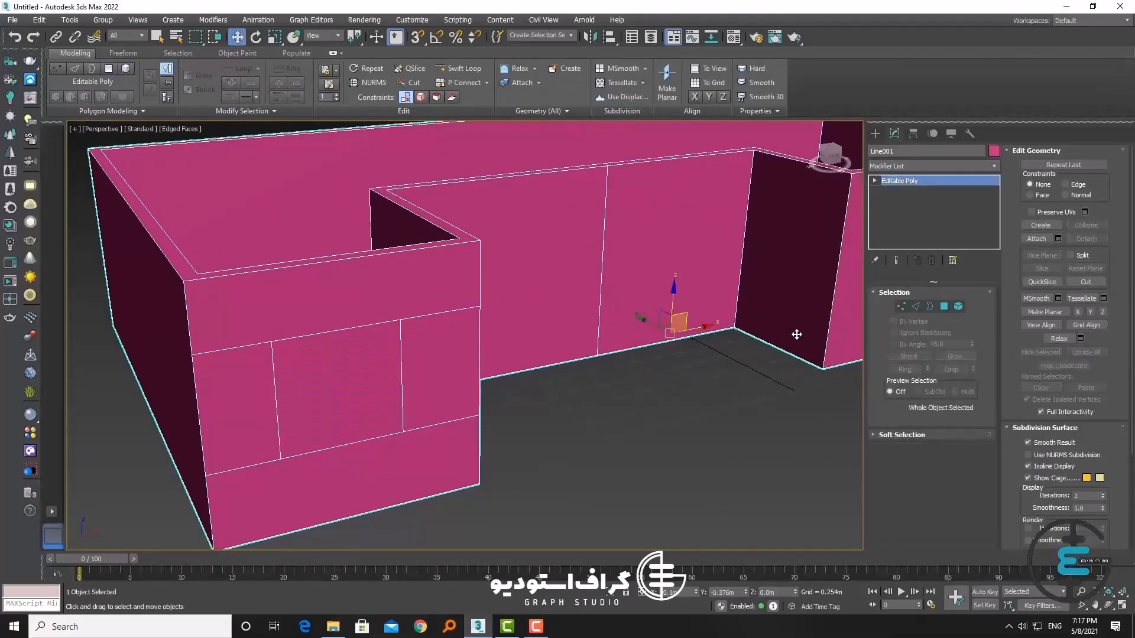
Step: Create a tall standard box in the empty area beside the pink walls in the Perspective view
scroll(710, 358, "down", 4)
middle_click_drag(639, 379, 210, 408)
left_click(876, 134)
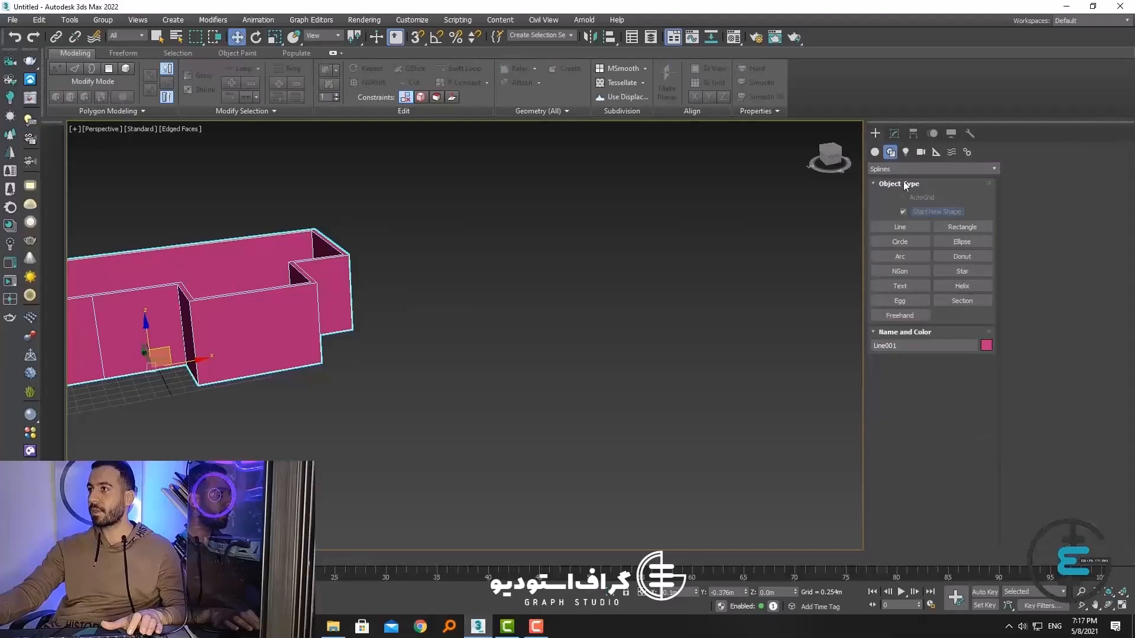
left_click(876, 153)
left_click(900, 212)
left_click_drag(692, 294, 676, 441)
left_click(661, 189)
right_click(660, 192)
middle_click_drag(662, 292, 560, 316)
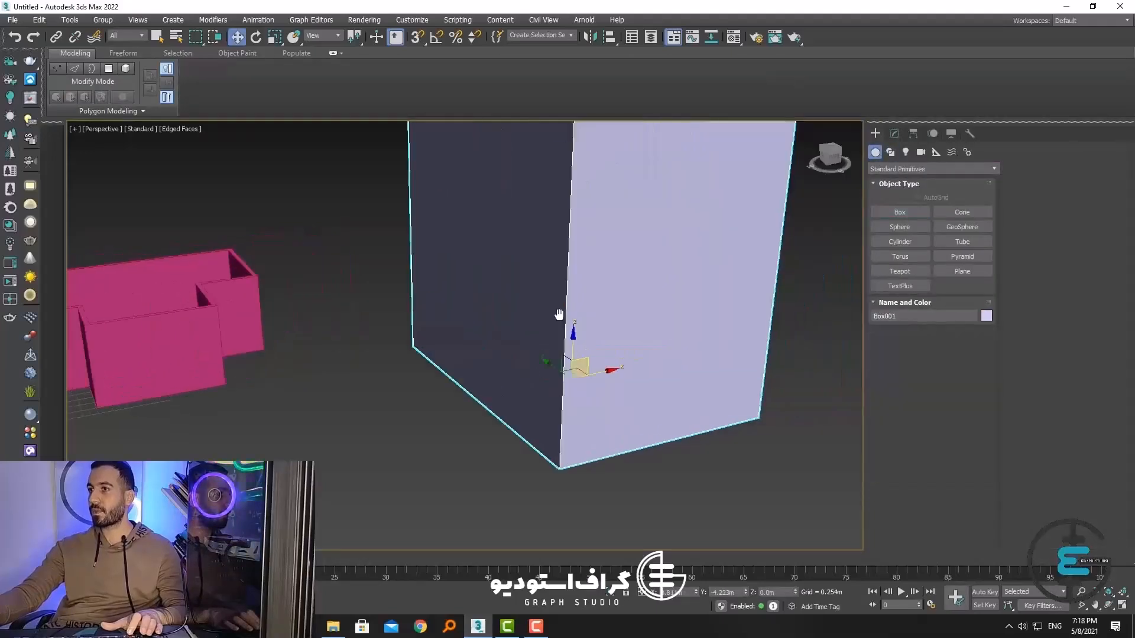
Step: Convert the new box to Editable Poly and enter polygon sub-object level
right_click(581, 314)
left_click(729, 444)
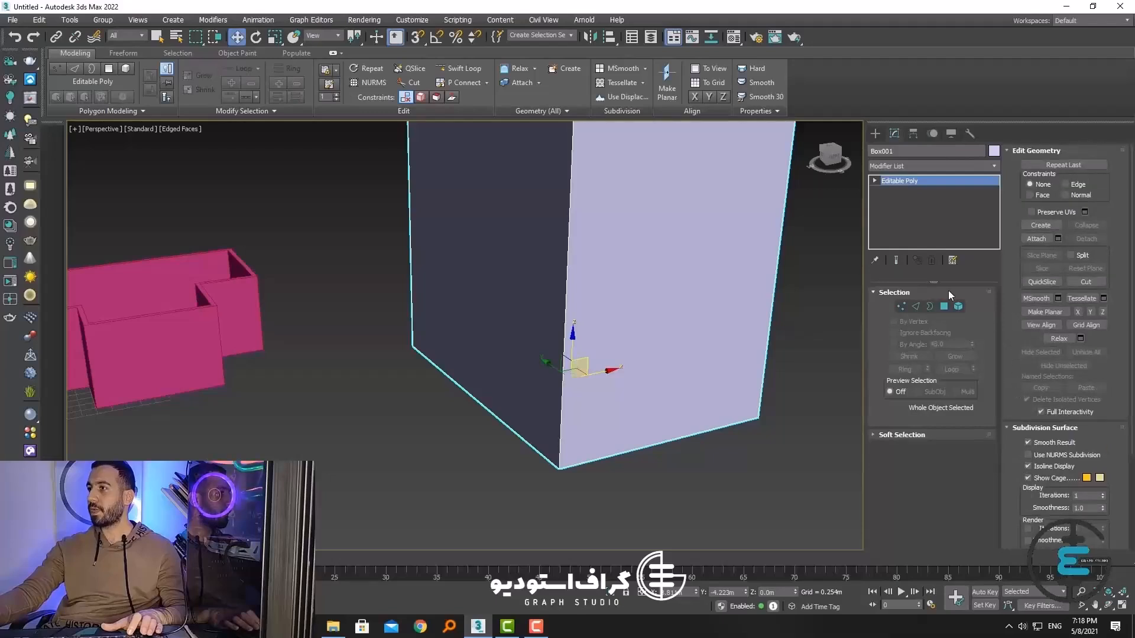
left_click(944, 307)
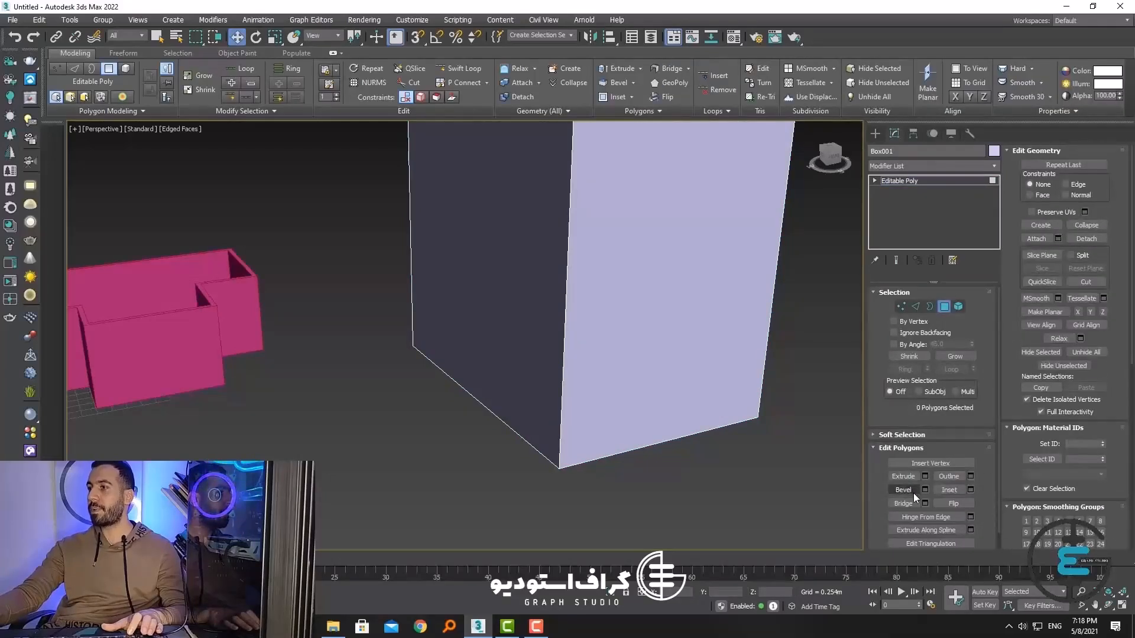
Step: Inset the box's front polygon three times to form nested rectangular frames
middle_click_drag(786, 349, 684, 400)
left_click(542, 269)
left_click(704, 404)
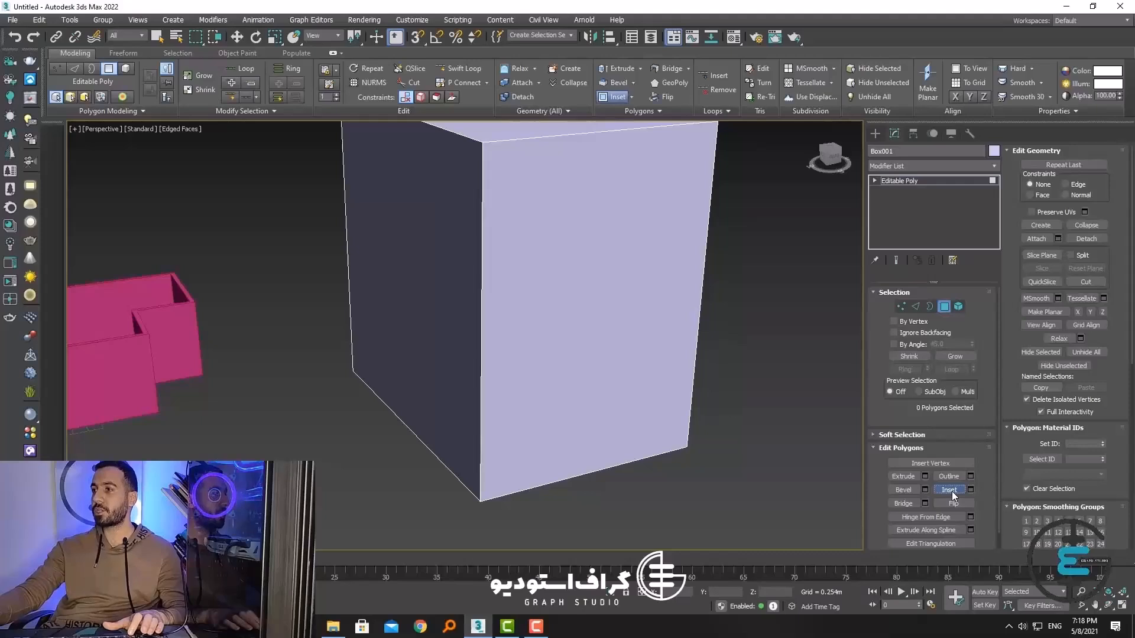
left_click(619, 289)
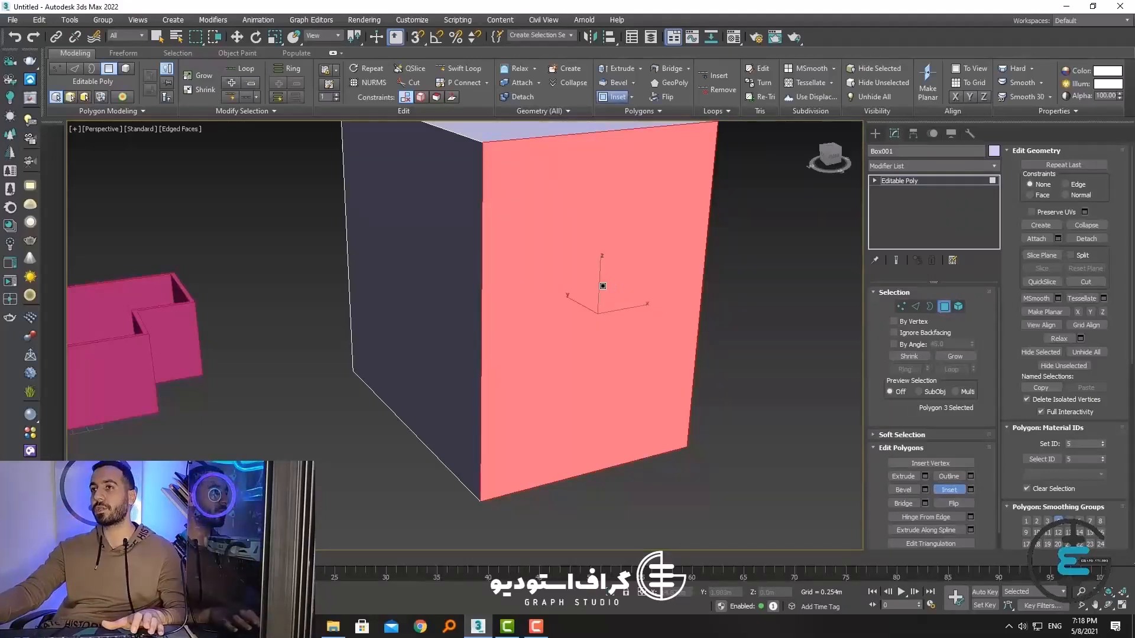
left_click_drag(603, 286, 599, 366)
middle_click_drag(628, 378, 602, 390)
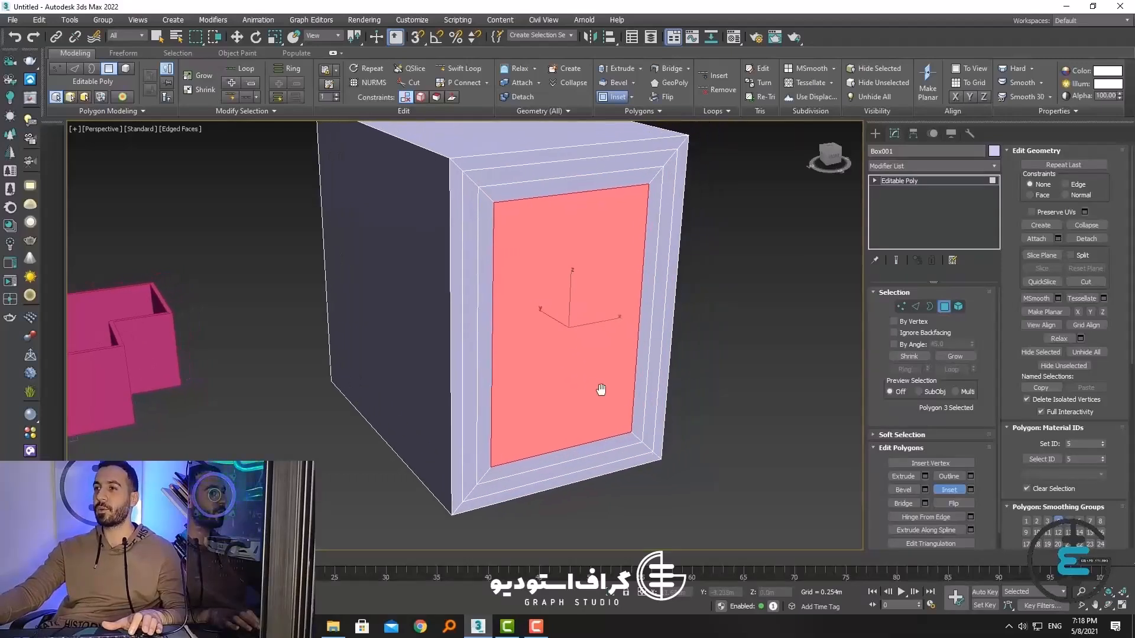
Step: Select the four polygons of the innermost frame on the front face and move them outward
left_click(234, 38)
left_click(528, 187)
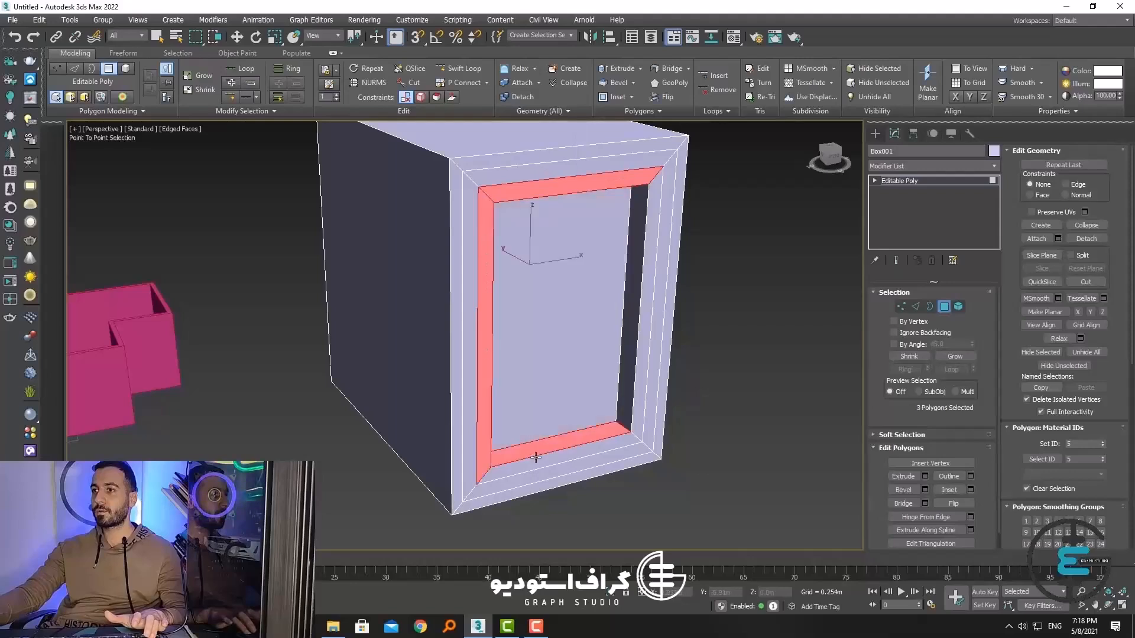
left_click(604, 454, "ctrl+shift")
left_click(640, 421, "ctrl+shift")
left_click(617, 445, "ctrl+shift")
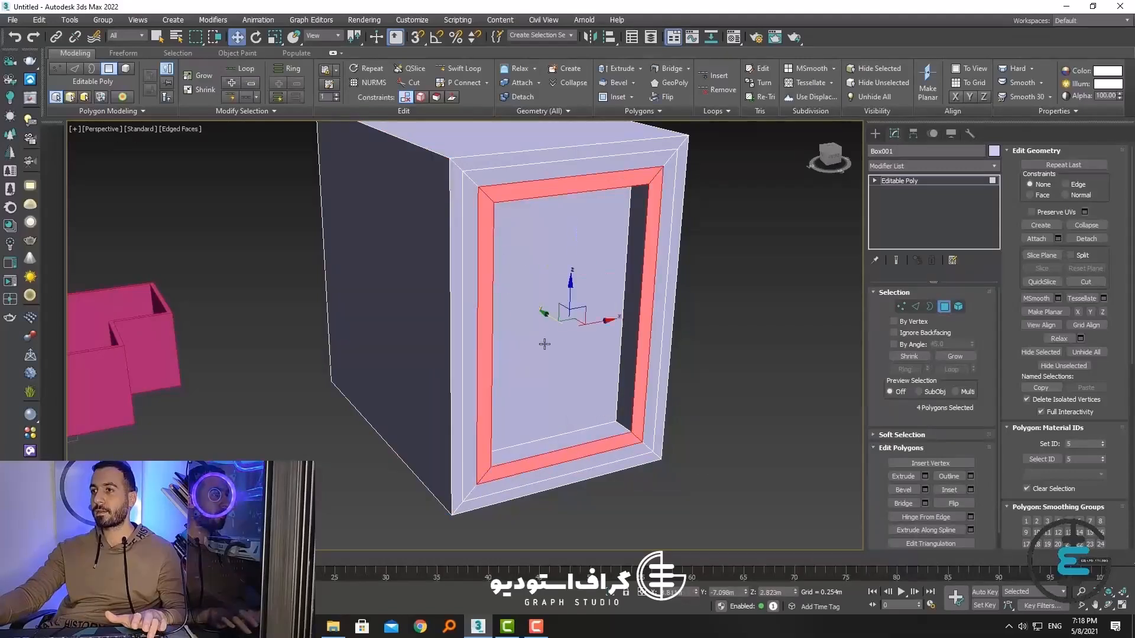
left_click_drag(554, 318, 575, 336)
Step: Pull the upper polygon of the middle frame outward like a canopy
left_click(532, 170)
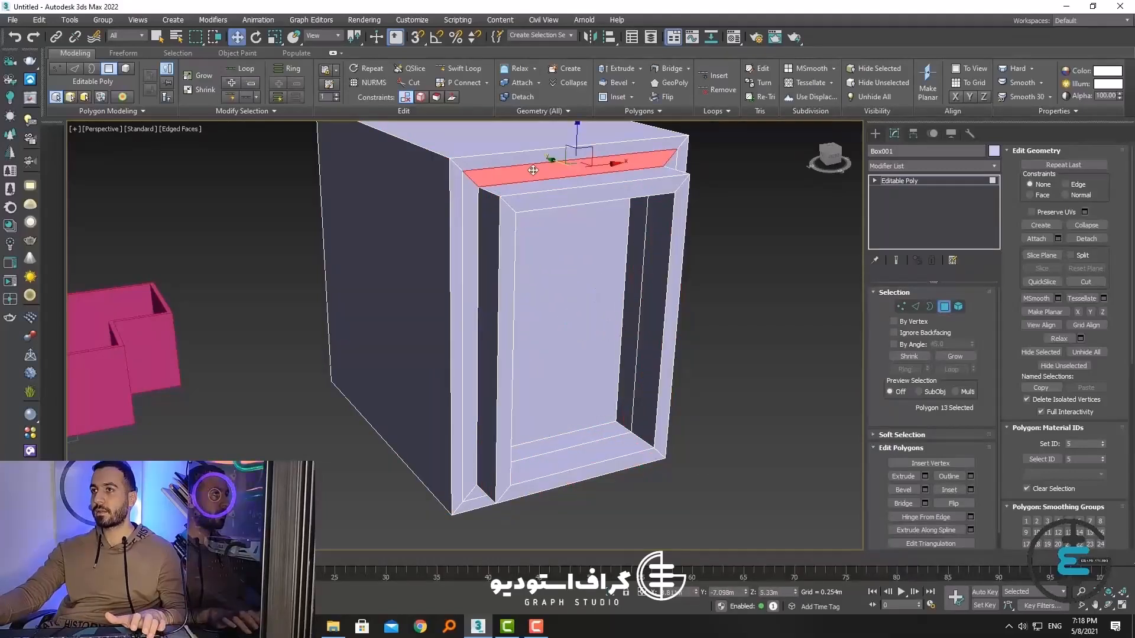
left_click_drag(550, 160, 640, 207)
middle_click_drag(657, 325, 580, 420, "alt")
scroll(612, 379, "down", 5)
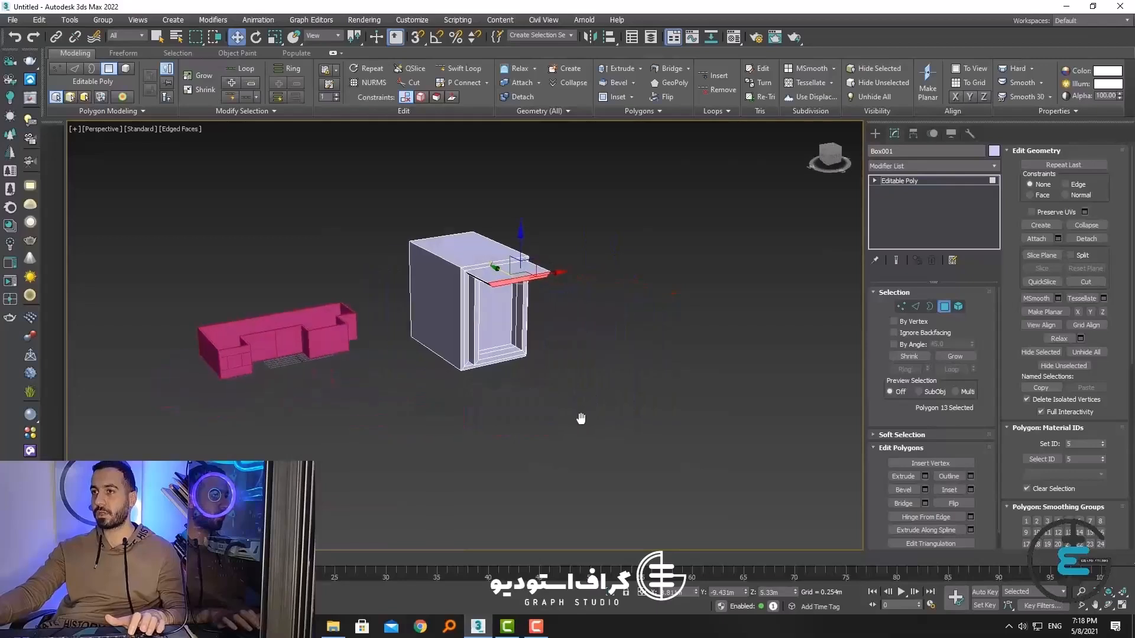
Step: Undo the polygon moves and insets on the front face until it is a single plain polygon
key("ctrl+z")
key("ctrl+z")
key("ctrl+z")
key("ctrl+z")
key("ctrl+z")
key("ctrl+z")
key("ctrl+z")
key("ctrl+z")
key("ctrl+z")
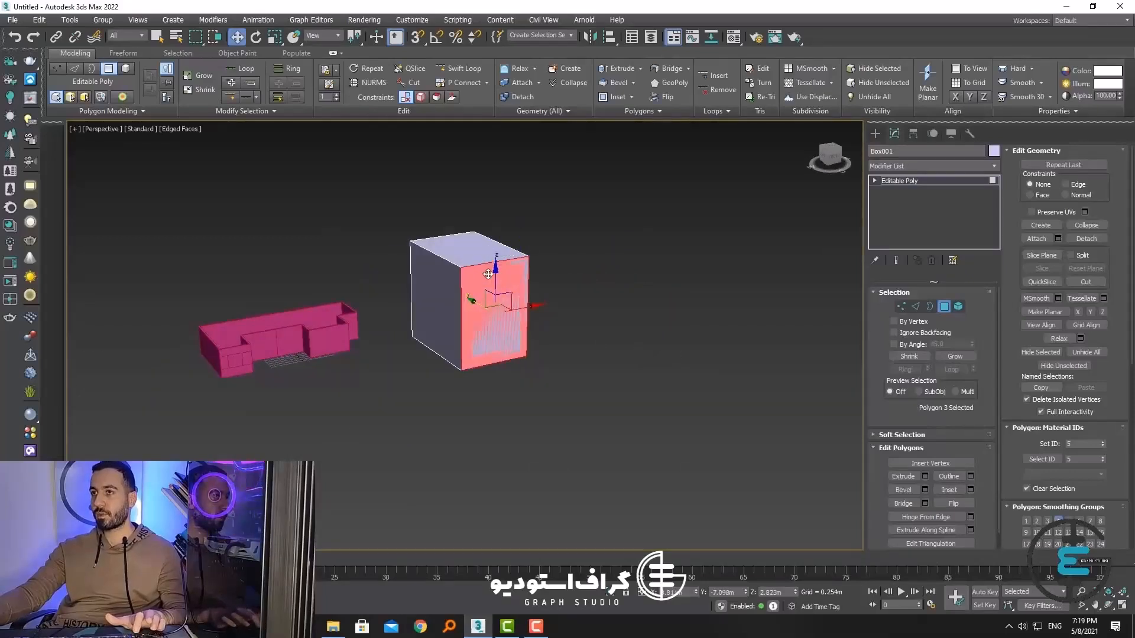
Step: Try lowering the box's top polygon vertically, and undo the move
middle_click_drag(482, 278, 484, 318)
scroll(480, 300, "up", 4)
left_click_drag(467, 241, 480, 328)
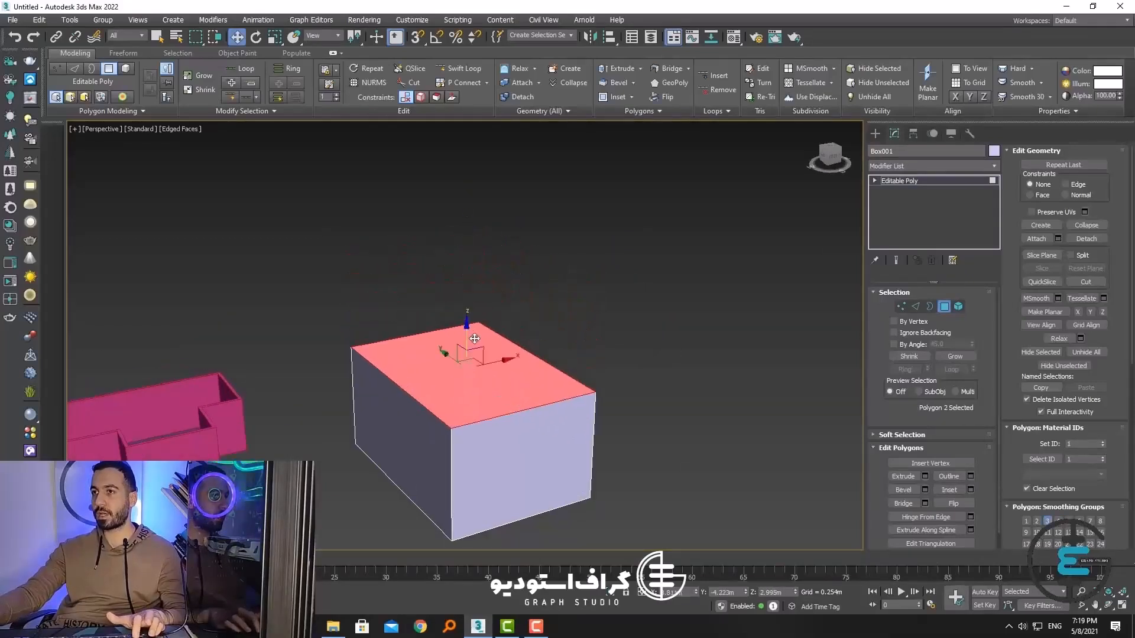
key("ctrl+z")
Step: Inset the box's top polygon by about 0.251 m and lower the inner polygon to about Z 0.081 m
mouse_move(492, 326)
middle_mouse_down("alt")
mouse_move(507, 342)
mouse_move(492, 312)
middle_mouse_up("alt")
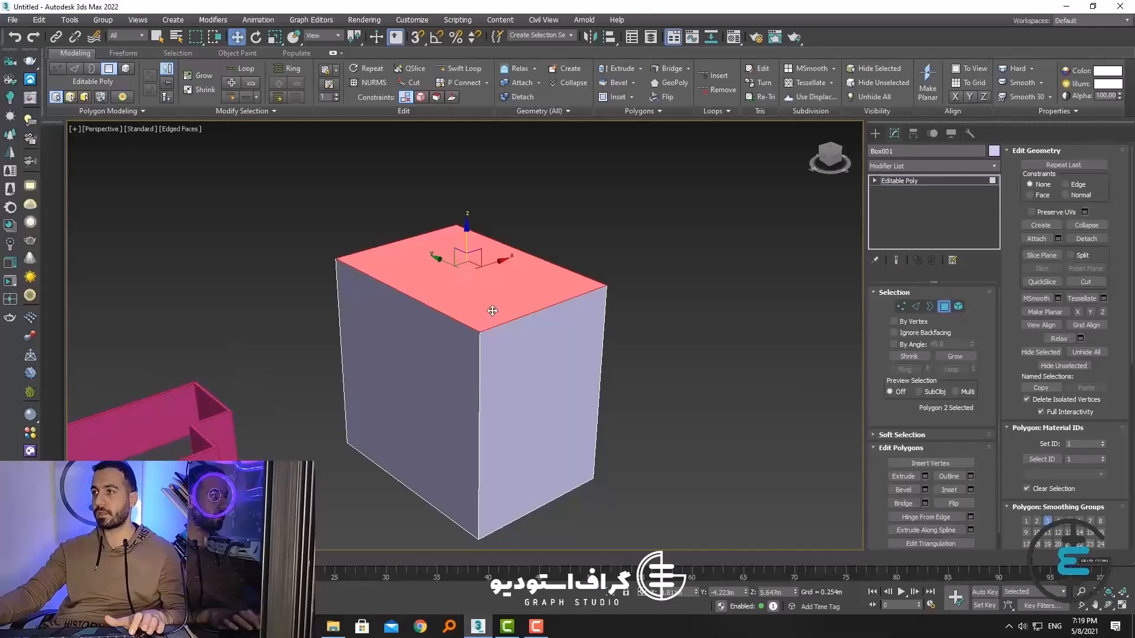
left_click(971, 490)
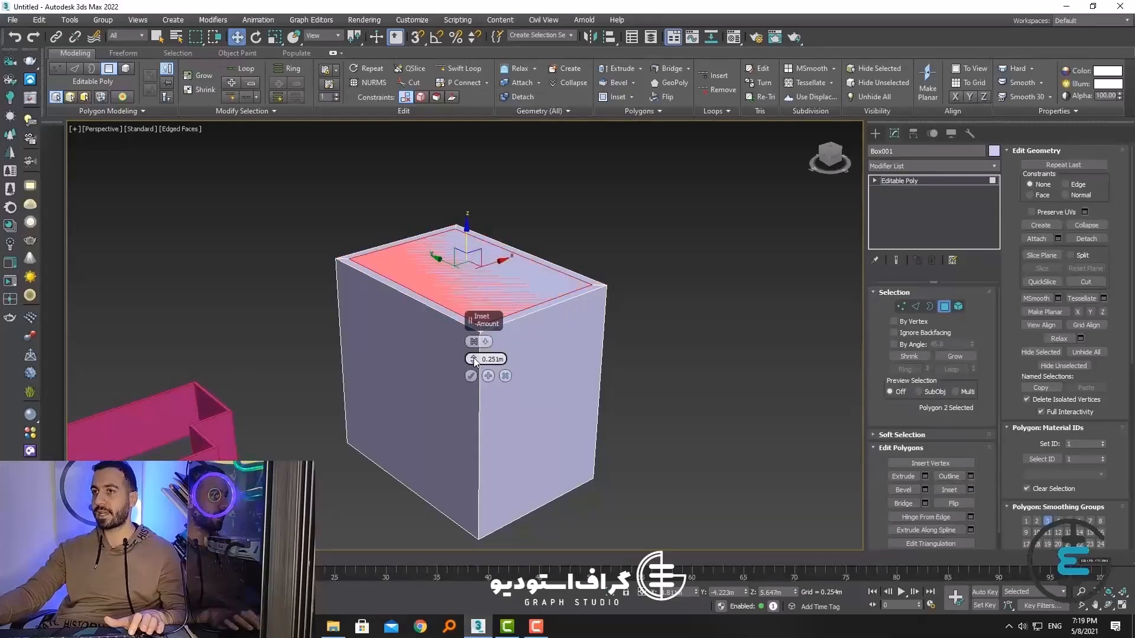
left_click(471, 376)
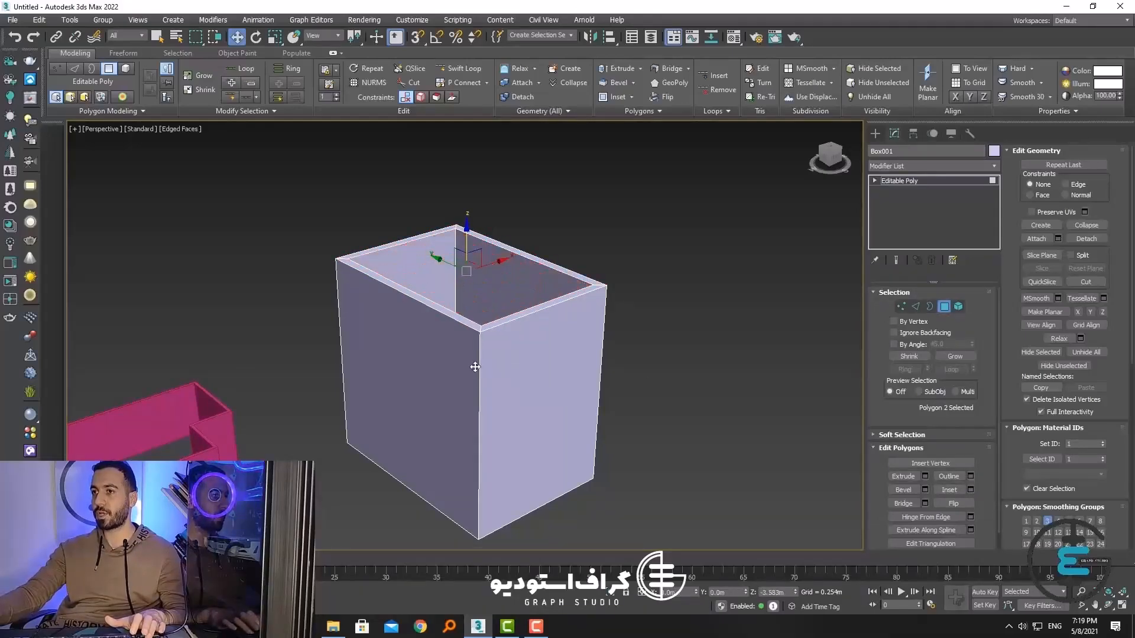
middle_click_drag(475, 367, 640, 416, "alt")
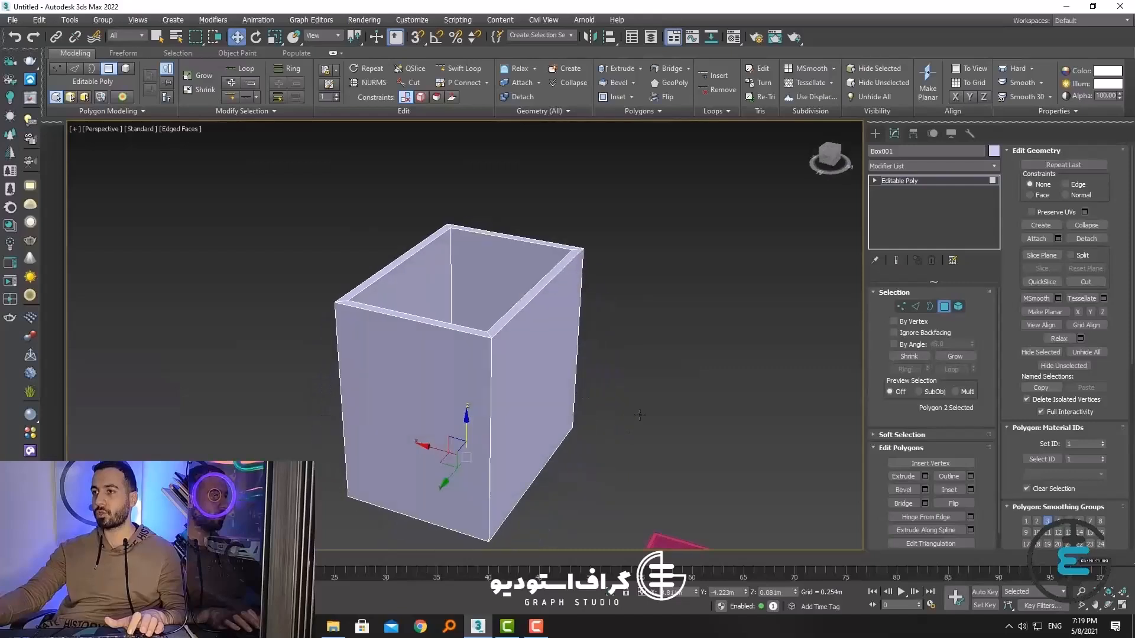
Step: Undo the lowering of the inner top polygon and select the box's large side polygon
scroll(640, 416, "down", 5)
middle_click_drag(525, 339, 563, 339, "alt")
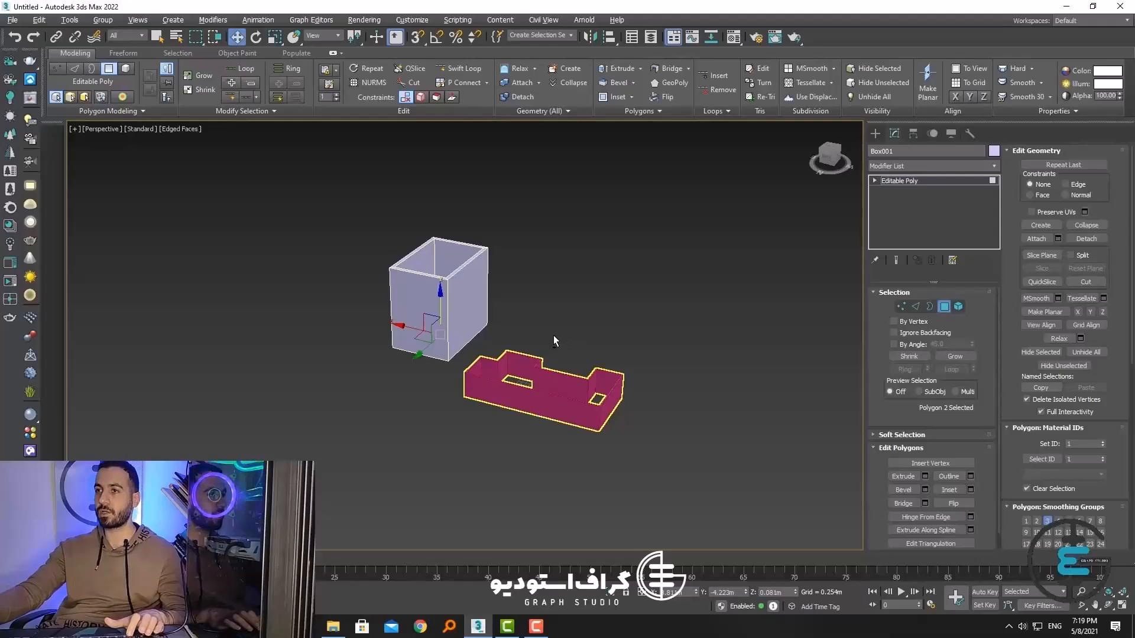
middle_click_drag(552, 332, 418, 347, "alt")
scroll(512, 298, "up", 5)
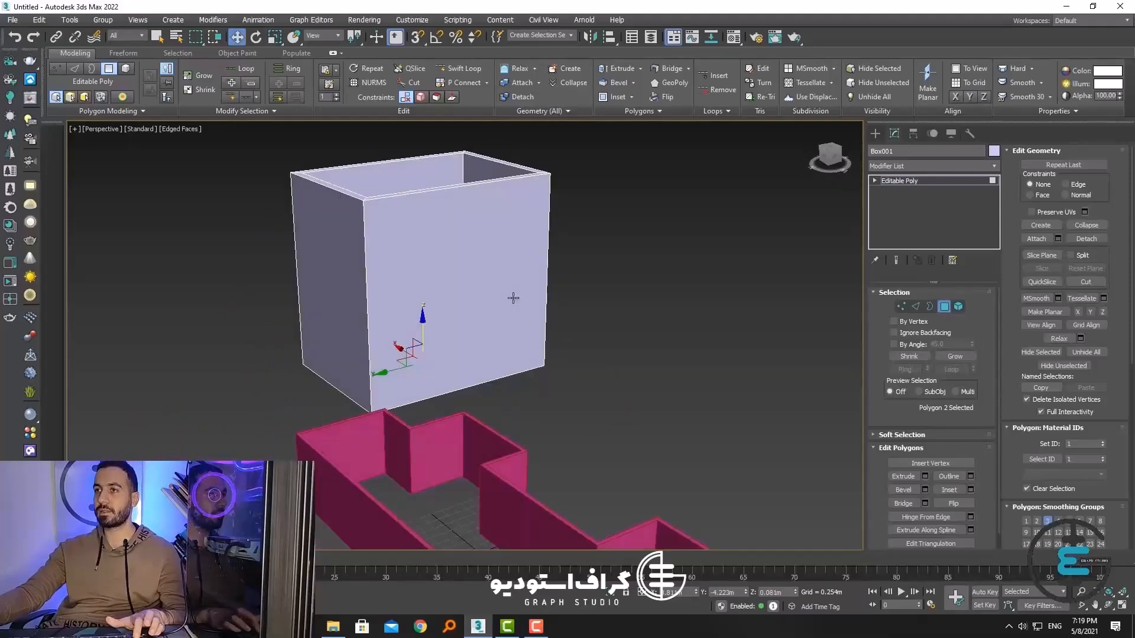
key("F2")
left_click(469, 304)
middle_click_drag(468, 304, 527, 359)
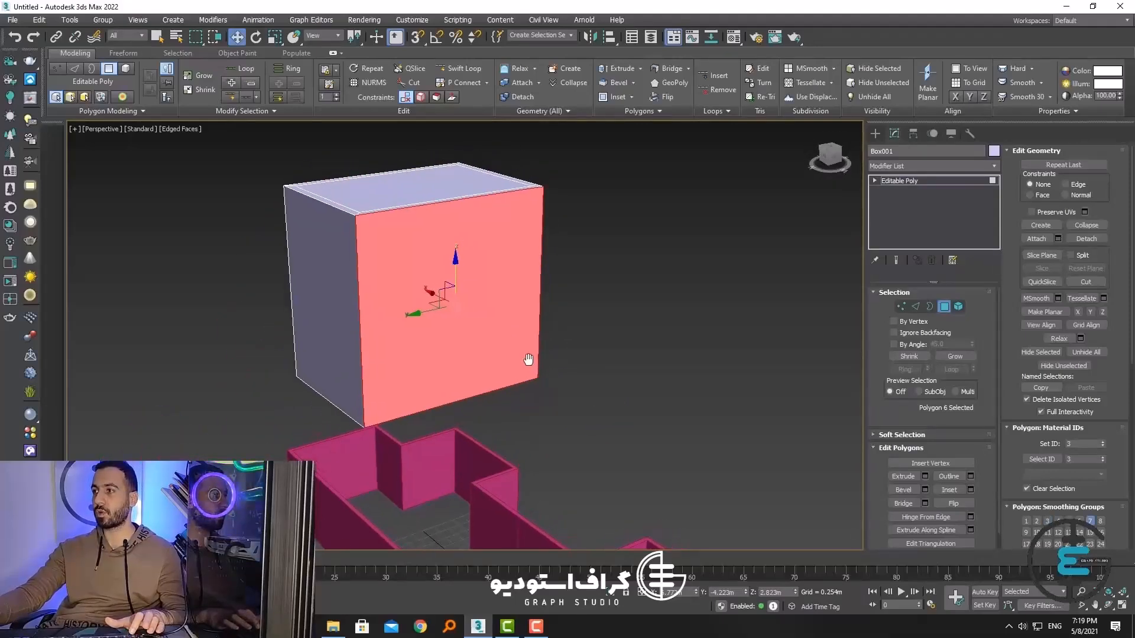
Step: Try beveling the box's selected large side polygon outward with an inward taper
scroll(885, 502, "down", 1)
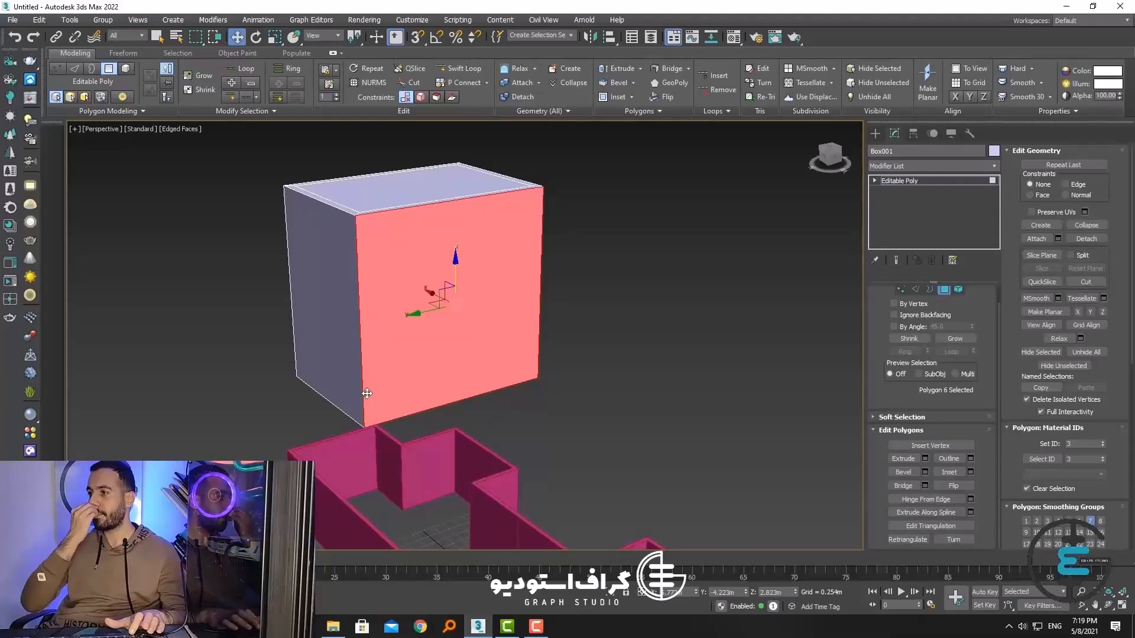
left_click(909, 472)
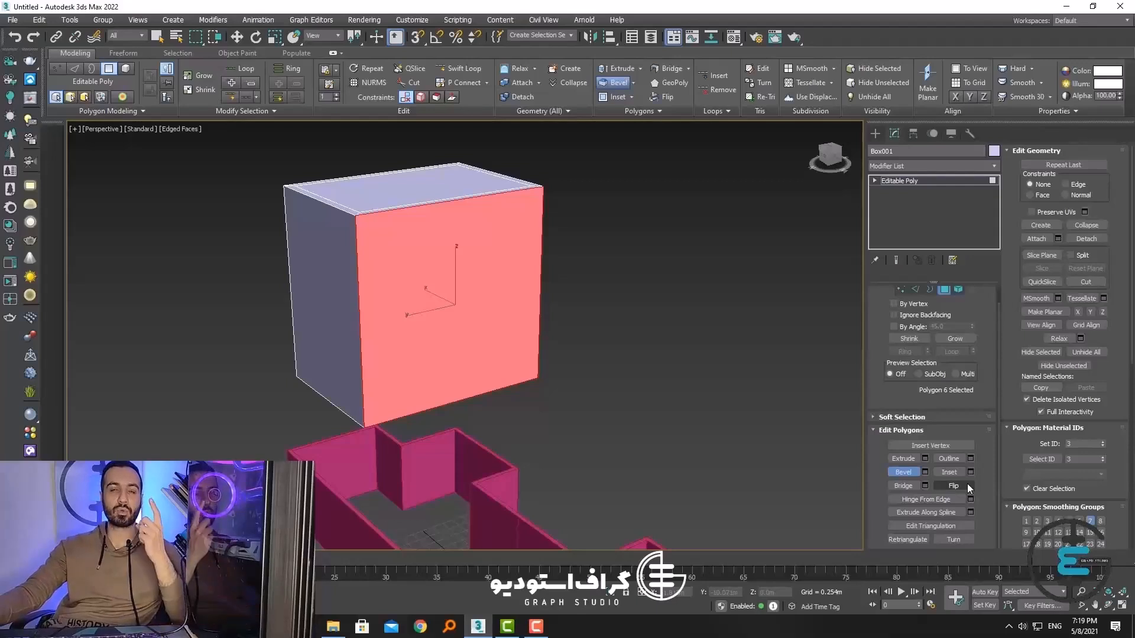
left_click(925, 472)
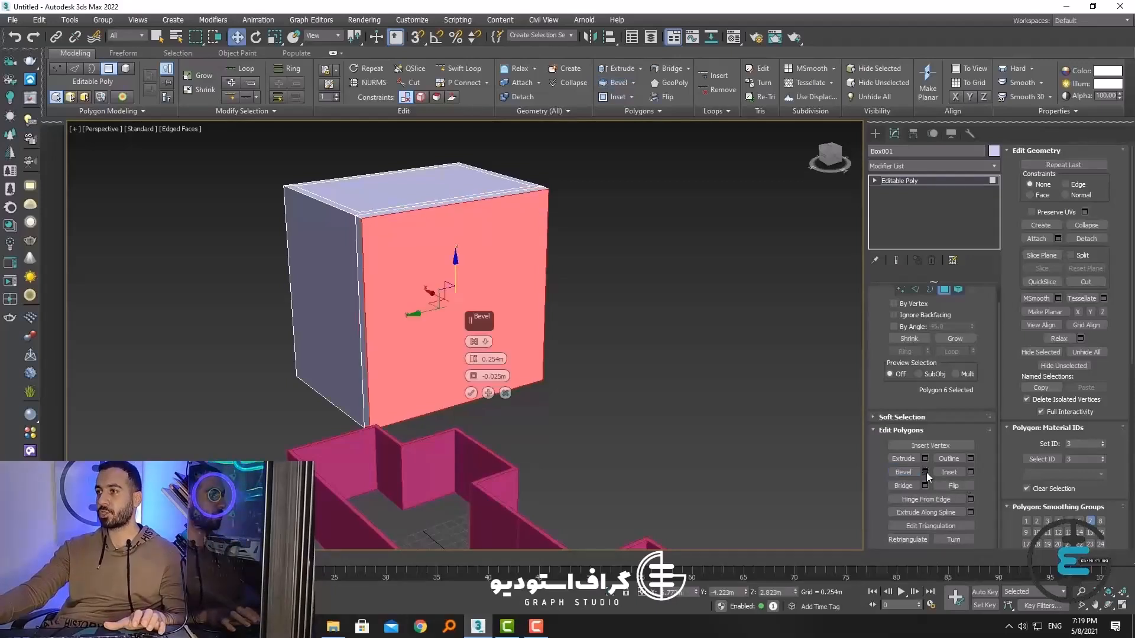
left_click_drag(476, 363, 549, 401)
middle_click_drag(549, 401, 539, 402, "alt")
left_click(471, 394)
middle_click_drag(467, 399, 464, 350, "alt")
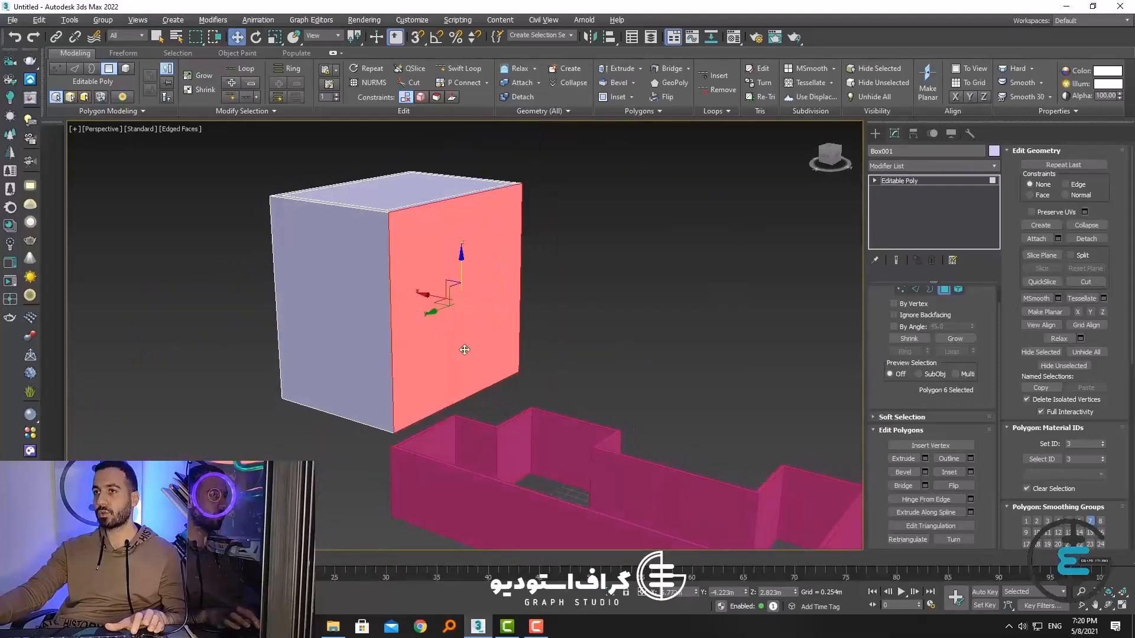
Step: Bevel the large side polygon outward 1.262 m with a -0.3 m outline, and recess it -0.362 m with a -0.14 m outline
left_click(926, 472)
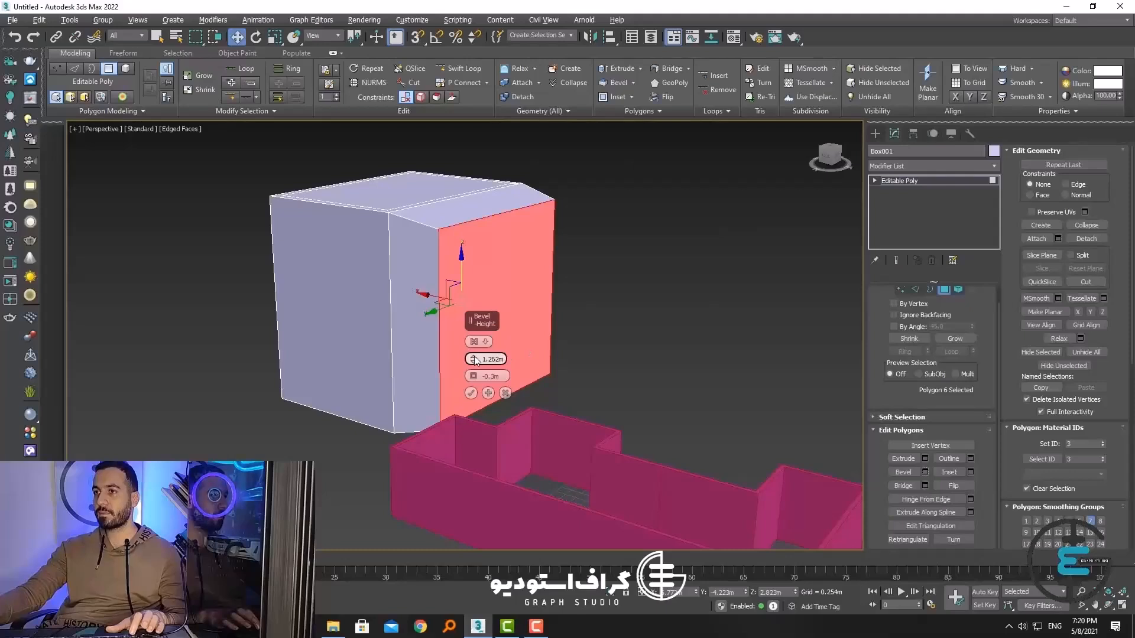
left_click_drag(475, 361, 491, 109)
left_click_drag(475, 378, 477, 343)
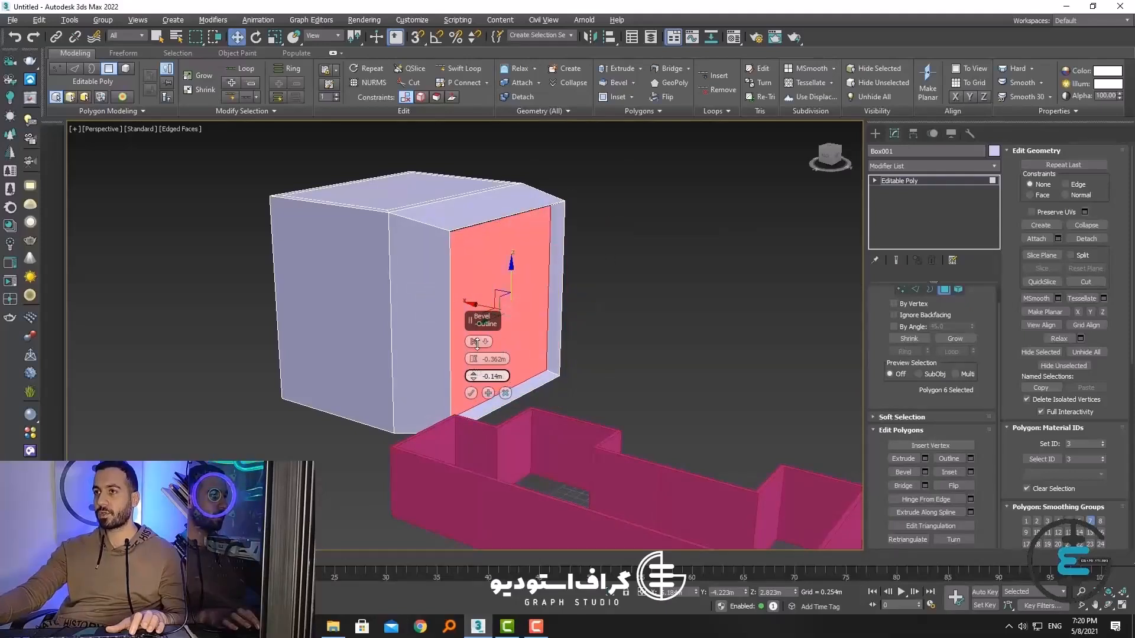
left_click(471, 395)
middle_click_drag(473, 395, 431, 392, "alt")
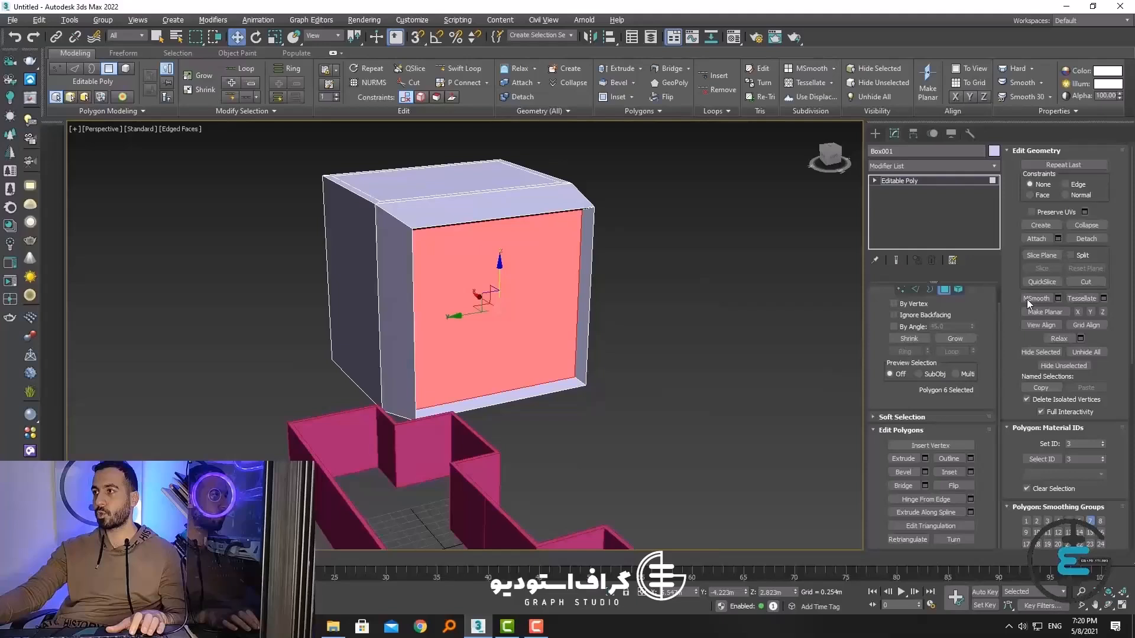
Step: Bevel the recessed side polygon outward with a height of about 1.853 m and an outline of about 0.367 m, and extend it further
left_click(926, 471)
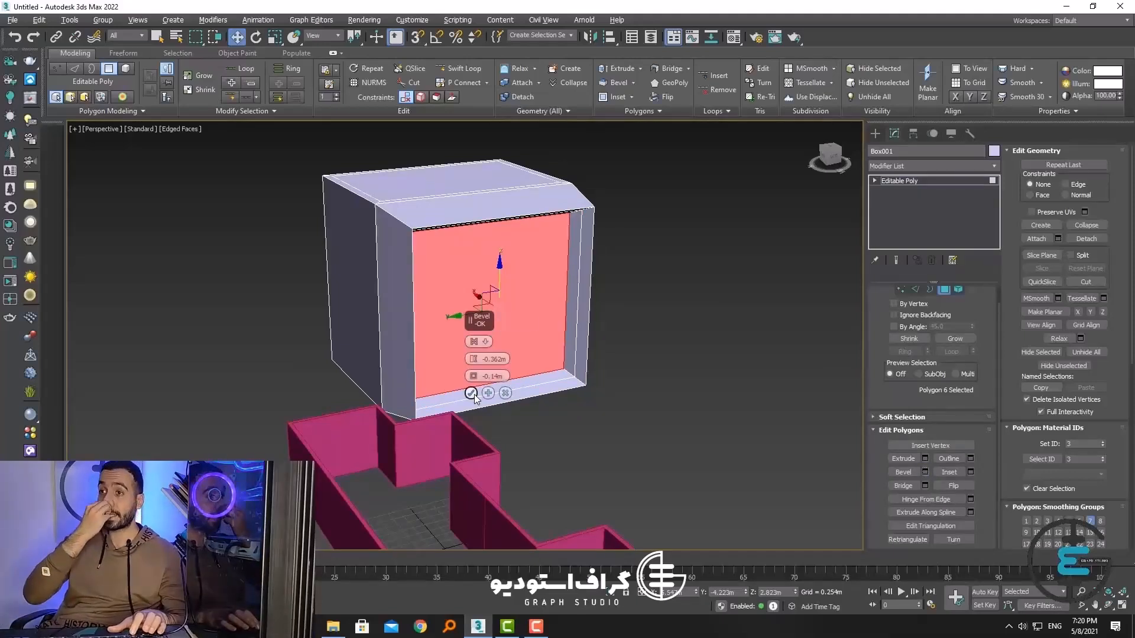
left_click_drag(473, 359, 478, 552)
left_click_drag(468, 371, 482, 277)
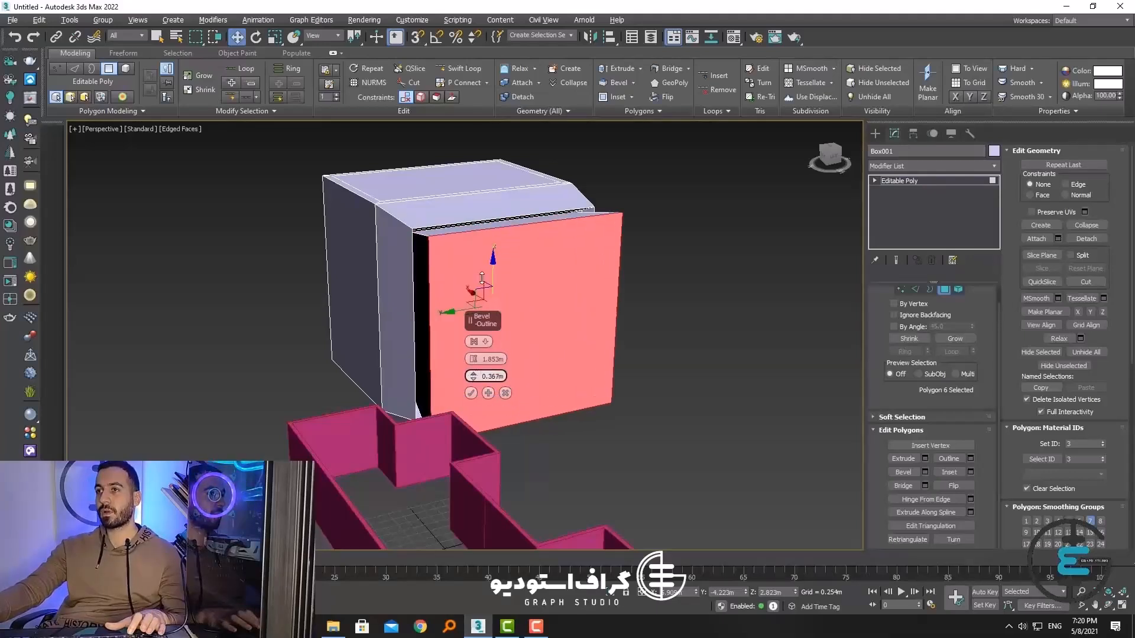
middle_click_drag(479, 399, 605, 339, "alt")
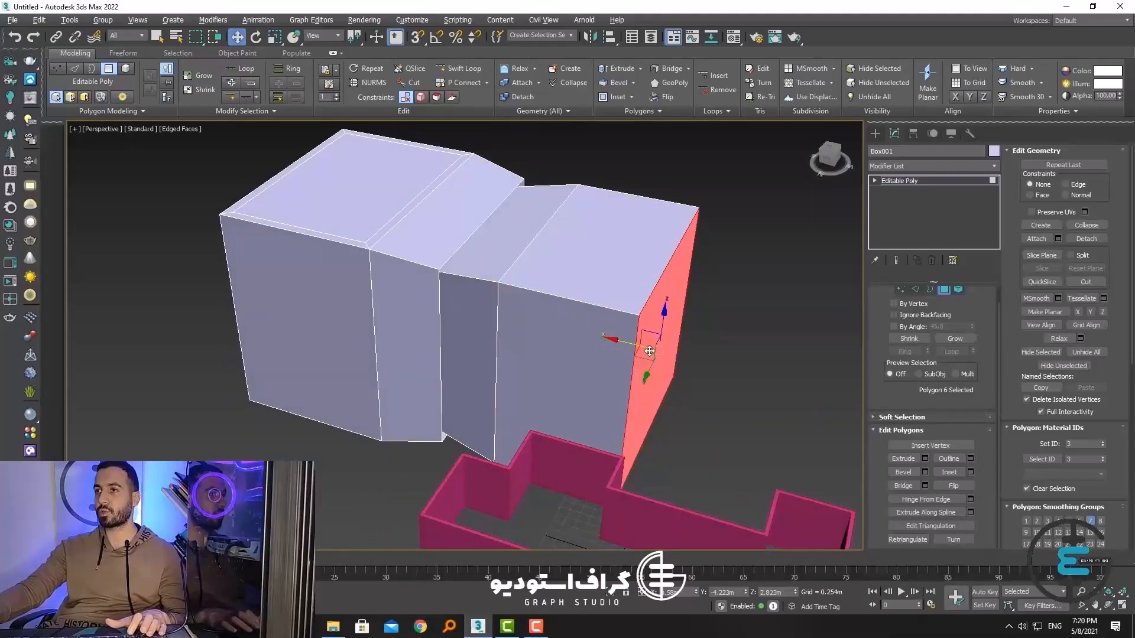
scroll(609, 392, "down", 5)
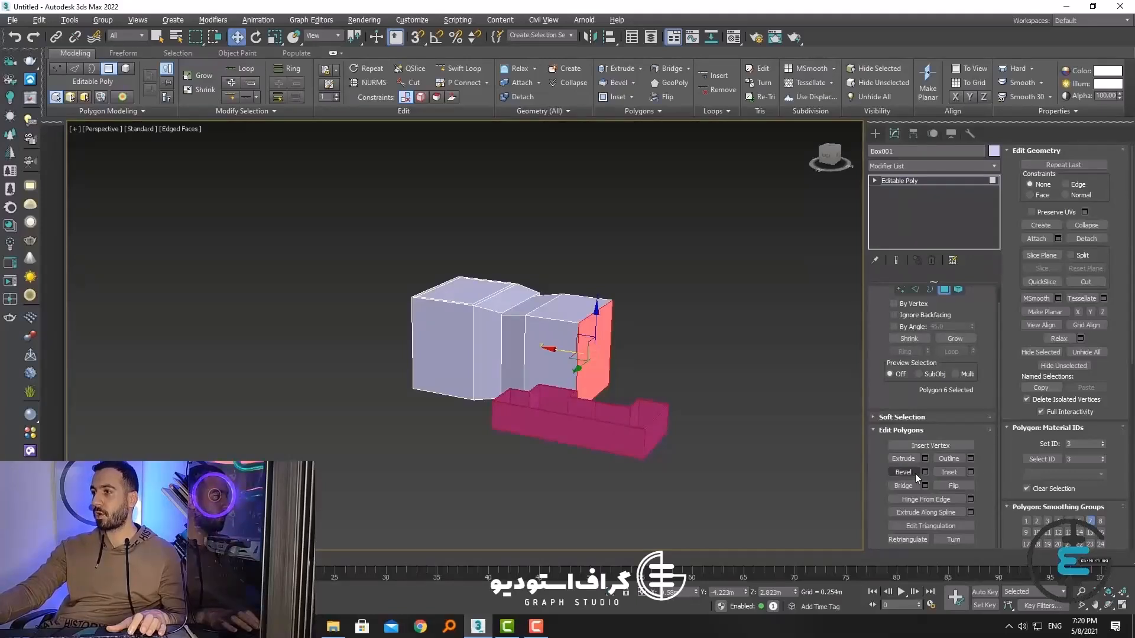
Step: Try outlining the extended block's end polygon by about -0.122 m, and cancel the change
left_click(953, 458)
left_click(482, 354)
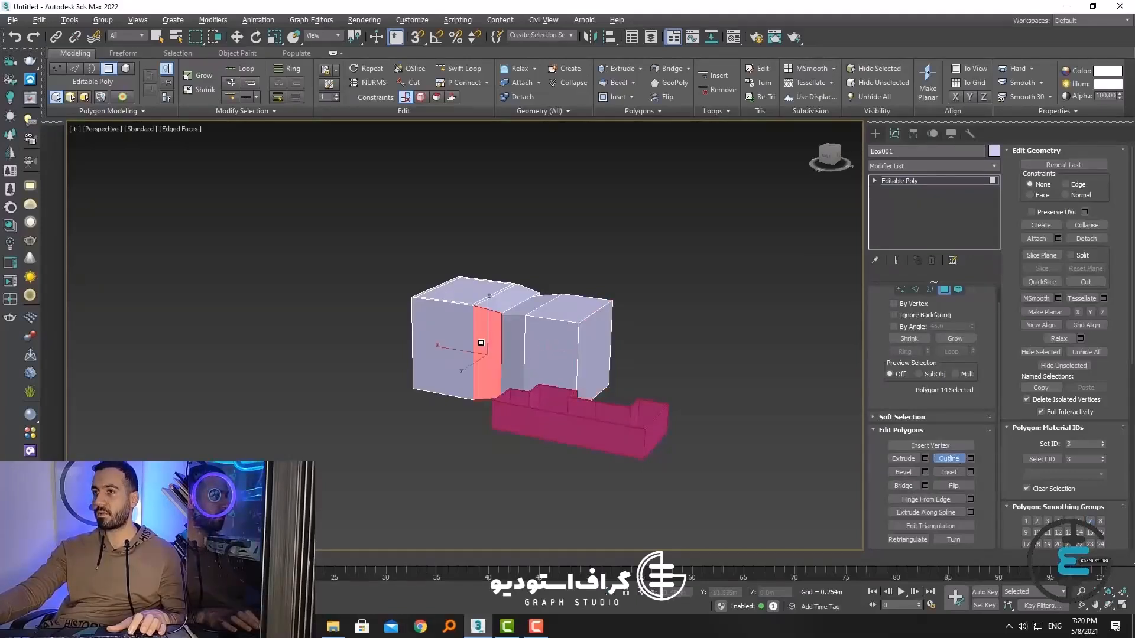
left_click(442, 343)
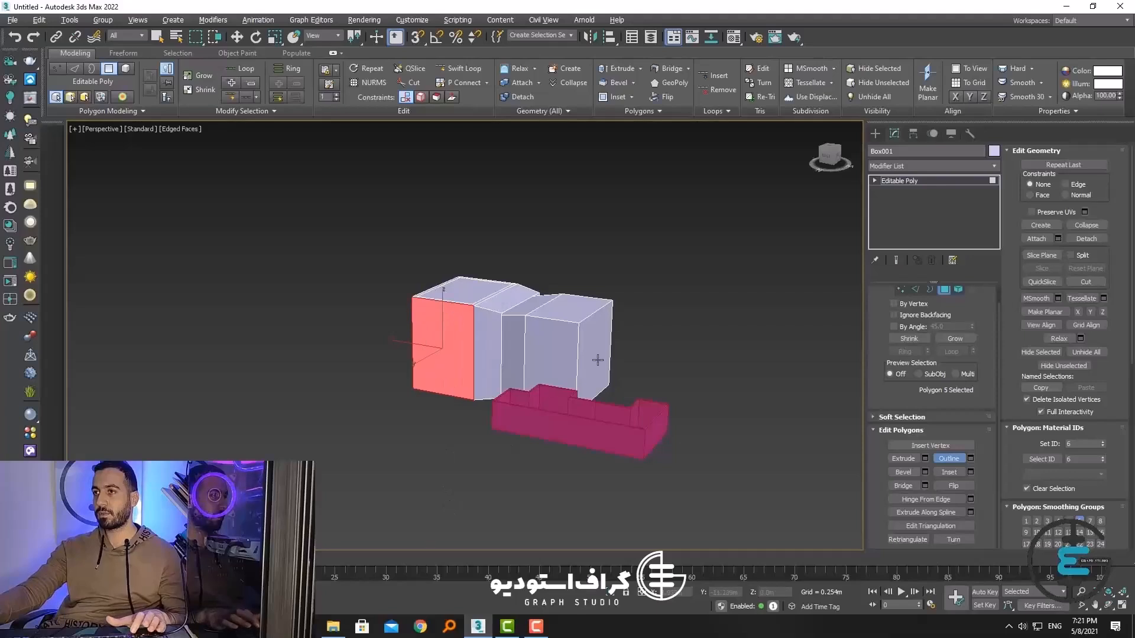
left_click(594, 378)
scroll(598, 374, "up", 5)
middle_click_drag(598, 374, 650, 384, "alt")
left_click(970, 458)
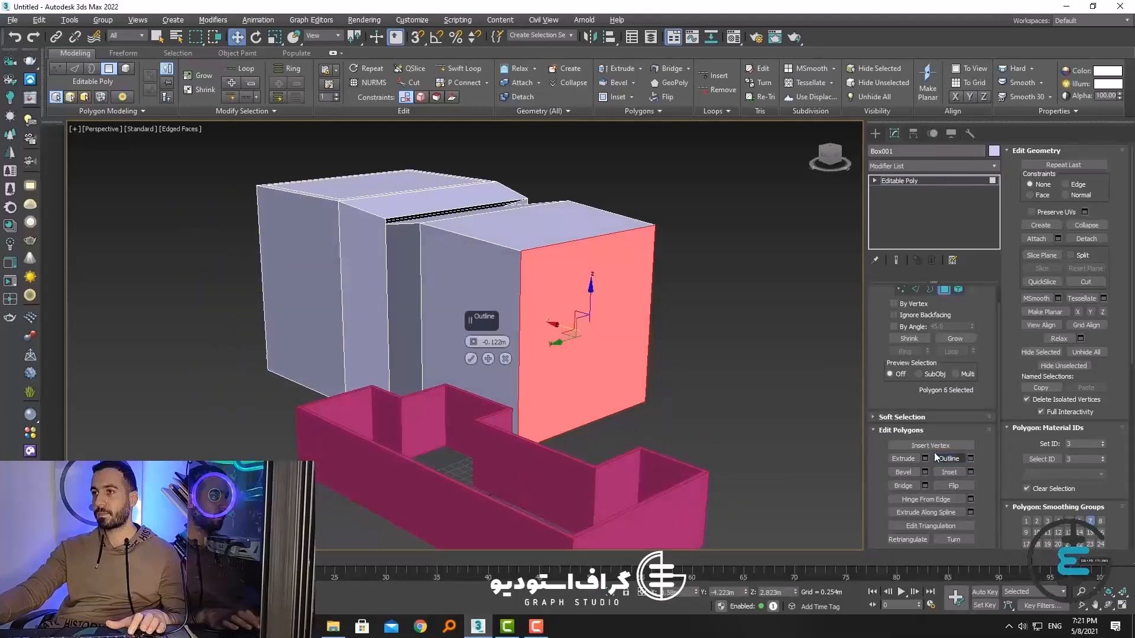
left_click_drag(492, 360, 527, 502)
left_click(506, 359)
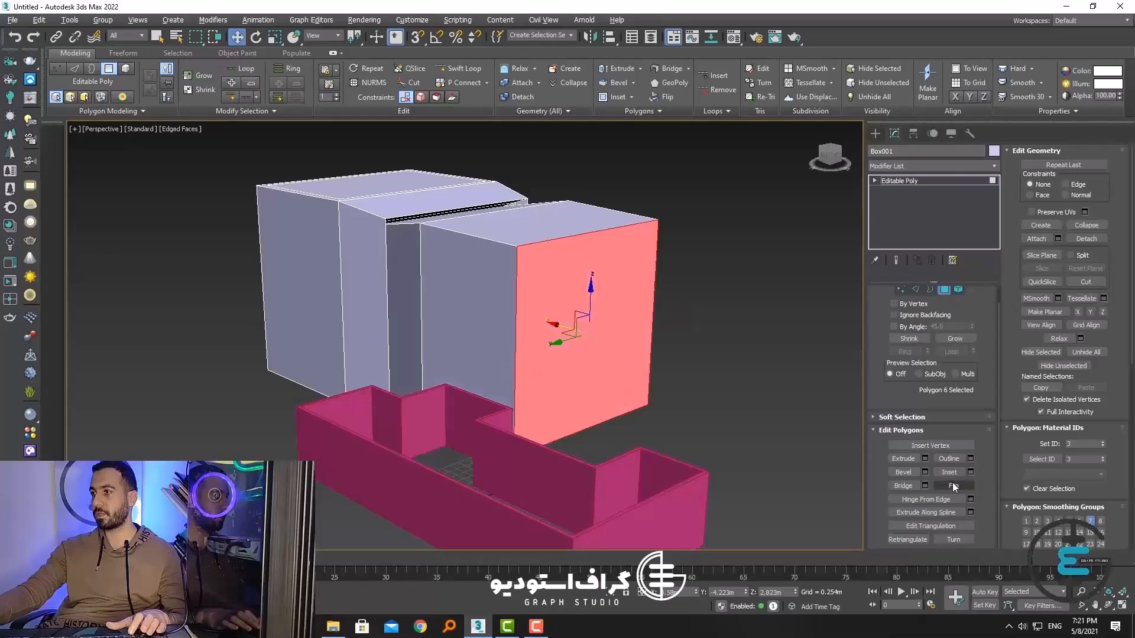
Step: Deselect the end polygon and leave polygon editing on the beveled box
left_click(739, 422)
scroll(739, 422, "down", 5)
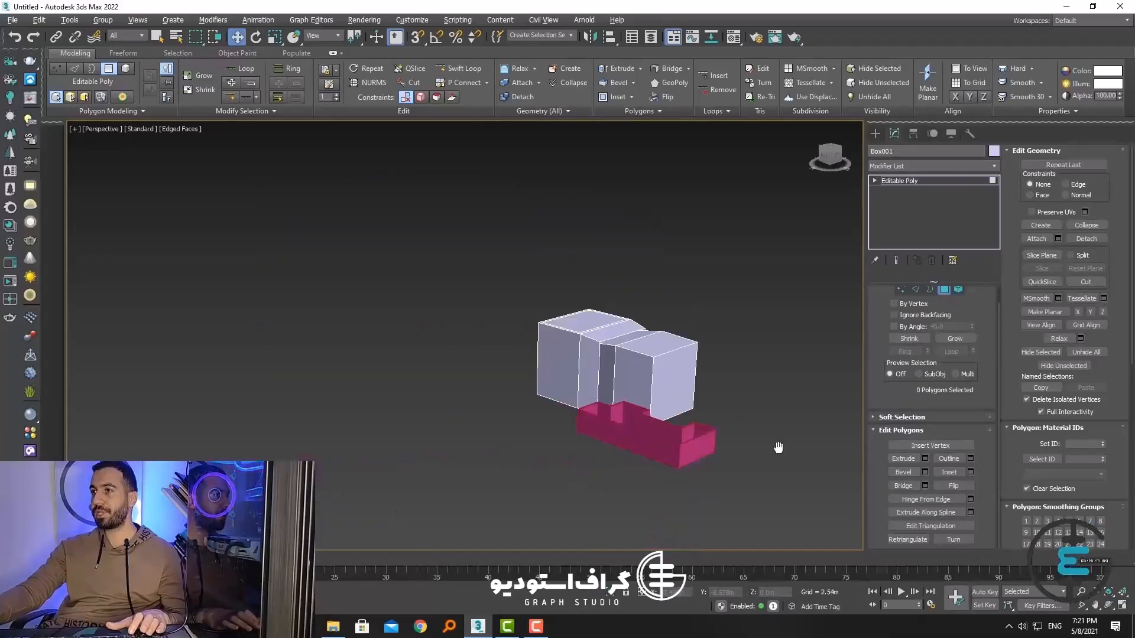
middle_click_drag(778, 446, 712, 433)
scroll(916, 419, "up", 1)
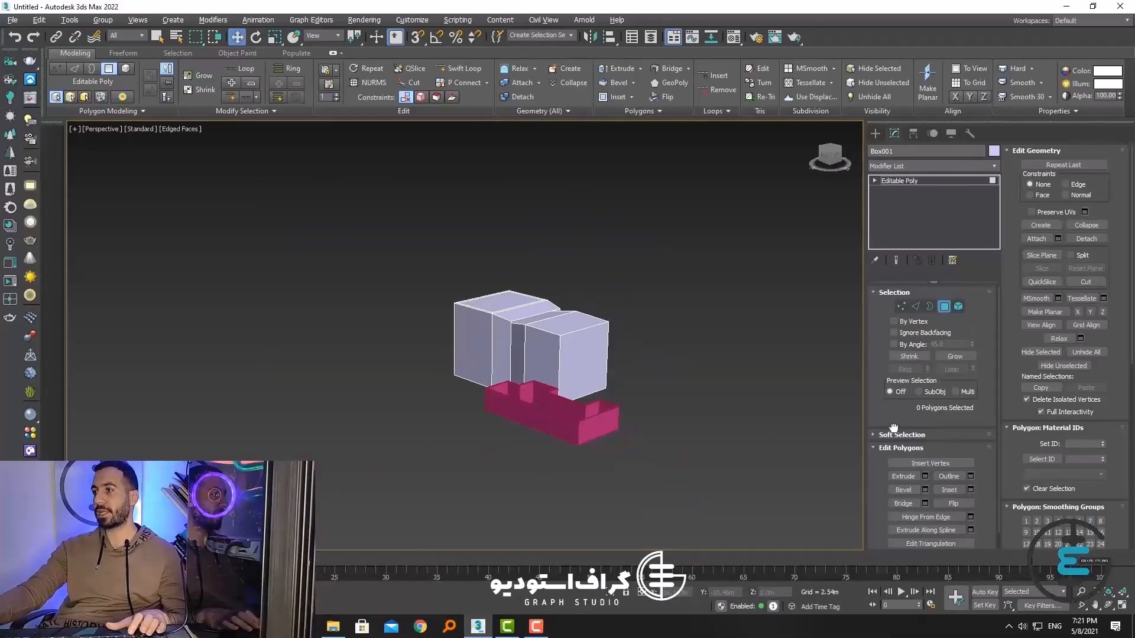
left_click(939, 306)
middle_click_drag(795, 368, 675, 357)
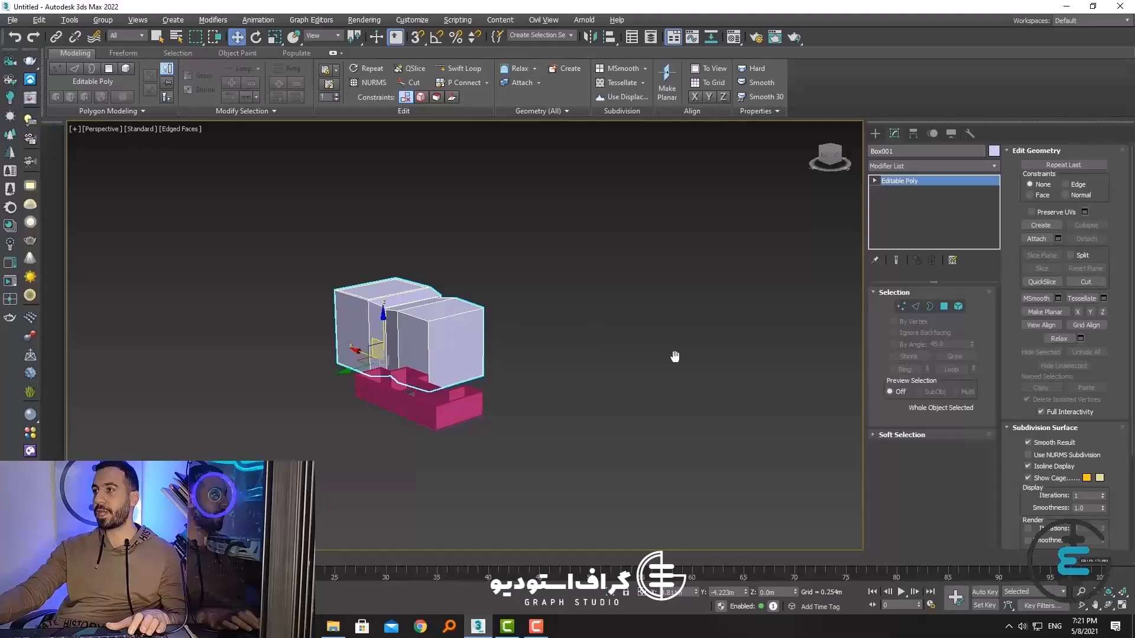
Step: Create a tall box about 4.522 m long, 3.884 m wide and 19.02 m high beside the beveled box
left_click(876, 133)
left_click(900, 212)
left_click_drag(609, 388, 619, 421)
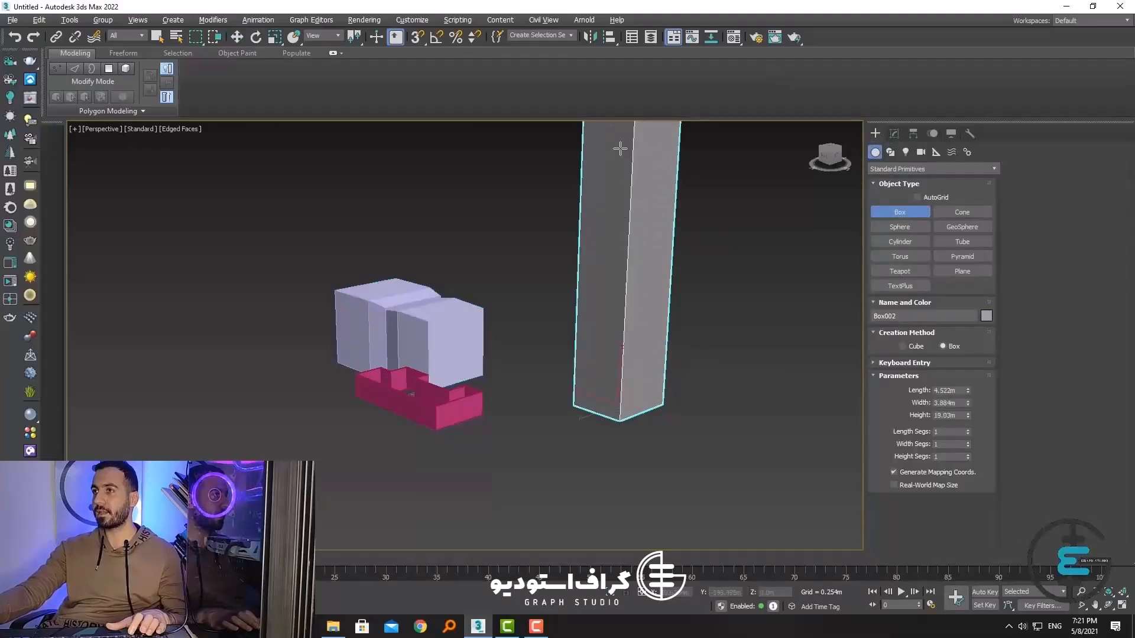
left_click(620, 149)
scroll(567, 330, "down", 5)
middle_click_drag(568, 329, 529, 326, "alt")
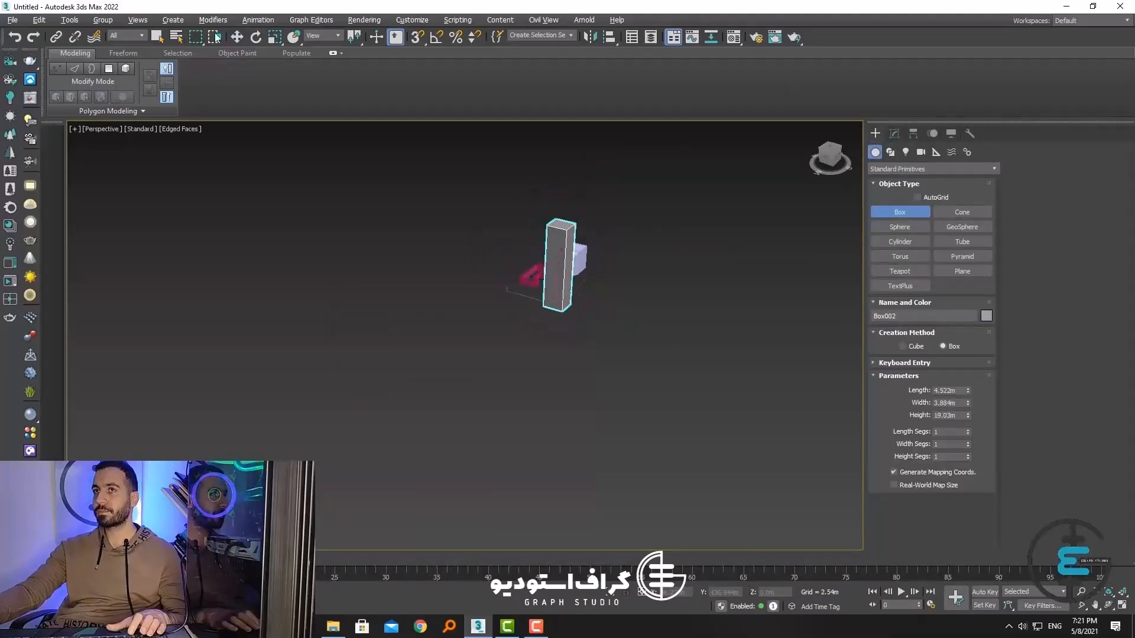
Step: Clone the tall box along Y to about -45.098 m
left_click(237, 38)
left_click_drag(558, 266, 726, 297, "shift")
left_click(564, 363)
mouse_move(635, 360)
middle_mouse_down()
mouse_move(568, 394)
mouse_move(549, 387)
middle_mouse_up()
scroll(548, 333, "up", 5)
middle_click_drag(549, 333, 513, 309, "alt")
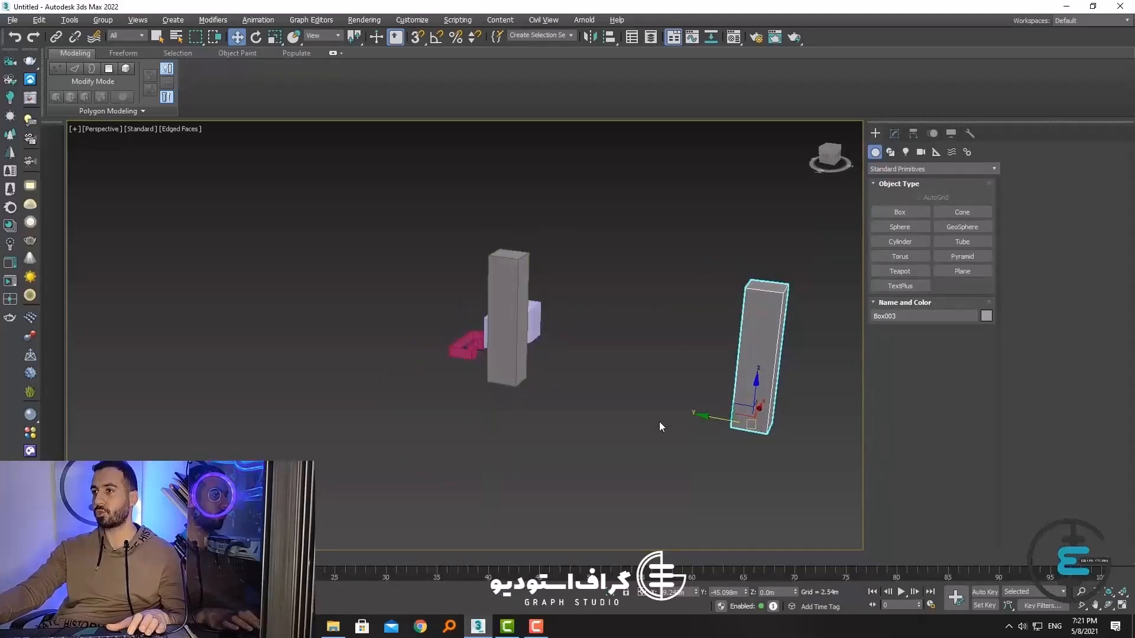
Step: Convert the original tall box to an Editable Poly
left_click(491, 349)
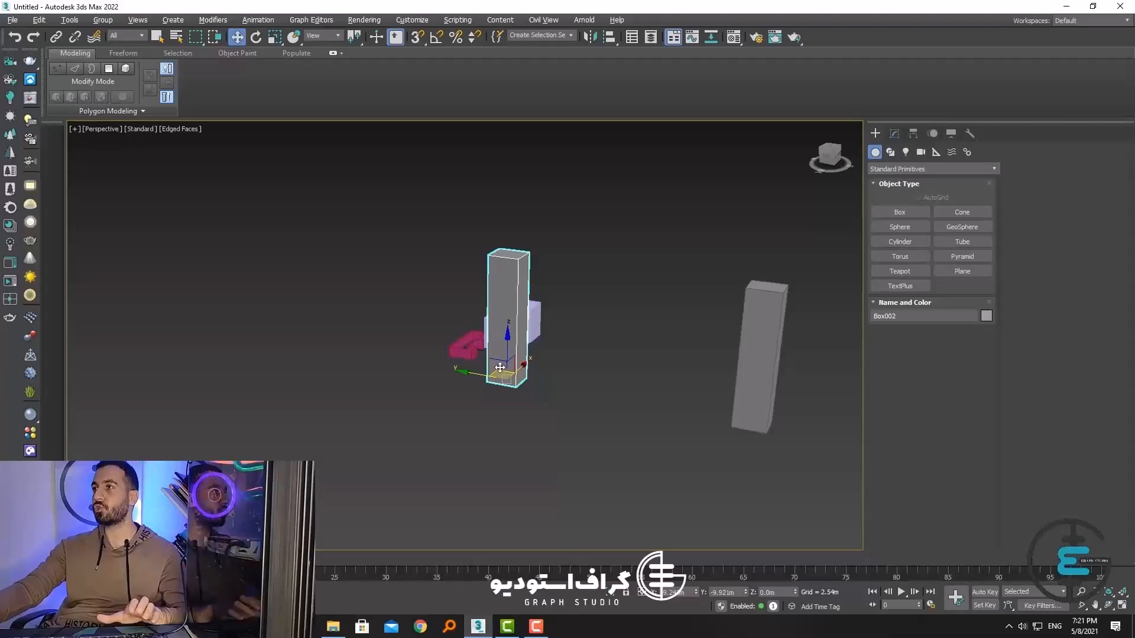
left_click(894, 135)
right_click(517, 346)
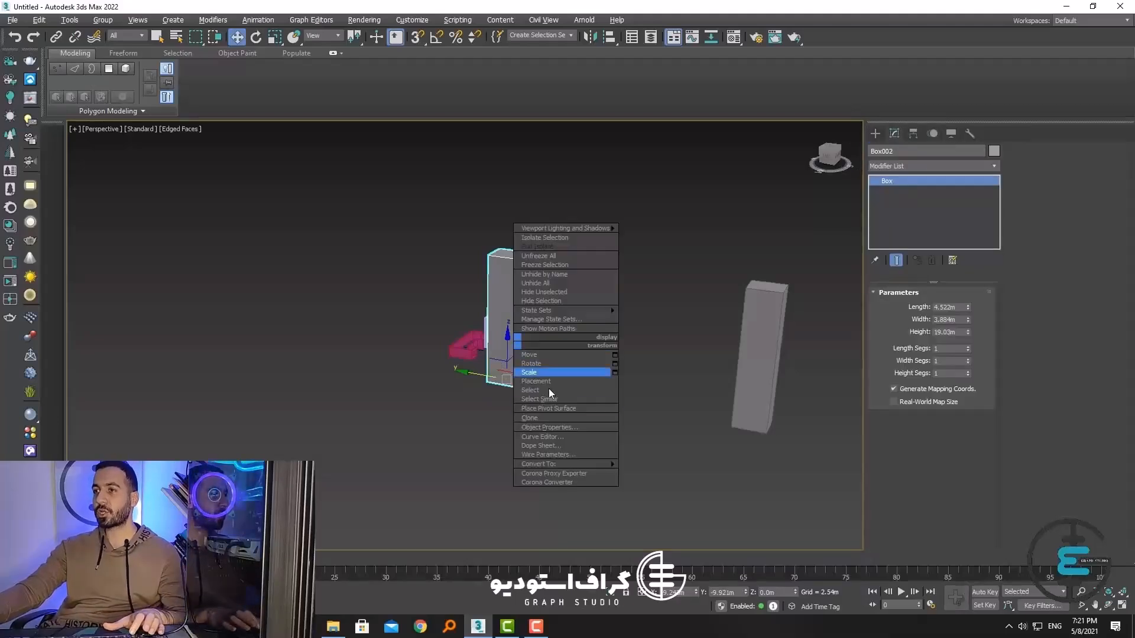
mouse_move(591, 464)
left_click(683, 474)
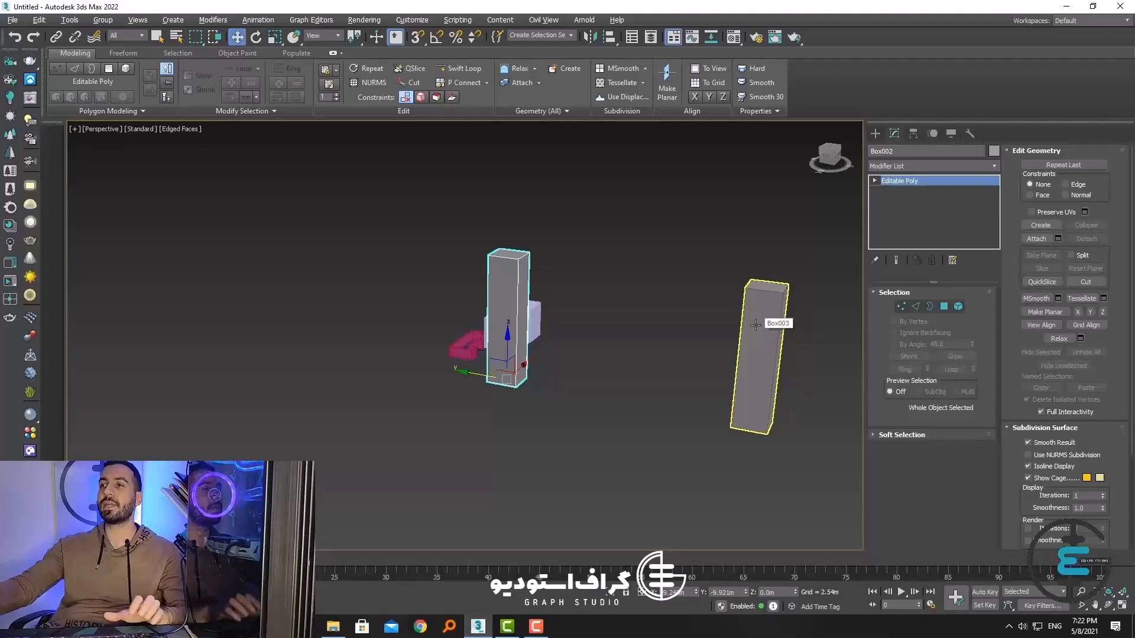
middle_click_drag(609, 412, 661, 398, "alt")
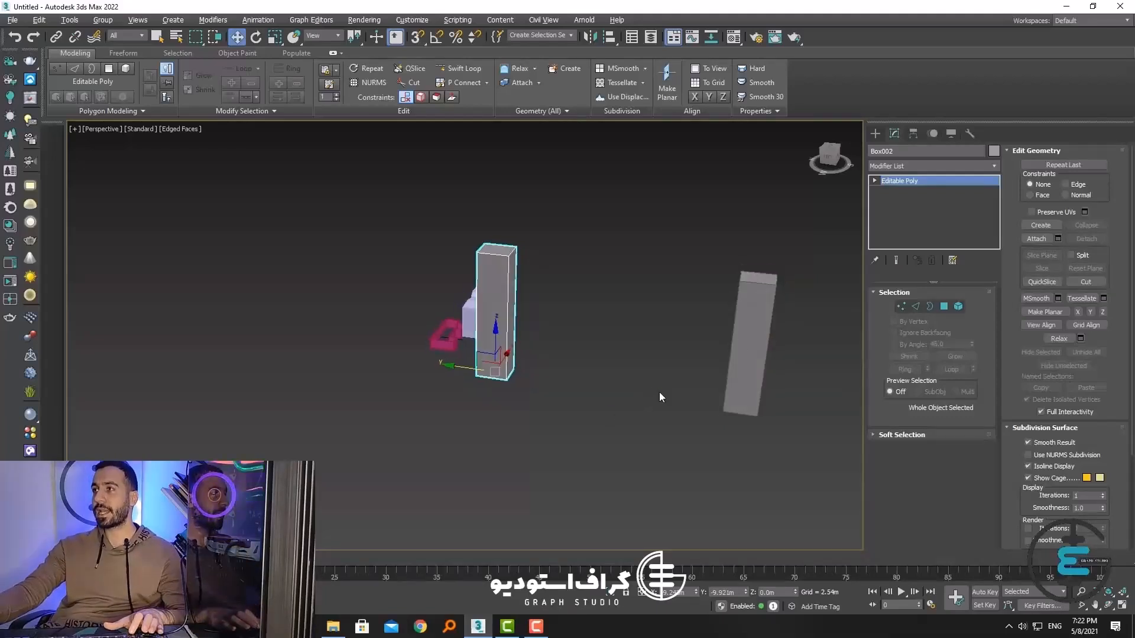
Step: Check vertex, polygon and element selection on the converted tall box, and whether the separate clone can be picked too
left_click(901, 306)
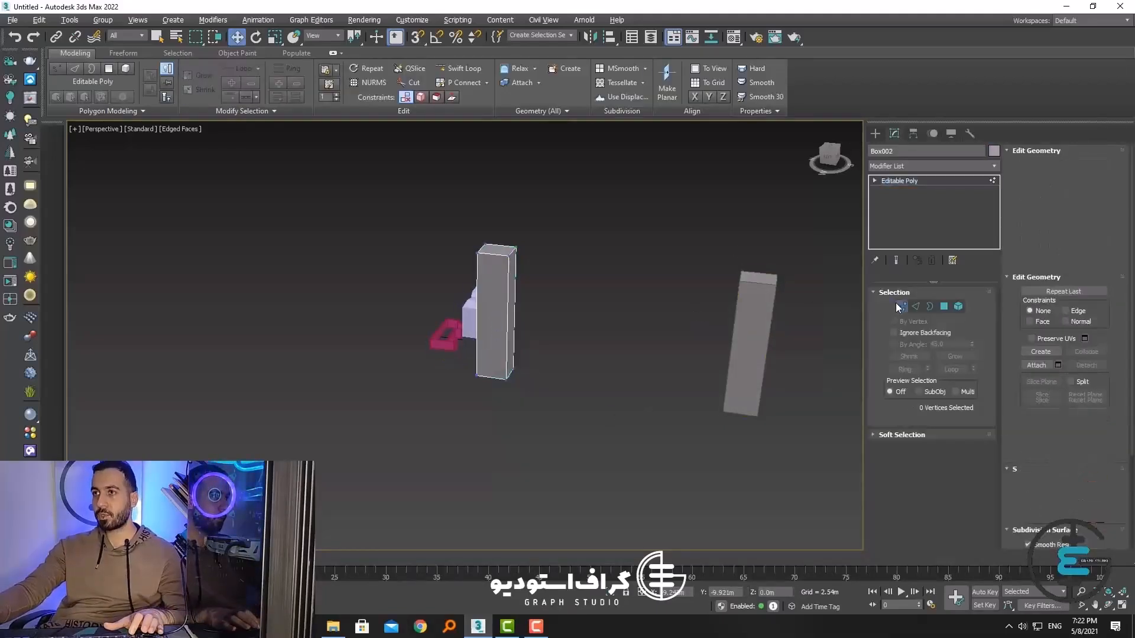
left_click_drag(587, 236, 460, 360)
left_click_drag(608, 451, 456, 367)
key("4")
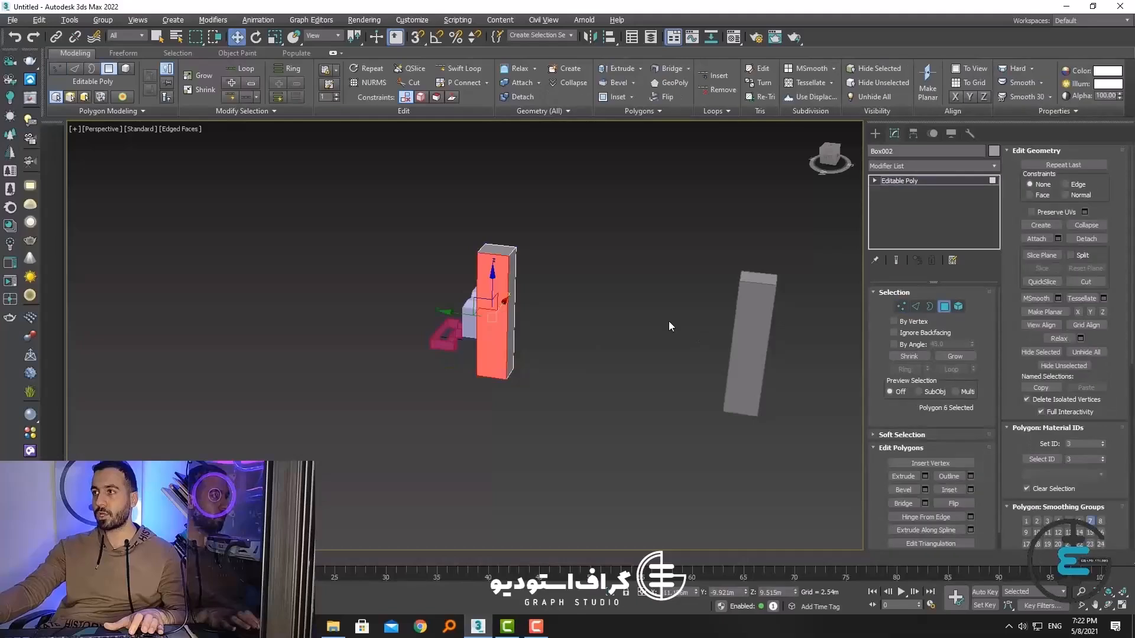
left_click(958, 306)
left_click(775, 307)
left_click(488, 312)
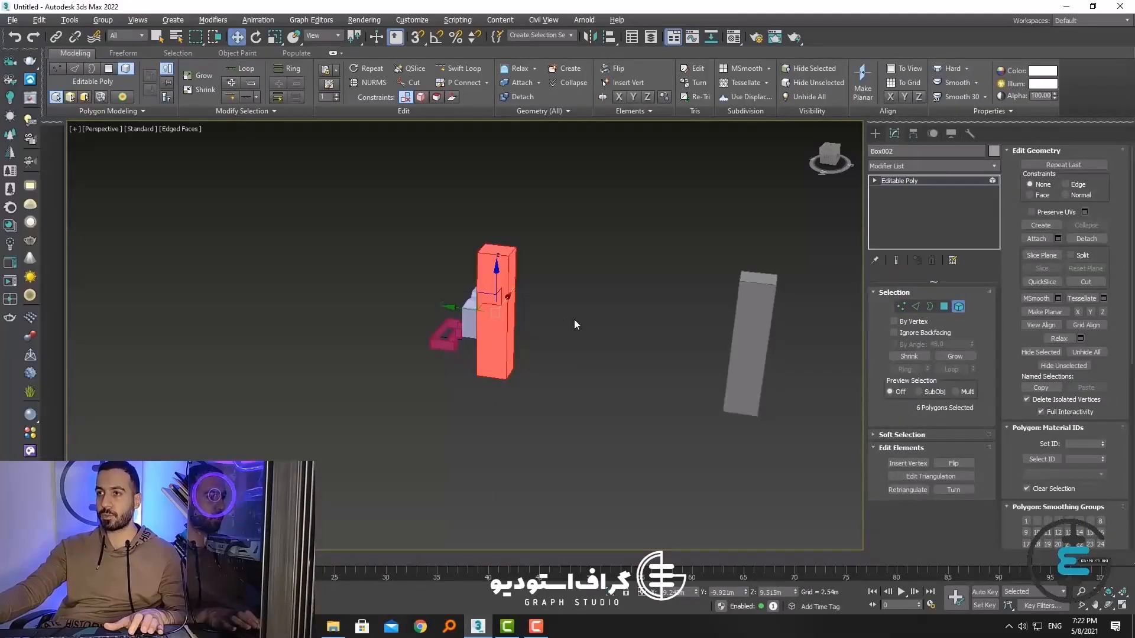
left_click(902, 306)
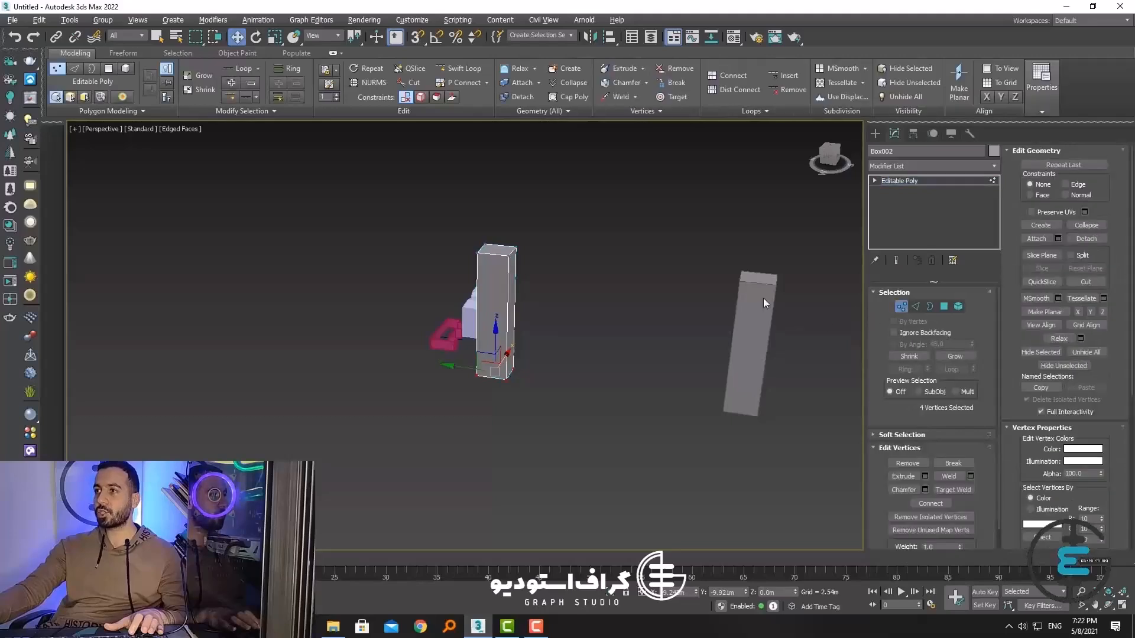
scroll(771, 371, "up", 4)
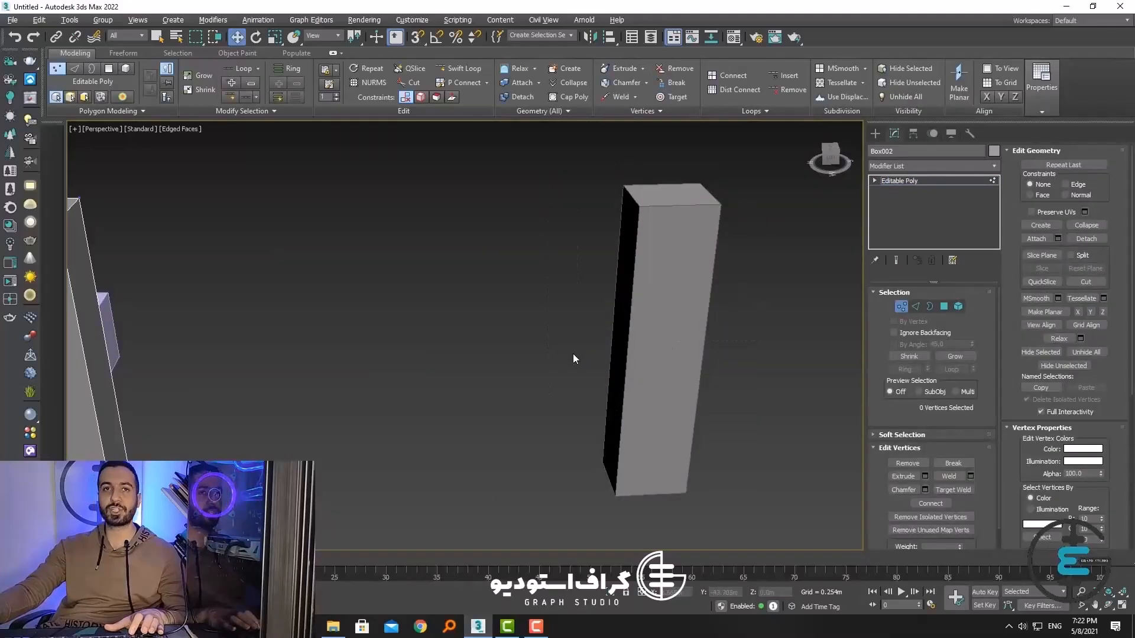
scroll(572, 355, "down", 4)
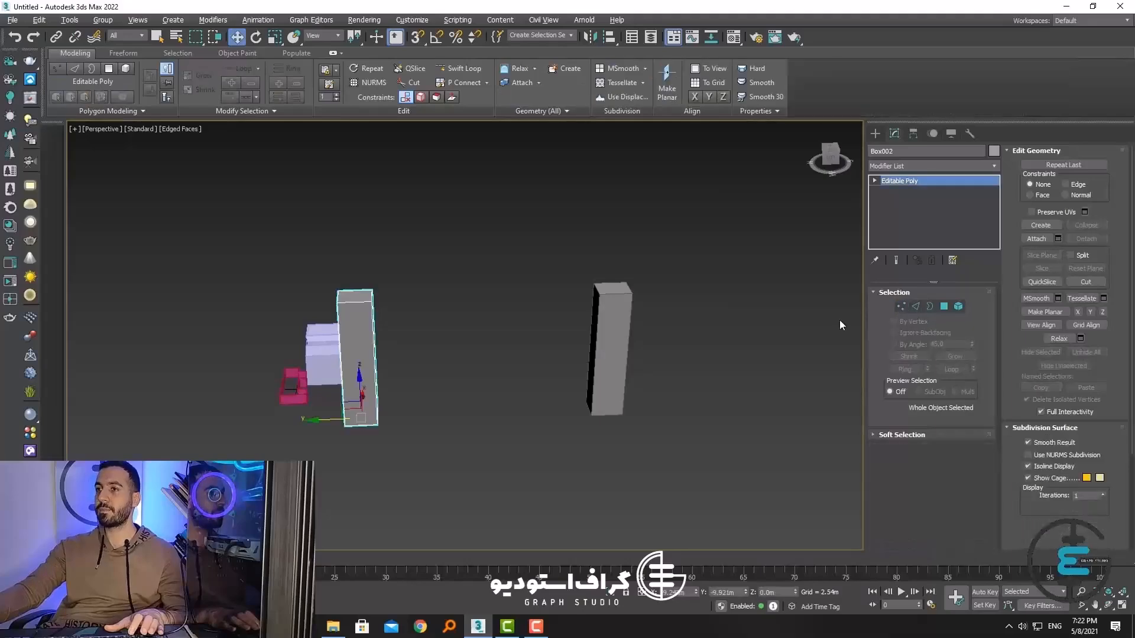
Step: Attach the cloned tall box to the original Editable Poly box
left_click(450, 303)
left_click(361, 338)
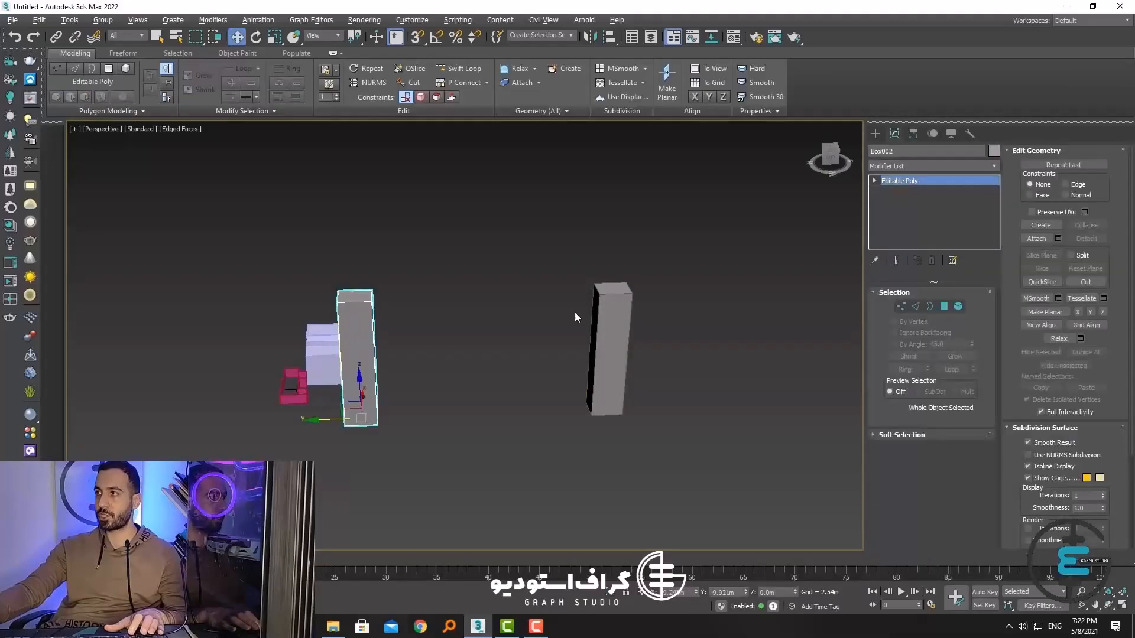
left_click(1035, 239)
middle_click_drag(675, 426, 649, 416, "alt")
left_click(1040, 239)
Step: Try selecting vertex groups on the attached second column, and undo the last two actions
left_click(902, 307)
left_click_drag(671, 279, 531, 407)
left_click_drag(686, 458, 487, 428)
left_click_drag(564, 434, 405, 397)
key("ctrl+z")
key("ctrl+z")
middle_click_drag(533, 426, 562, 421)
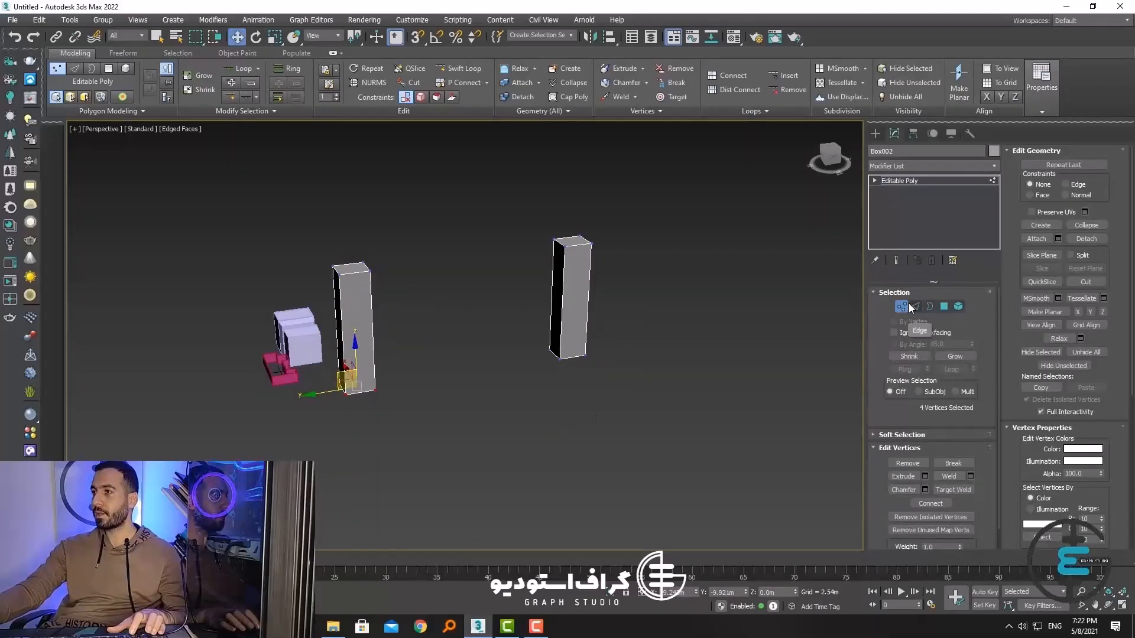
Step: Connect the four vertical edges of the first tall column with a single horizontal edge loop
left_click(914, 306)
middle_click_drag(514, 334, 469, 354, "alt")
scroll(432, 284, "up", 5)
left_click_drag(29, 276, 30, 276)
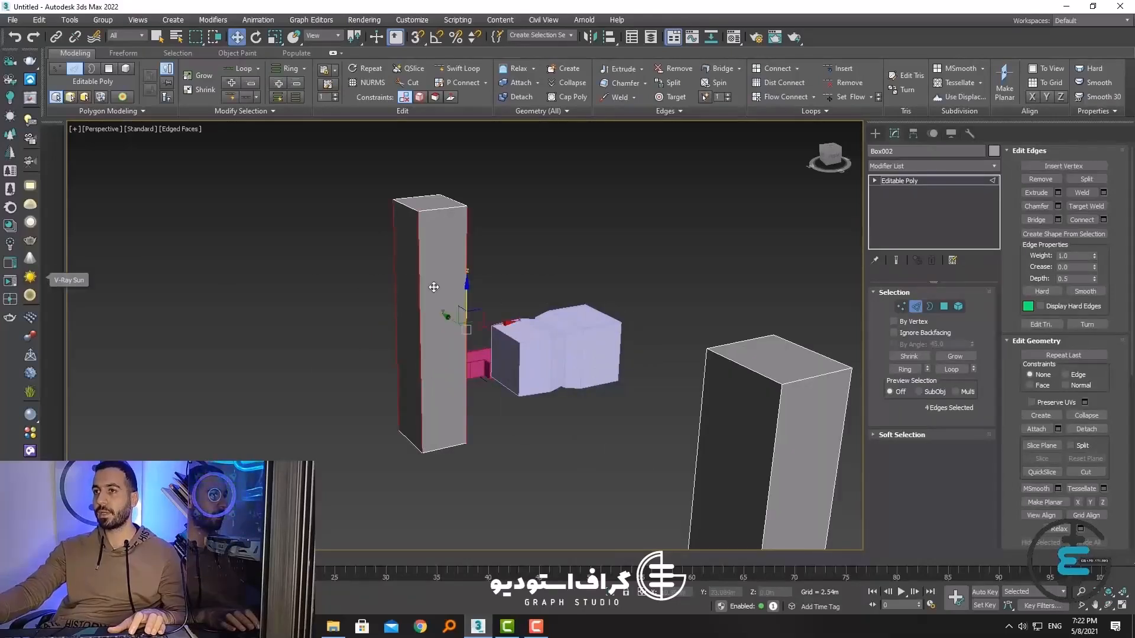
left_click(1104, 220)
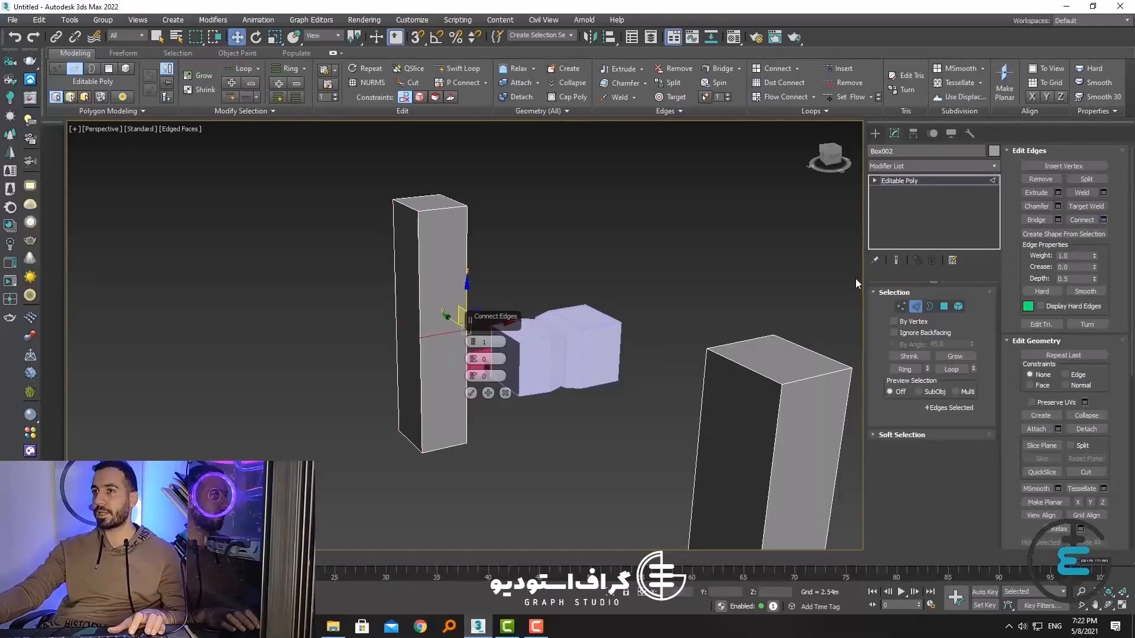
left_click(471, 393)
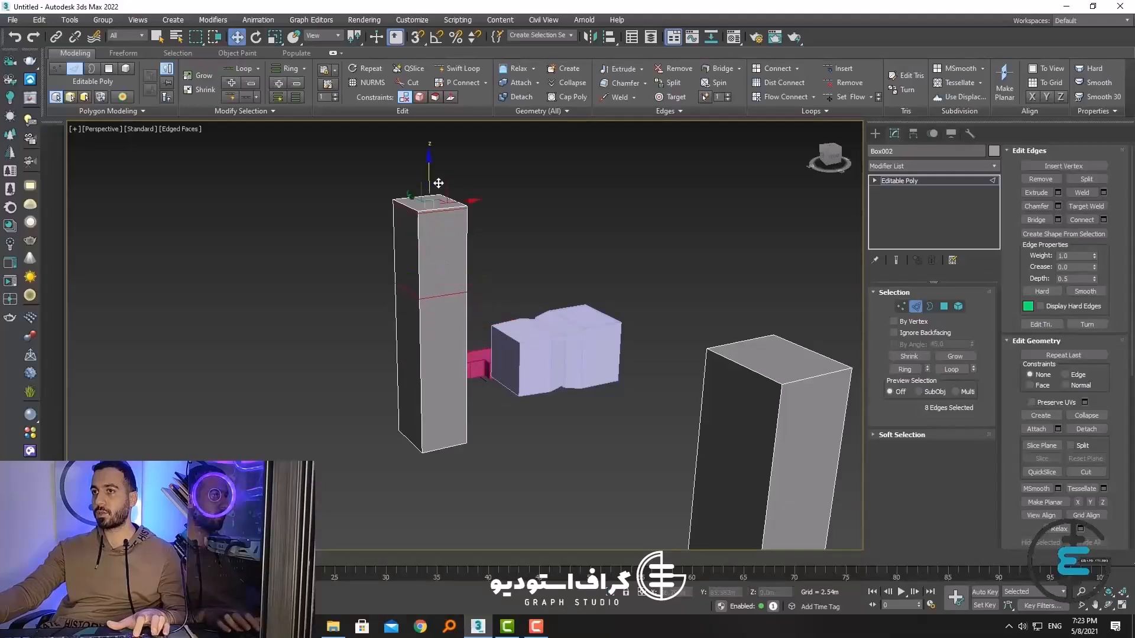
key("ctrl+z")
left_click(1103, 218)
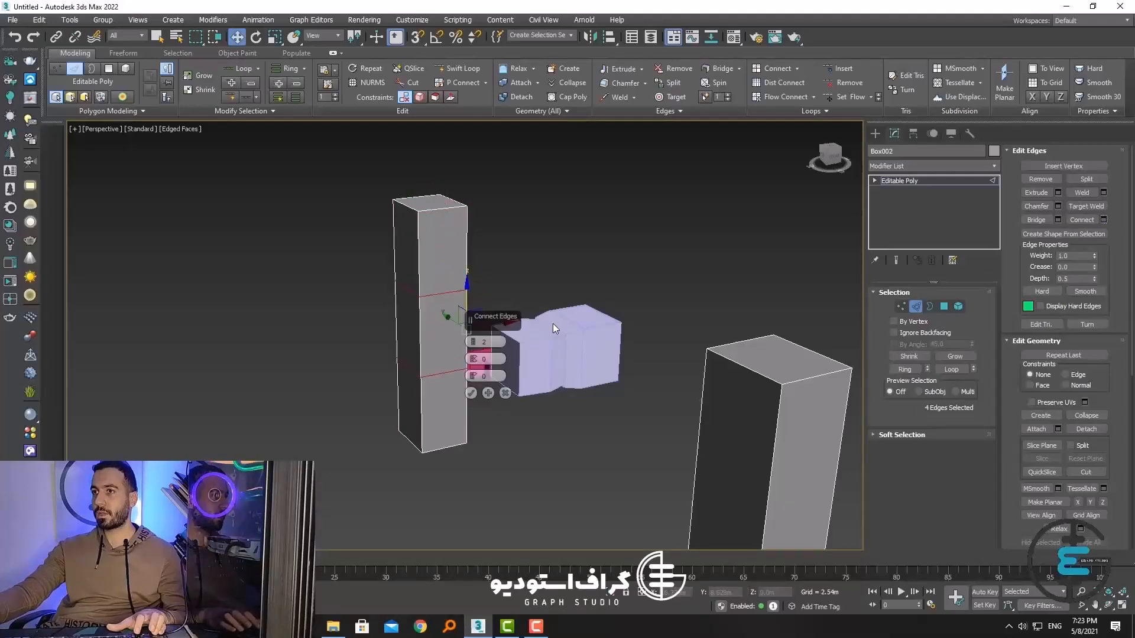
left_click(473, 344)
left_click(471, 393)
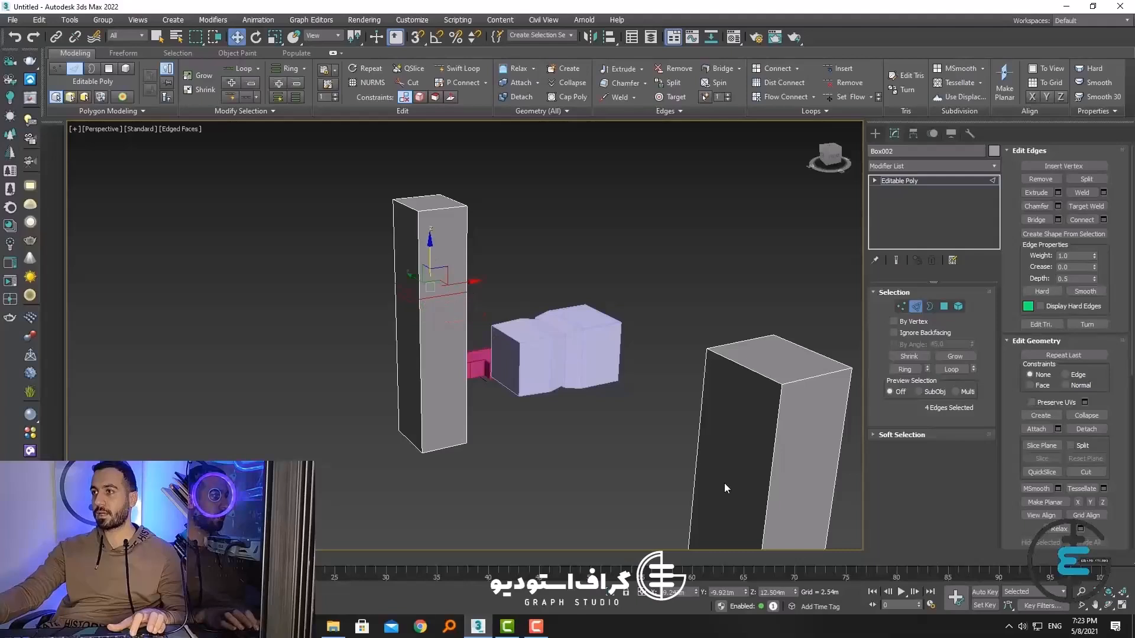
Step: Repeat the last Connect on the vertical edges of the second tall column
middle_click_drag(725, 483, 843, 333, "alt")
left_click(1062, 358)
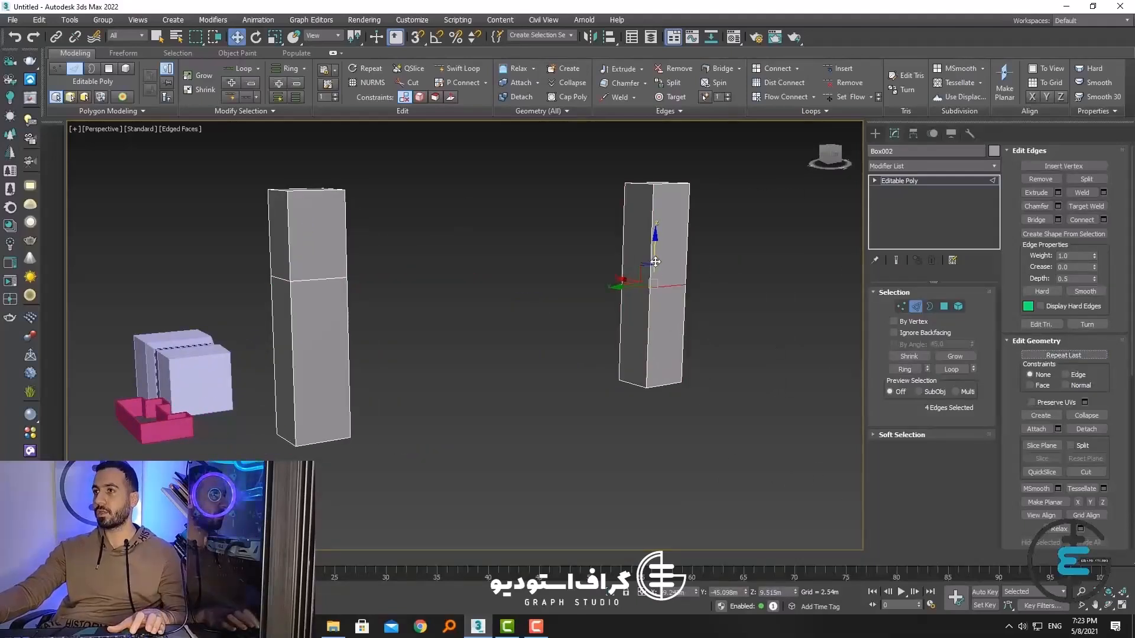
mouse_move(658, 305)
middle_mouse_down("alt")
mouse_move(642, 302)
mouse_move(656, 297)
middle_mouse_up("alt")
Step: Try to bridge the lower inner polygon of one column to the upper inner polygon of the other, and undo the bridge
left_click(945, 306)
left_click(621, 378)
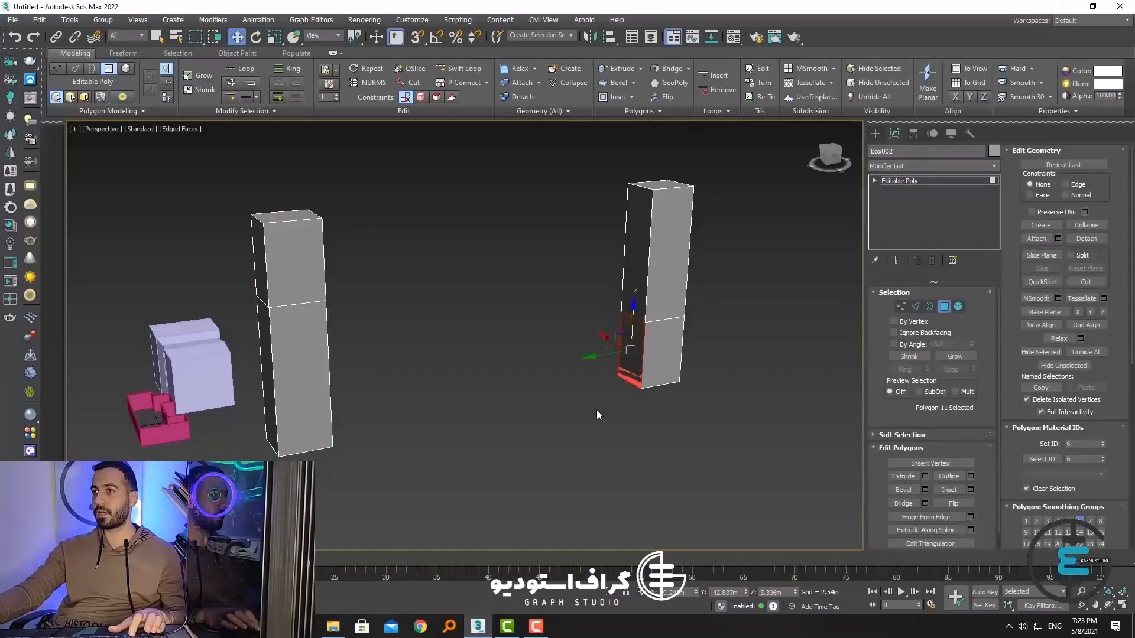
middle_click_drag(597, 410, 564, 306, "alt")
left_click(335, 218, "ctrl")
left_click(904, 504)
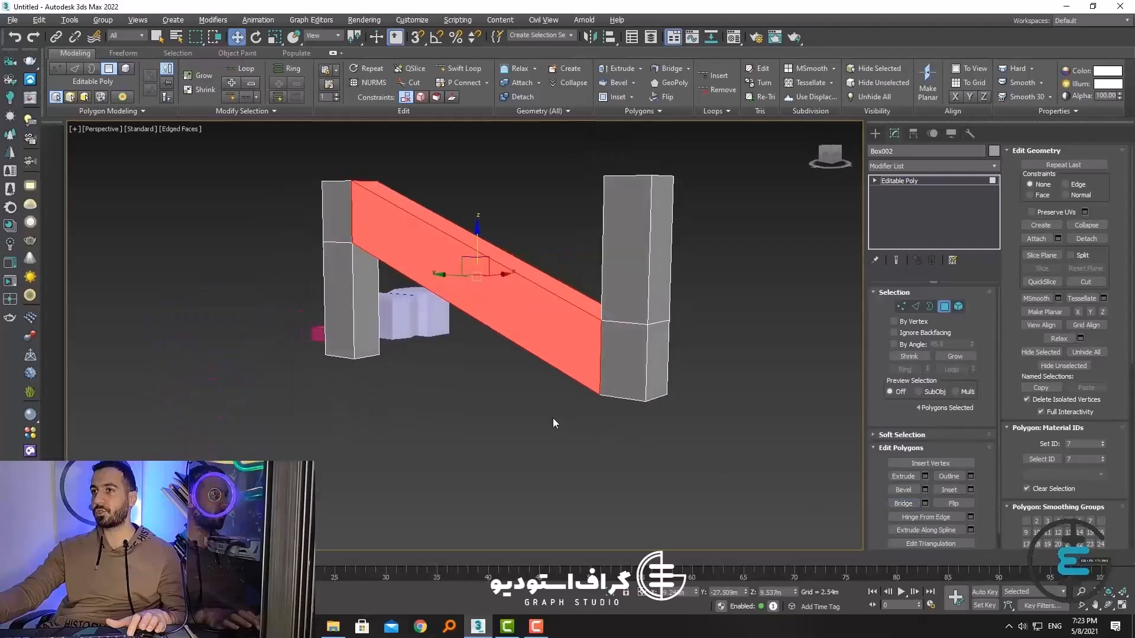
middle_click_drag(553, 417, 572, 436, "alt")
key("ctrl+z")
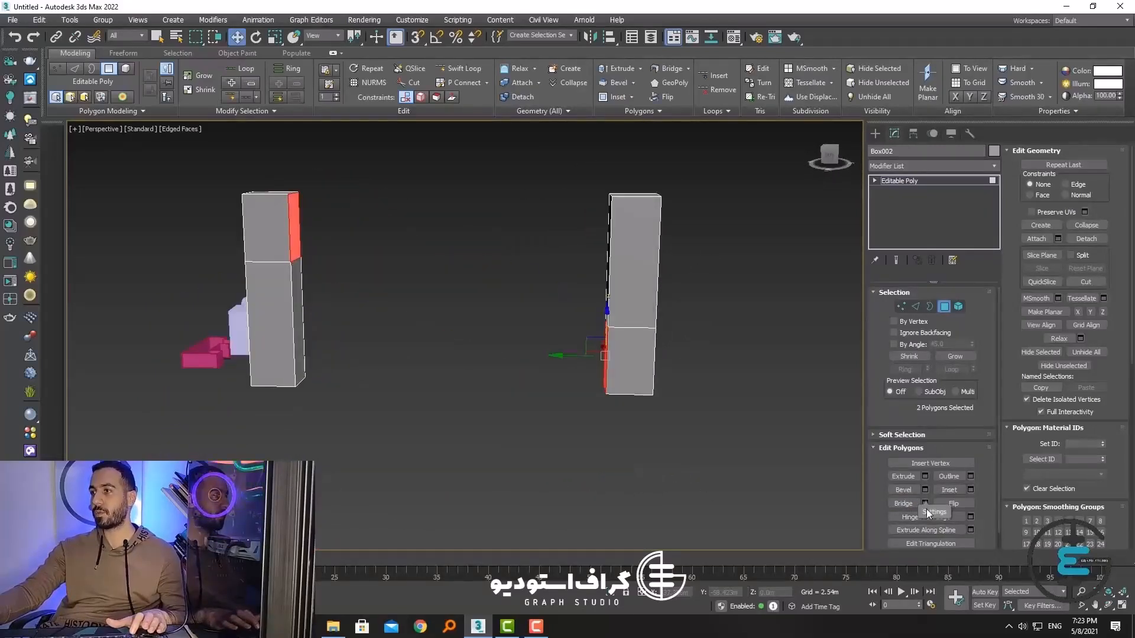
Step: Try Bridge settings between the two selected column polygons with 5 segments, taper -2.0, bias 10.5 and Twist 1 at 1, and cancel
left_click(926, 503)
left_click_drag(474, 331, 470, 319)
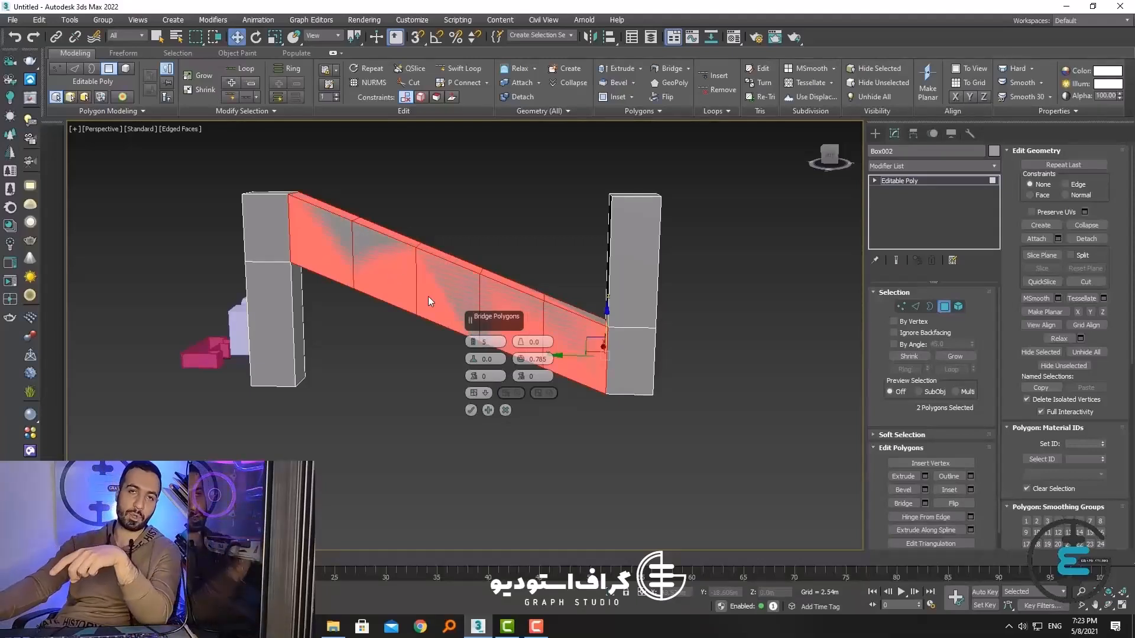
mouse_move(521, 342)
left_mouse_down()
mouse_move(522, 310)
mouse_move(522, 347)
mouse_move(473, 338)
mouse_move(520, 334)
left_mouse_up()
left_click_drag(473, 376, 475, 350)
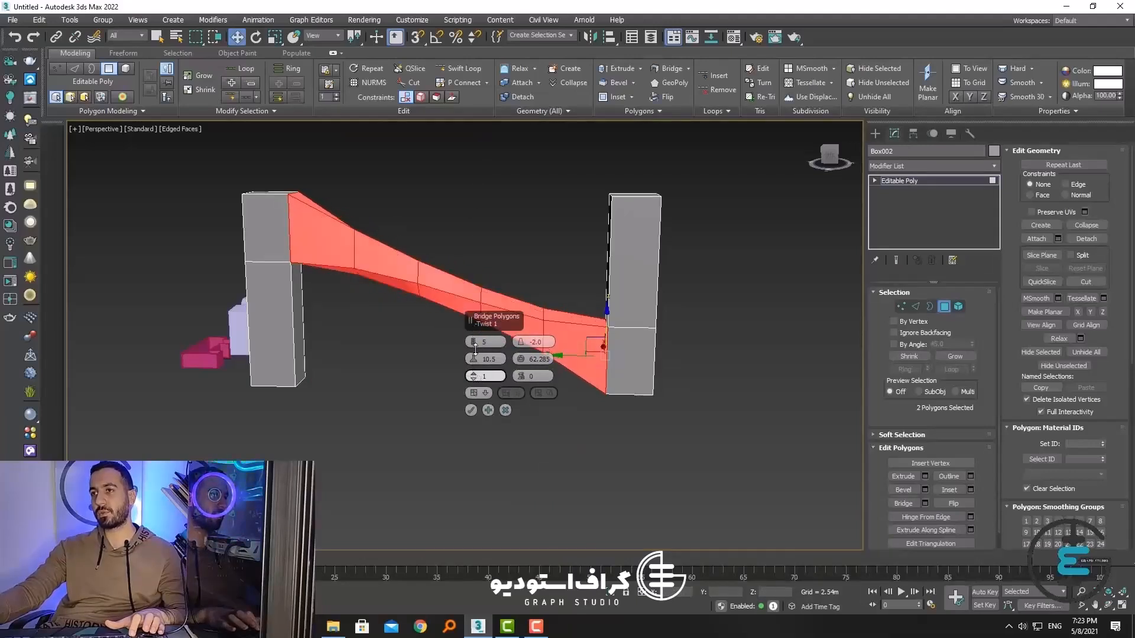
left_click(520, 373)
left_click(507, 410)
Step: Exit polygon editing and delete the attached tall columns
mouse_move(570, 421)
middle_mouse_down("alt")
mouse_move(477, 423)
mouse_move(569, 428)
middle_mouse_up("alt")
key("4")
key("Delete")
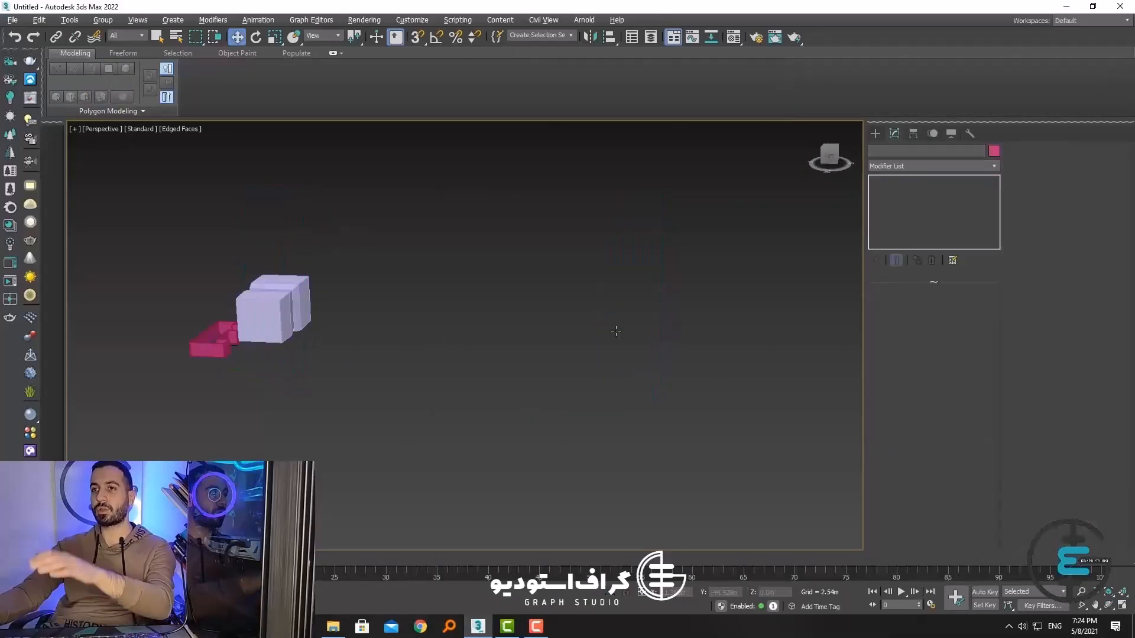
Step: Delete the large lavender box object beside the pink walls
left_click(877, 134)
left_click(210, 341)
scroll(204, 363, "up", 8)
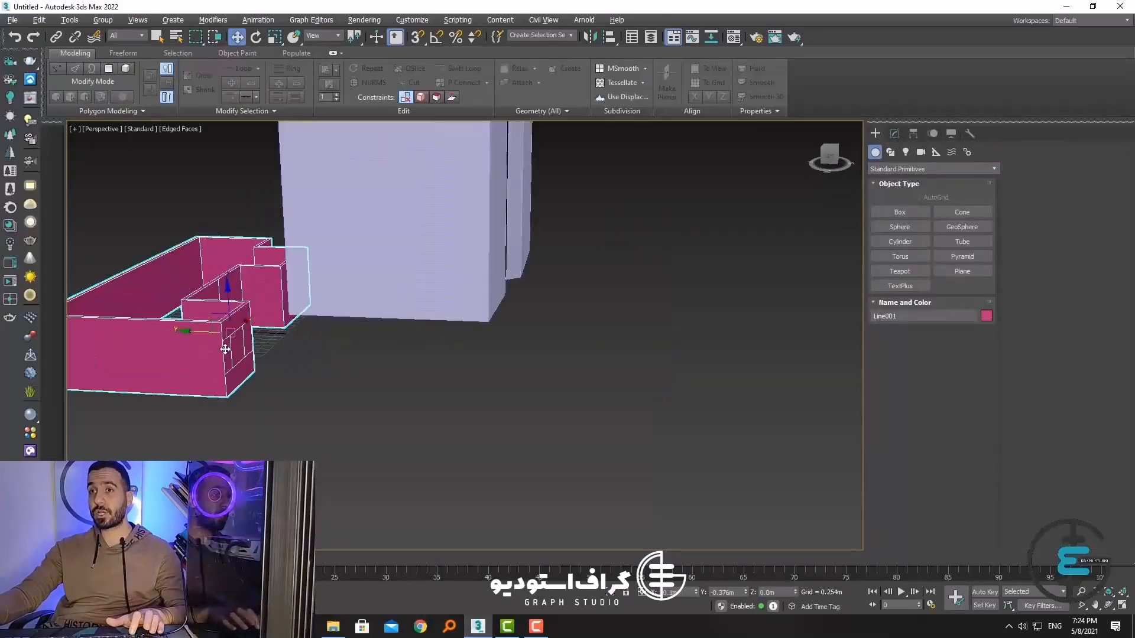
middle_click_drag(211, 369, 259, 307, "alt")
left_click(554, 462)
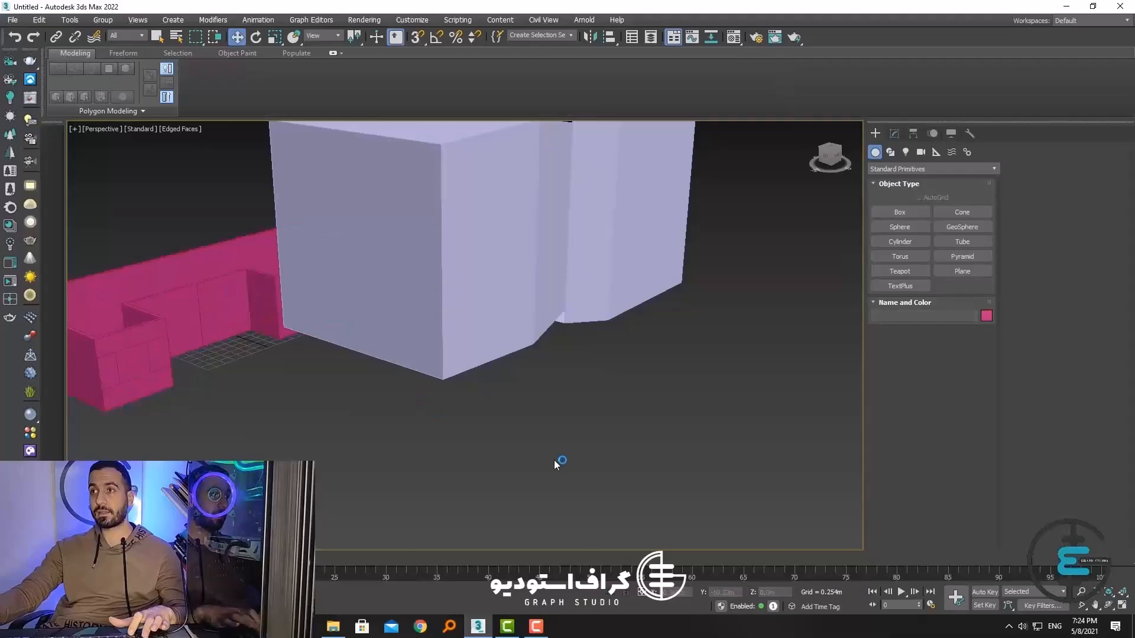
left_click(426, 224)
key("Delete")
Step: Select the four top and bottom edges of the pink walls' projecting section, on both its outer and inner faces
left_click(282, 270)
key("z")
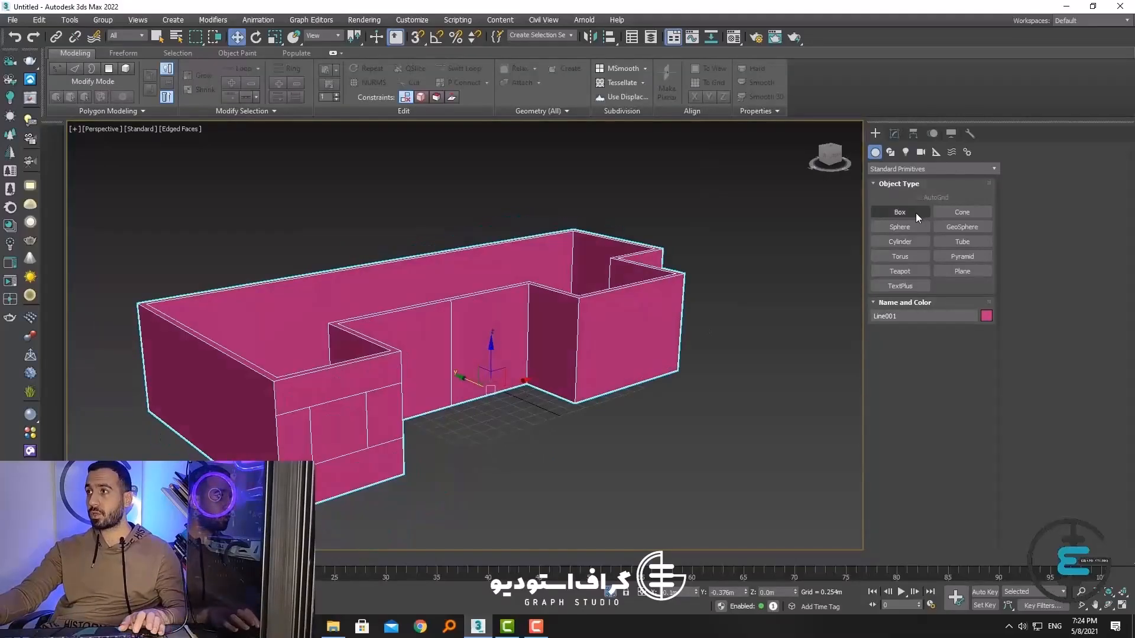
left_click(895, 135)
left_click(915, 305)
middle_click_drag(310, 435, 535, 451, "alt")
scroll(337, 435, "up", 3)
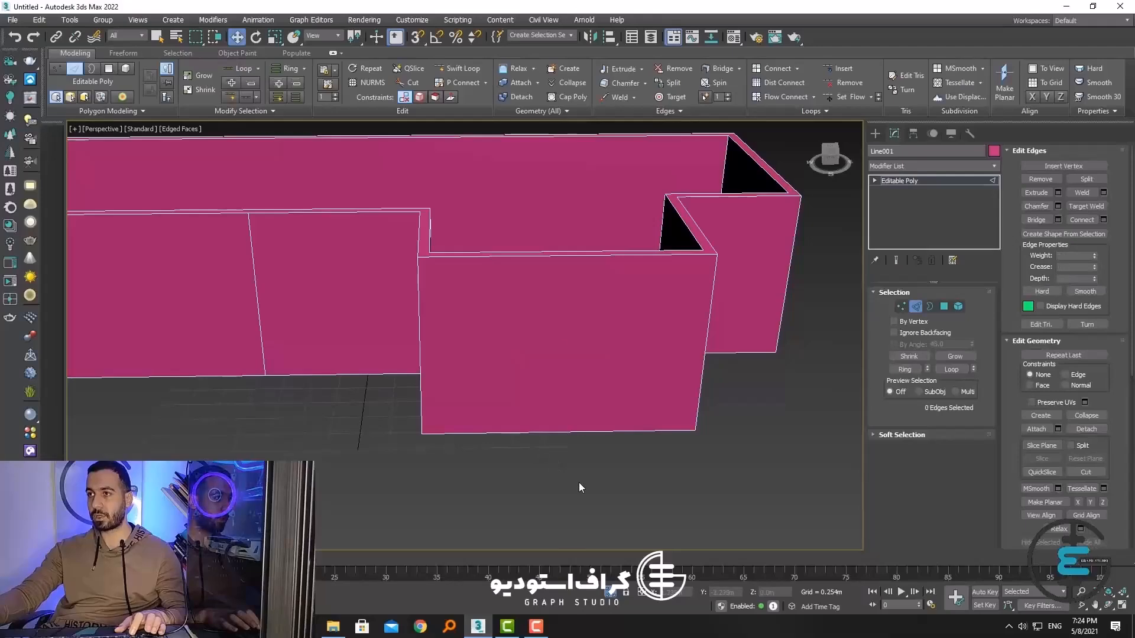
left_click_drag(578, 481, 555, 210)
middle_click_drag(555, 212, 601, 353, "alt")
left_click_drag(616, 508, 547, 289)
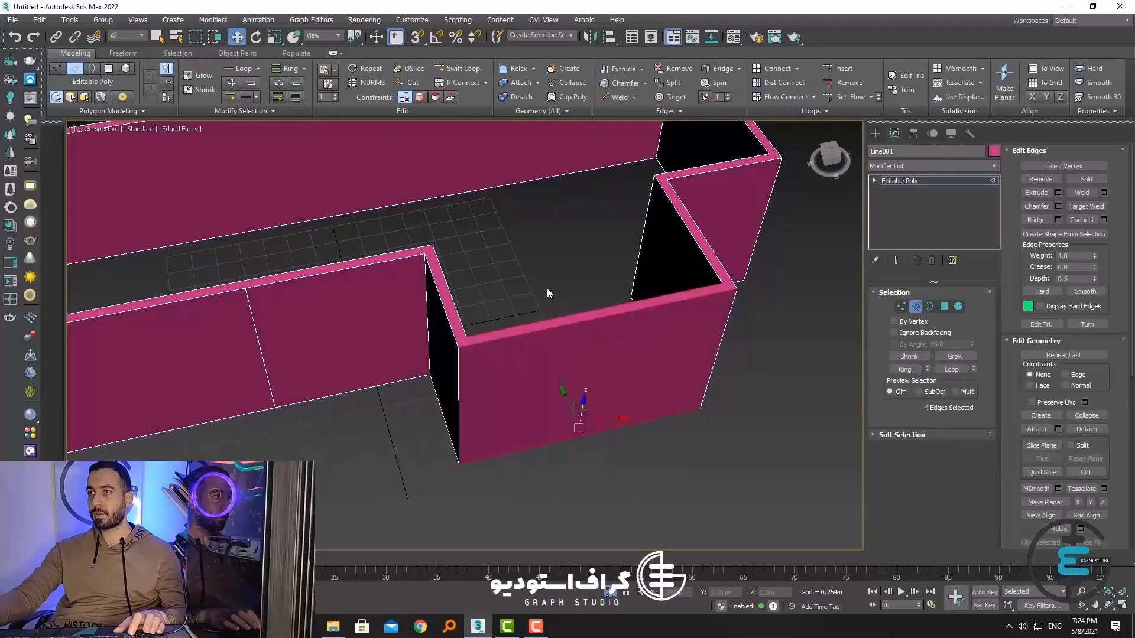
middle_click_drag(547, 289, 559, 370, "alt")
left_click_drag(569, 496, 494, 120)
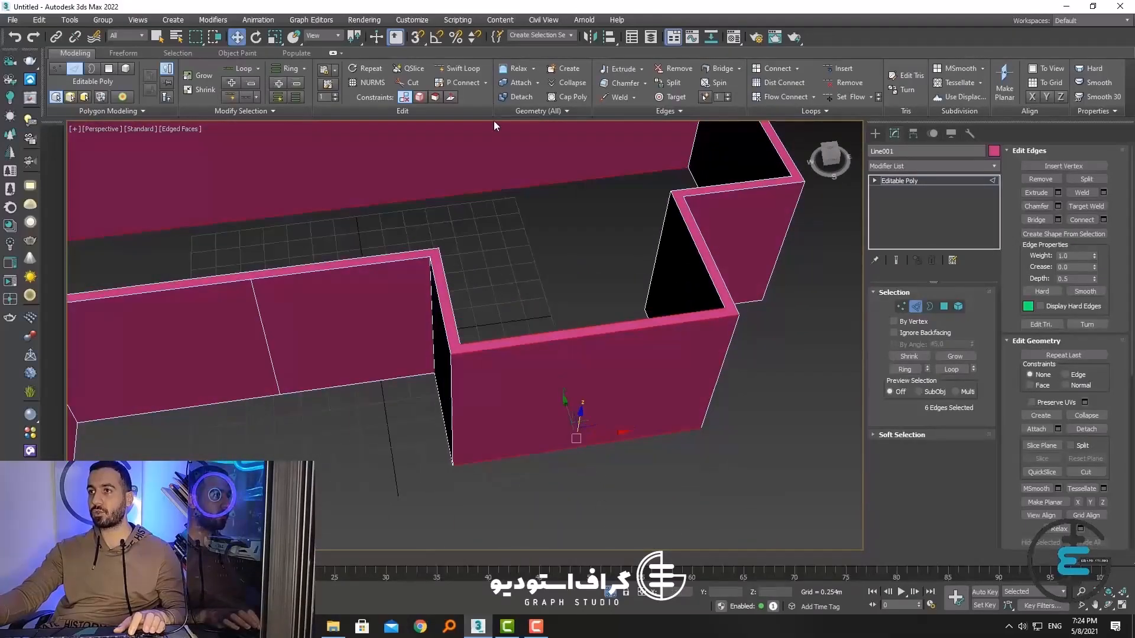
left_click_drag(586, 472, 533, 324)
middle_click_drag(533, 324, 507, 322, "alt")
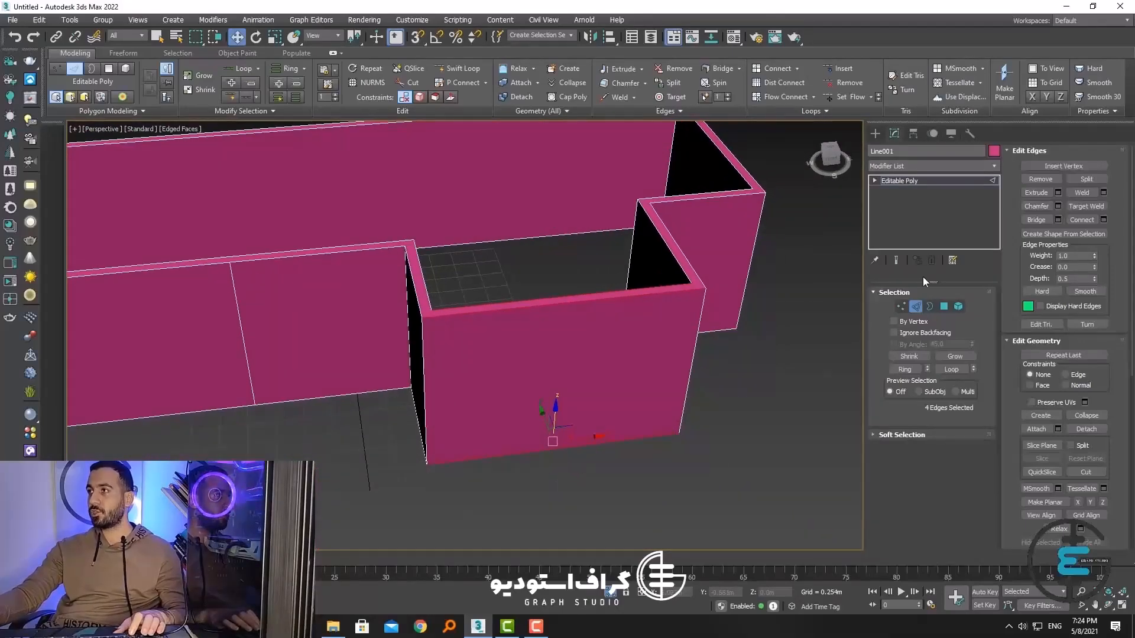
Step: Connect the selected wall edges with 2 segments, pinch 21 and slide 6
left_click(1104, 220)
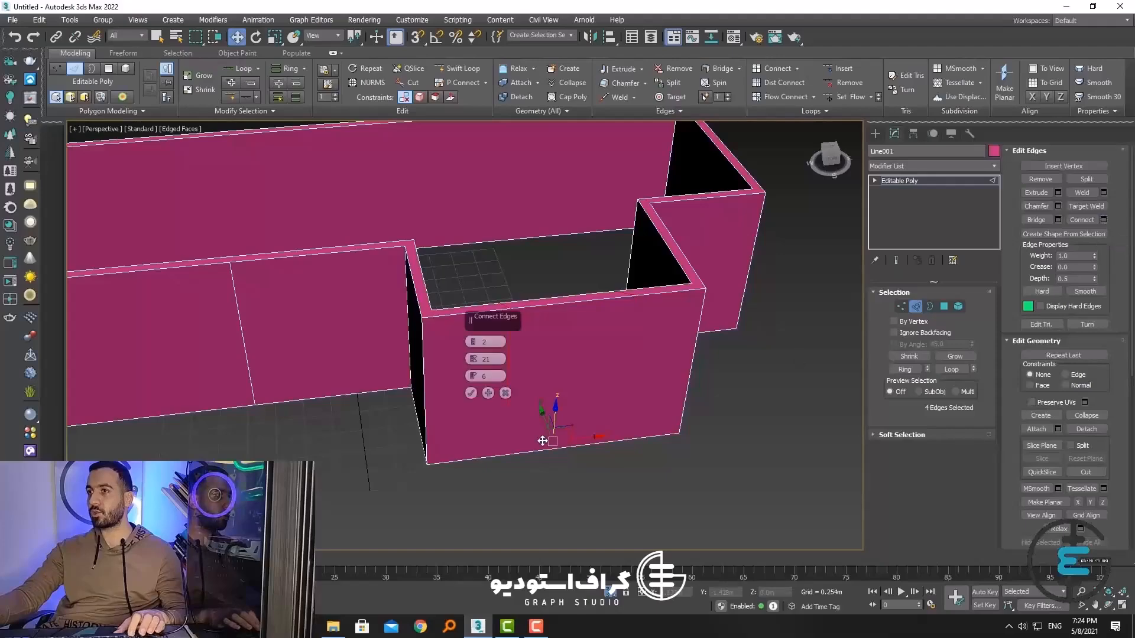
middle_click_drag(545, 441, 367, 408, "alt")
scroll(367, 408, "down", 5)
scroll(414, 331, "up", 6)
middle_click_drag(292, 411, 421, 443)
scroll(232, 238, "down", 4)
scroll(387, 301, "up", 3)
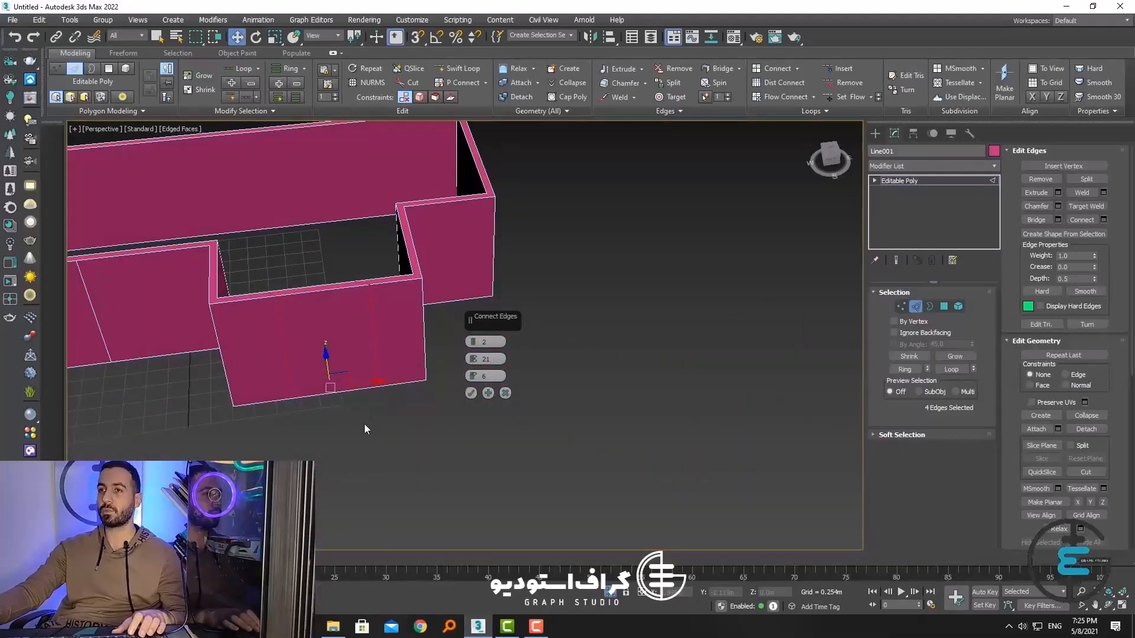
left_click(471, 393)
Step: Connect the new vertical wall edges with two horizontal edge lines to outline a window, and clear the edge selection
middle_click_drag(471, 393, 408, 408, "alt")
left_click(1103, 220)
left_click(471, 393)
middle_click_drag(471, 393, 374, 395, "alt")
left_click(311, 338)
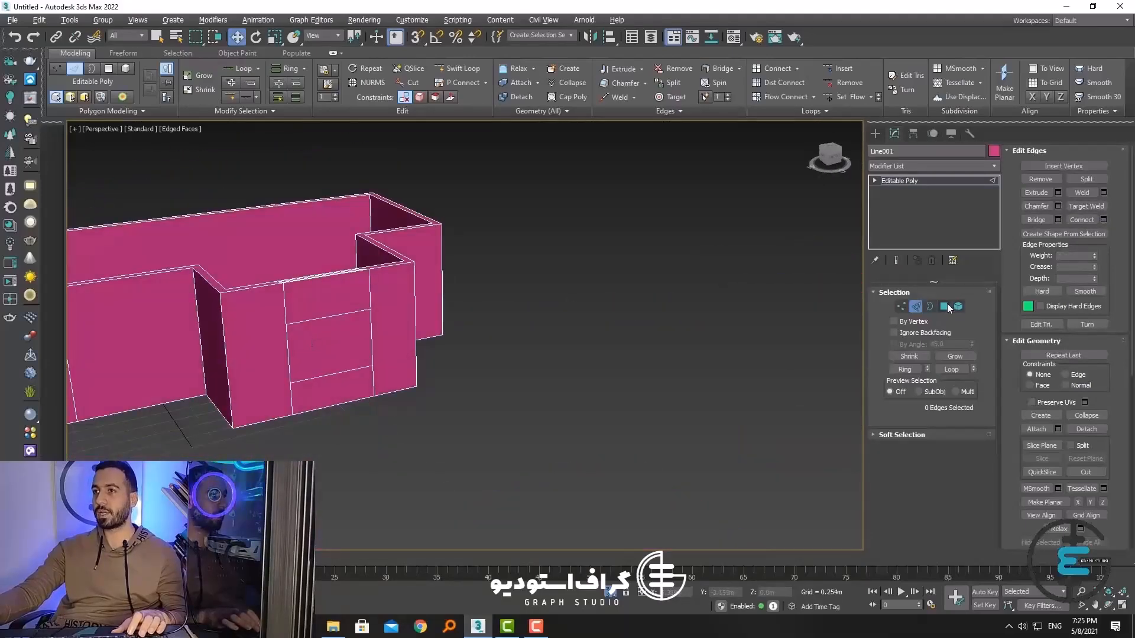
Step: Select the window polygons on both sides of the wall and inset them by about 0.027 m
left_click(945, 306)
middle_click_drag(414, 355, 514, 362, "alt")
left_click(331, 334)
left_click(332, 361, "ctrl")
middle_click_drag(332, 361, 221, 356, "alt")
left_click(971, 489)
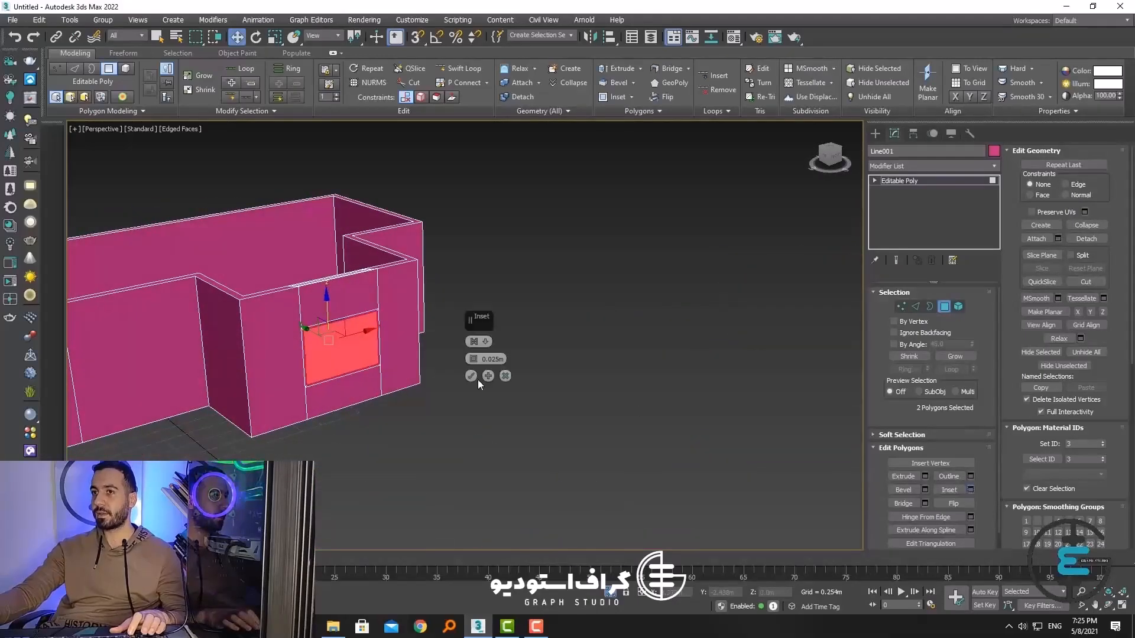
scroll(324, 349, "up", 3)
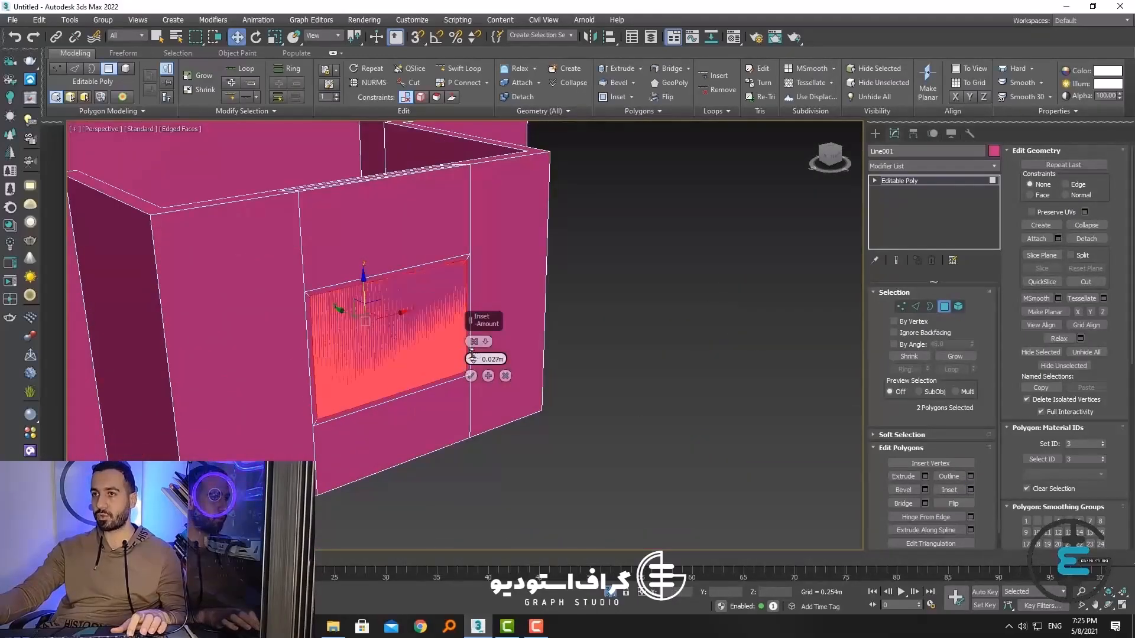
left_click(470, 376)
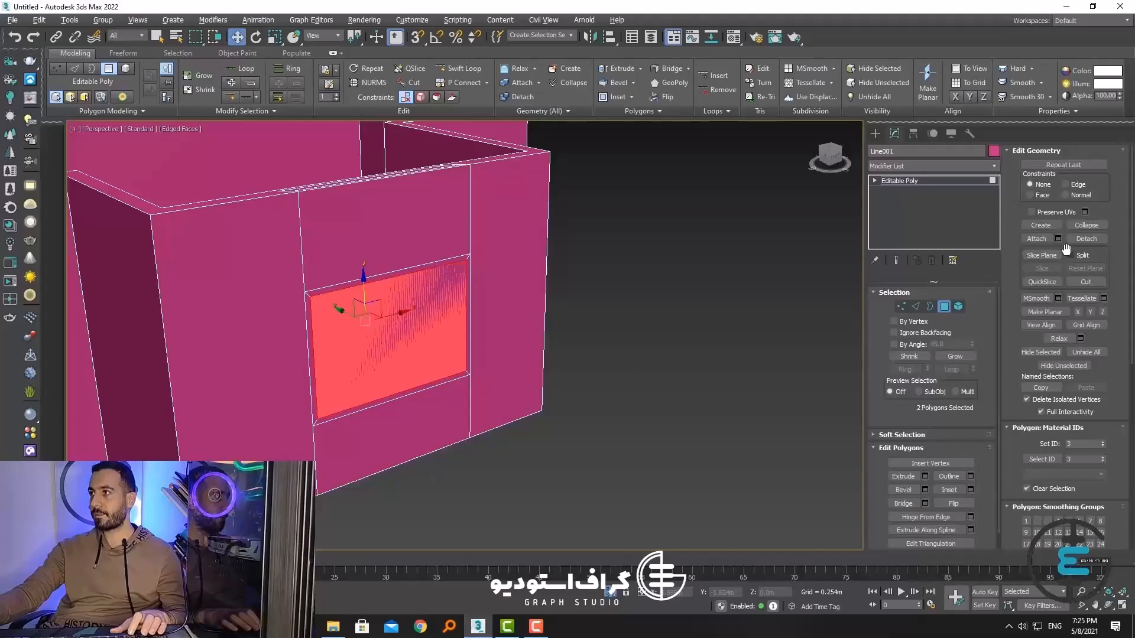
Step: Extrude the inset window polygons into the wall with a height of about -0.037 m
left_click(925, 476)
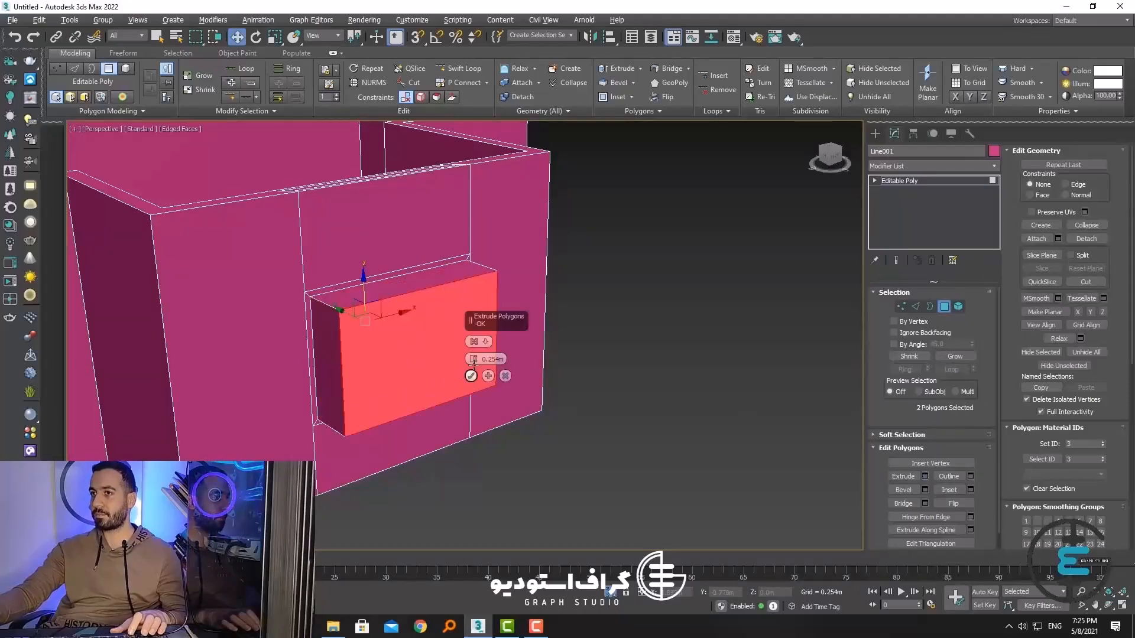
left_click_drag(474, 359, 477, 420)
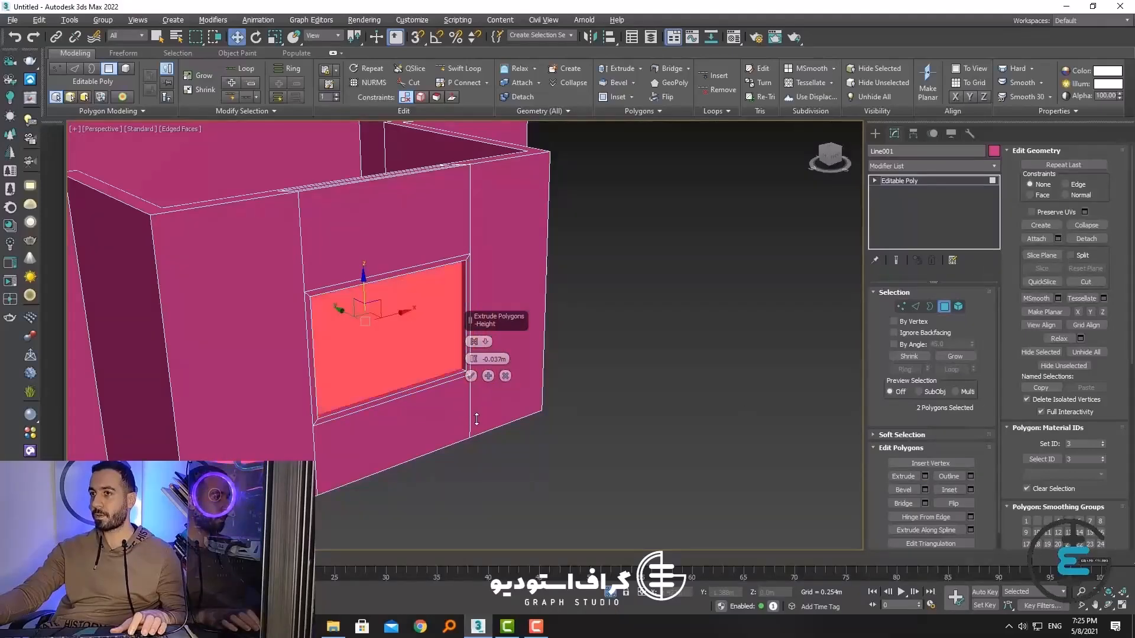
left_click(471, 376)
scroll(438, 347, "up", 3)
middle_click_drag(438, 347, 502, 360, "alt")
scroll(473, 381, "up", 4)
scroll(520, 386, "down", 5)
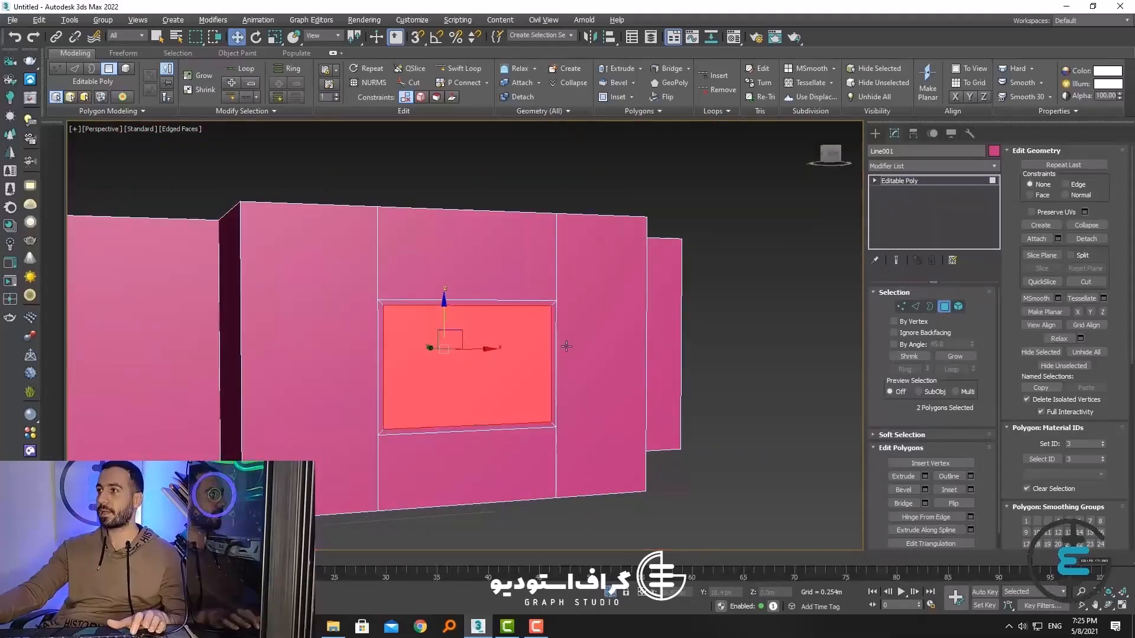
scroll(796, 355, "up", 2)
Step: Extrude the recessed window polygons further into the wall with a height of about -0.015 m
left_click(926, 476)
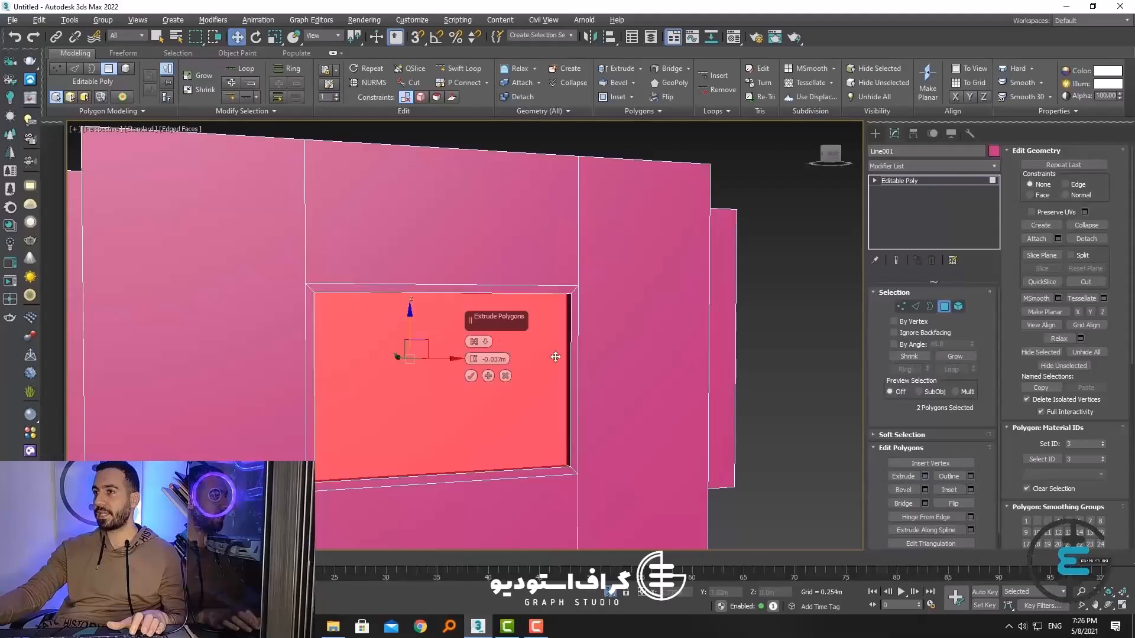
middle_click_drag(650, 378, 591, 372, "alt")
left_click_drag(471, 359, 472, 361)
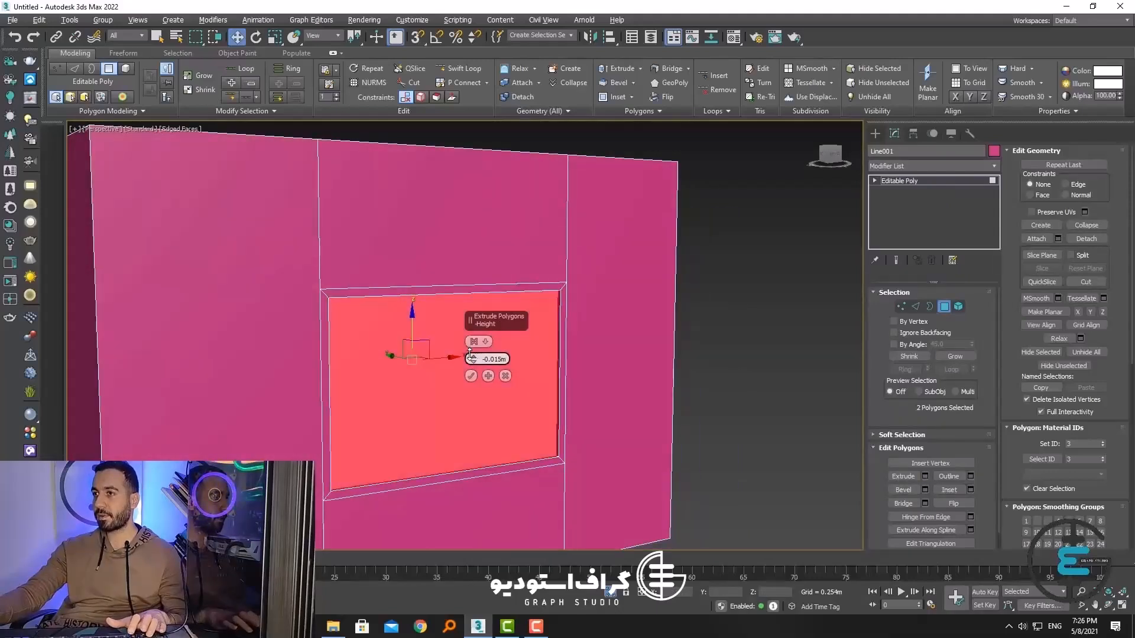
left_click(471, 376)
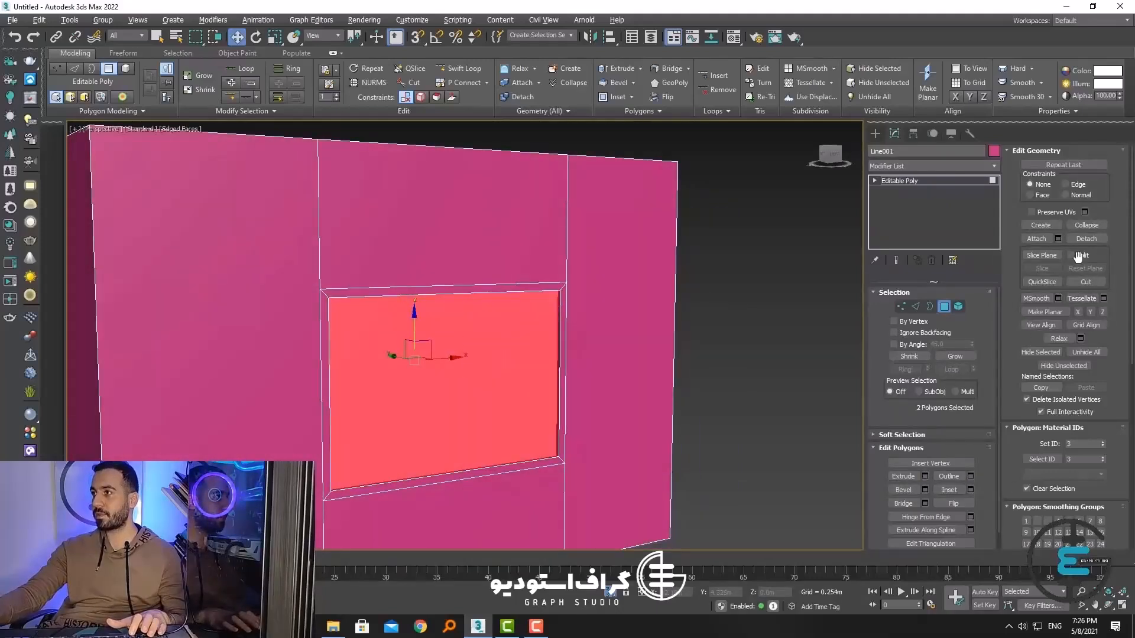
Step: Inset the recessed window polygons again to form an inner frame, and extrude them inward once more using the last settings
scroll(977, 490, "down", 1)
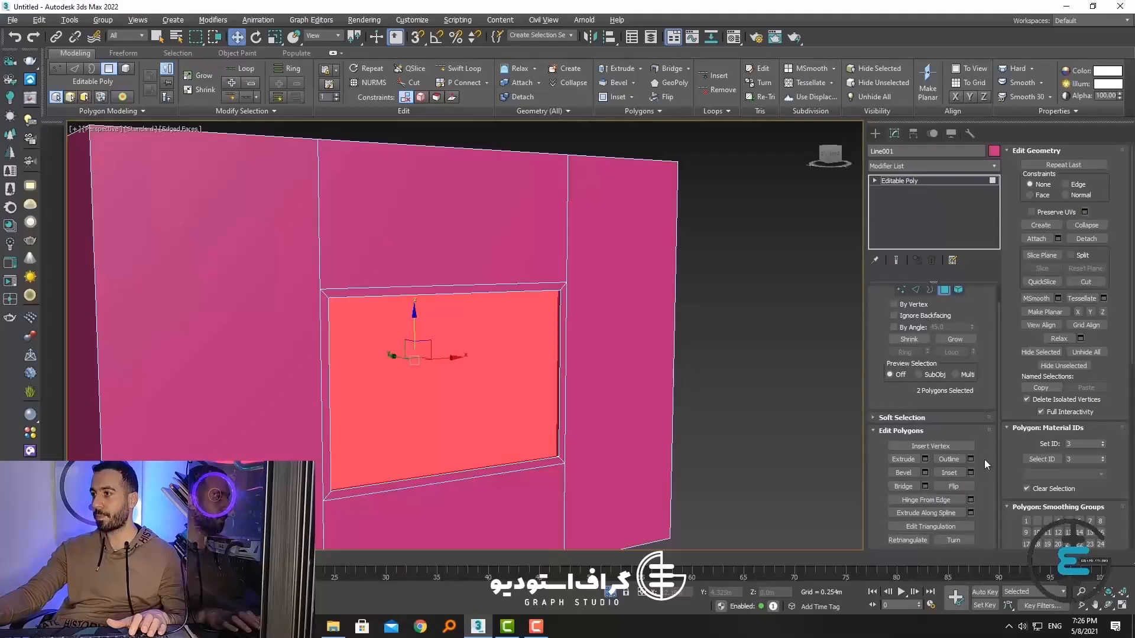
left_click(970, 473)
left_click(470, 376)
middle_click_drag(471, 373, 499, 376, "alt")
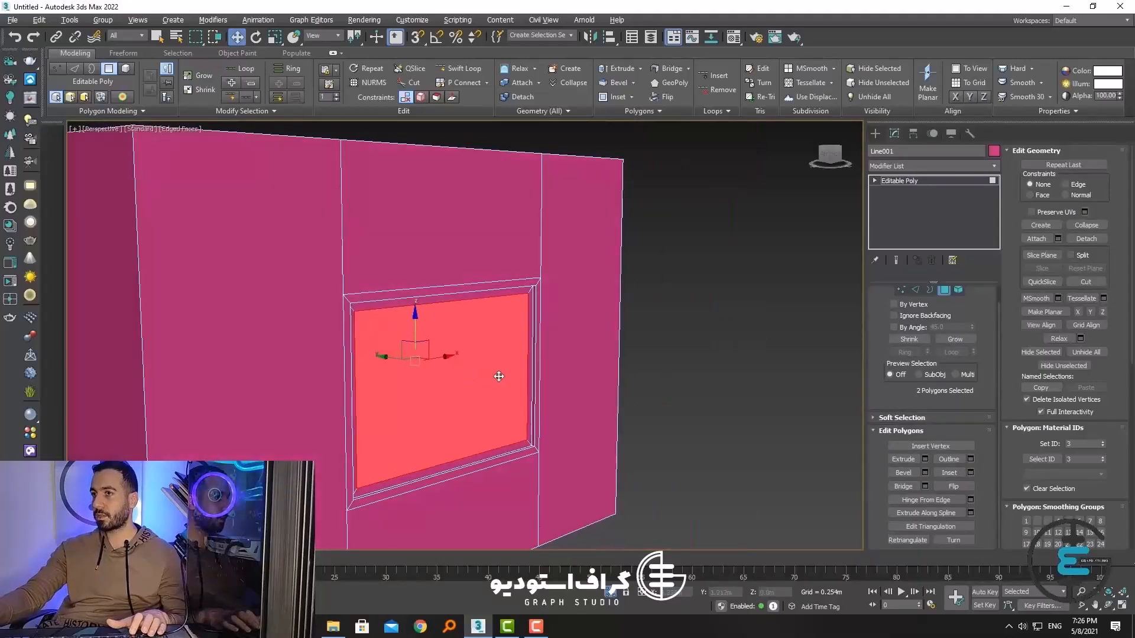
left_click(926, 459)
left_click(470, 377)
scroll(530, 391, "down", 2)
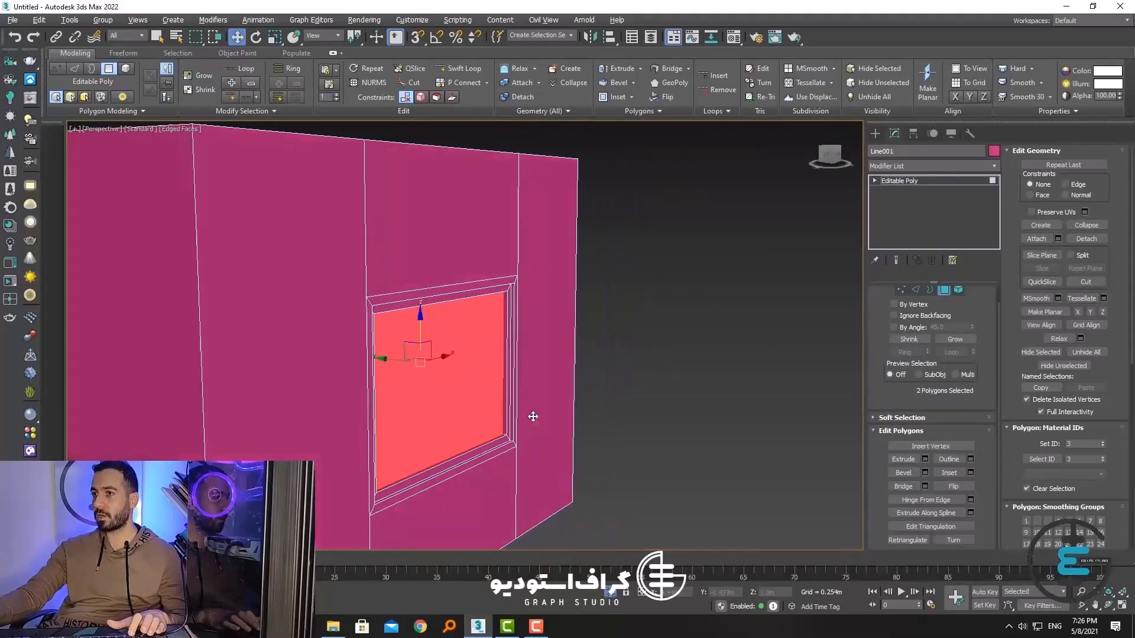
Step: Try bridging the recessed window polygons on both sides of the wall into a through opening
scroll(530, 391, "up", 5)
scroll(530, 391, "down", 4)
middle_click_drag(530, 391, 464, 425)
scroll(603, 396, "down", 3)
left_click(502, 340)
scroll(607, 418, "up", 3)
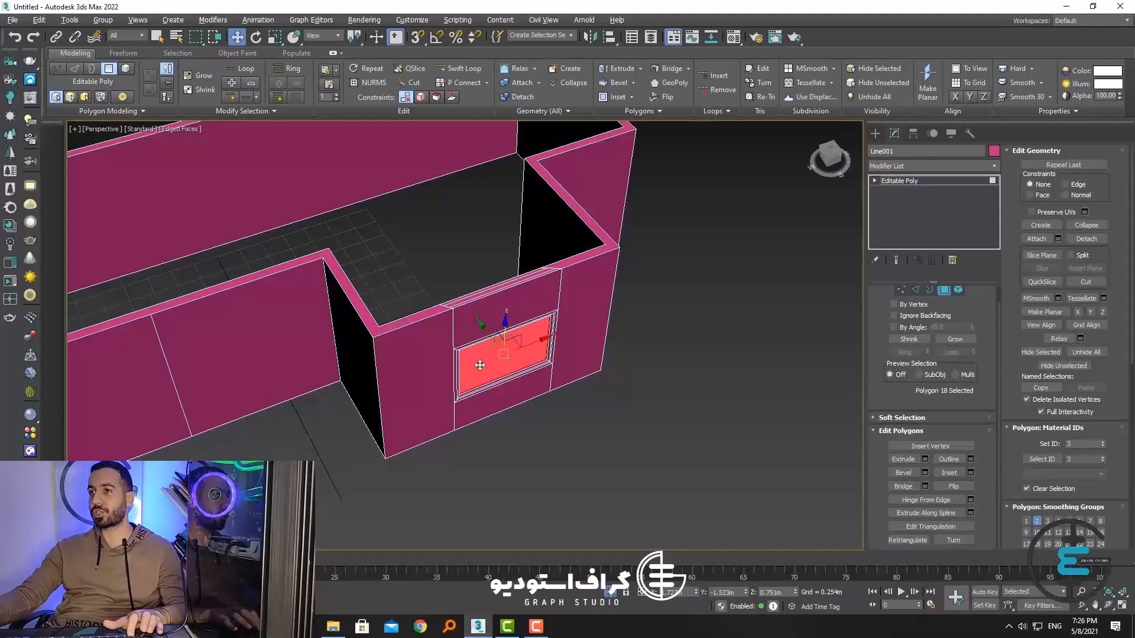
middle_click_drag(480, 365, 656, 373, "alt")
left_click(525, 370, "ctrl")
middle_click_drag(525, 370, 392, 363, "alt")
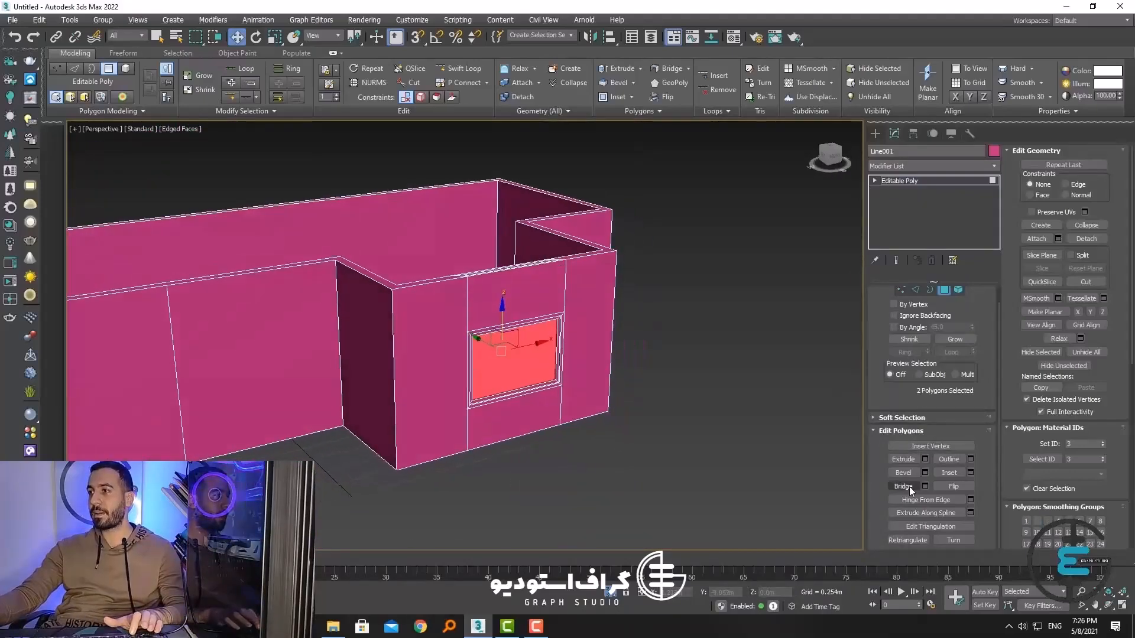
left_click(904, 486)
middle_click_drag(562, 449, 428, 341, "alt")
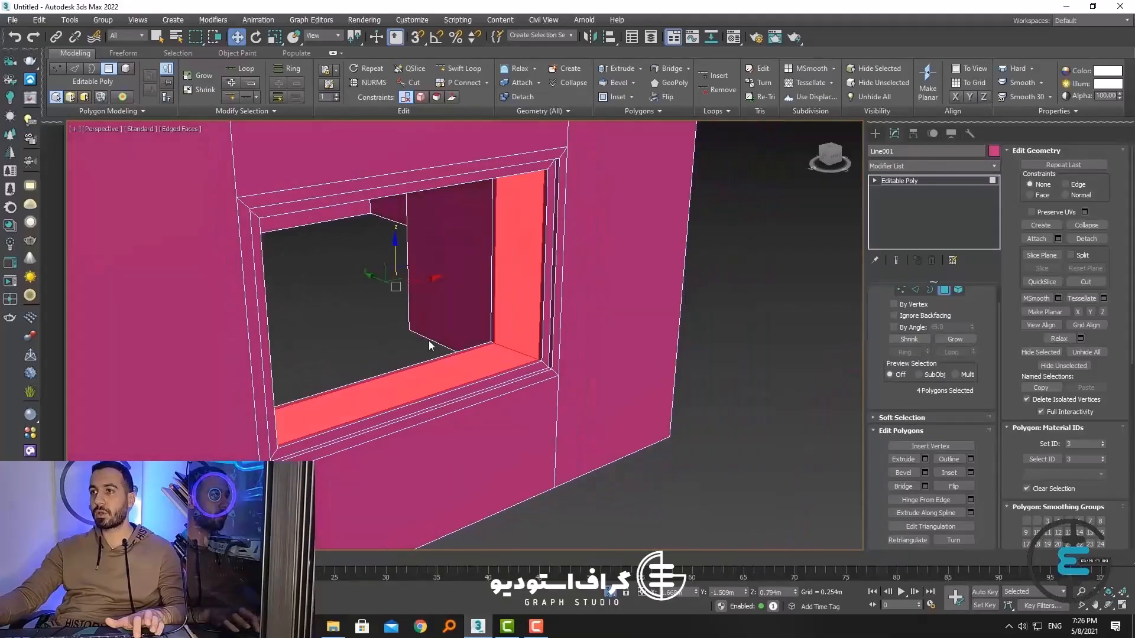
key("ctrl+z")
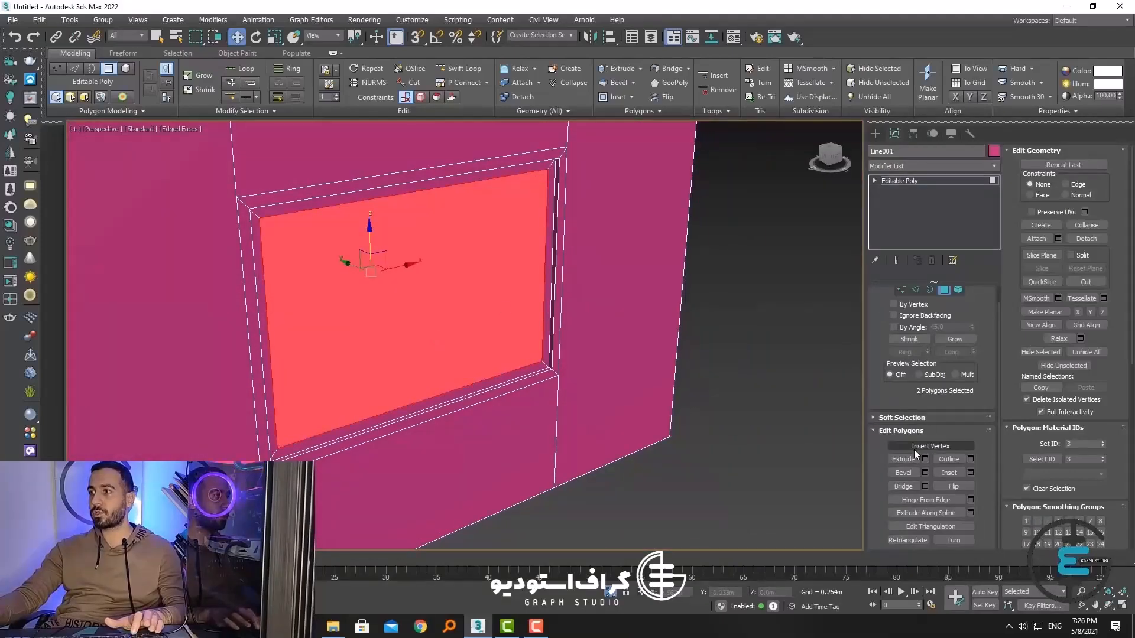
Step: Try bridging the two window polygons again, testing a first twist value of -5 in the Bridge settings
left_click(904, 487)
mouse_move(632, 414)
middle_mouse_down("alt")
mouse_move(547, 407)
mouse_move(624, 394)
middle_mouse_up("alt")
scroll(624, 394, "up", 2)
key("ctrl+z")
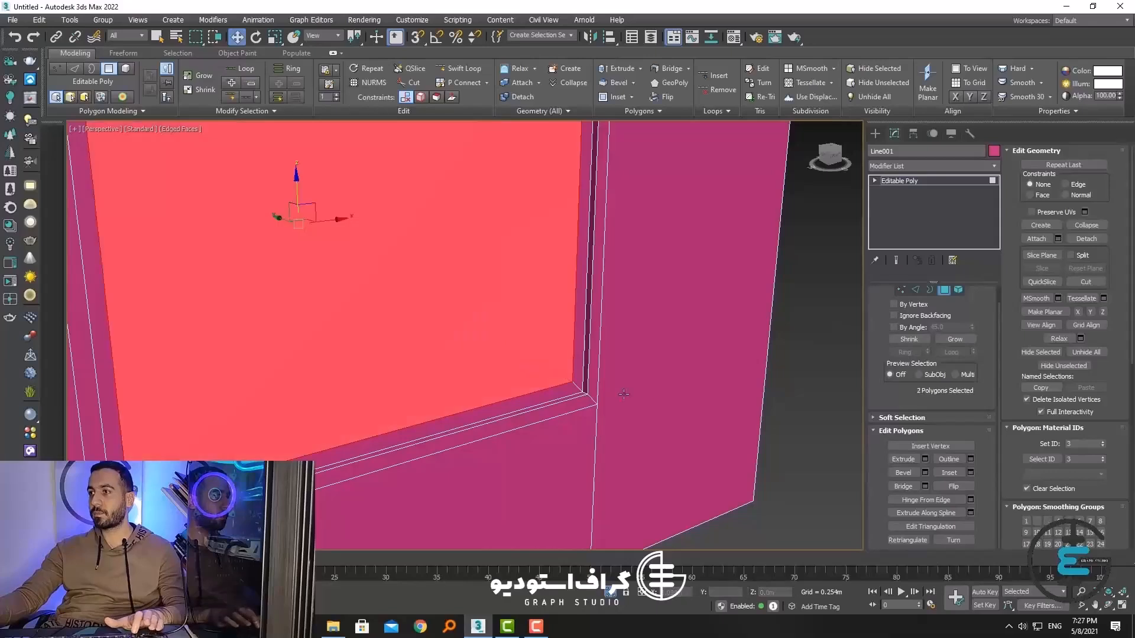
left_click(925, 485)
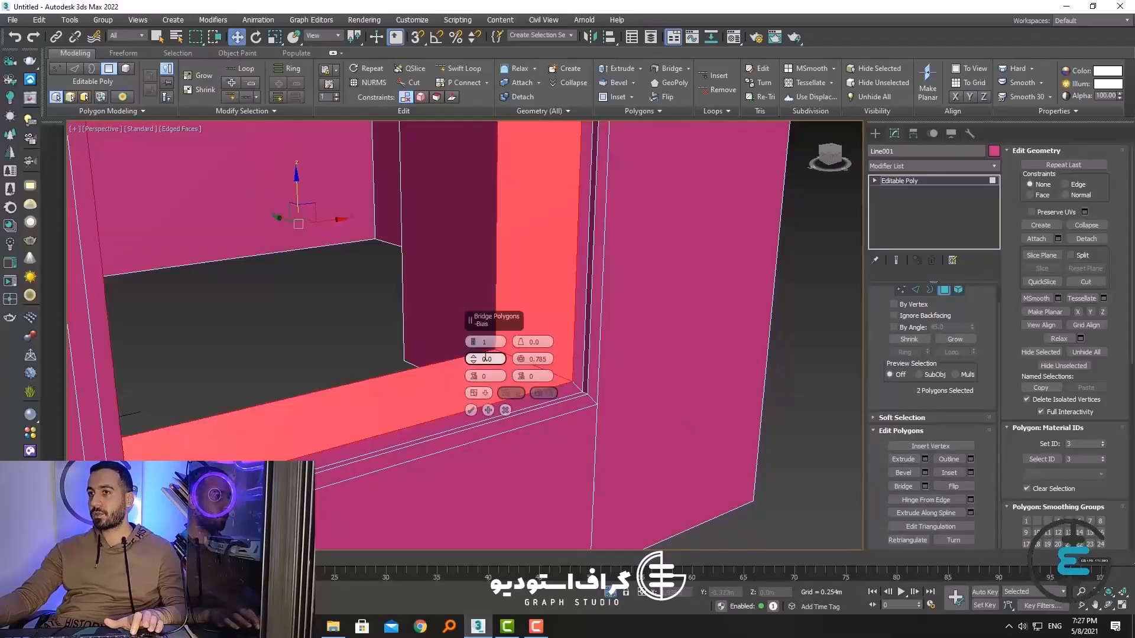
left_click(474, 376)
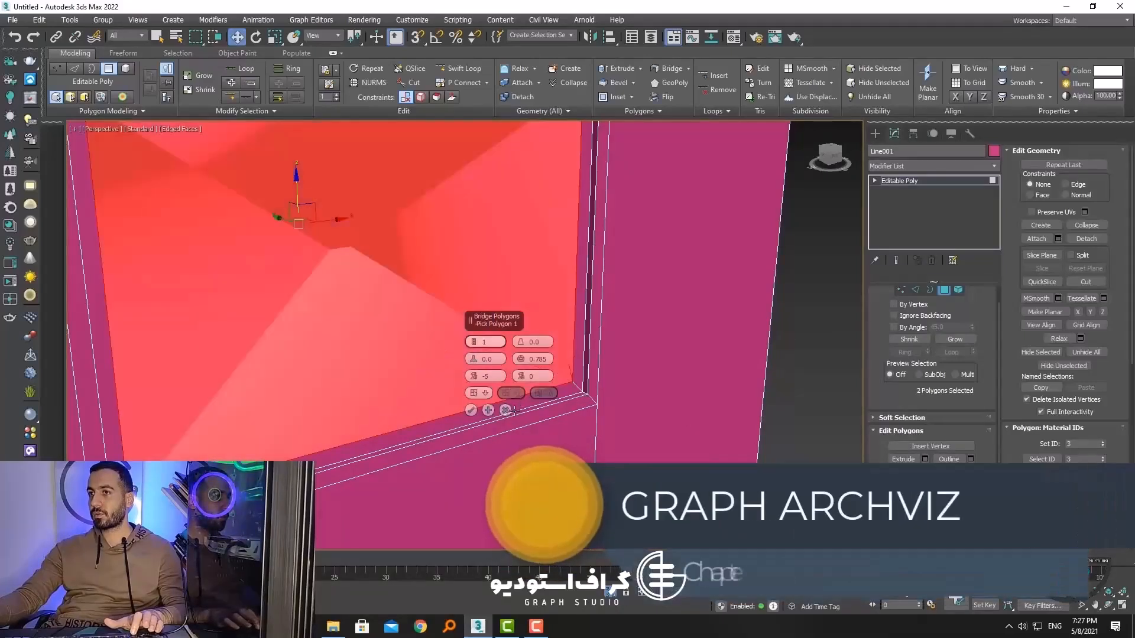
left_click(505, 410)
Step: Bridge the two window polygons with the standard settings, inspect the opening from the front, and undo it
scroll(506, 410, "down", 3)
left_click(903, 486)
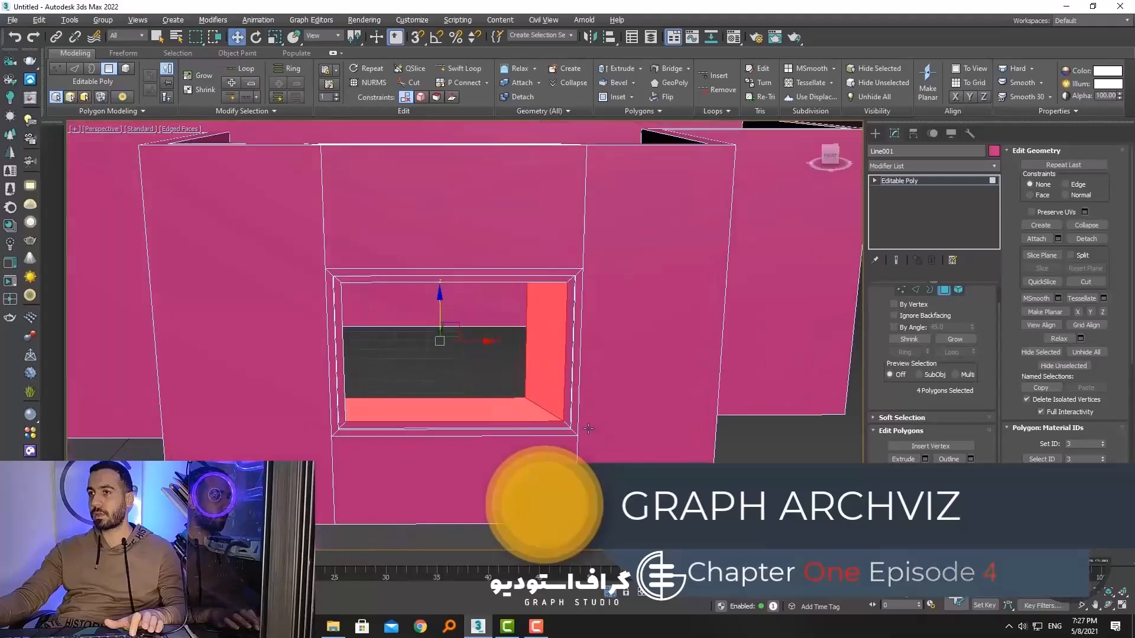
middle_click_drag(650, 414, 569, 412, "alt")
scroll(596, 444, "up", 2)
key("ctrl+z")
key("ctrl+z")
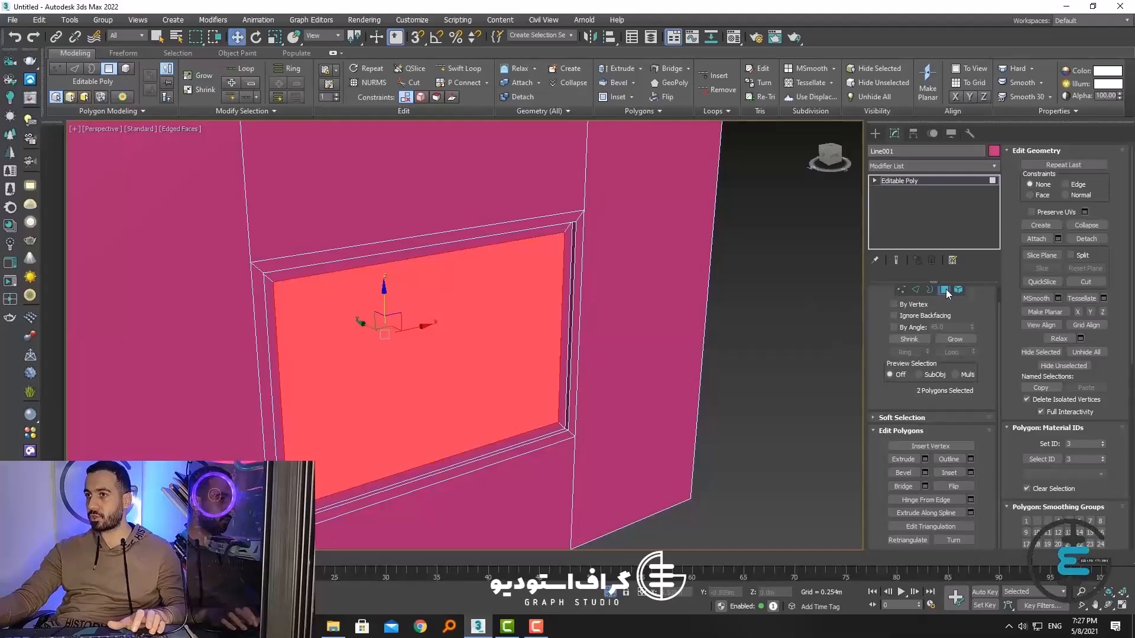
Step: Delete the recessed window polygons from both sides of the wall
left_click(944, 290)
left_click(944, 307)
scroll(662, 358, "down", 5)
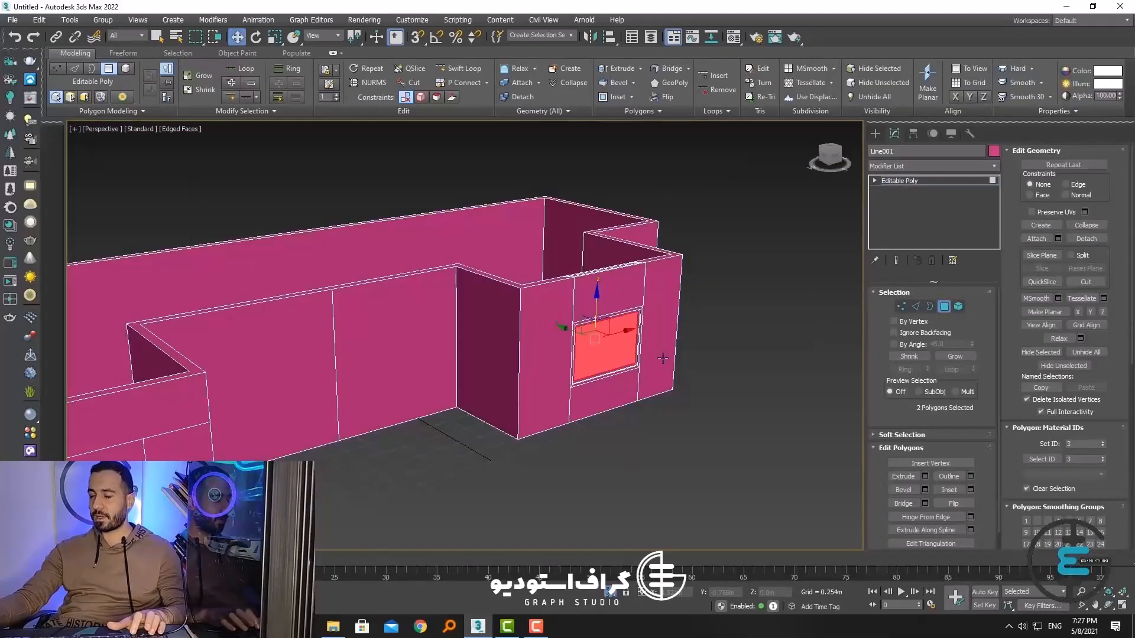
left_click(606, 354)
middle_click_drag(606, 354, 230, 345, "alt")
scroll(482, 354, "up", 4)
key("Delete")
Step: Select the frame polygon along the window's lower edge and examine the gap between the wall's two sides
left_click(291, 381)
middle_click_drag(291, 381, 450, 426, "alt")
scroll(438, 423, "up", 3)
left_click(274, 436)
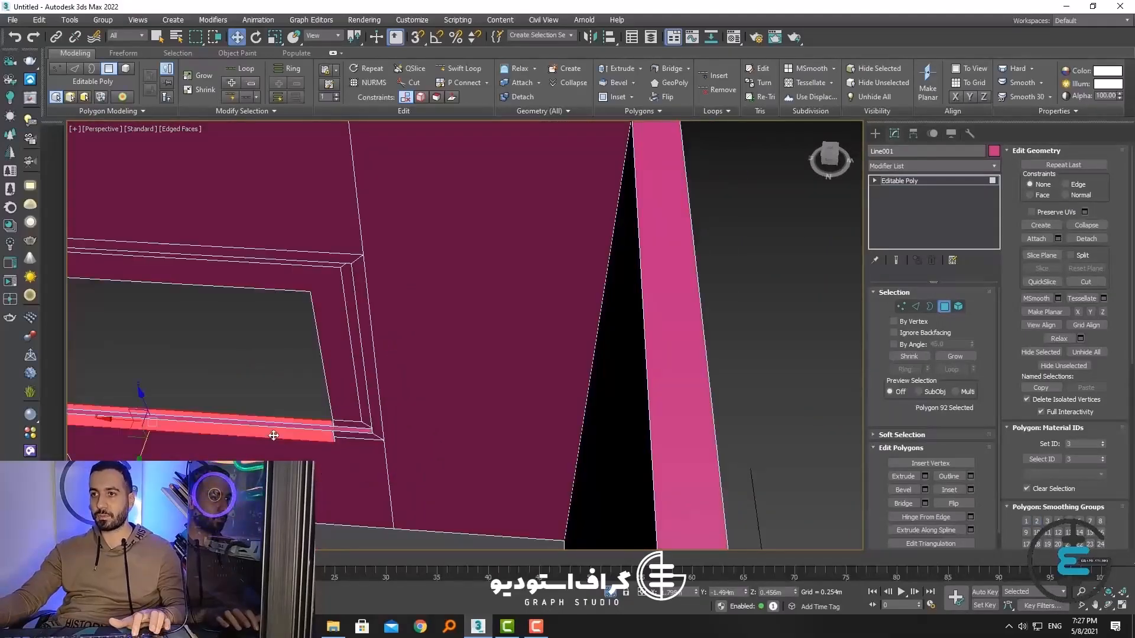
middle_click_drag(274, 436, 375, 427, "alt")
mouse_move(193, 404)
middle_mouse_down("alt")
mouse_move(489, 337)
mouse_move(476, 309)
mouse_move(491, 314)
mouse_move(387, 383)
mouse_move(182, 388)
middle_mouse_up("alt")
scroll(435, 355, "down", 6)
scroll(445, 350, "up", 6)
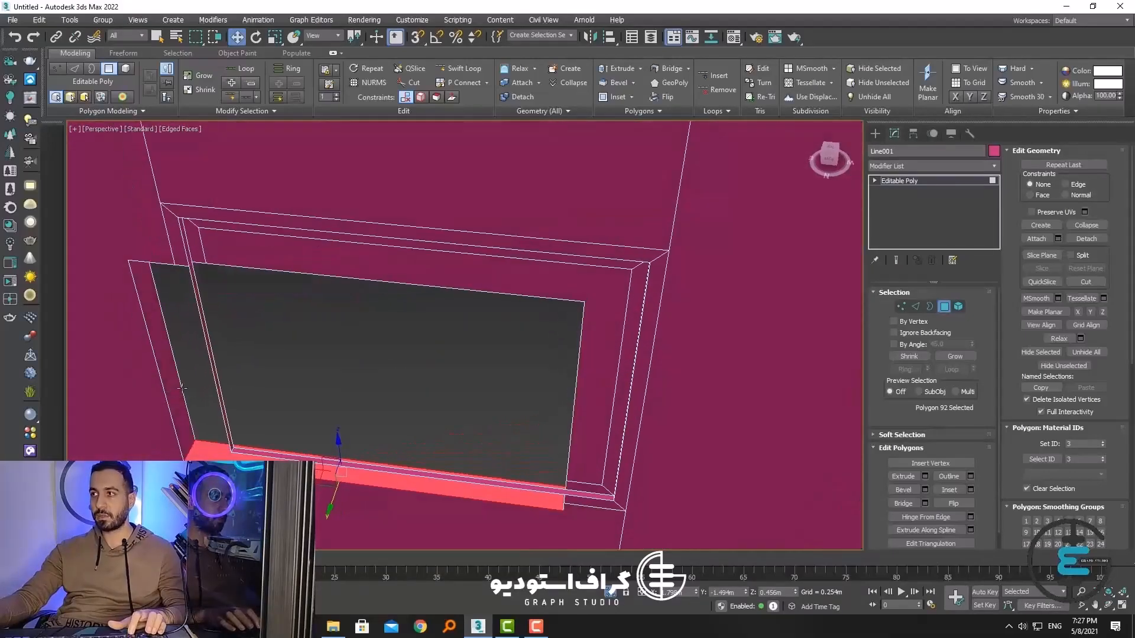
Step: Try adding a vertical edge loop to the long wall with Swift Loop at edge level
left_click(944, 306)
scroll(509, 393, "down", 6)
middle_click_drag(509, 392, 424, 396, "alt")
scroll(509, 393, "up", 4)
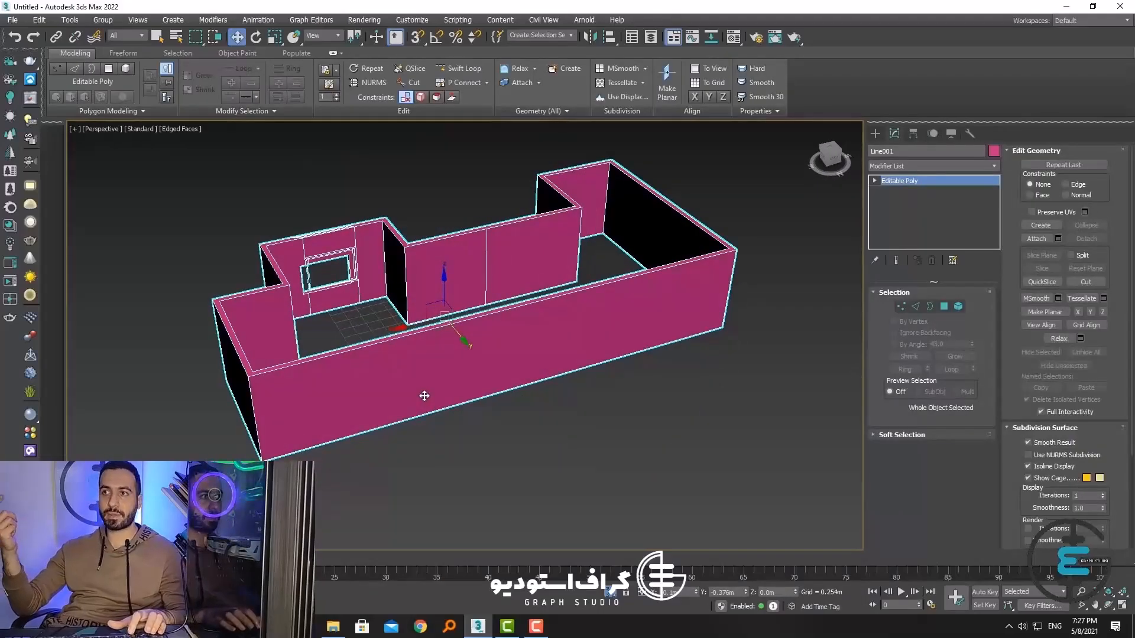
middle_click_drag(532, 345, 453, 380)
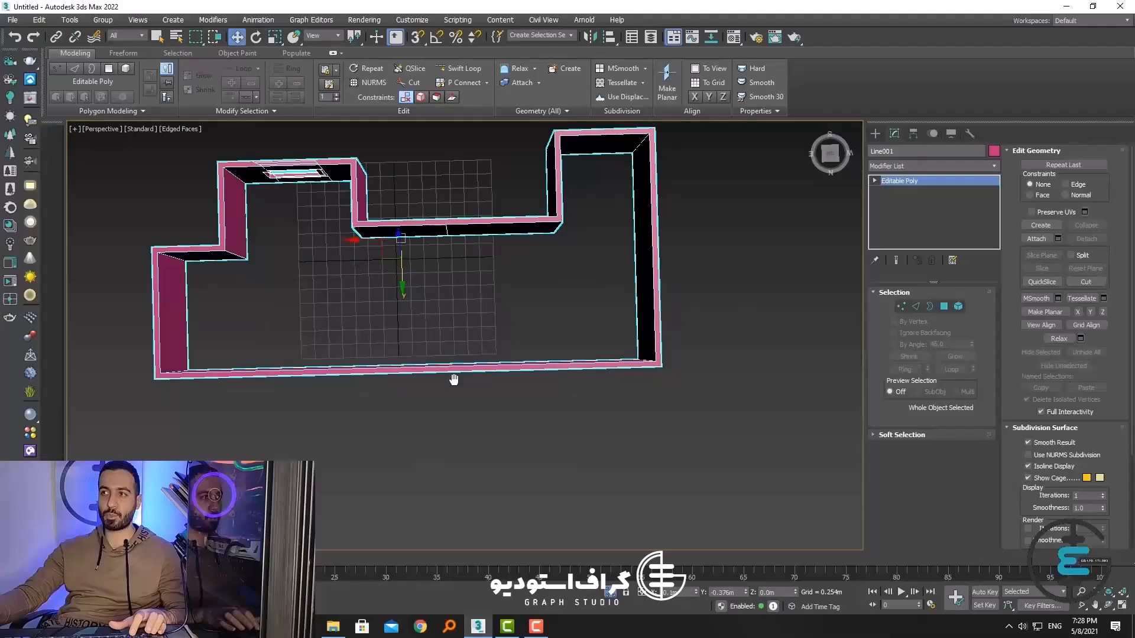
left_click(916, 306)
middle_click_drag(490, 461, 488, 366, "alt")
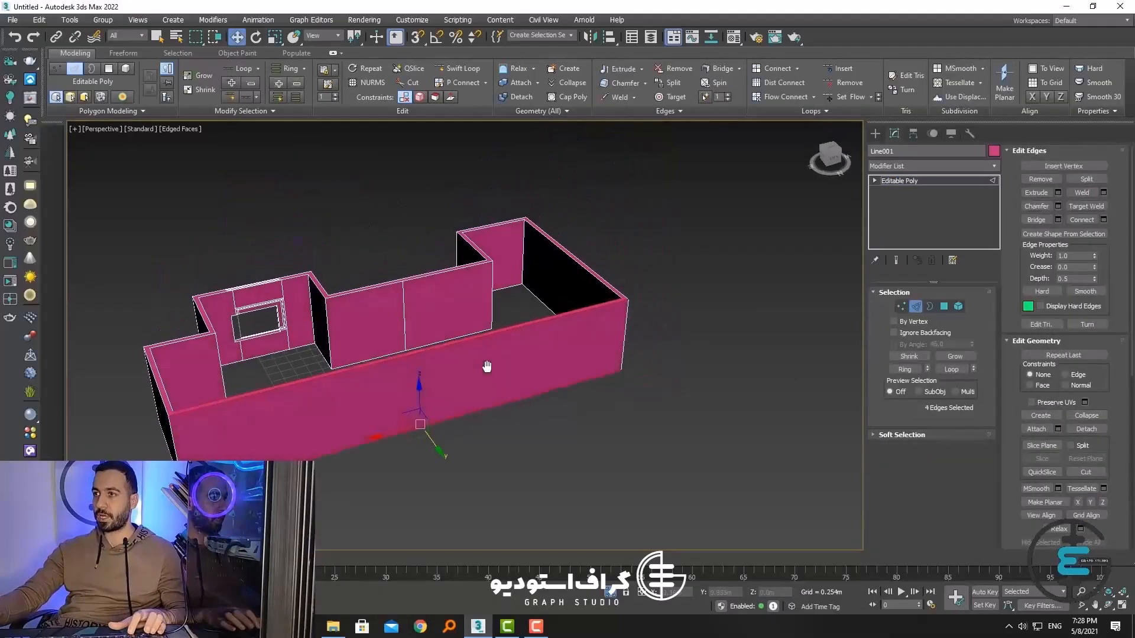
left_click(1032, 235)
left_click(506, 395)
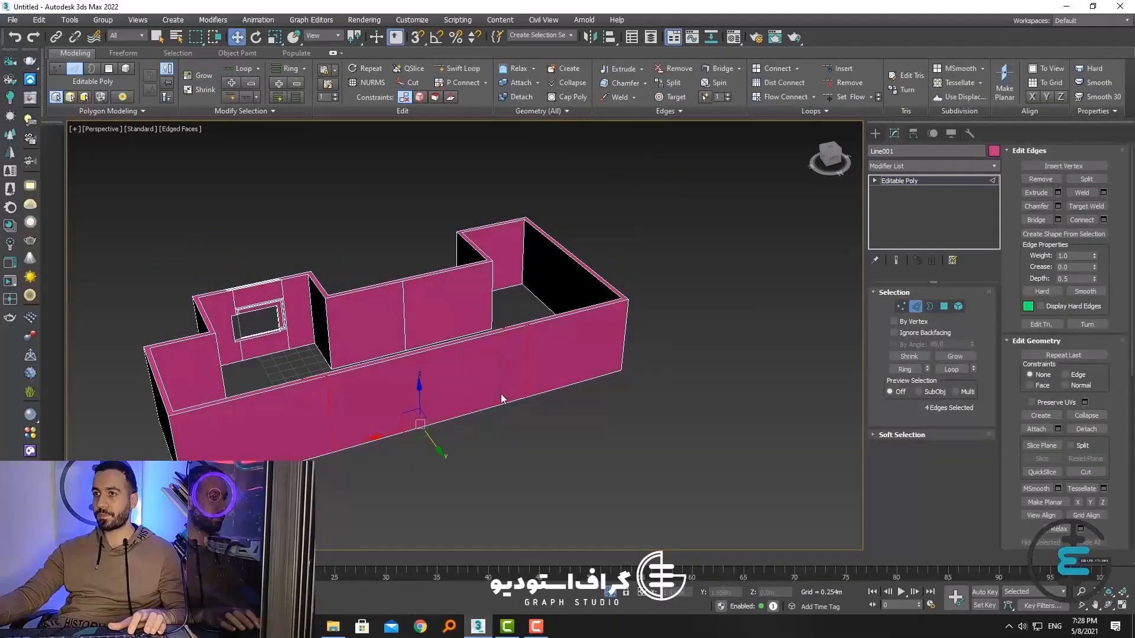
left_click(450, 70)
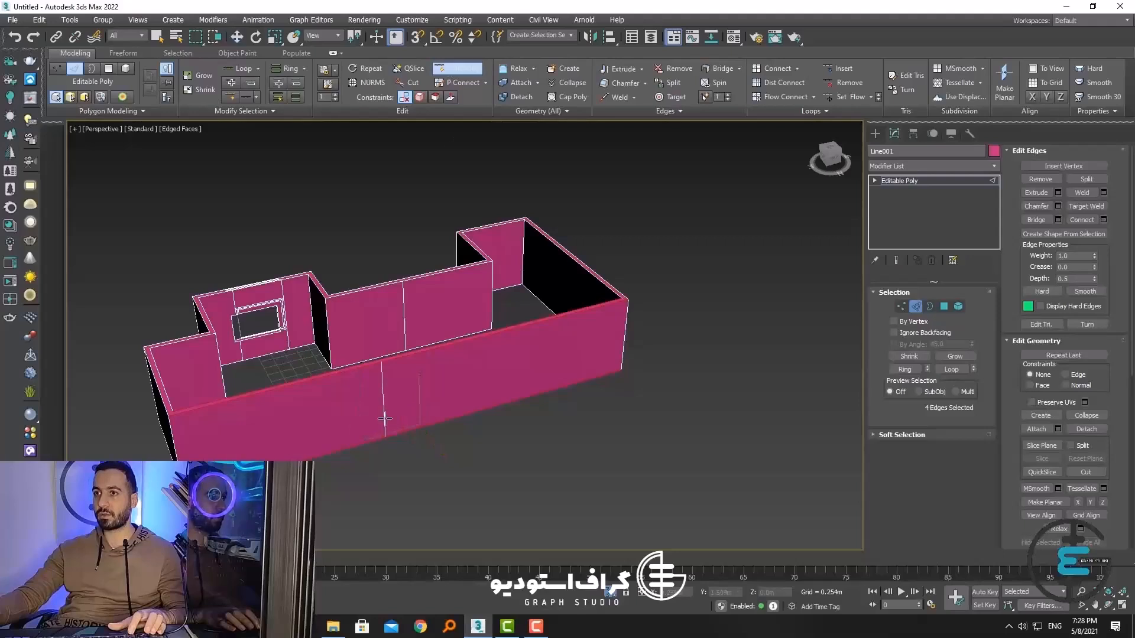
left_click(383, 390)
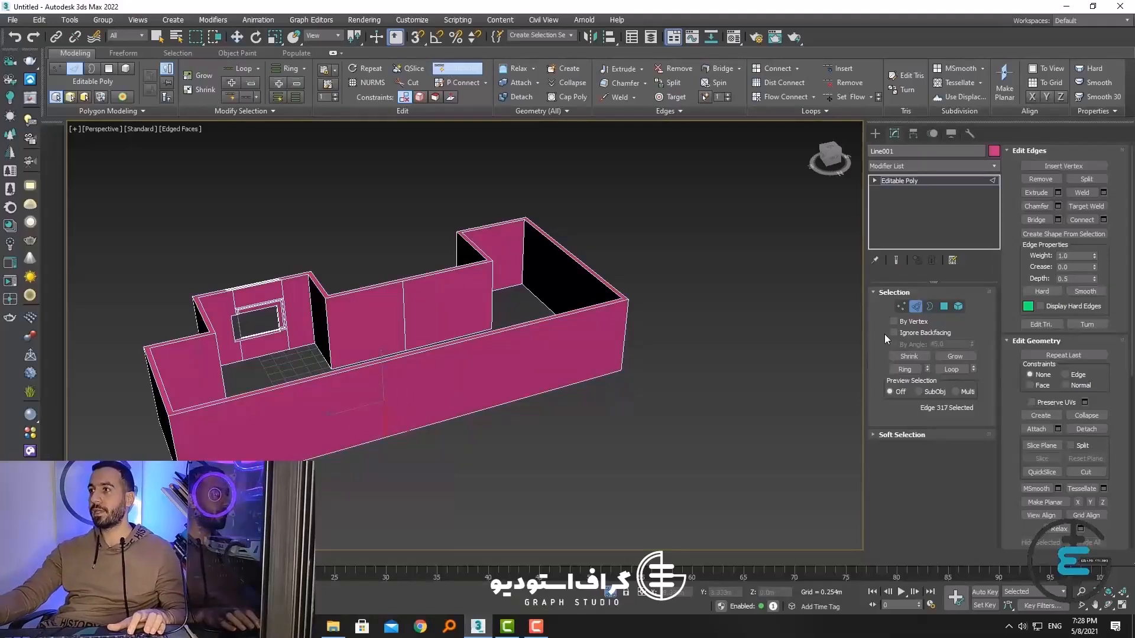
key("2")
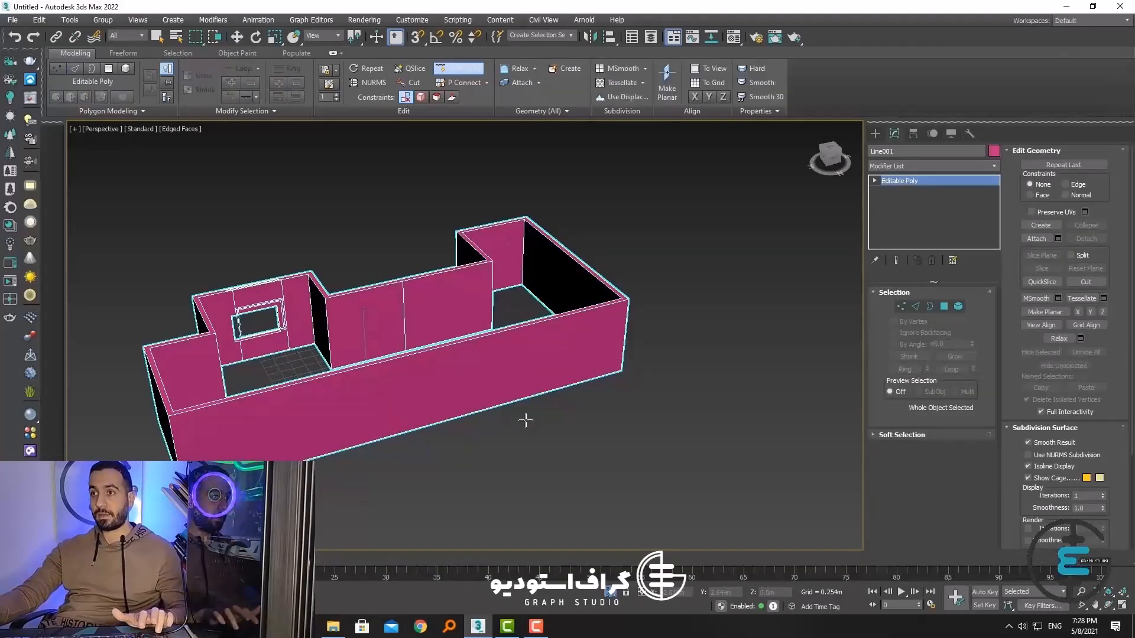
Step: Convert the walls object to Editable Poly again
right_click(517, 399)
right_click(494, 375)
mouse_move(583, 495)
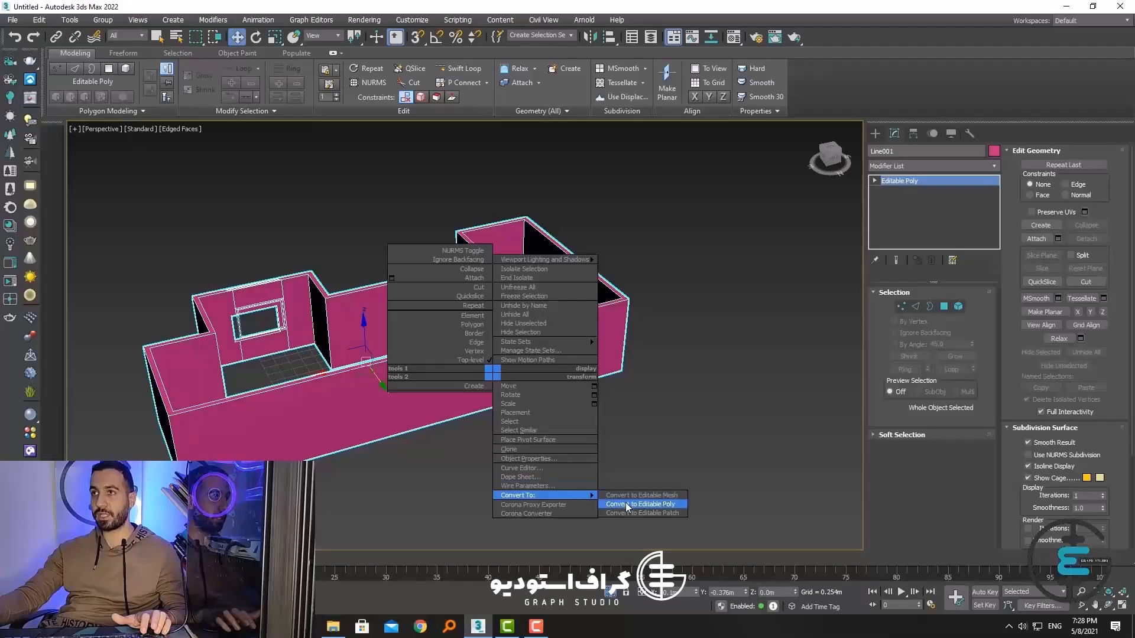
left_click(627, 504)
Step: Demonstrate collapsing and hiding the modeling ribbon, and restore it fully expanded
left_click(333, 54)
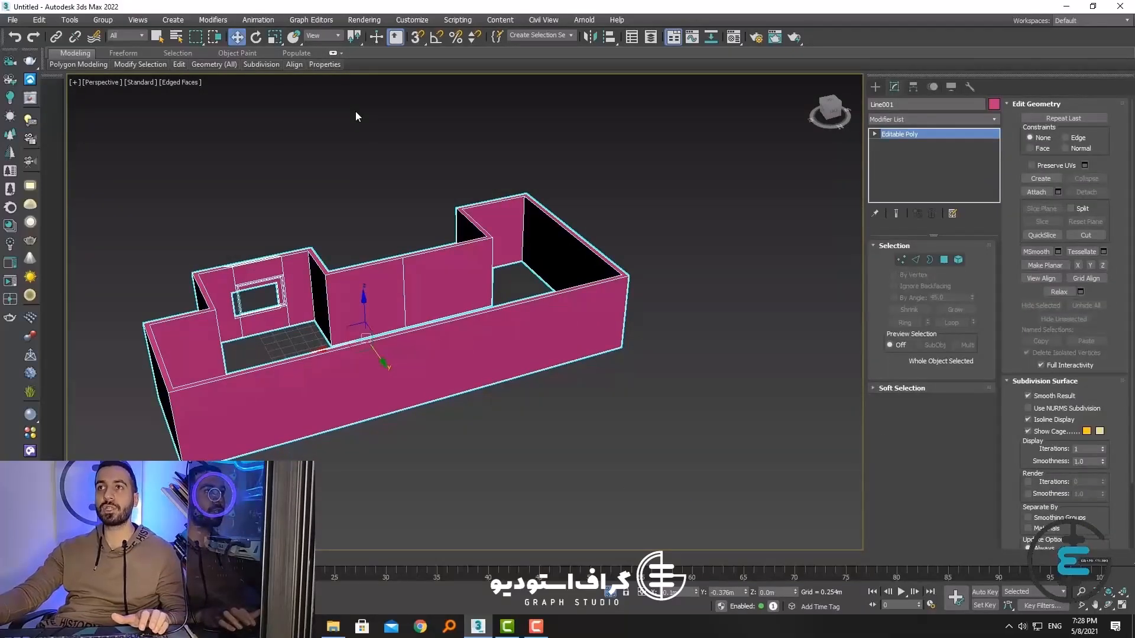
right_click(835, 37)
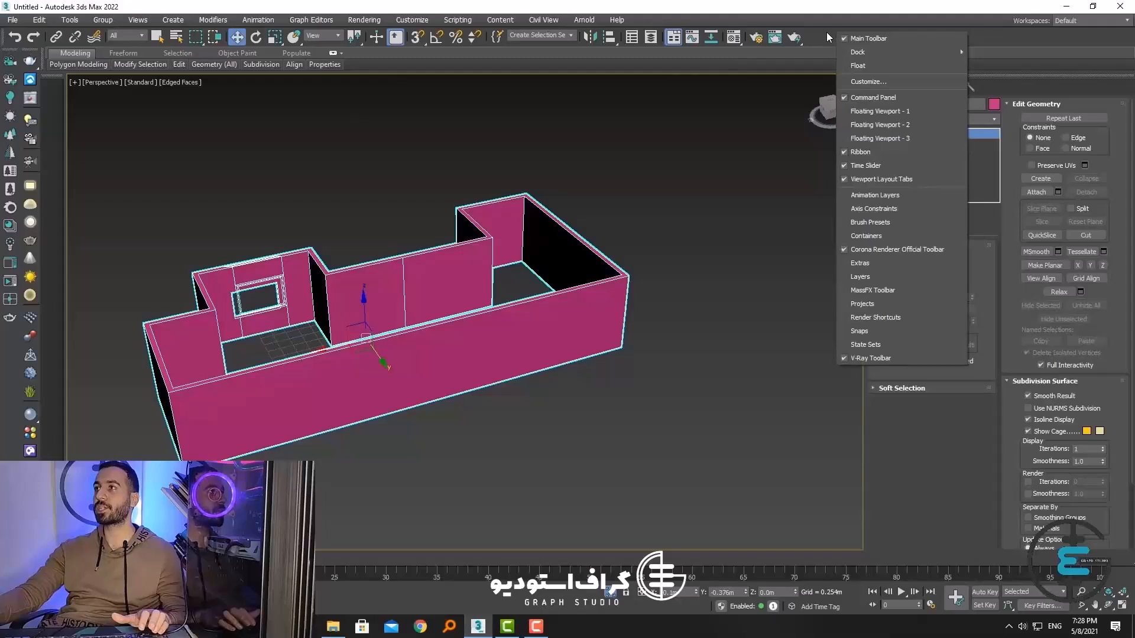
left_click(861, 152)
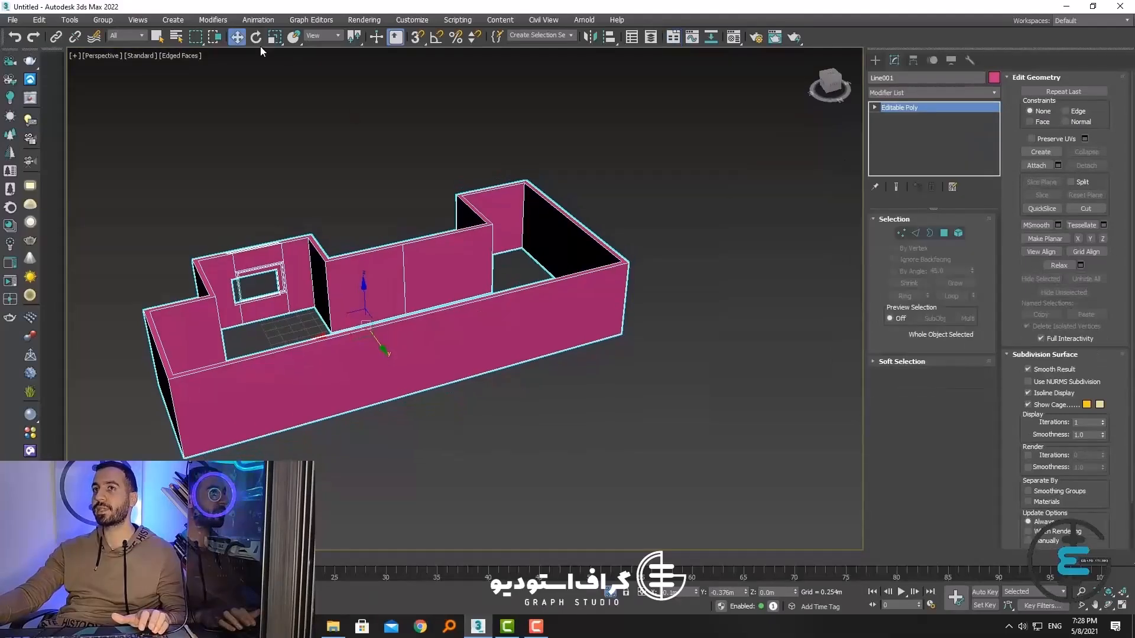
right_click(851, 37)
left_click(875, 155)
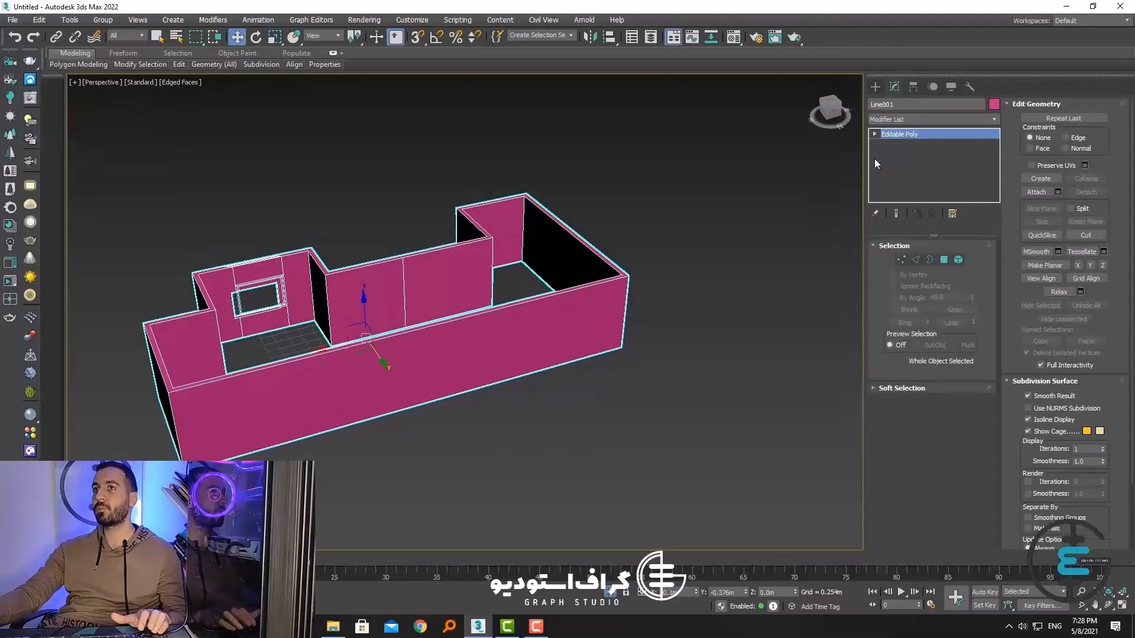
left_click(333, 52)
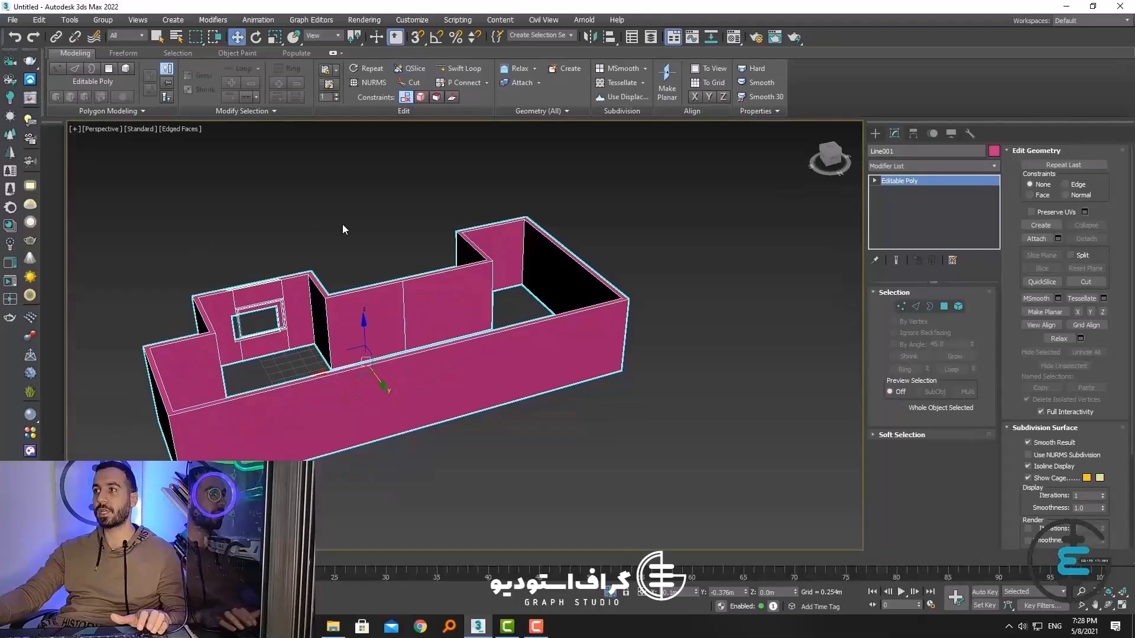
Step: Try placing a Swift Loop edge on the long wall with the whole object selected
left_click(449, 72)
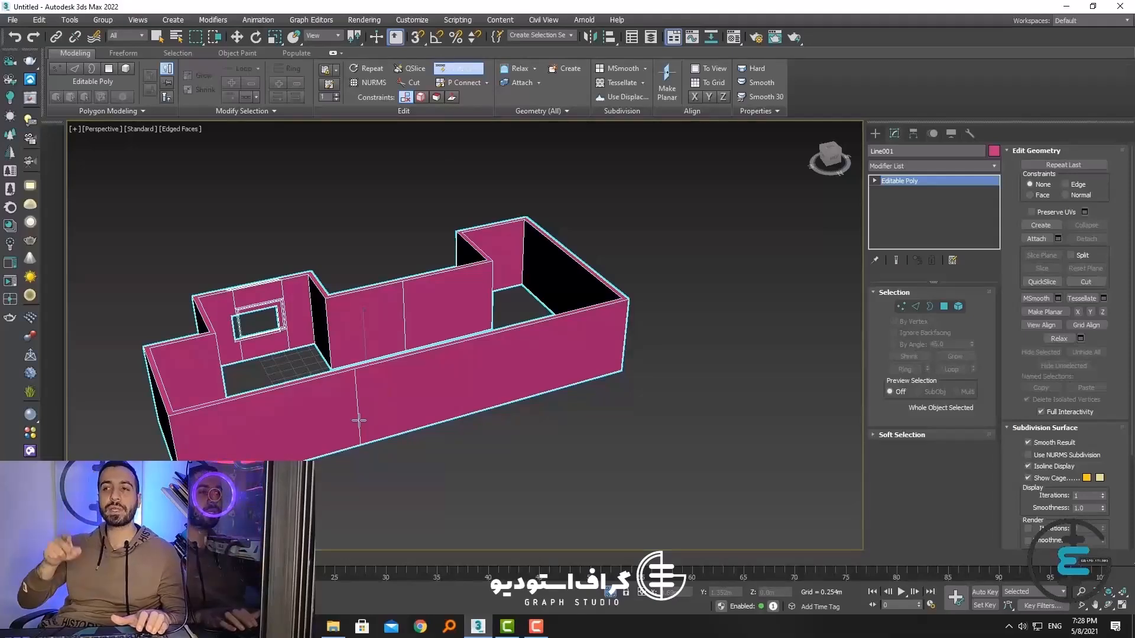
middle_click_drag(353, 419, 375, 419, "alt")
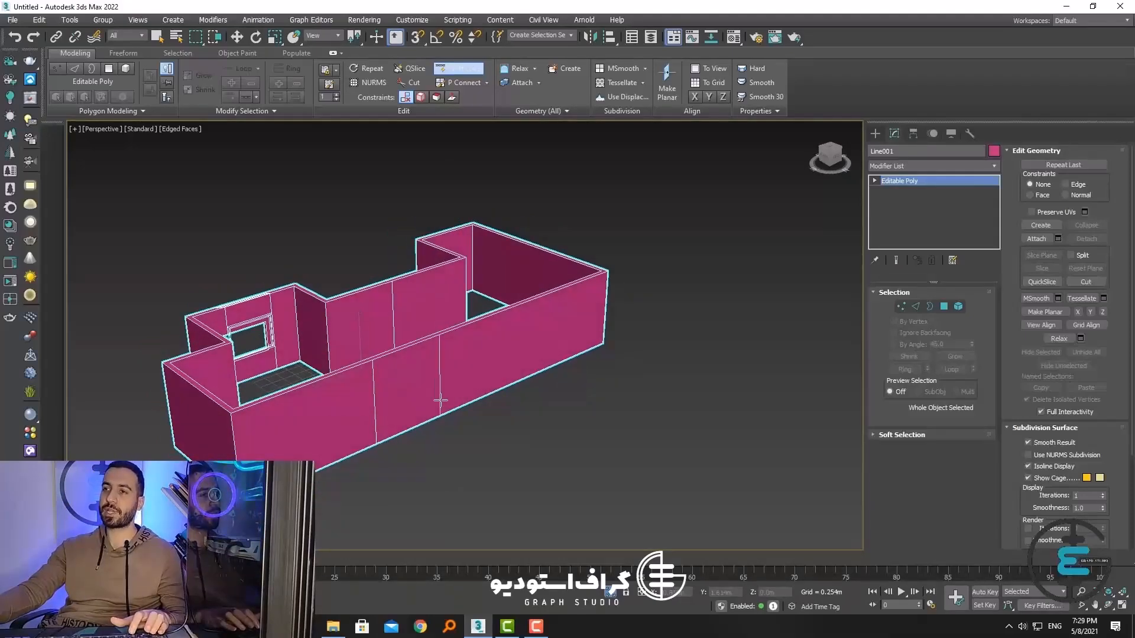
middle_click_drag(569, 350, 492, 435, "alt")
Step: Select the long wall's polygons at polygon level, on both its outer and inner sides
left_click(944, 307)
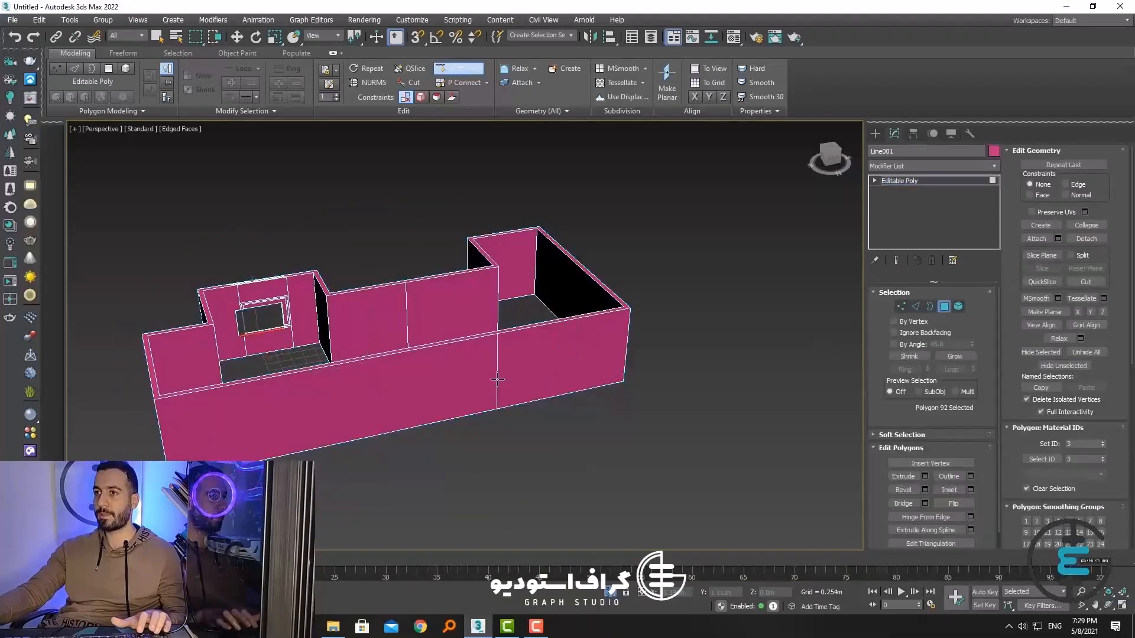
left_click(470, 75)
left_click(456, 390)
left_click(402, 405, "ctrl")
middle_click_drag(455, 390, 538, 487, "alt")
Step: Divide the long wall's outer face with four vertical edges using Swift Loop, keeping its polygons selected
left_click(459, 72)
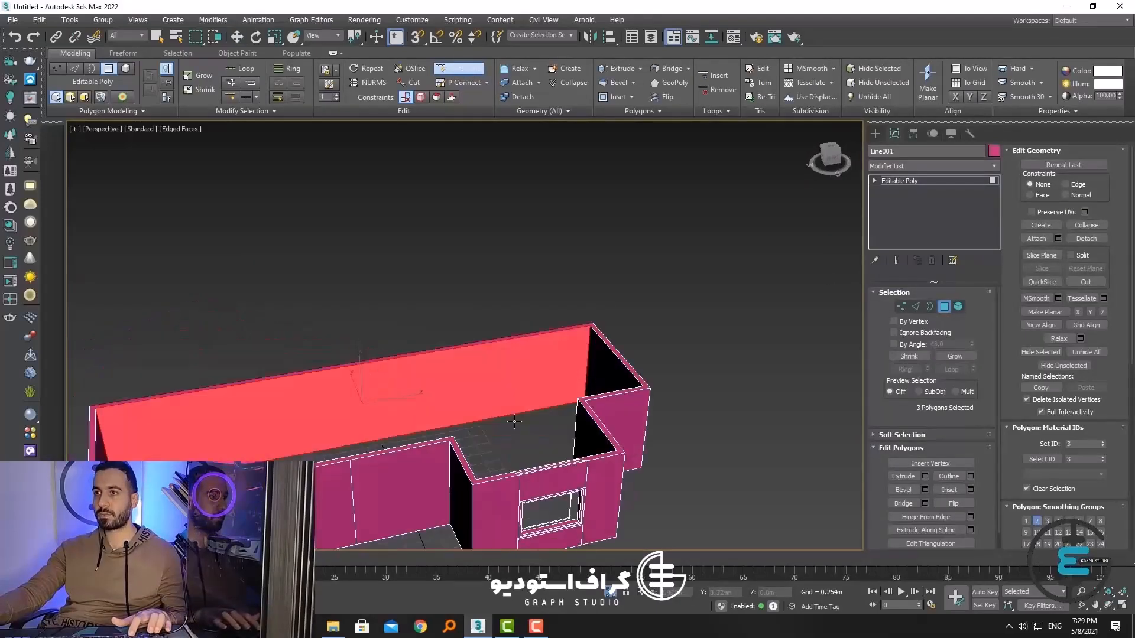
middle_click_drag(514, 421, 295, 384, "alt")
left_click(329, 436, "ctrl")
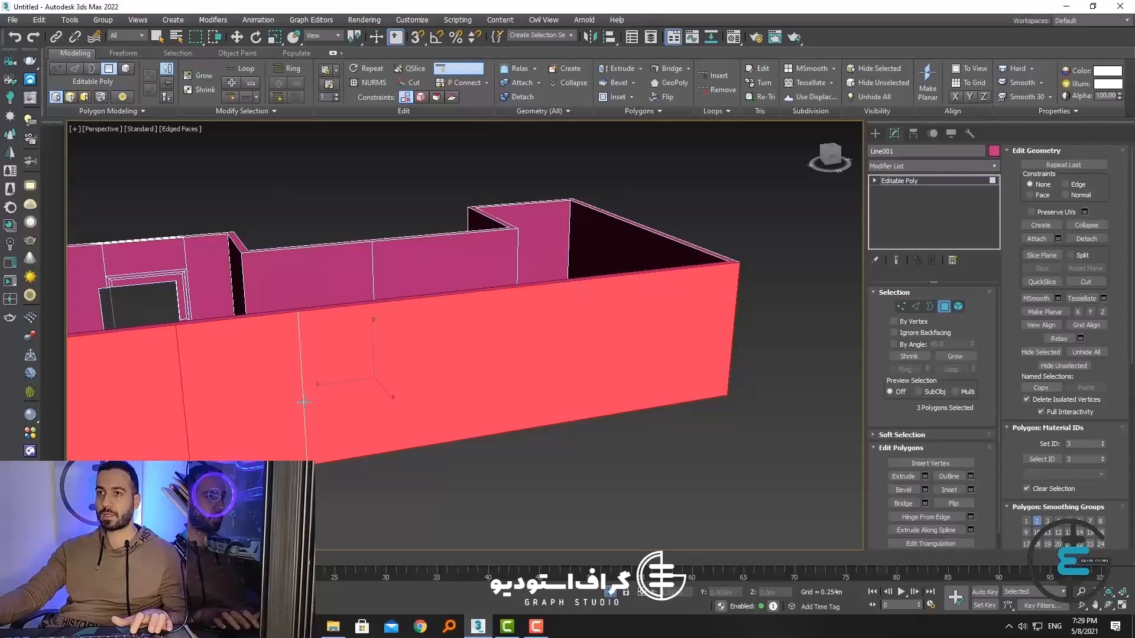
mouse_move(304, 402)
middle_mouse_down("alt")
mouse_move(473, 413)
mouse_move(292, 414)
middle_mouse_up("alt")
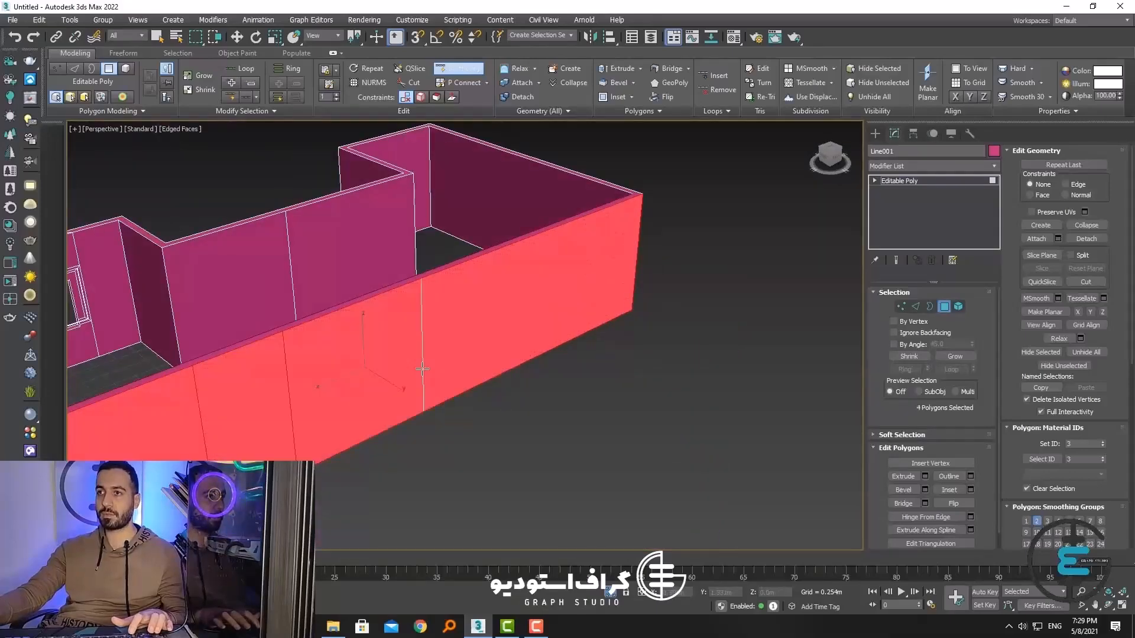
left_click(526, 320, "ctrl")
middle_click_drag(526, 320, 501, 424, "alt")
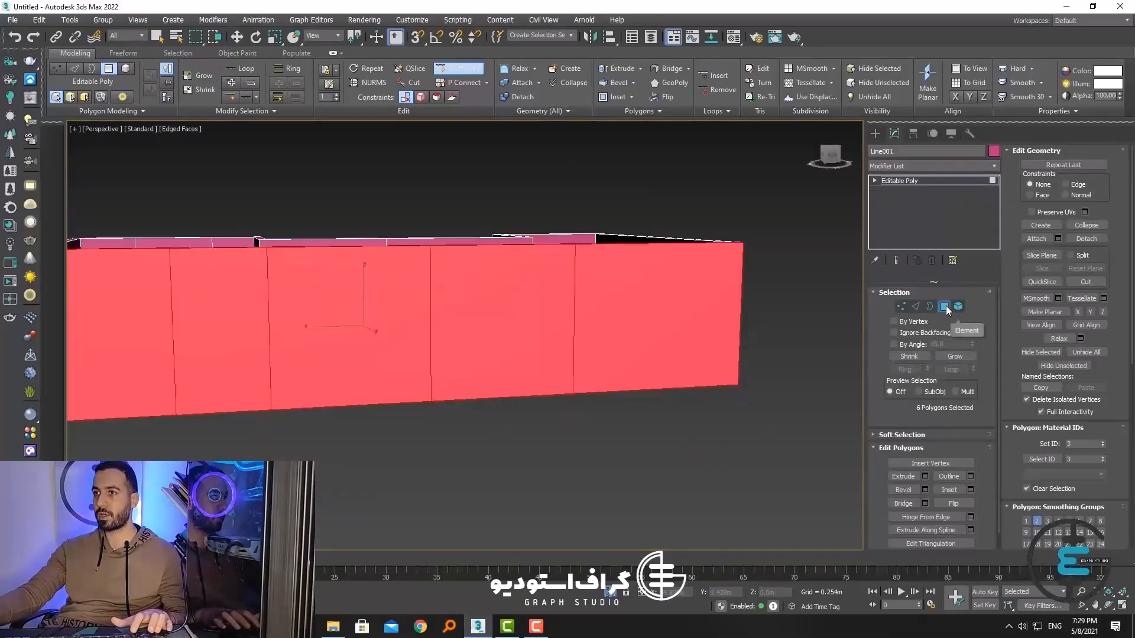
Step: Leave Swift Loop and select only the three middle polygons of the long wall's outer face
key("w")
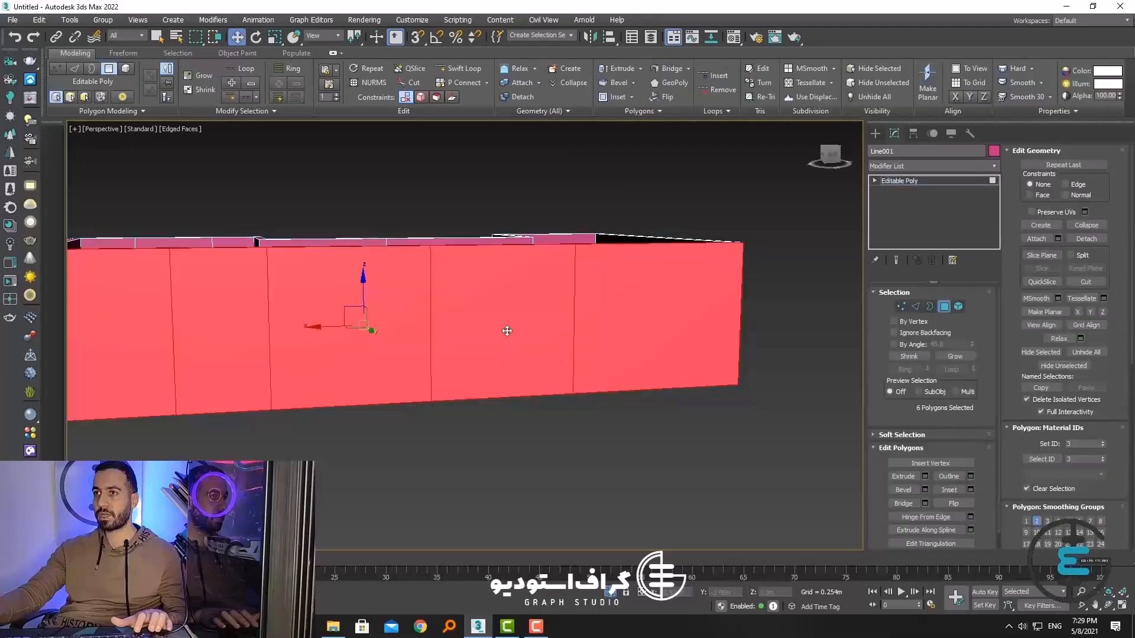
left_click(507, 331)
left_click(322, 334, "ctrl")
left_click(212, 338, "ctrl")
scroll(283, 366, "down", 4)
scroll(288, 371, "up", 2)
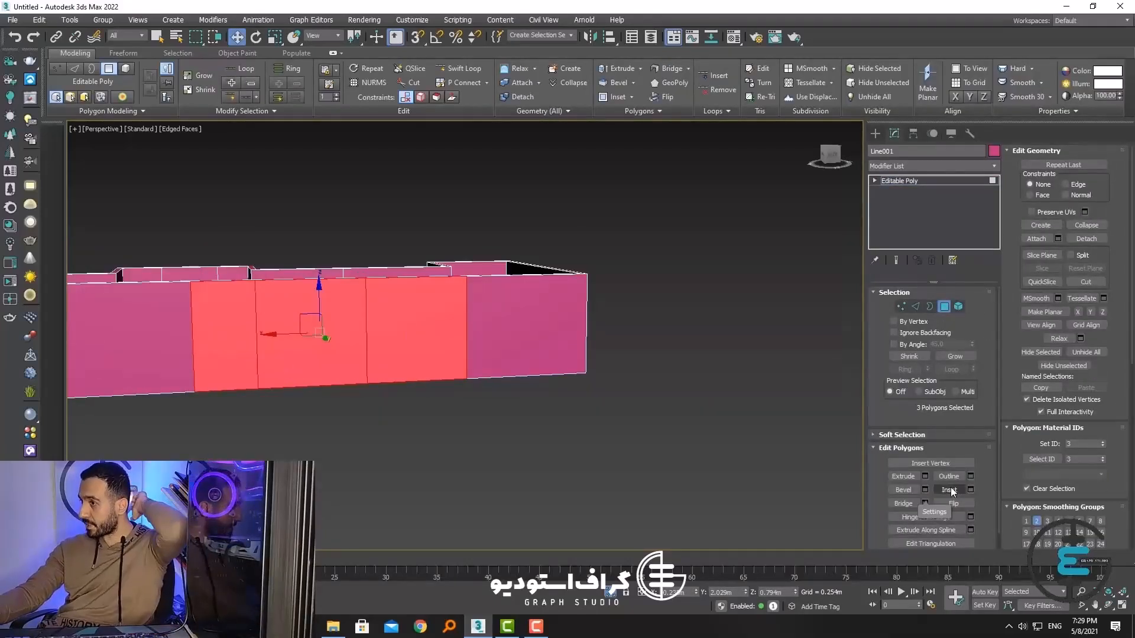
Step: Inset the long wall's three selected polygons by 0.034 m, using the By Polygon option
left_click(970, 491)
mouse_move(473, 359)
left_mouse_down()
mouse_move(475, 253)
mouse_move(476, 359)
left_mouse_up()
scroll(329, 325, "up", 3)
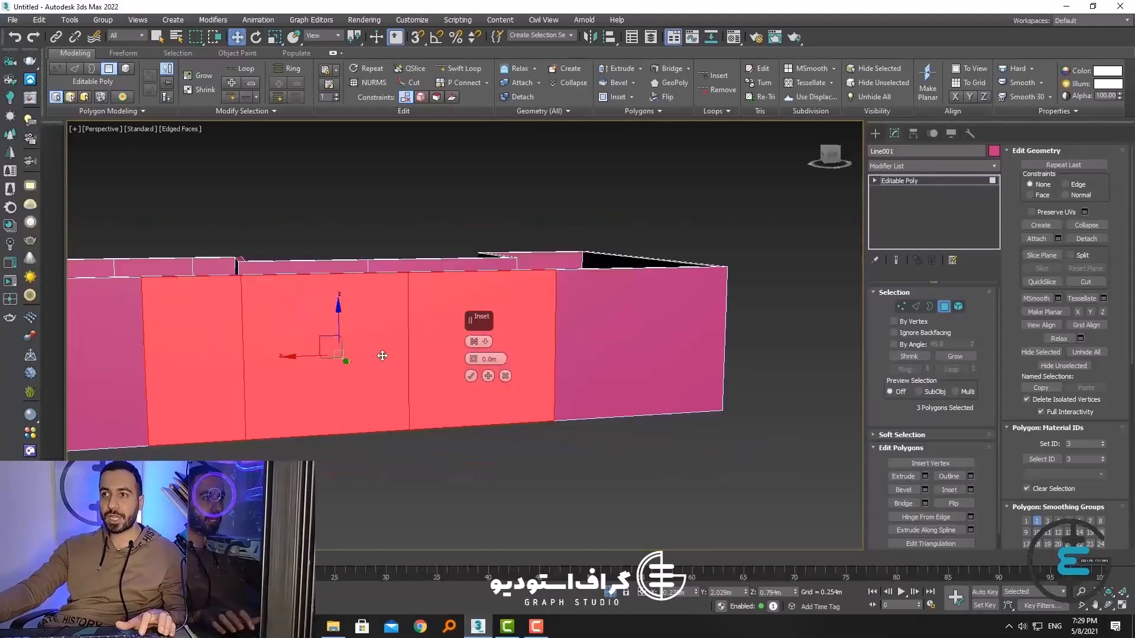
middle_click_drag(383, 356, 429, 387, "alt")
key("super")
left_click(456, 454)
key("ctrl+z")
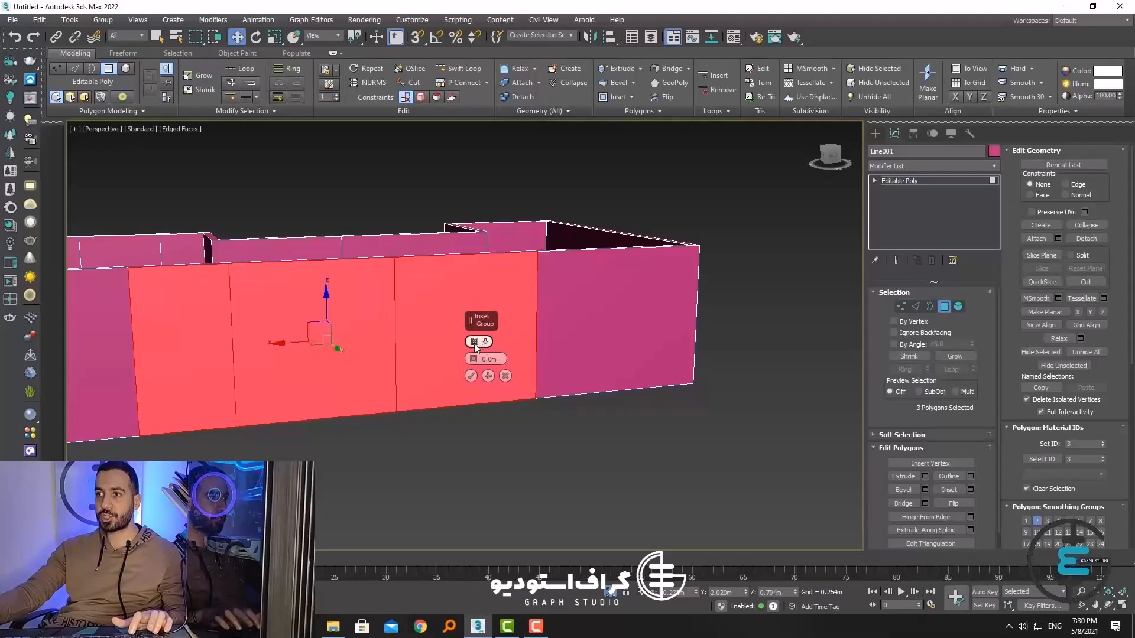
left_click(483, 343)
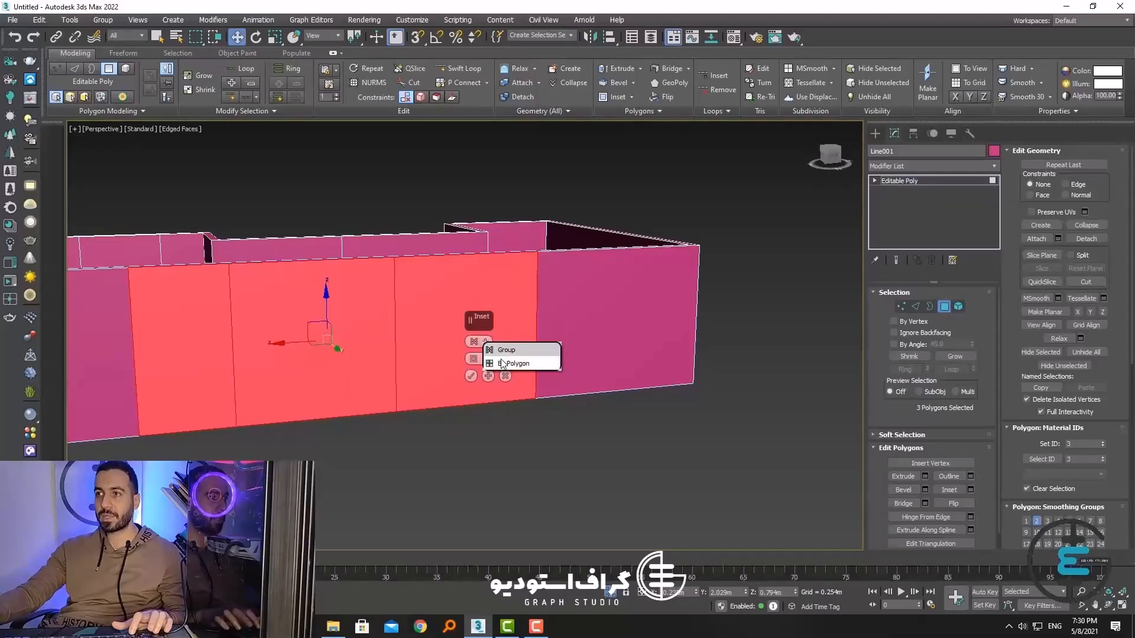
left_click(500, 365)
left_click_drag(475, 360, 486, 352)
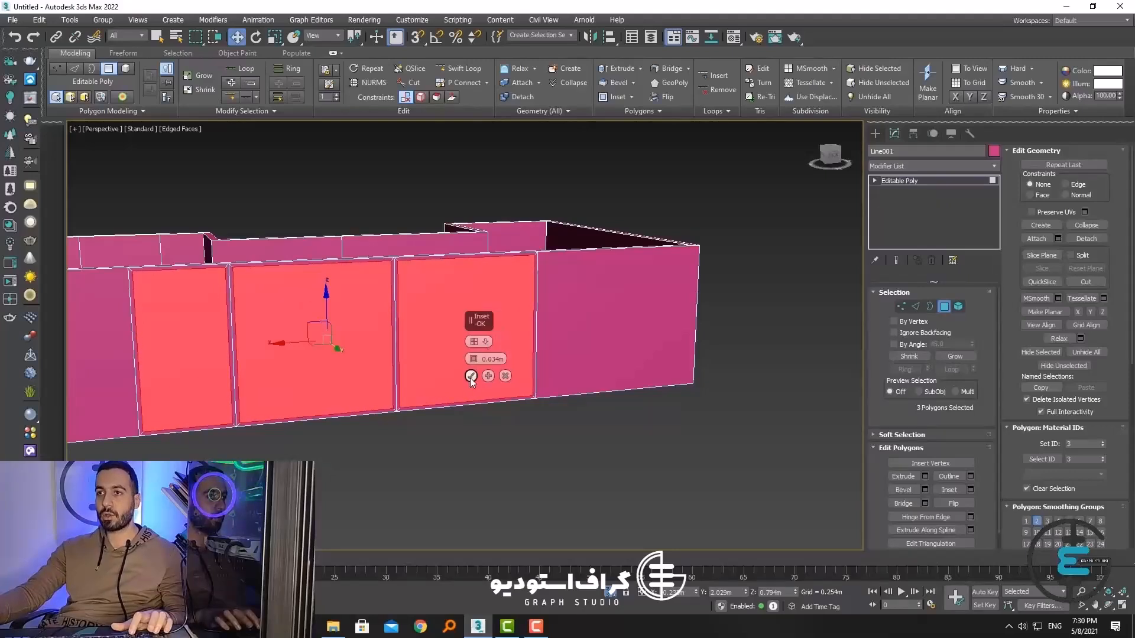
left_click(471, 376)
Step: Try opening the long wall by scaling the three inset polygons down vertically and deleting them, and undo both changes
scroll(275, 302, "up", 3)
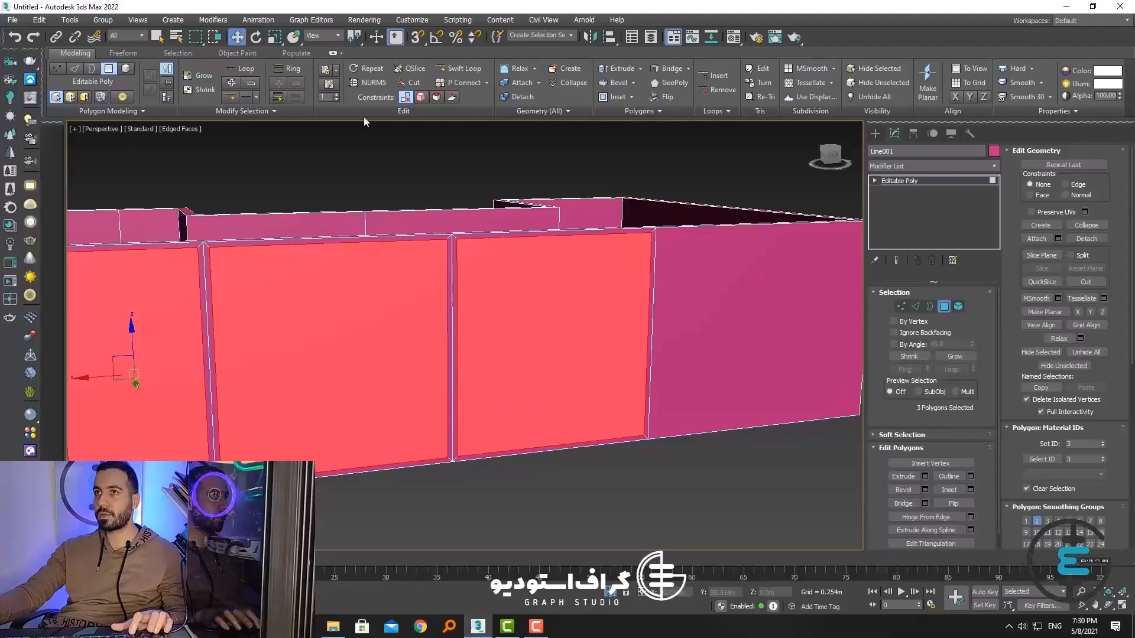
key("r")
left_click_drag(132, 337, 138, 359)
middle_click_drag(337, 387, 312, 435, "alt")
key("w")
key("Delete")
scroll(374, 414, "down", 8)
middle_click_drag(375, 415, 400, 372, "alt")
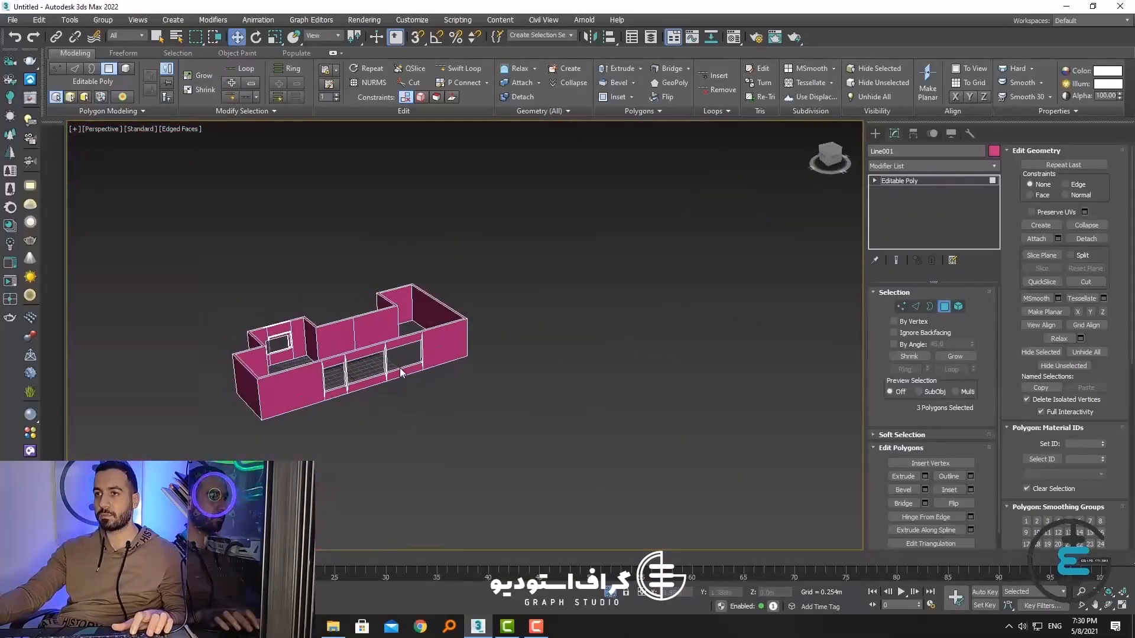
scroll(367, 375, "up", 8)
scroll(366, 376, "down", 6)
key("ctrl+z")
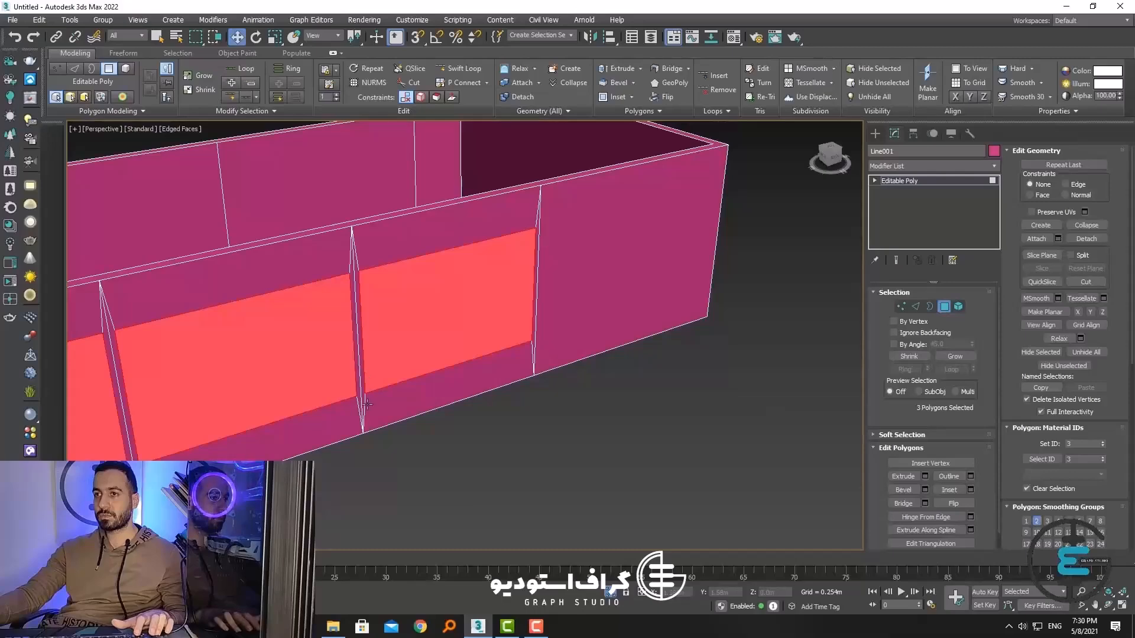
scroll(366, 402, "up", 3)
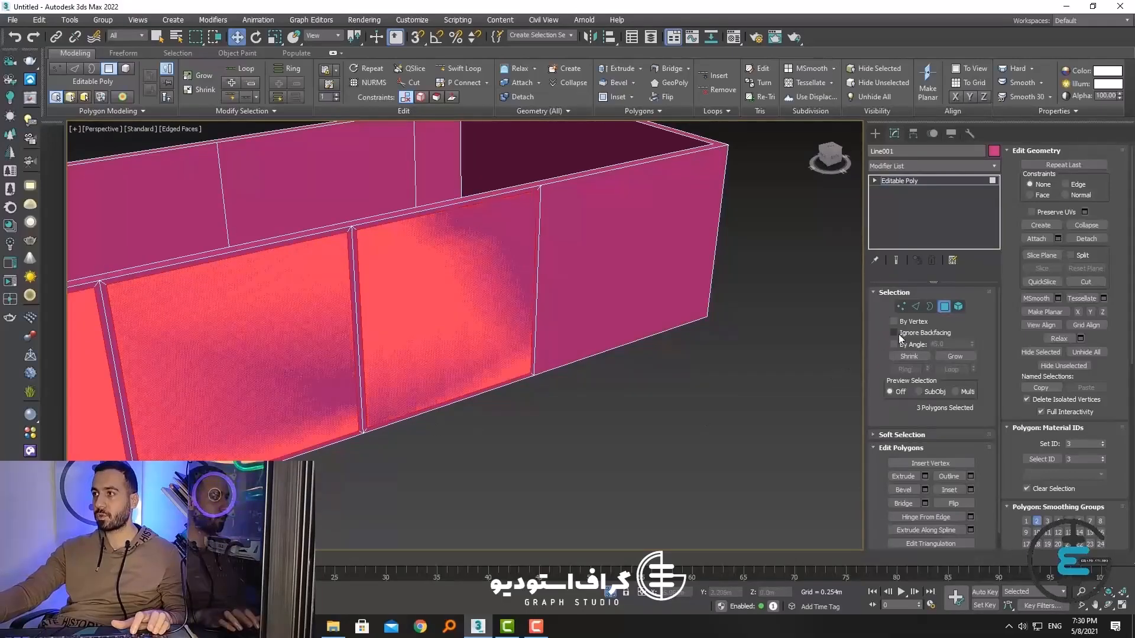
Step: Select the whole ring of vertical edges around the walls at edge level
left_click(916, 306)
left_click(904, 370)
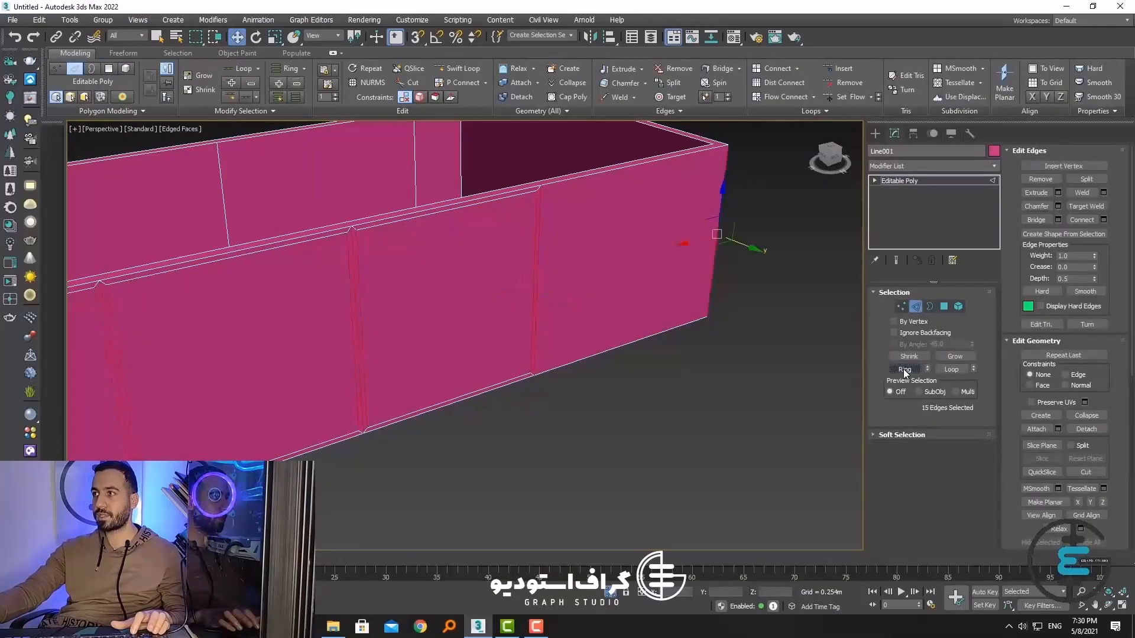
left_click(1102, 221)
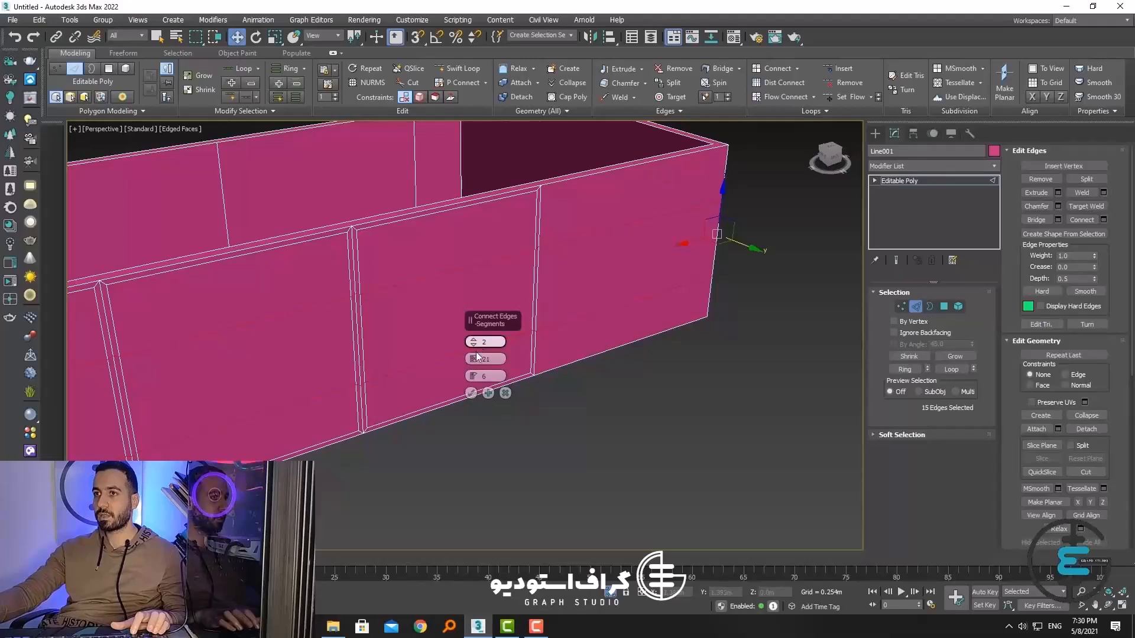
left_click_drag(476, 356, 479, 320)
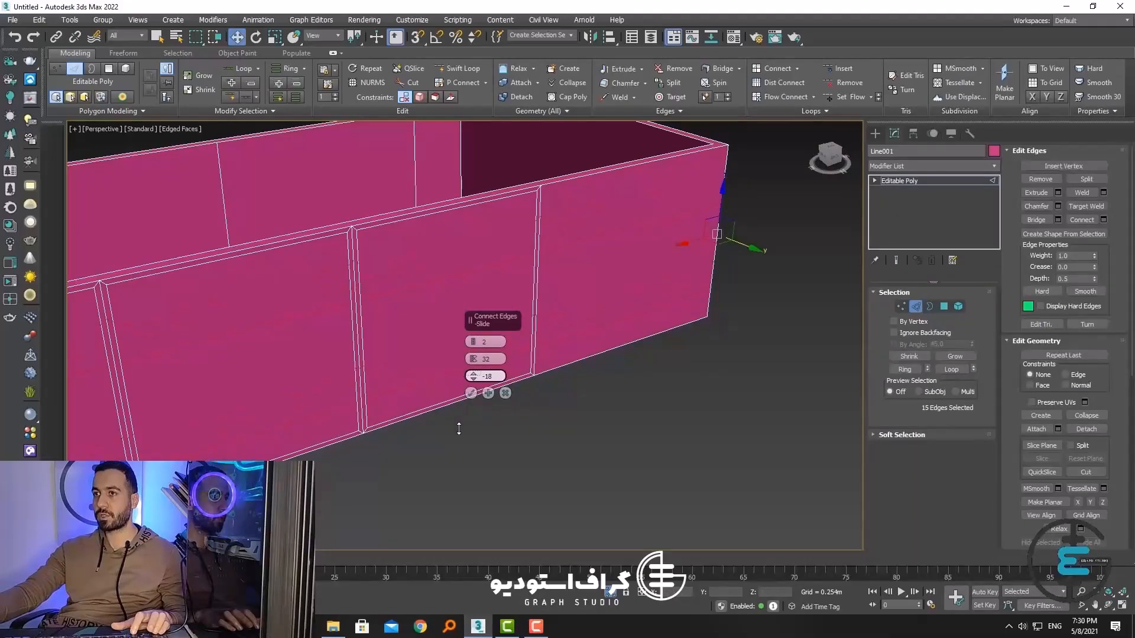
left_click(505, 395)
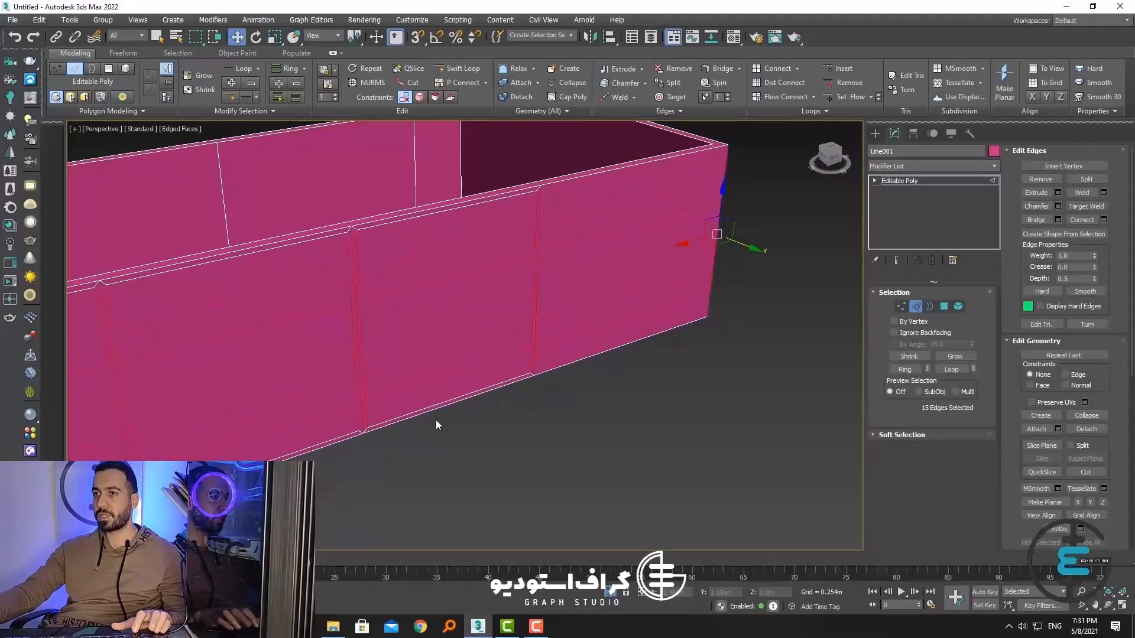
left_click(1103, 220)
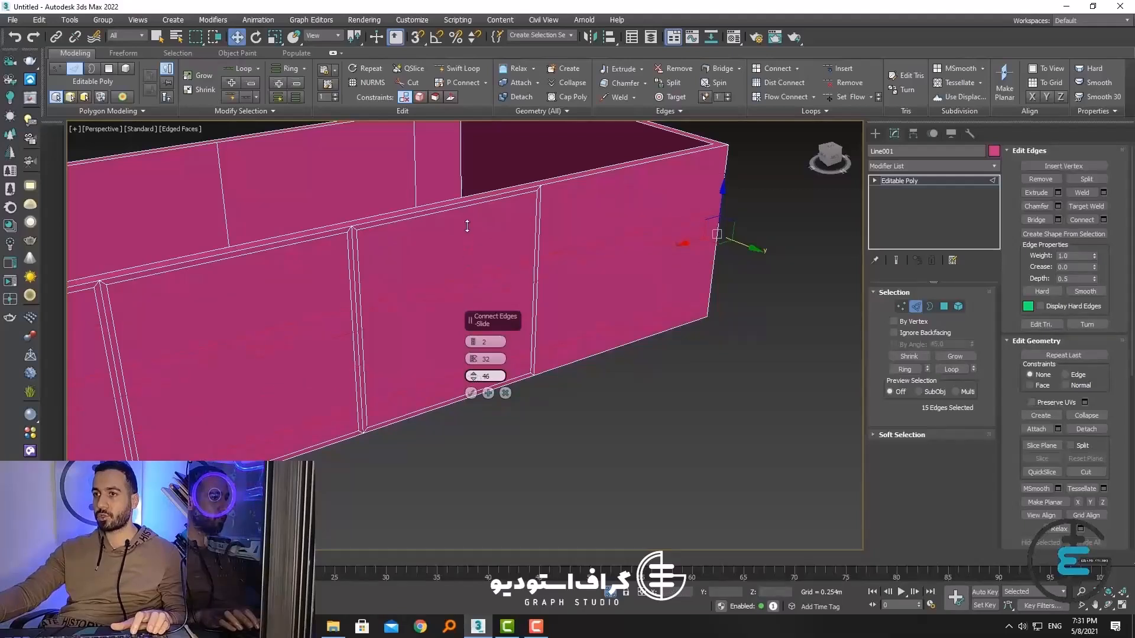
left_click_drag(467, 225, 468, 219)
left_click(507, 395)
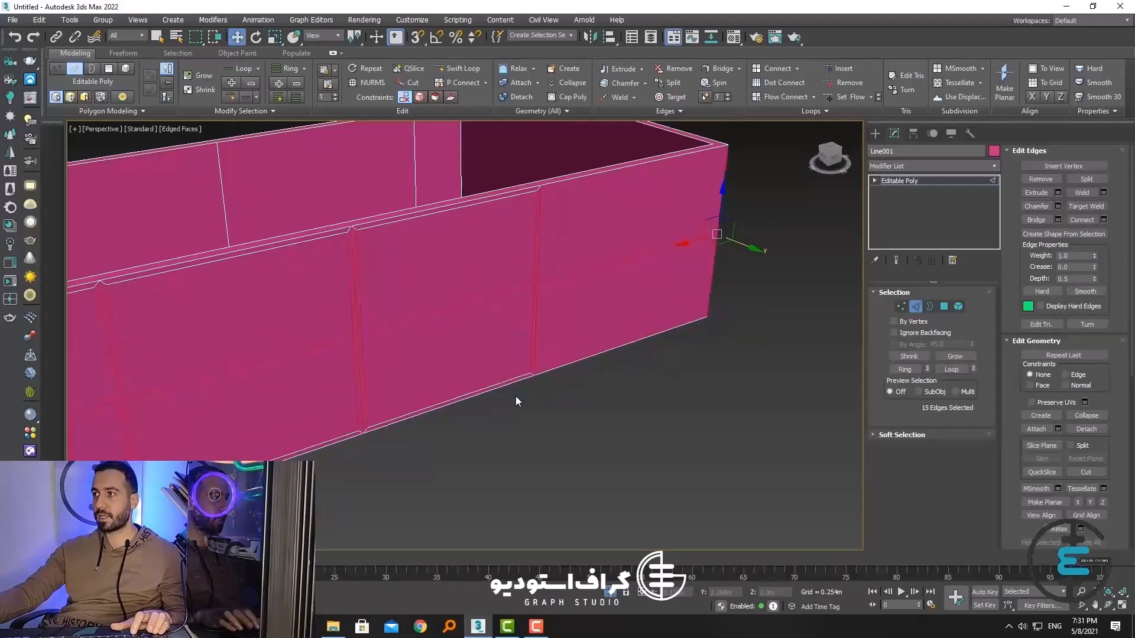
Step: Connect the selected vertical edges with one segment at slide 100, placing an edge loop at the walls' base
left_click(1104, 220)
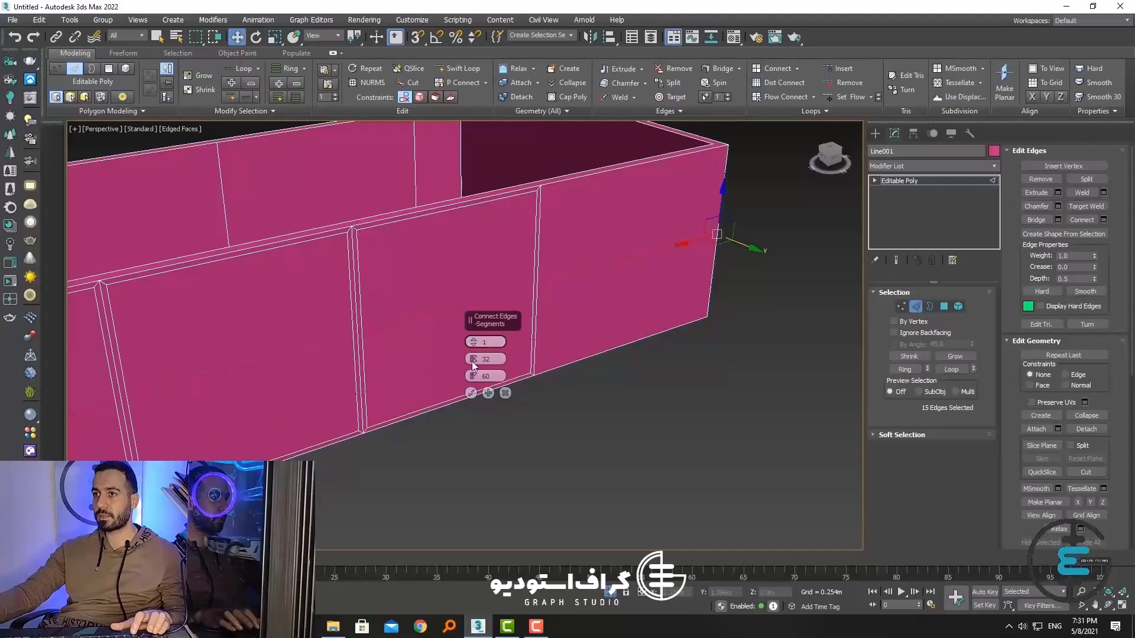
left_click_drag(472, 379, 473, 284)
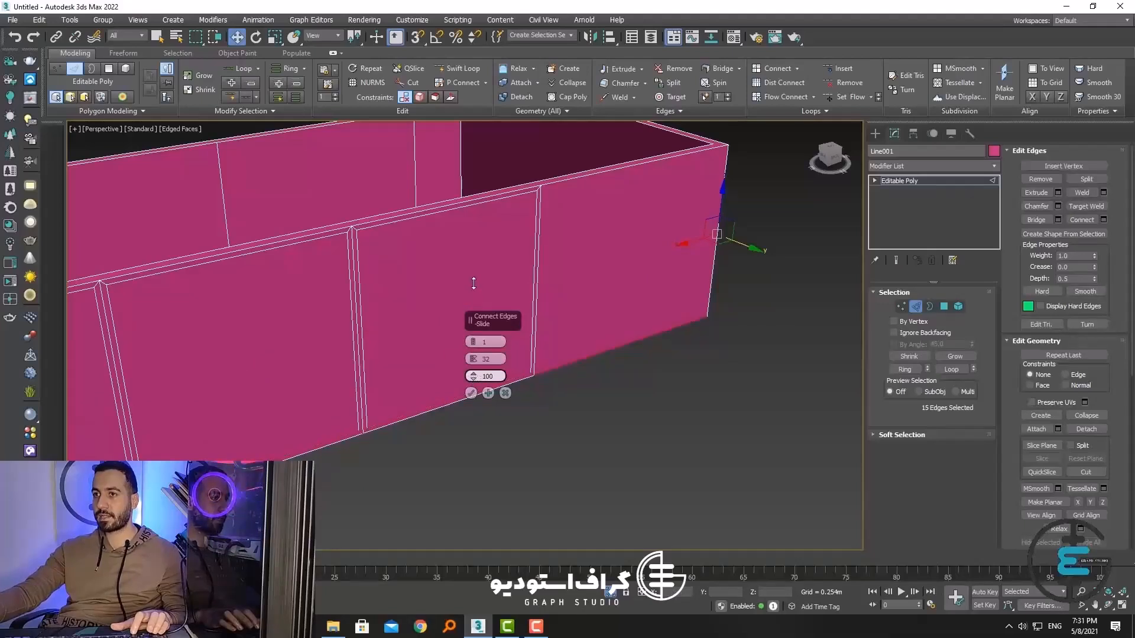
left_click(470, 393)
Step: Try raising the new edge loop from the walls' base with relative Z offsets, undoing each attempt
middle_click_drag(475, 447, 490, 415, "alt")
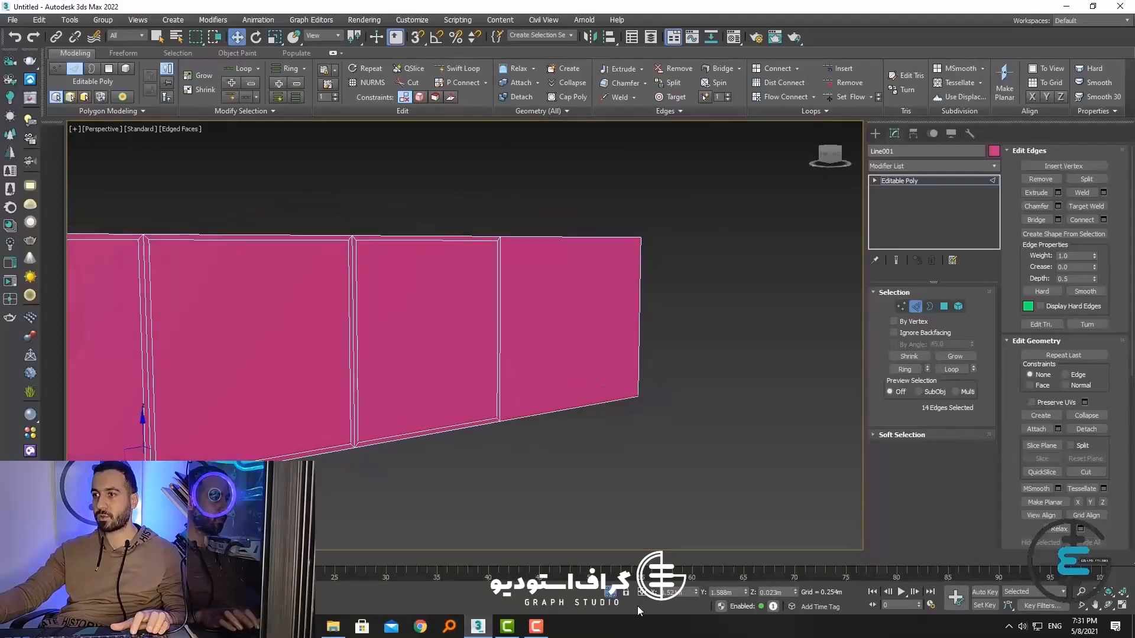
left_click(773, 592)
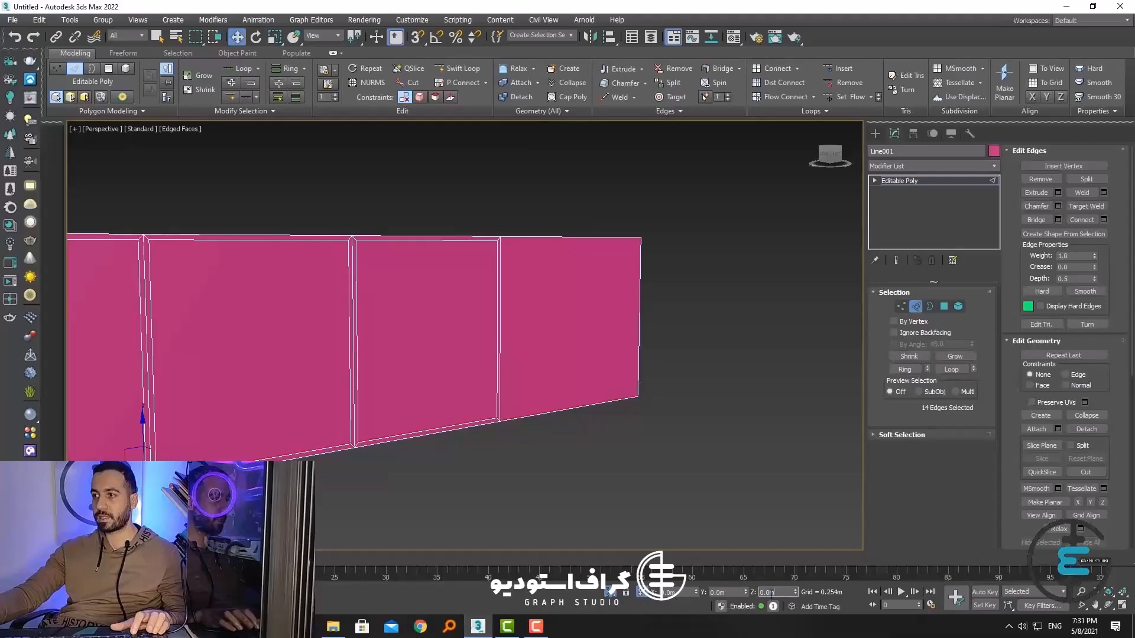
type("0")
key("Return")
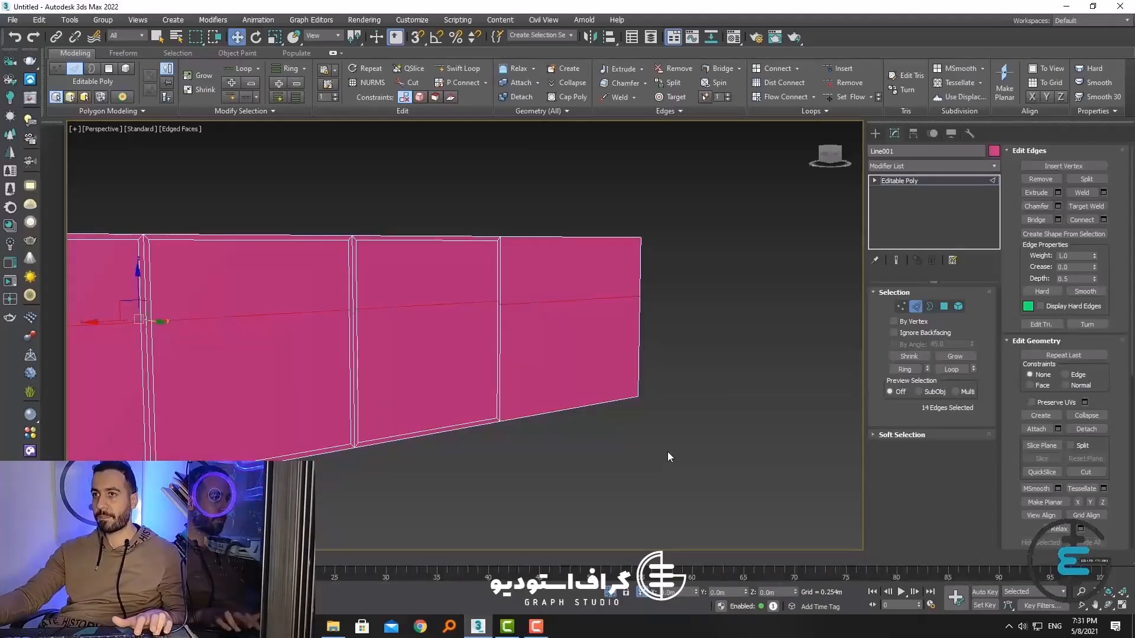
key("ctrl+z")
left_click_drag(779, 593, 642, 608)
type(".4")
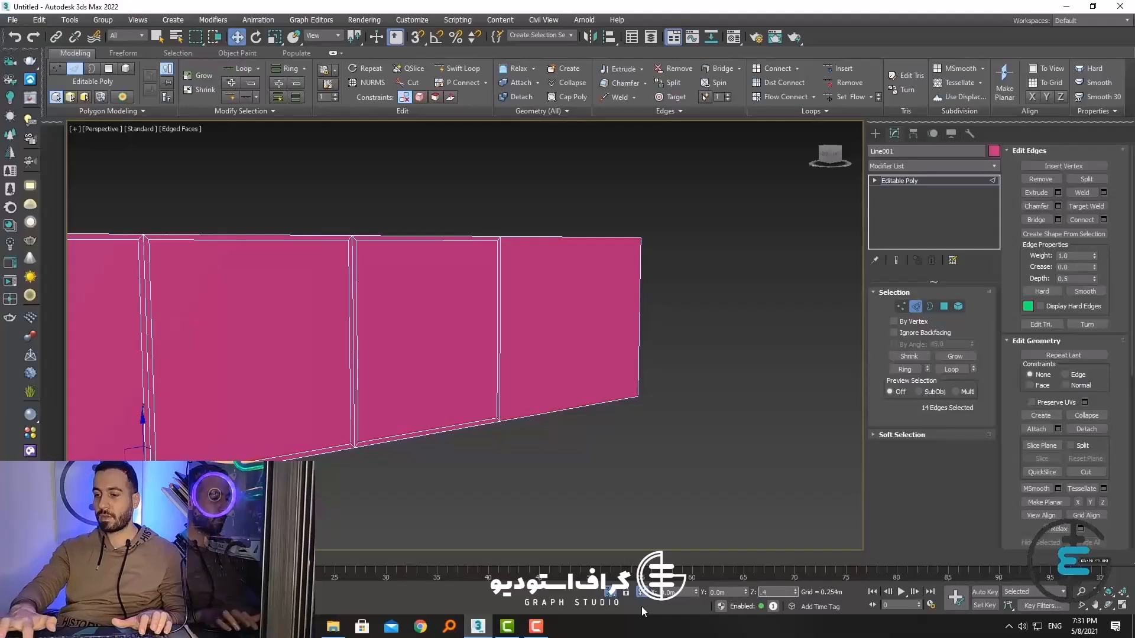
type("5")
key("Return")
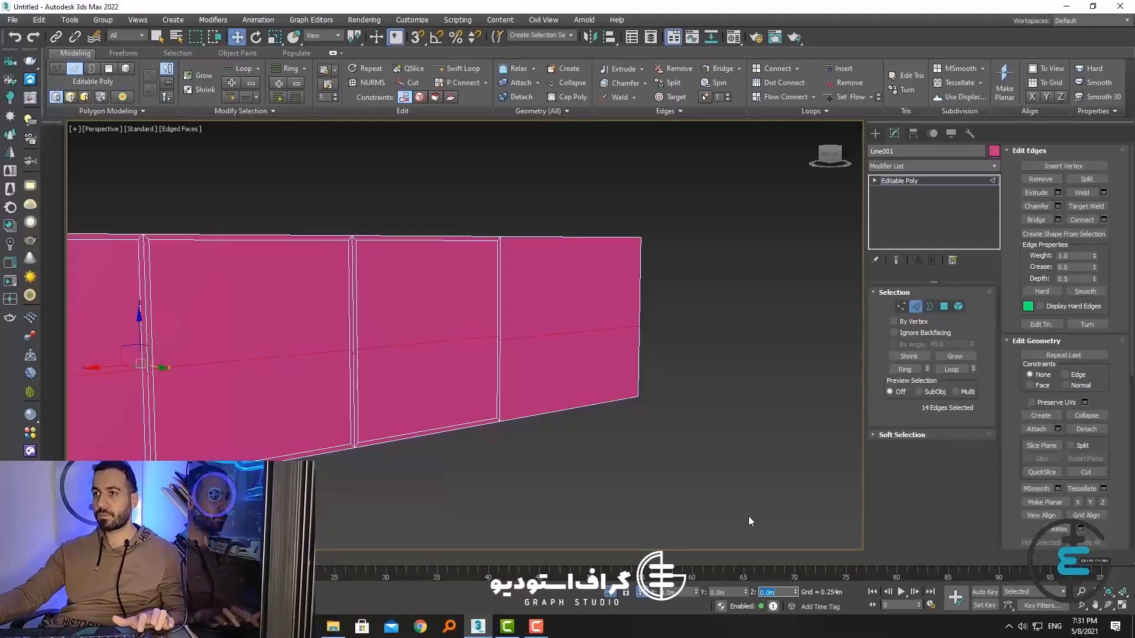
key("ctrl+z")
Step: Raise the new edge loop above the walls' base by a relative Z offset of 0.4 m
double_click(767, 592)
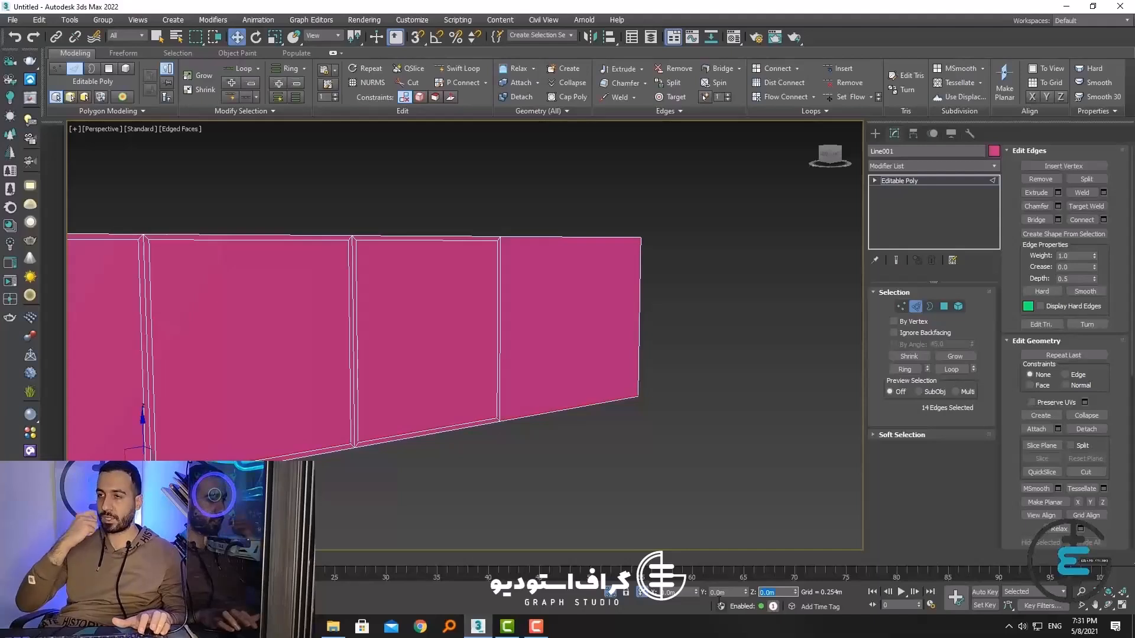
type(".4")
key("Return")
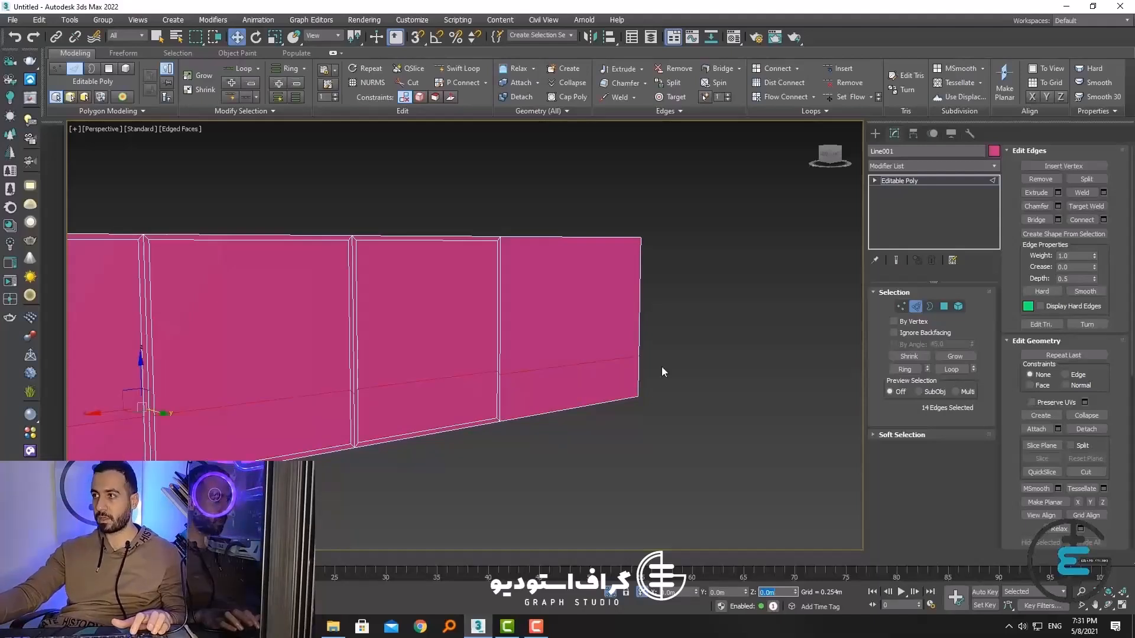
middle_click_drag(491, 406, 493, 440)
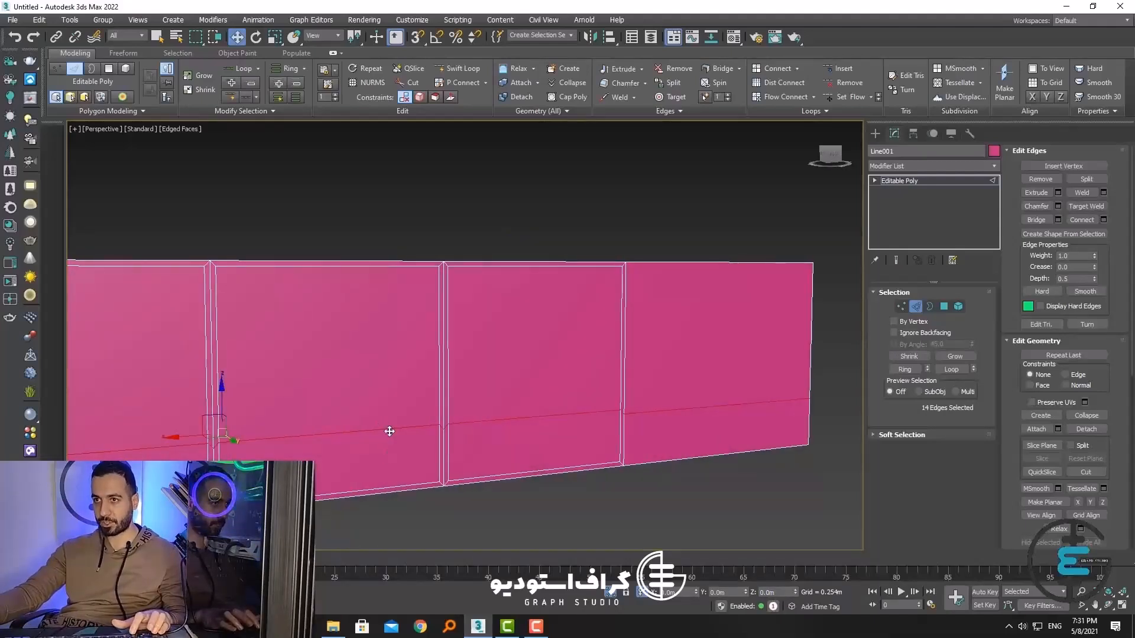
scroll(390, 430, "down", 2)
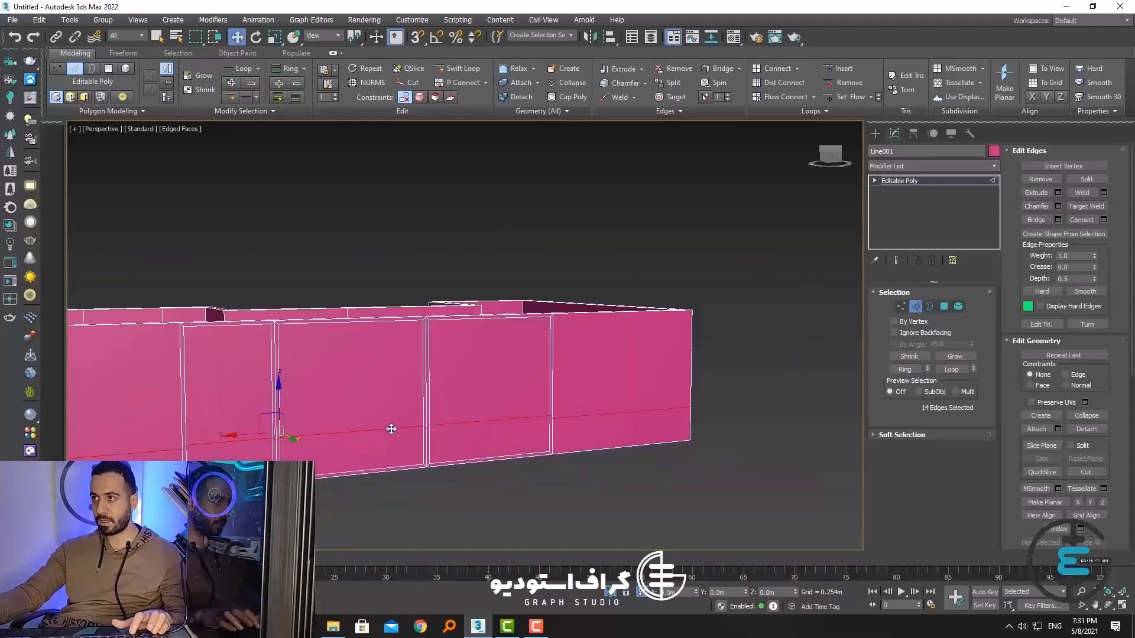
Step: Ring-select the walls' upper vertical edges from the end corner and connect them with one segment near the walls' top
left_click(167, 380)
scroll(464, 372, "down", 4)
left_click(425, 367)
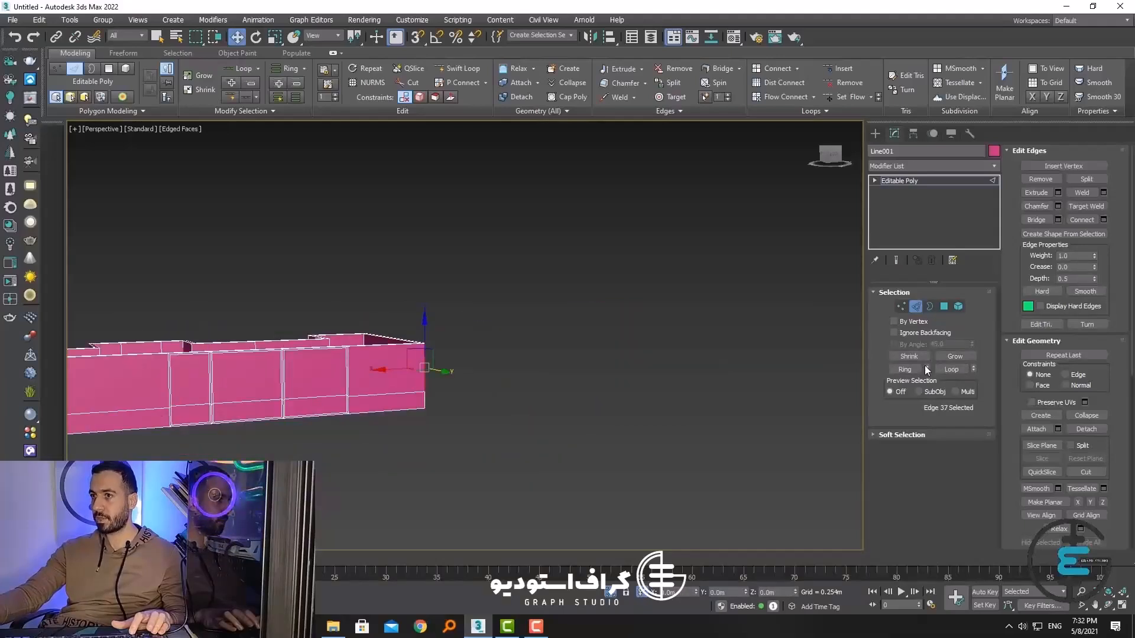
left_click(905, 370)
left_click(1103, 220)
scroll(400, 406, "up", 3)
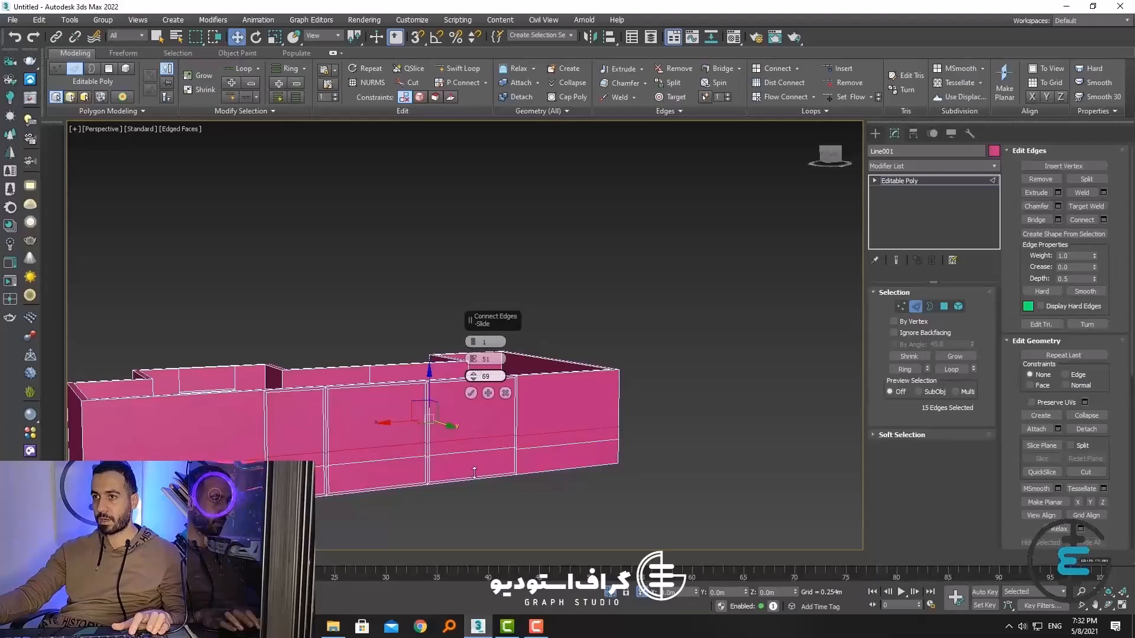
left_click_drag(443, 85, 450, 135)
left_click(471, 393)
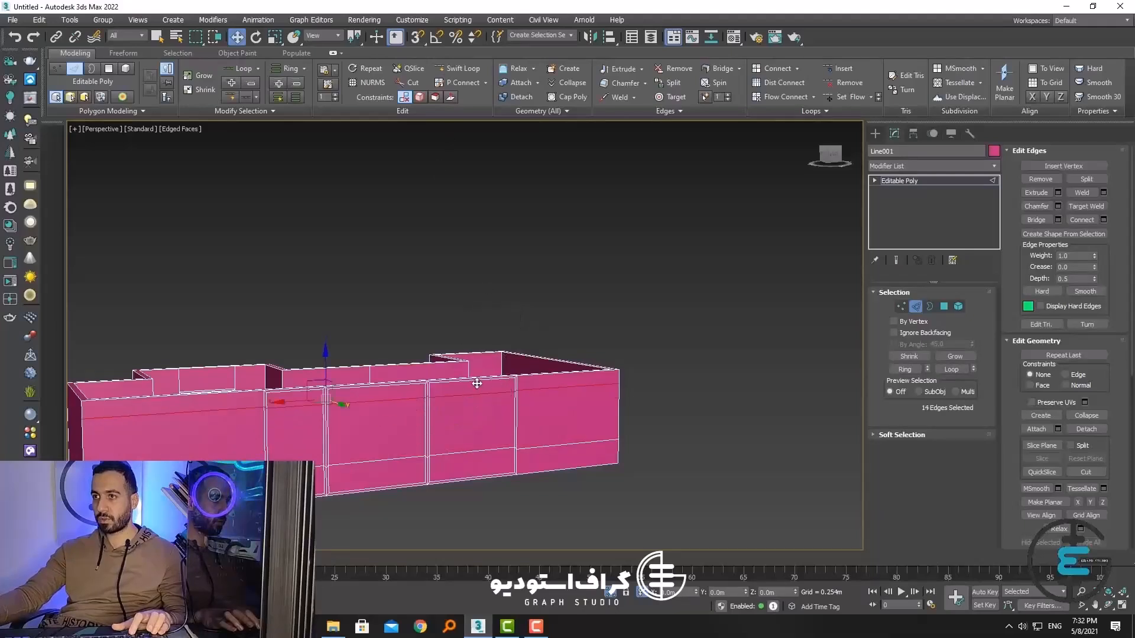
Step: Inset the long wall's three middle polygons between the horizontal loops by 0.034 m each, and delete them to open windows
key("4")
left_click(473, 426)
left_click(379, 426, "ctrl")
left_click(295, 429, "ctrl")
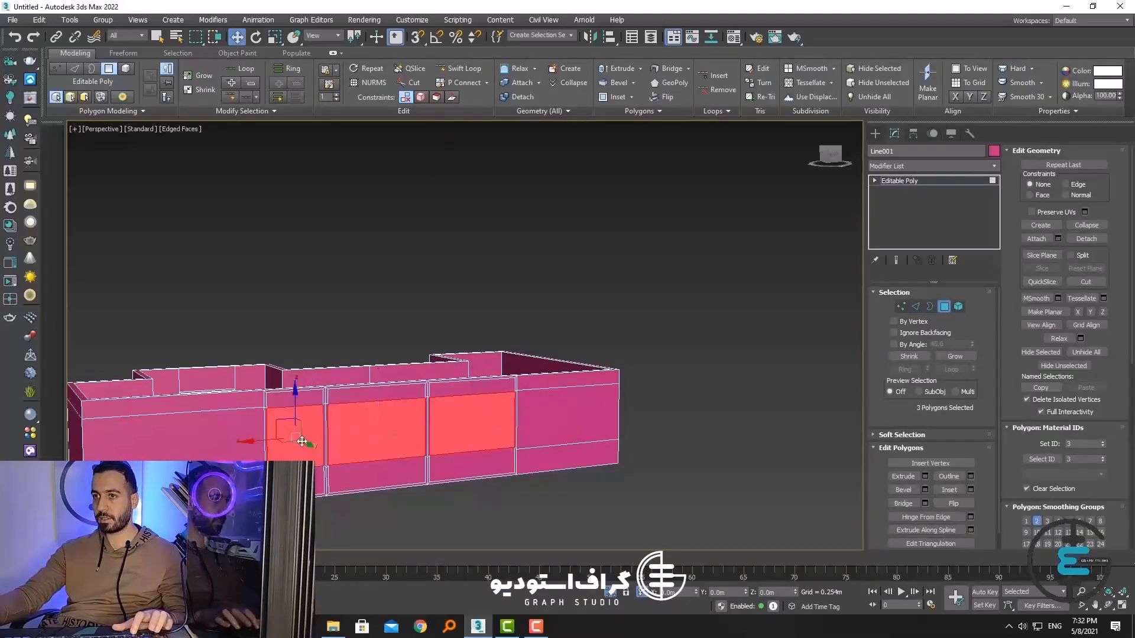
scroll(695, 419, "up", 3)
left_click(971, 489)
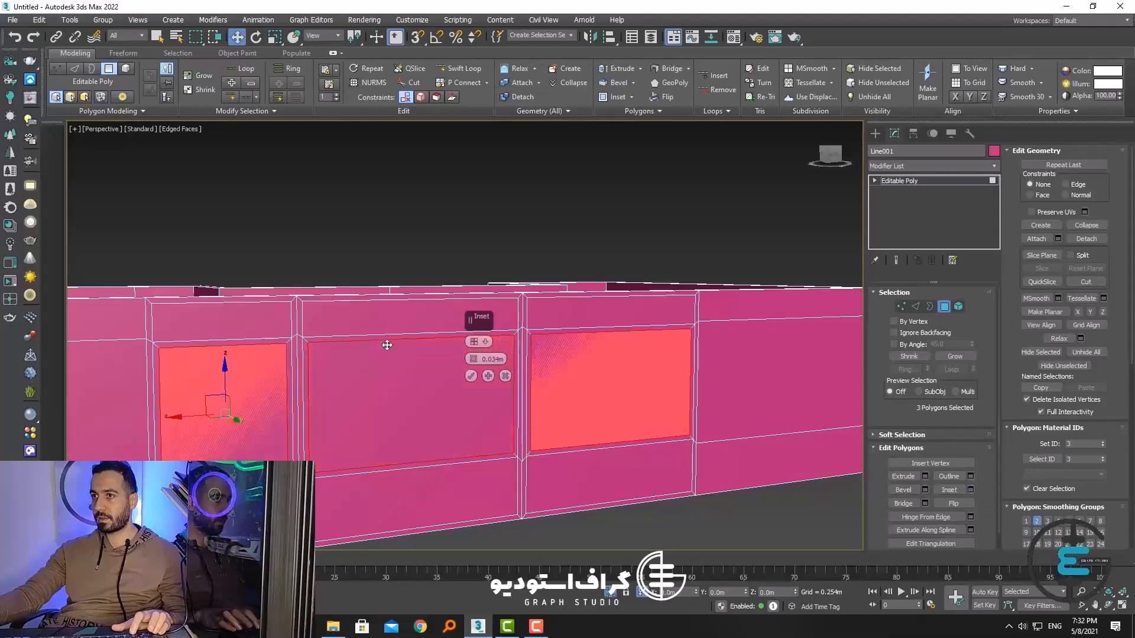
left_click(472, 376)
middle_click_drag(471, 376, 466, 422, "alt")
key("Delete")
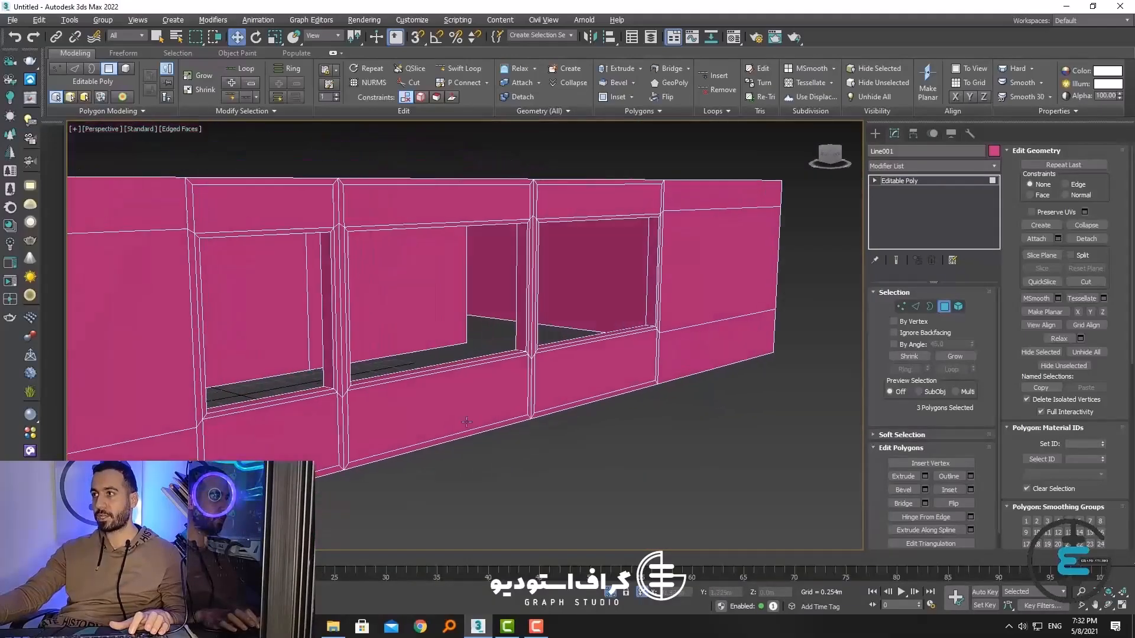
Step: Leave polygon level, select the whole wall object and delete it from the scene
left_click(945, 306)
left_click(944, 307)
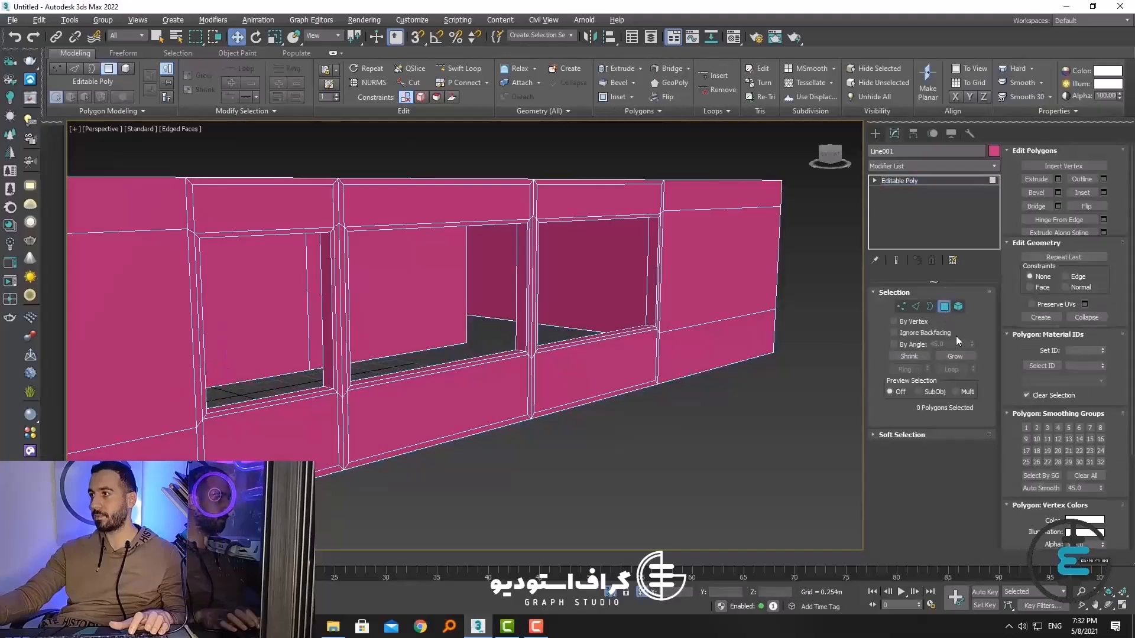
scroll(996, 460, "down", 1)
scroll(667, 342, "down", 8)
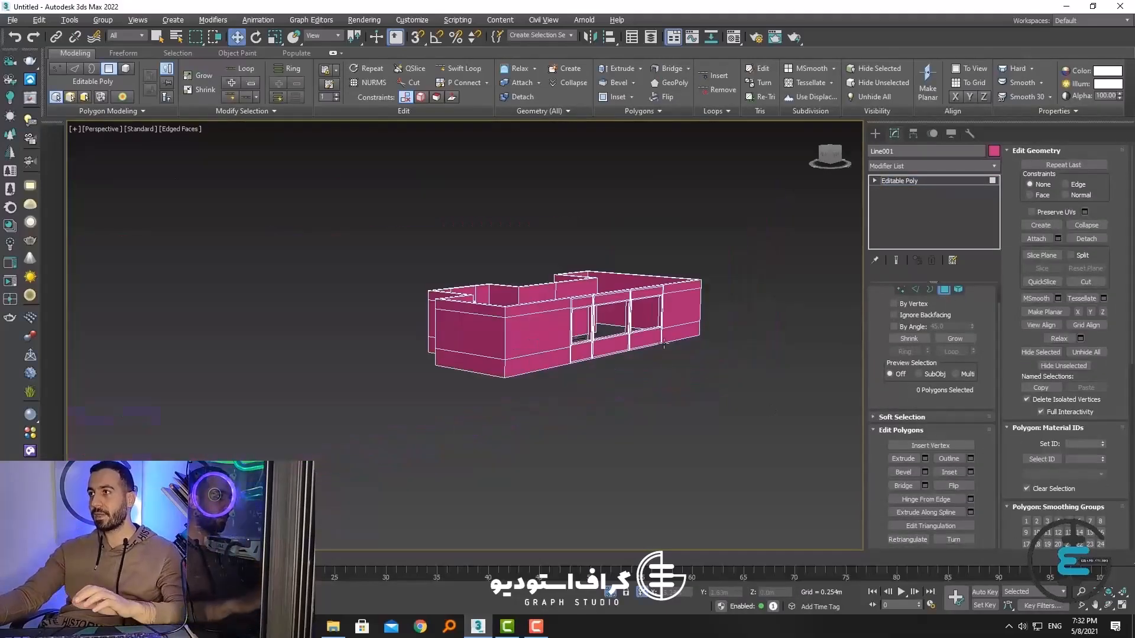
left_click(945, 289)
left_click_drag(768, 387, 315, 208)
right_click(488, 337)
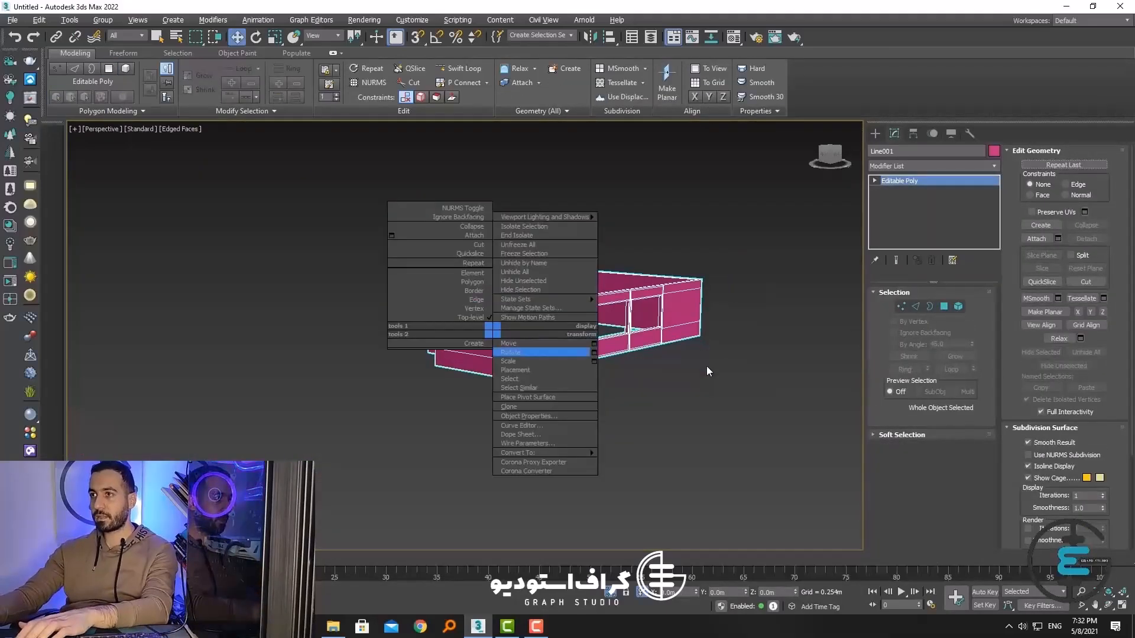
key("Delete")
Step: Create a box about 5.9 m long, 7.3 m wide and 6.2 m high
left_click(875, 133)
left_click(900, 212)
mouse_move(405, 272)
left_mouse_down()
mouse_move(375, 397)
mouse_move(408, 450)
left_mouse_up()
right_click(424, 218)
left_click_drag(425, 290, 392, 444)
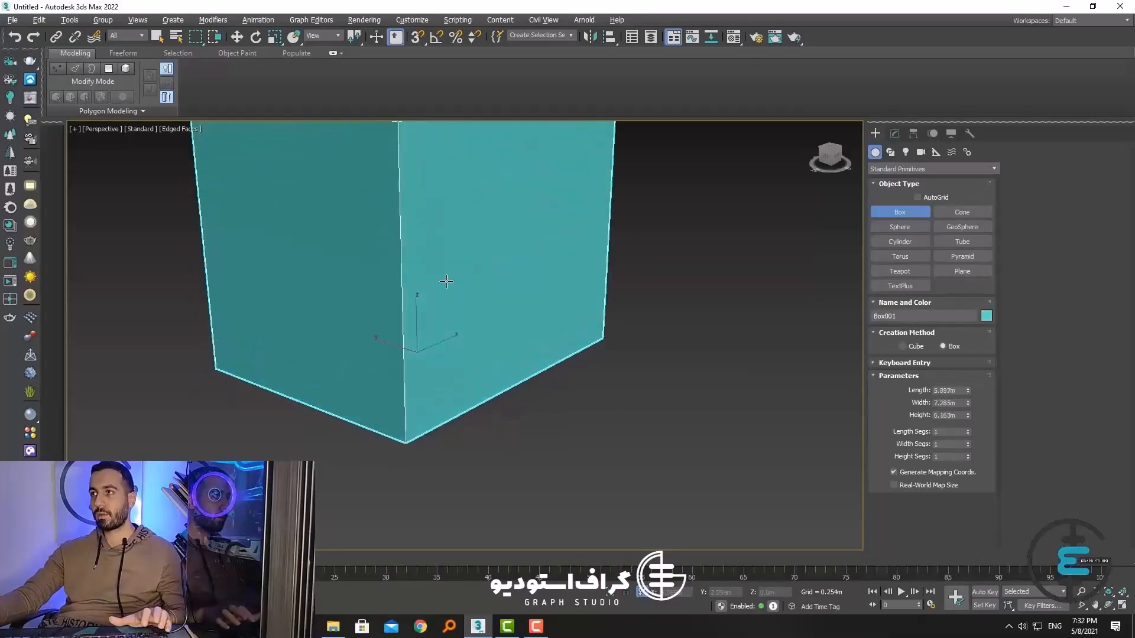
Step: Finish placing the box and convert it to an Editable Mesh
left_click(395, 313)
right_click(395, 313)
right_click(395, 313)
mouse_move(490, 435)
left_click(541, 433)
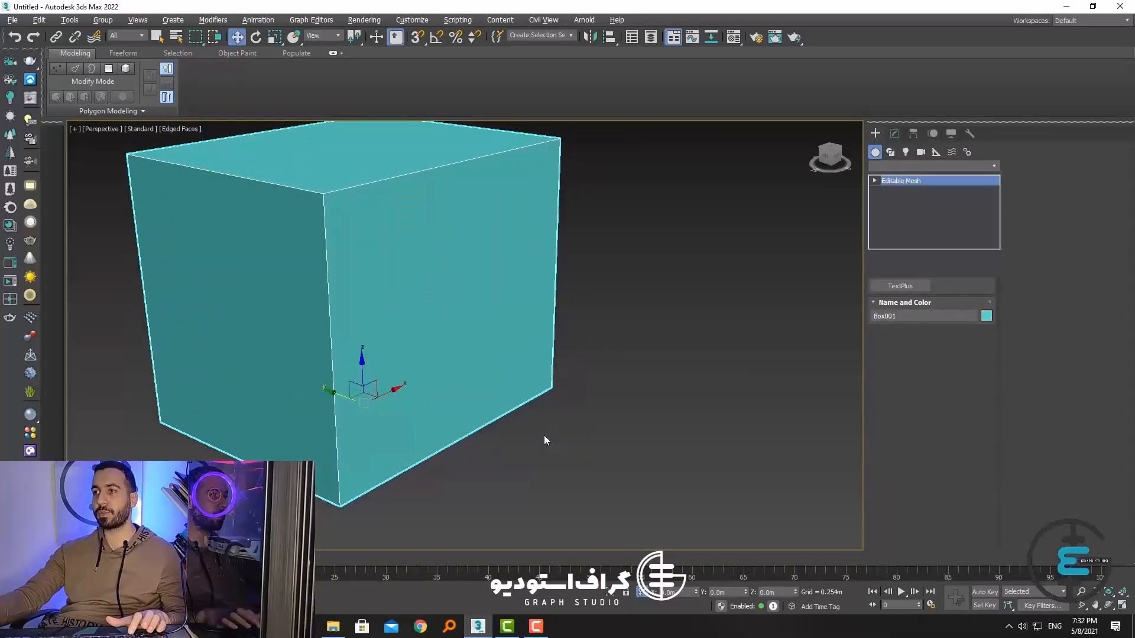
Step: Enter polygon level with Show Normals enabled, select the box's side polygon and inspect its normals from several angles
left_click(941, 309)
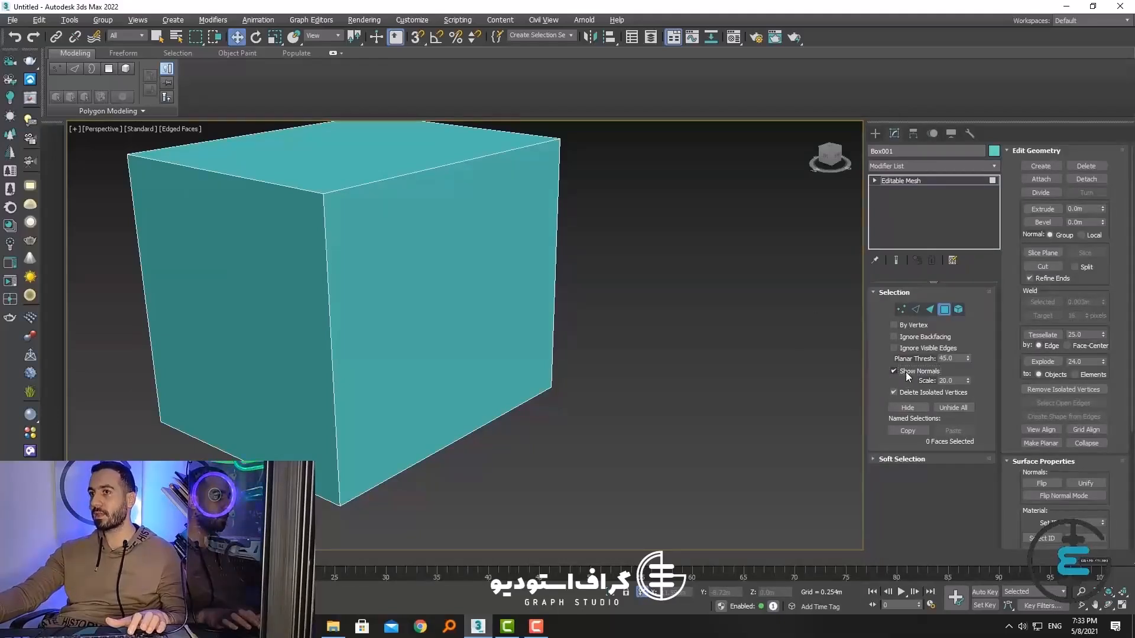
left_click(411, 318)
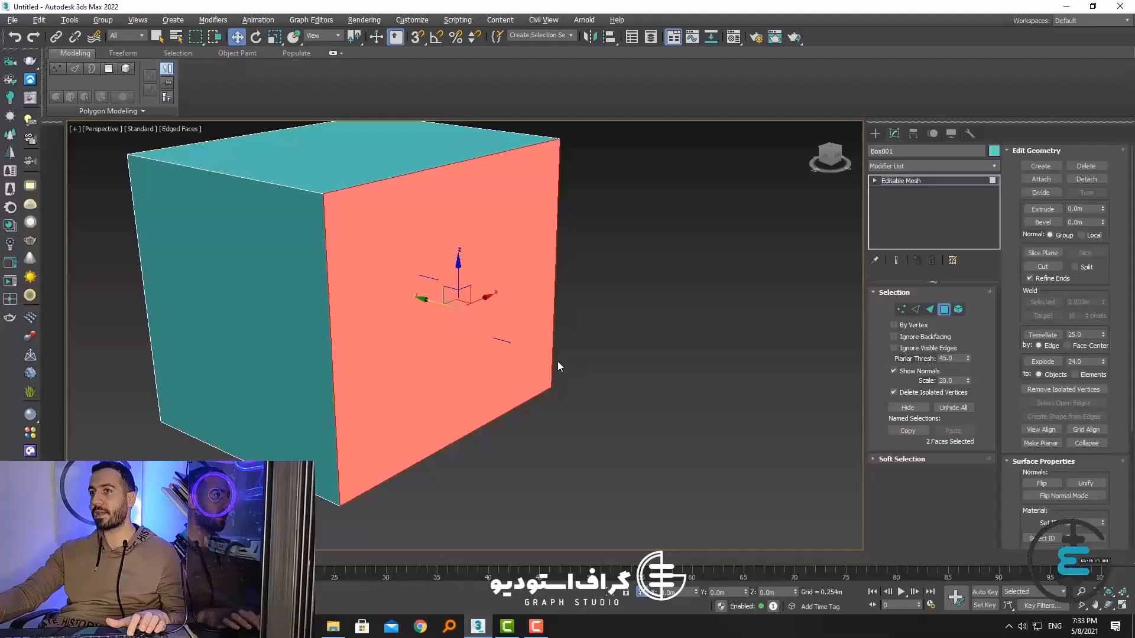
mouse_move(559, 367)
middle_mouse_down("alt")
mouse_move(570, 393)
mouse_move(585, 335)
mouse_move(573, 354)
middle_mouse_up("alt")
scroll(408, 284, "up", 3)
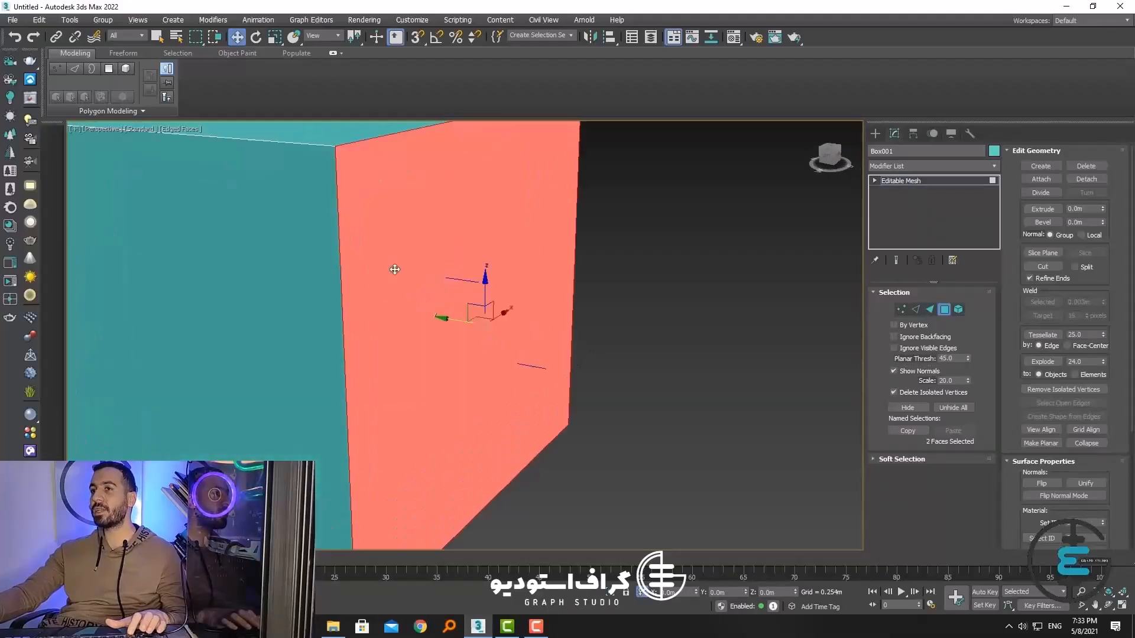
middle_click_drag(395, 269, 499, 319, "alt")
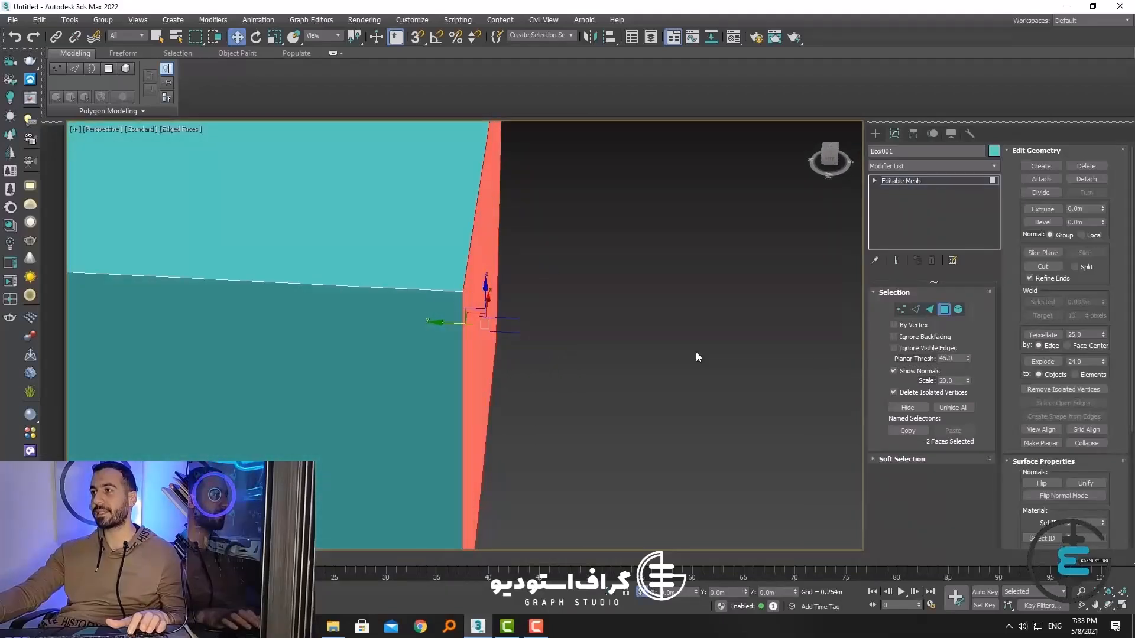
Step: Delete the box's top polygon and view its interior through the opening
left_click(942, 314)
left_click(931, 314)
scroll(467, 244, "down", 8)
key("Delete")
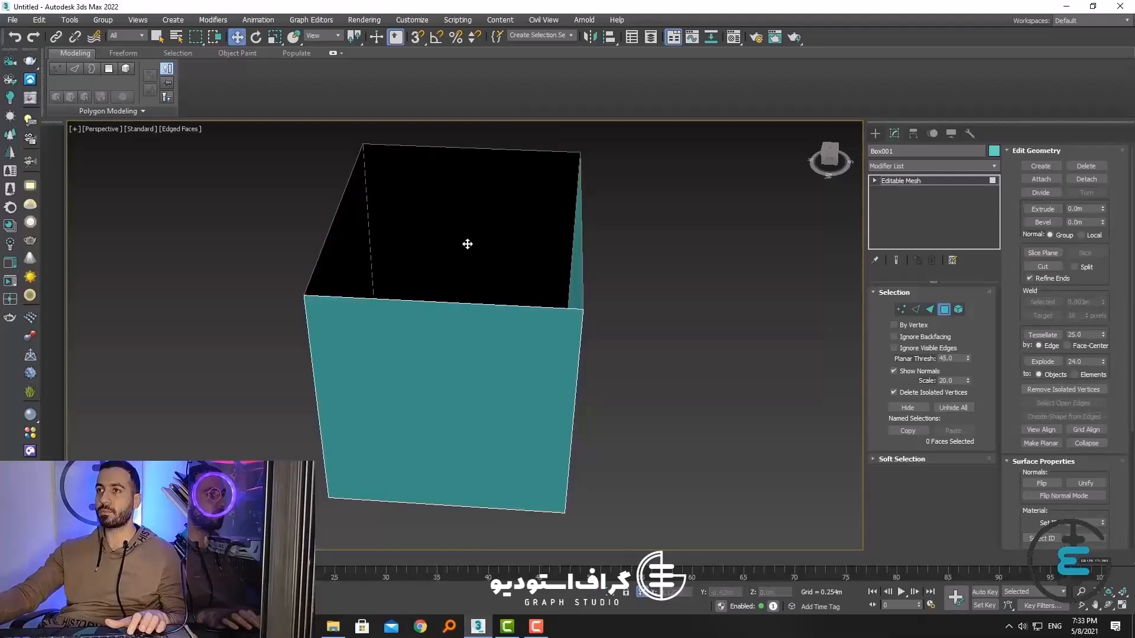
middle_click_drag(467, 244, 540, 357, "alt")
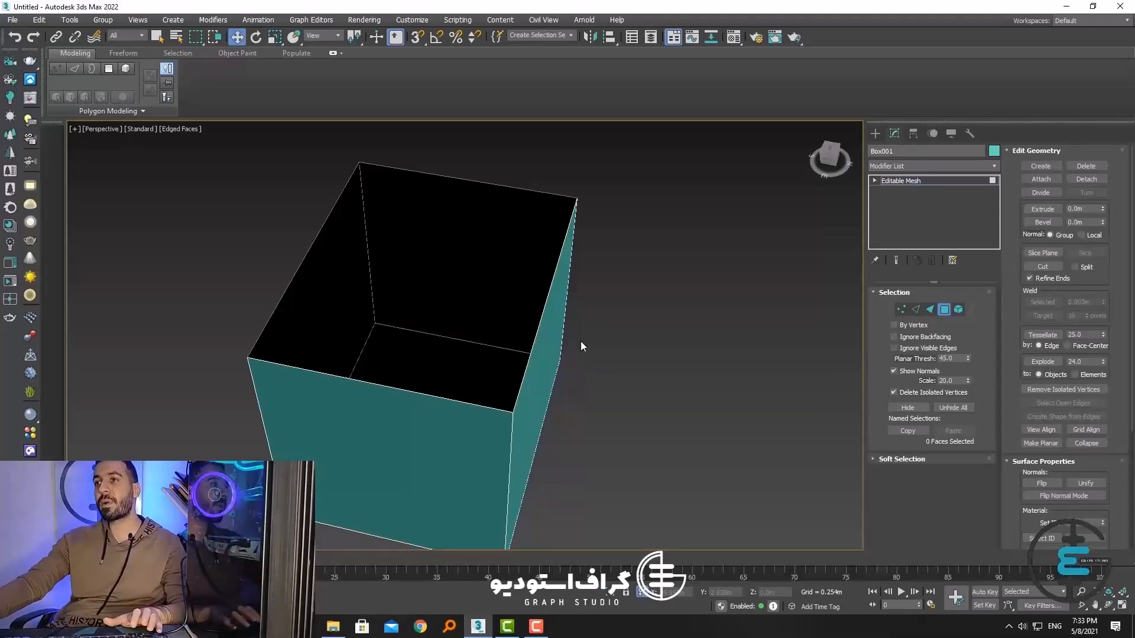
Step: Select a wall polygon of the open box and compare its inner and outer sides, then clear the selection
left_click(507, 284)
key("z")
middle_click_drag(451, 245, 439, 188, "alt")
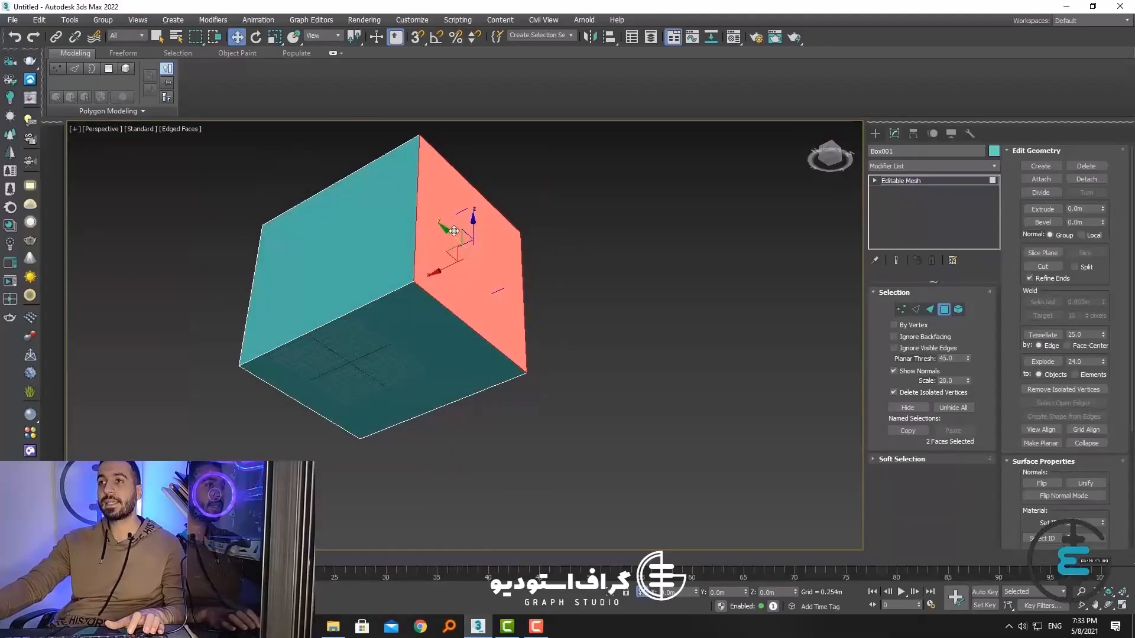
scroll(462, 220, "up", 2)
left_click(564, 242)
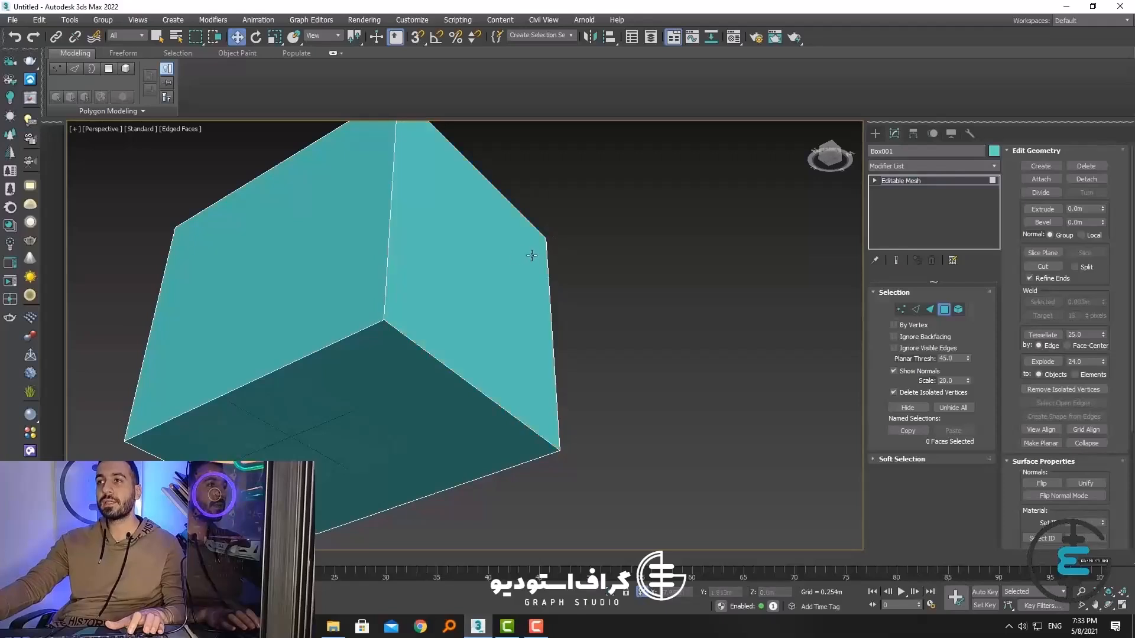
left_click(496, 258)
middle_click_drag(502, 266, 506, 350, "alt")
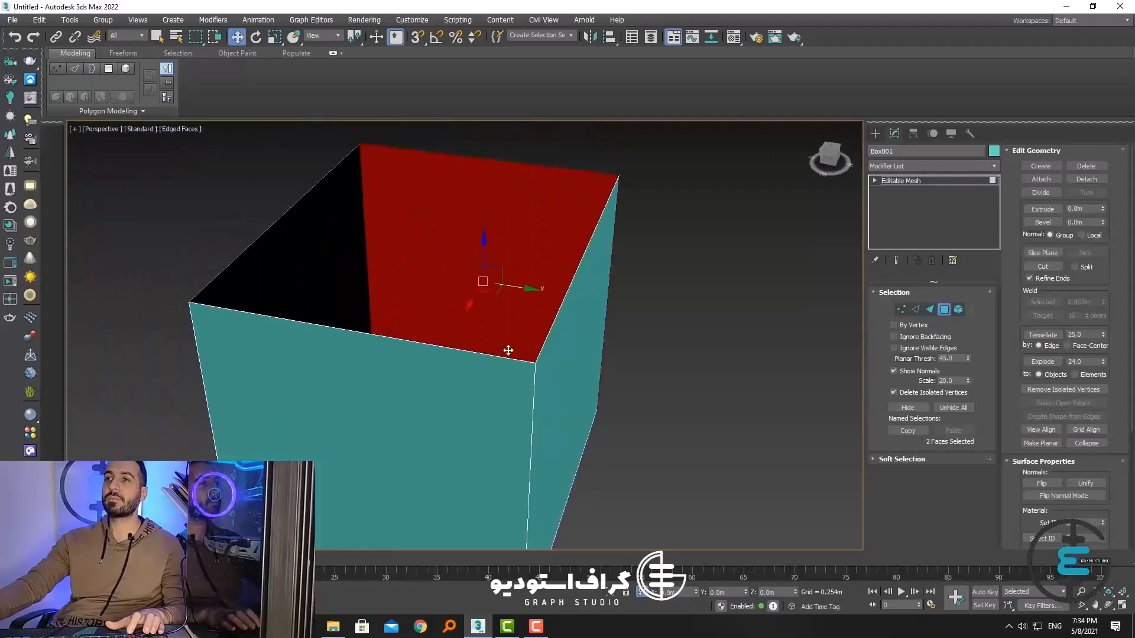
key("Delete")
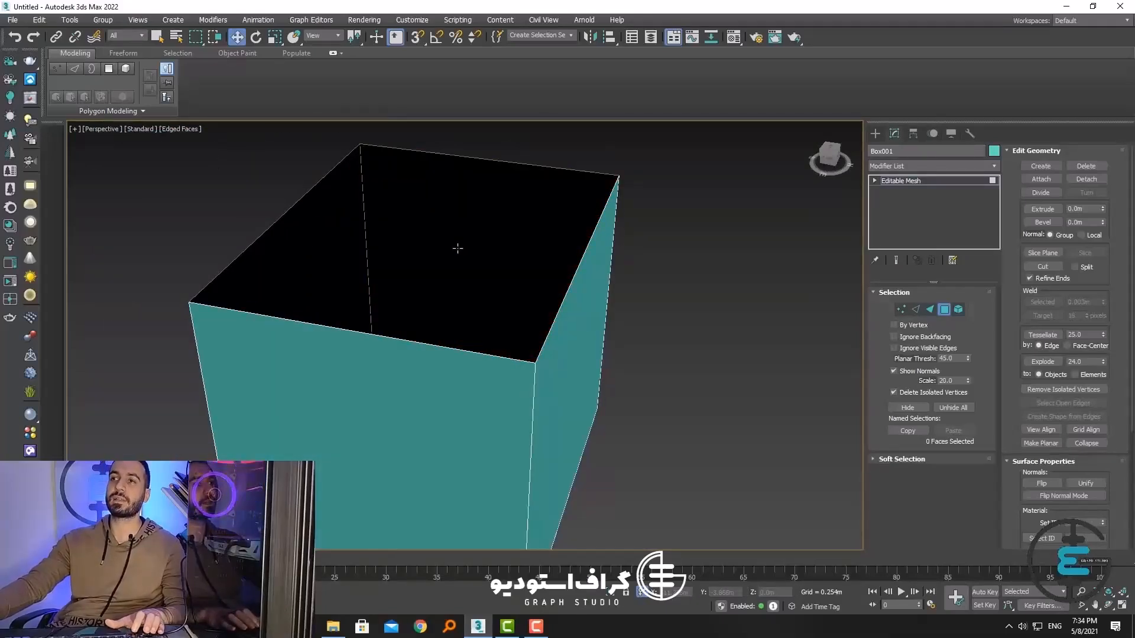
Step: Select all of the open box's polygons, try extruding them, undo the extrusion and return to object level
scroll(461, 260, "down", 3)
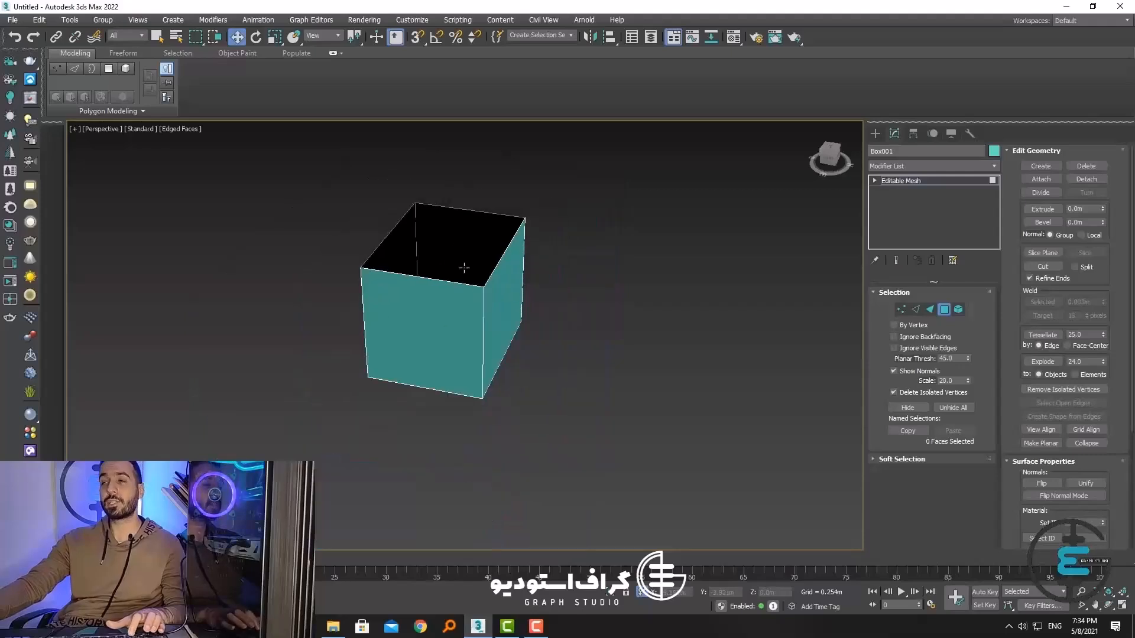
middle_click_drag(463, 266, 215, 332, "alt")
scroll(459, 253, "up", 3)
key("ctrl+z")
left_click(291, 309, "ctrl")
left_click(277, 296, "ctrl")
middle_click_drag(277, 295, 520, 284, "alt")
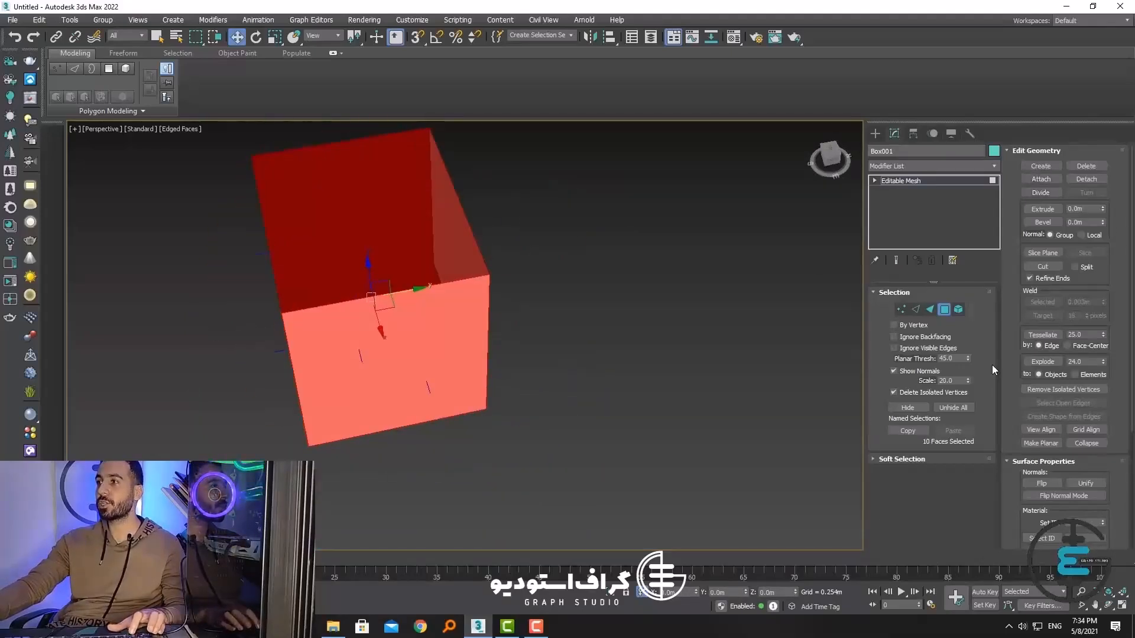
left_click_drag(1102, 210, 1085, 67)
key("ctrl+z")
left_click(915, 181)
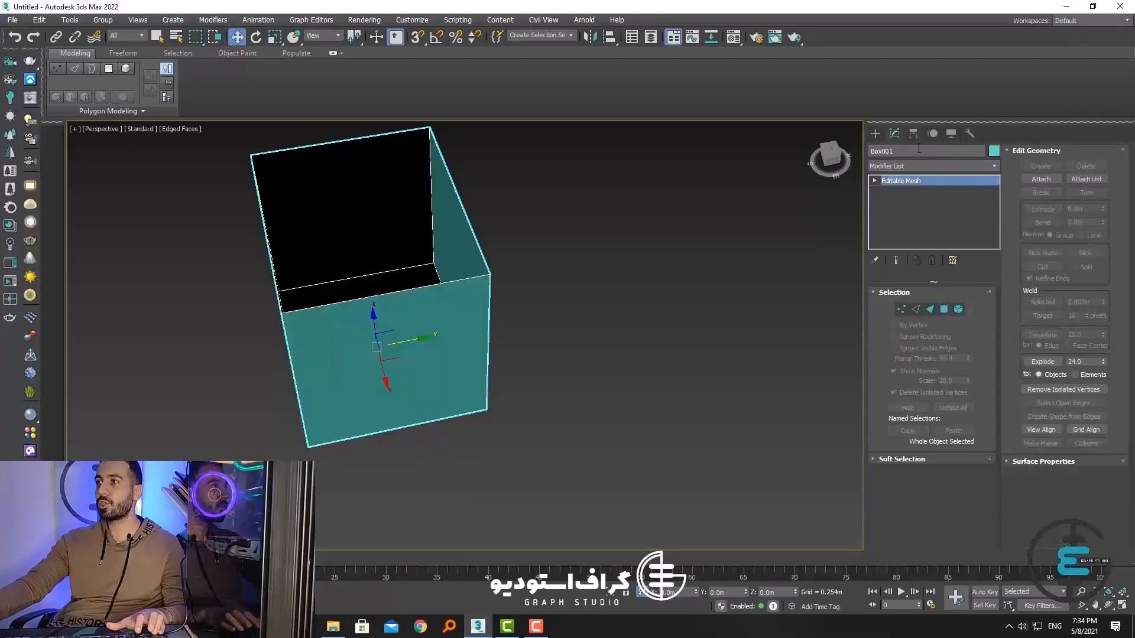
Step: Try a Shell modifier on the open box, inspect its walls and delete the modifier from the stack
left_click(911, 167)
key("s")
key("s")
key("s")
key("s")
key("s")
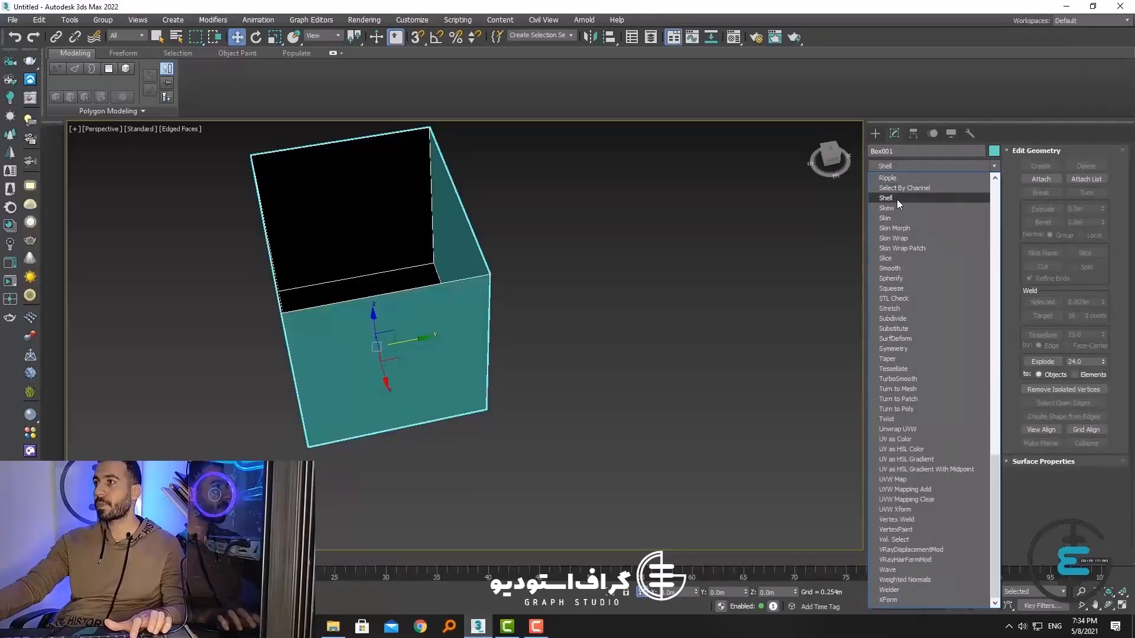
left_click(896, 198)
middle_click_drag(526, 300, 532, 249, "alt")
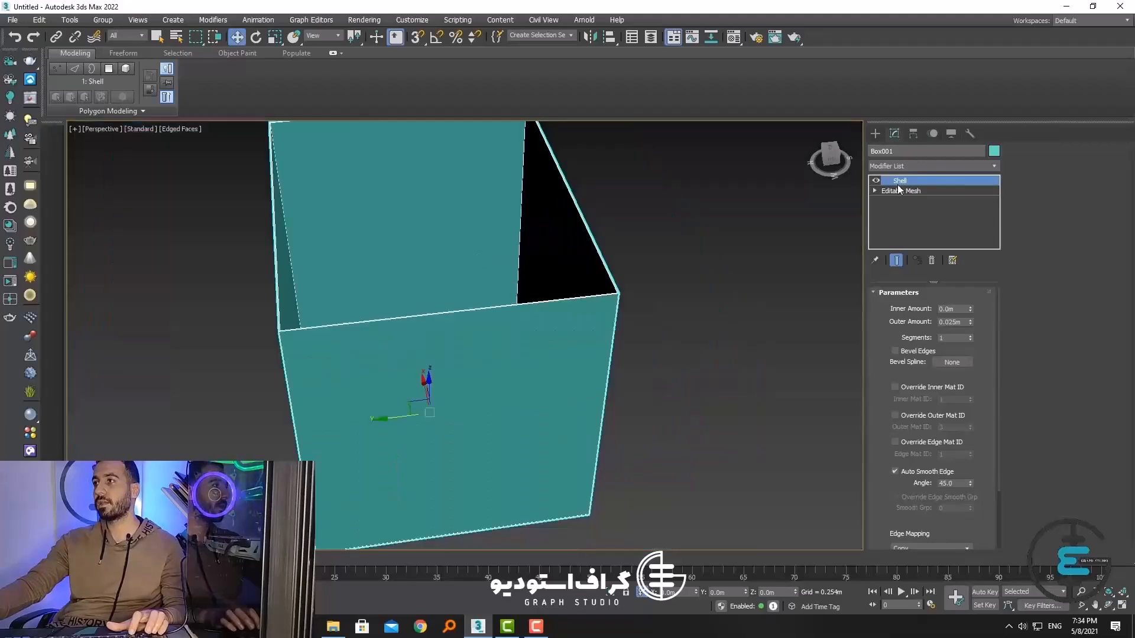
right_click(898, 184)
left_click(917, 210)
middle_click_drag(686, 252, 513, 235, "alt")
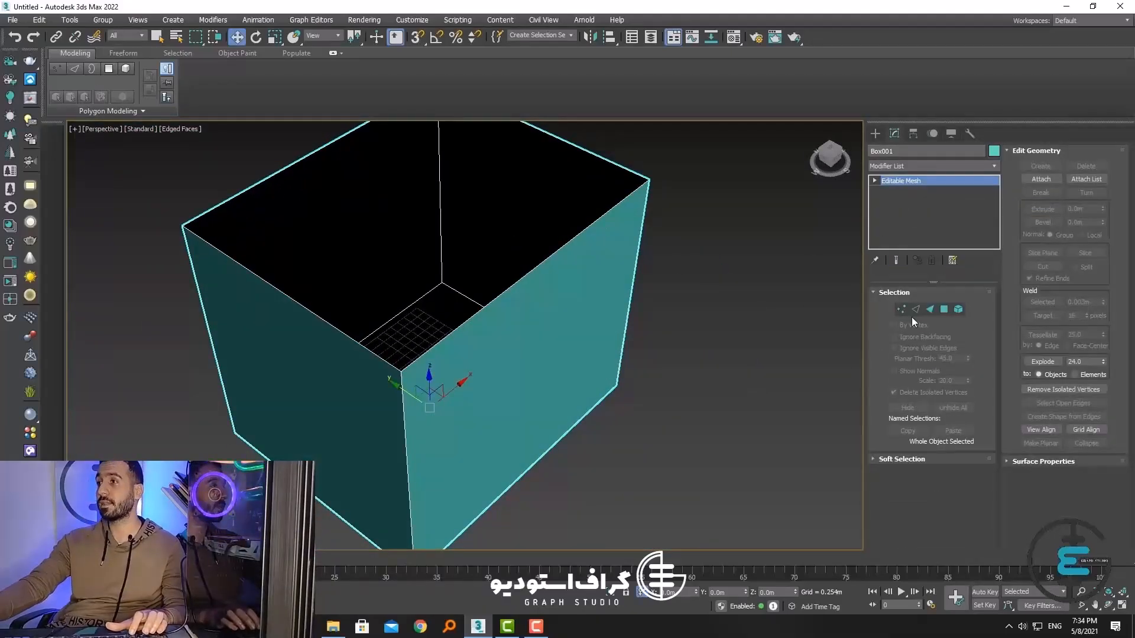
Step: Examine the mesh's selected faces and the surface normal options at polygon level, and return to object level
left_click(947, 315)
middle_click_drag(616, 352, 624, 357, "alt")
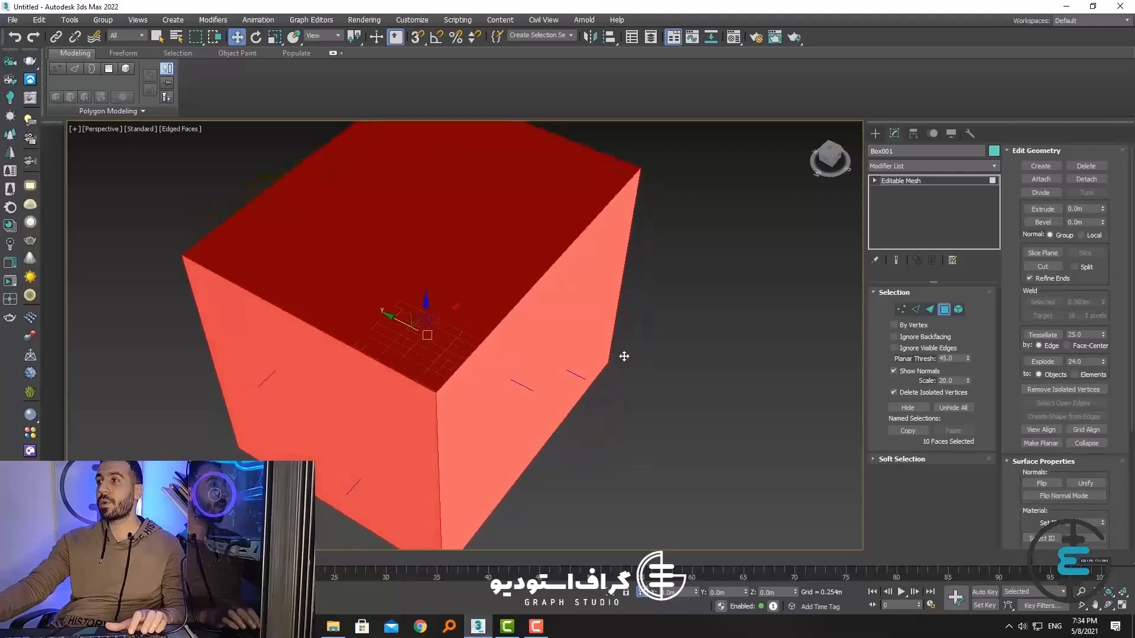
scroll(1103, 384, "down", 3)
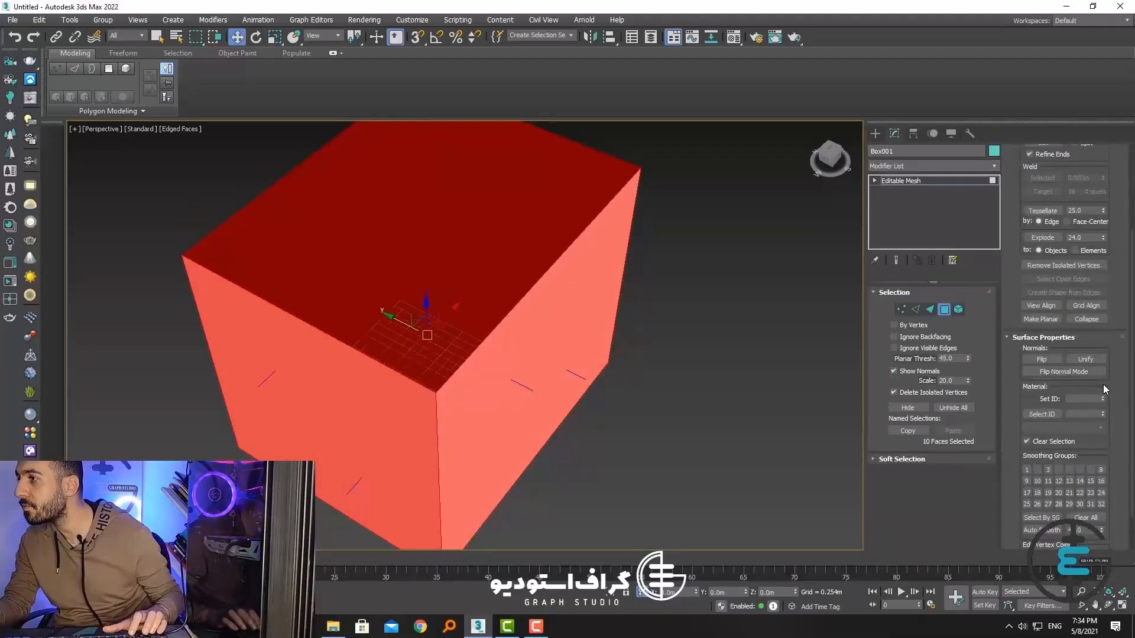
scroll(1103, 384, "up", 3)
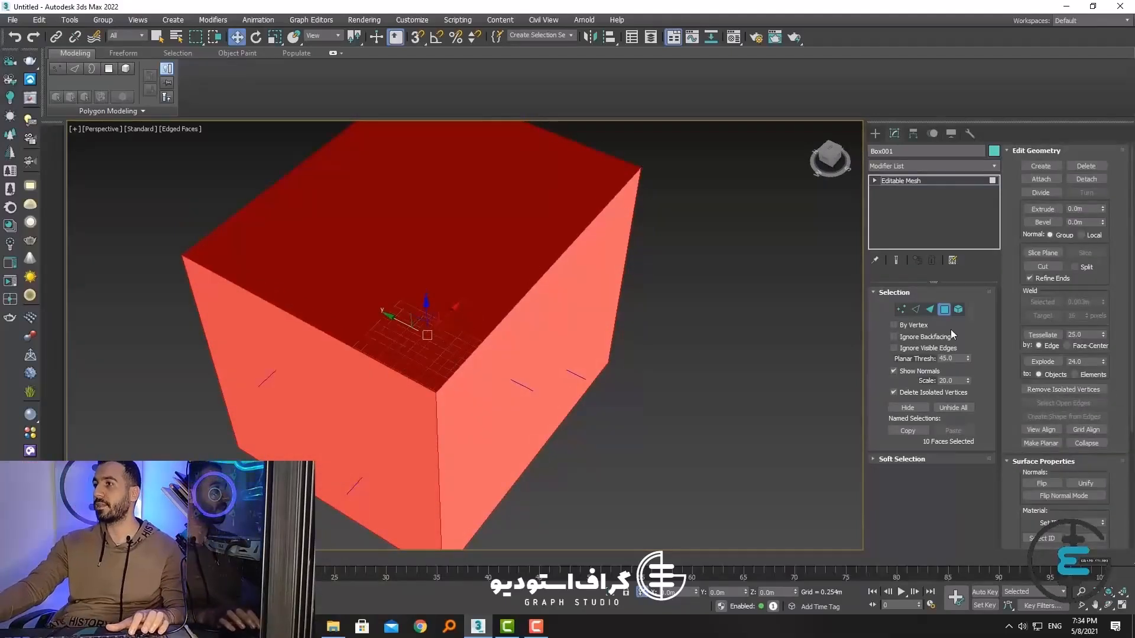
middle_click_drag(725, 424, 598, 246, "alt")
middle_click_drag(451, 246, 213, 221, "alt")
left_click(944, 310)
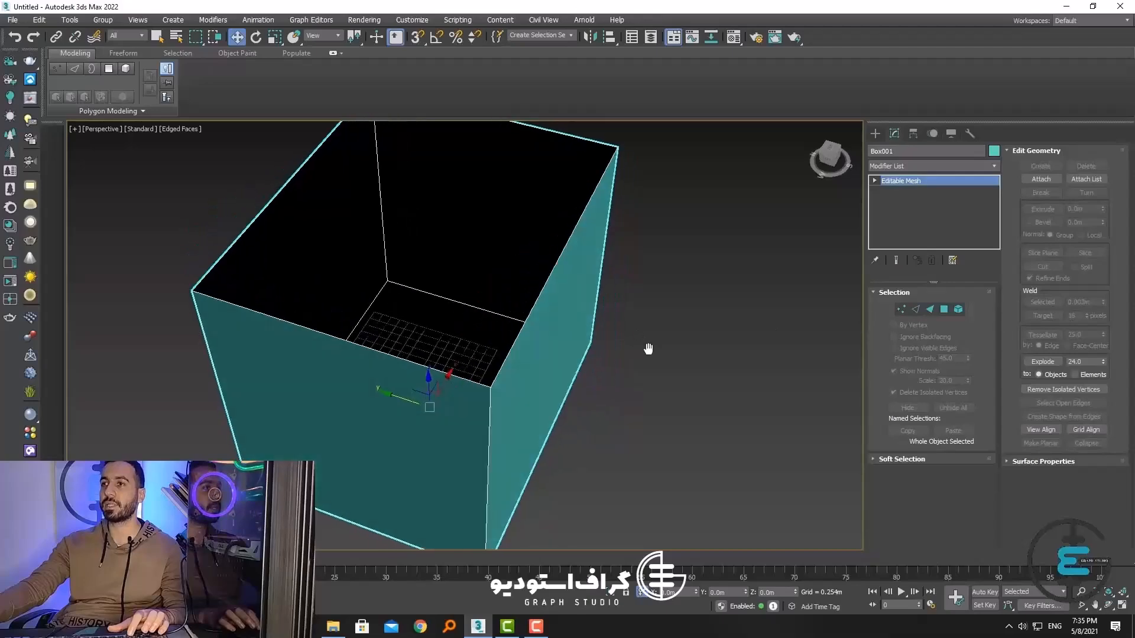
Step: Convert the open box from an Editable Mesh to an Editable Poly
right_click(467, 321)
mouse_move(532, 444)
left_click(609, 449)
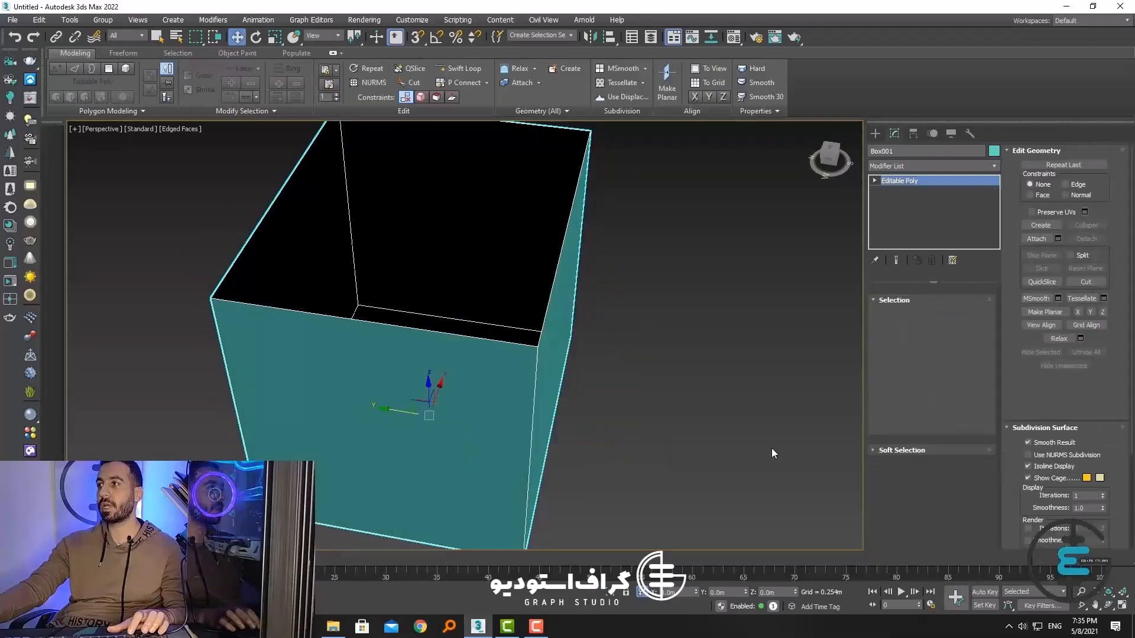
Step: Flip the normals of all five polygons of the open box and inspect the walls from outside
left_click(944, 306)
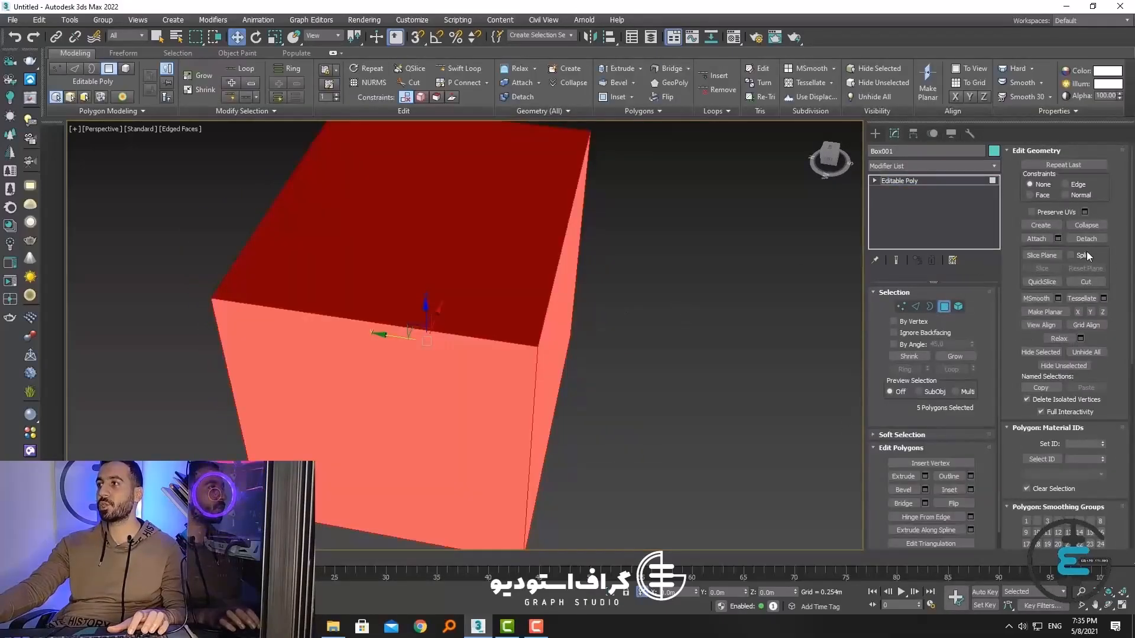
left_click(956, 504)
left_click(655, 375)
middle_click_drag(655, 375, 431, 334, "alt")
scroll(307, 280, "up", 3)
scroll(306, 280, "down", 3)
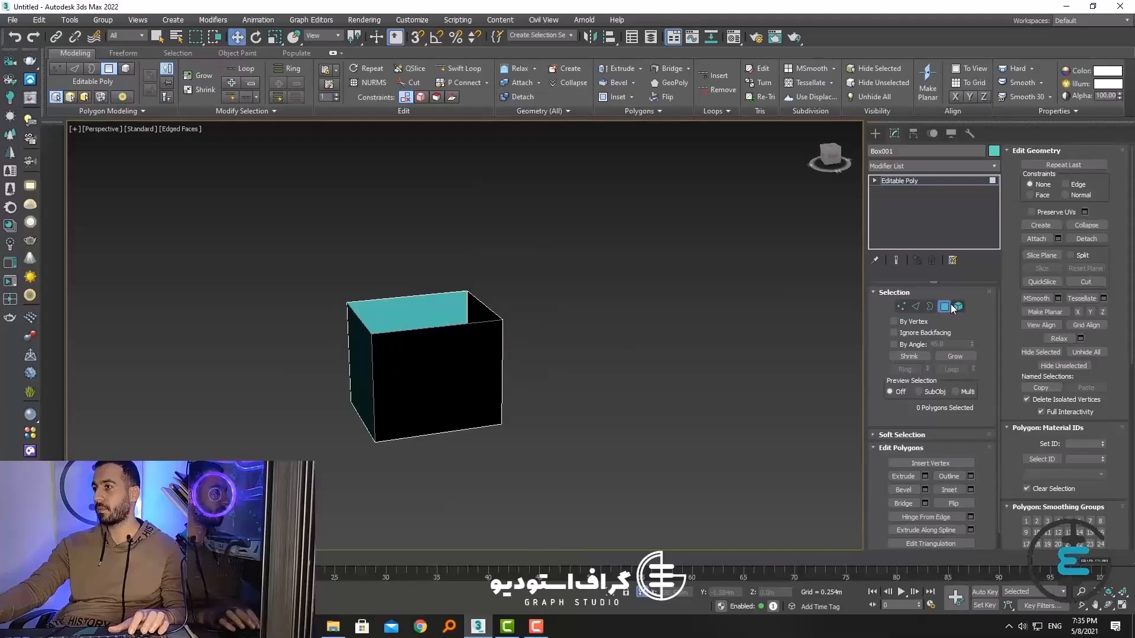
Step: Collapse the polygon smoothing group and vertex color settings, and review the remaining polygon editing options
scroll(983, 468, "down", 1)
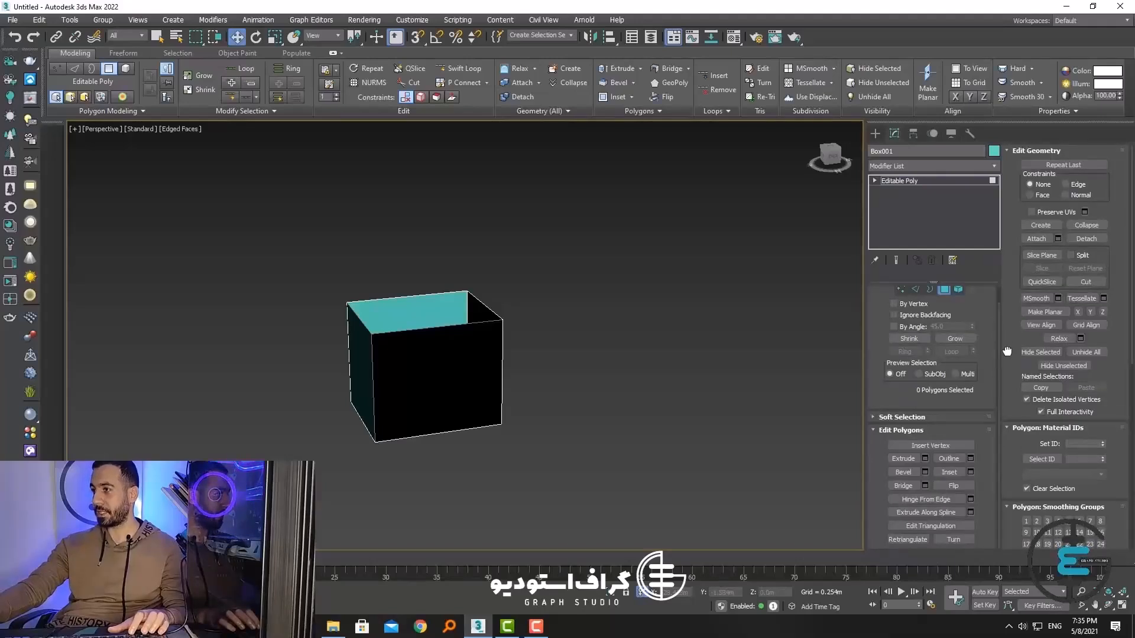
left_click(1016, 507)
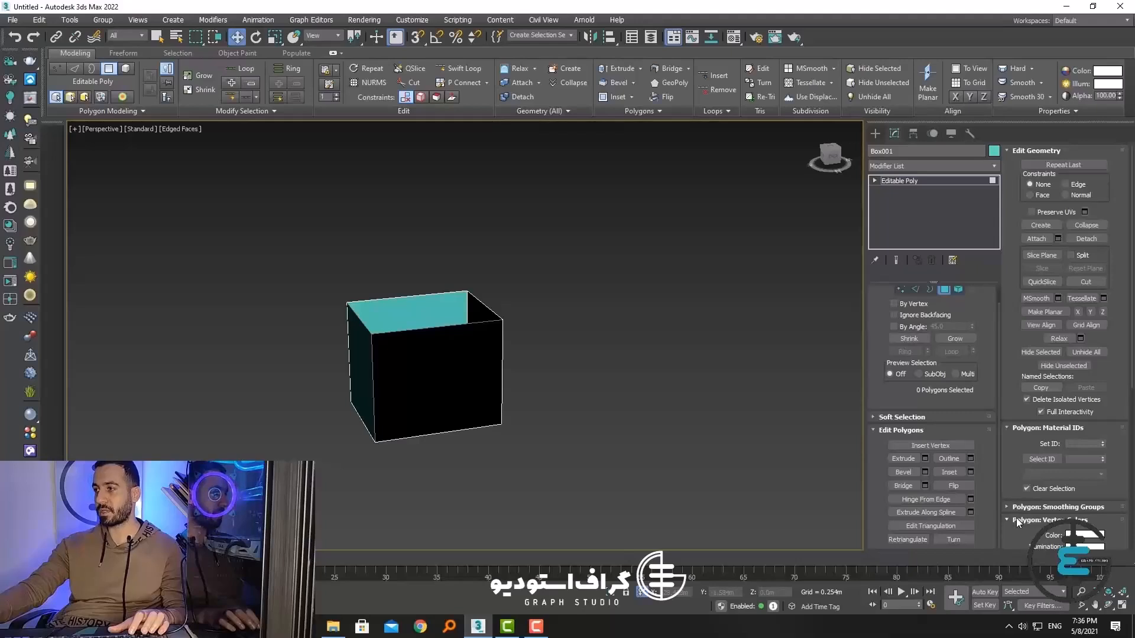
left_click(1016, 519)
scroll(1009, 474, "down", 1)
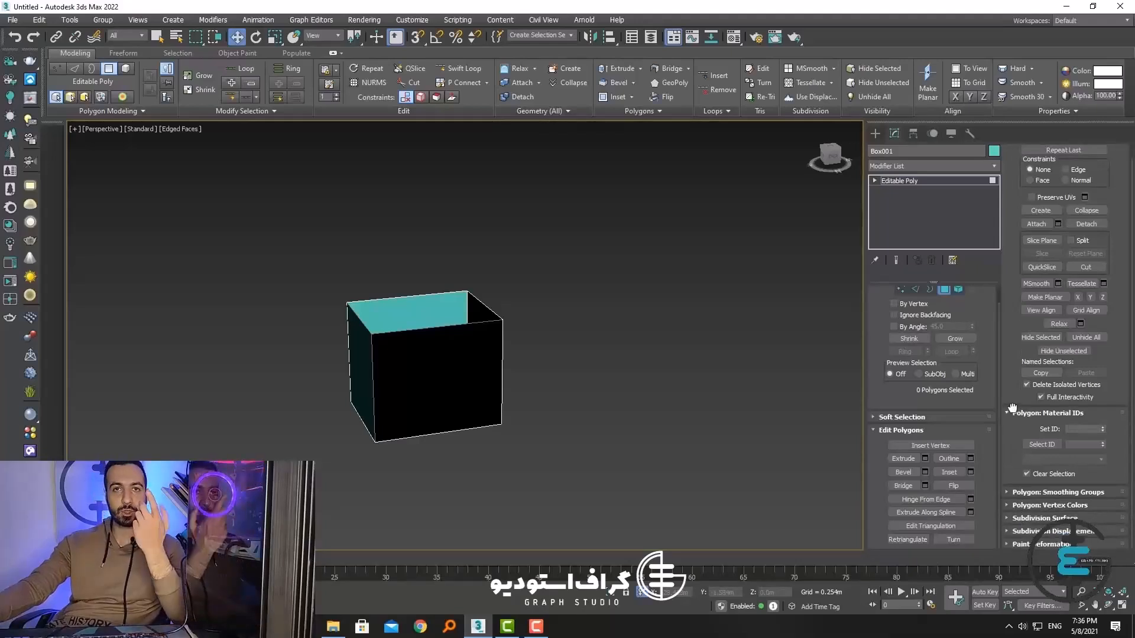
scroll(1005, 432, "up", 1)
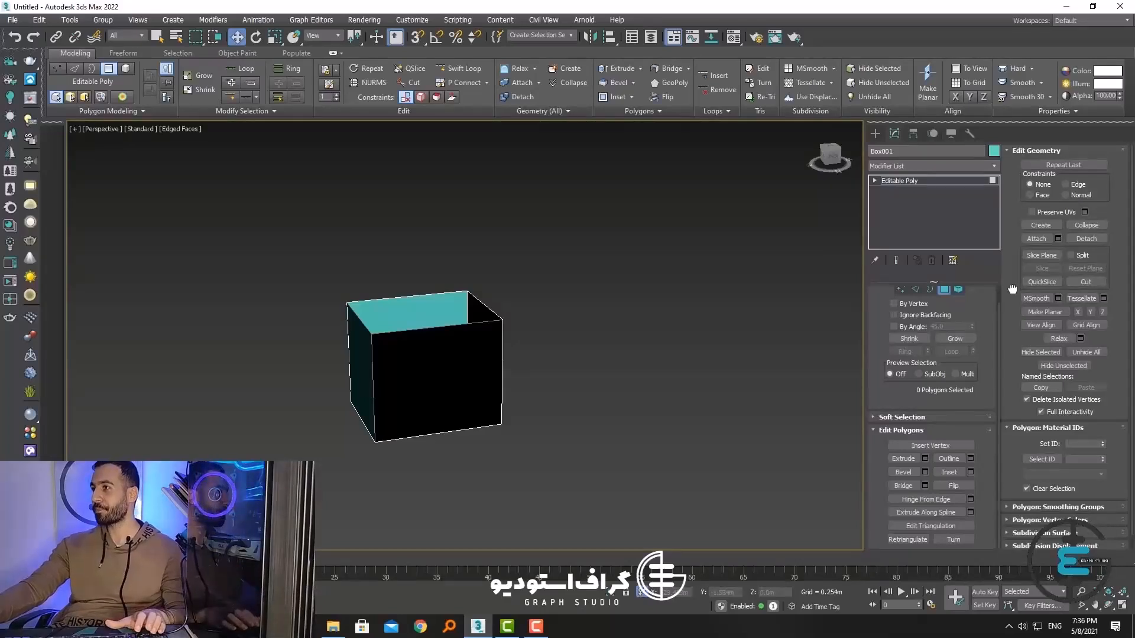
scroll(1013, 289, "down", 1)
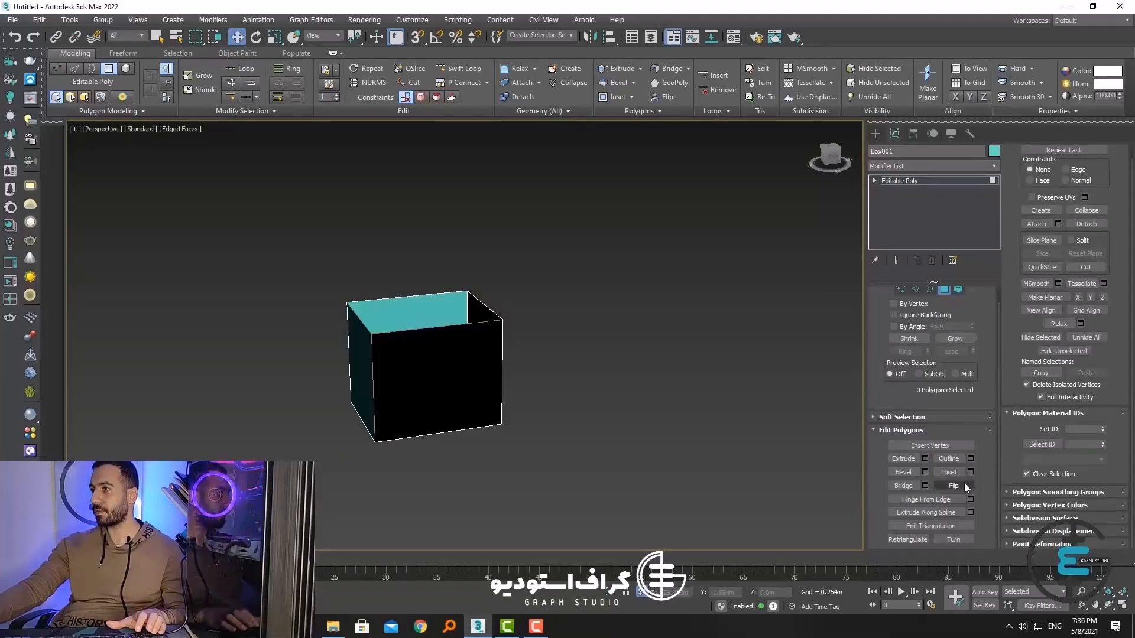
scroll(1002, 261, "up", 1)
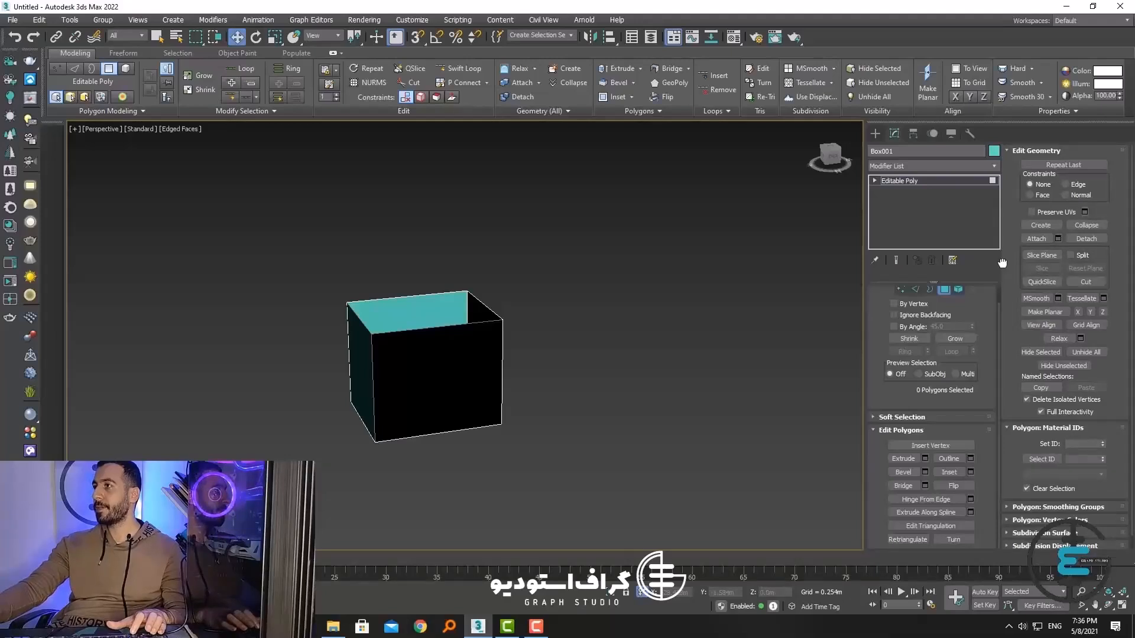
Step: Leave polygon level, select the whole flipped box and delete it from the scene
left_click(948, 293)
left_click(743, 331)
left_click(491, 353)
key("Delete")
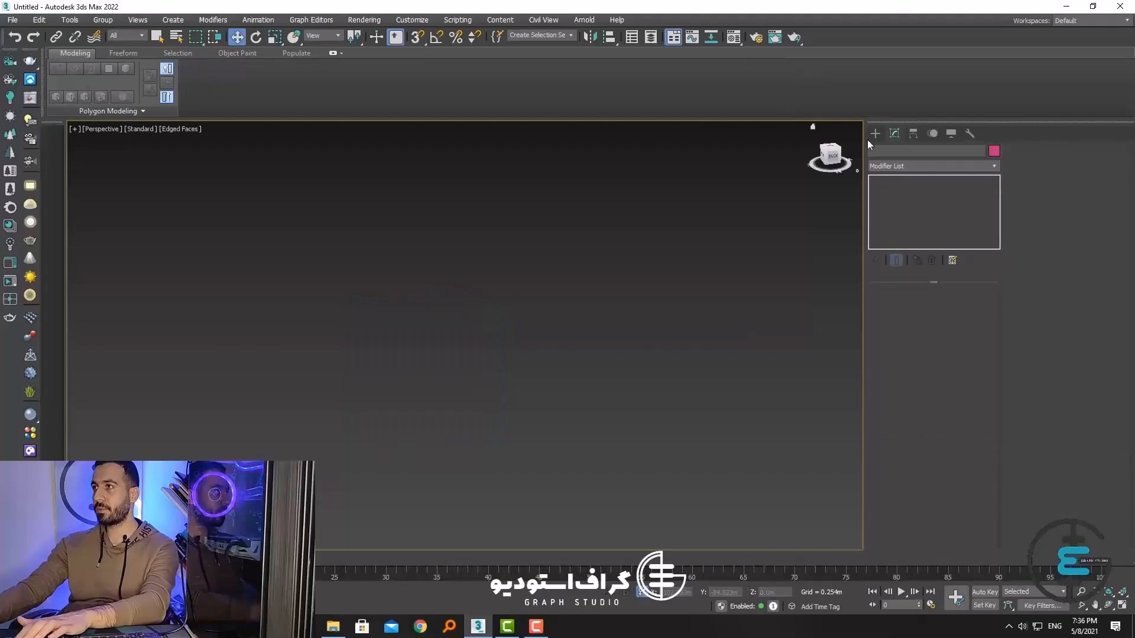
Step: Create a new tall box in the perspective view and convert it to an Editable Poly
left_click(876, 134)
left_click(899, 211)
left_click_drag(509, 286, 392, 463)
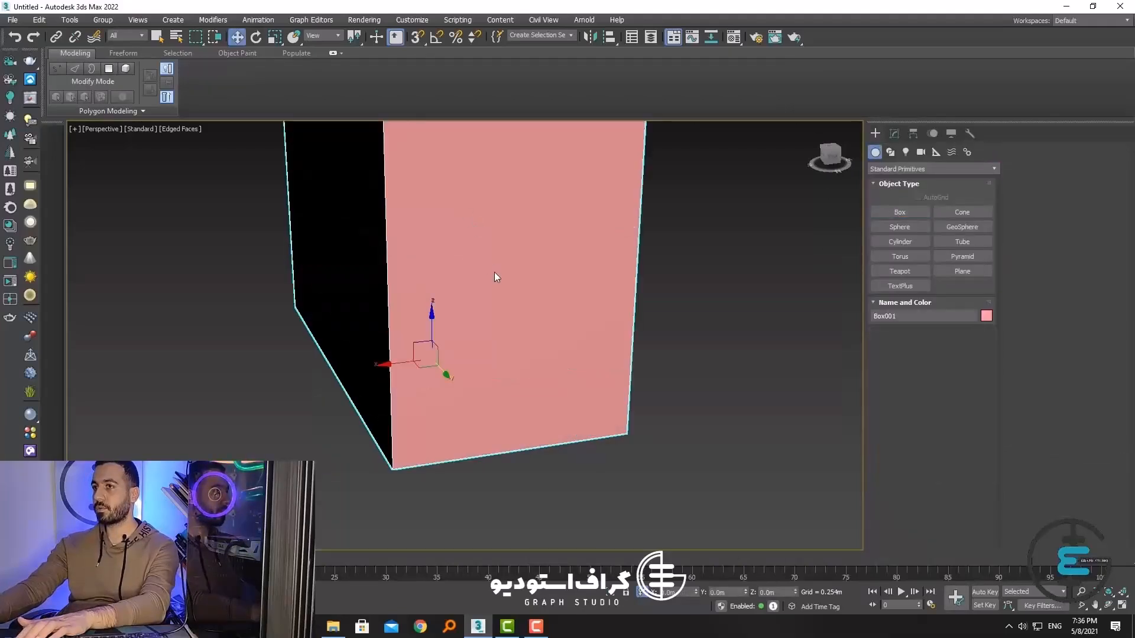
right_click(535, 330)
left_click(656, 460)
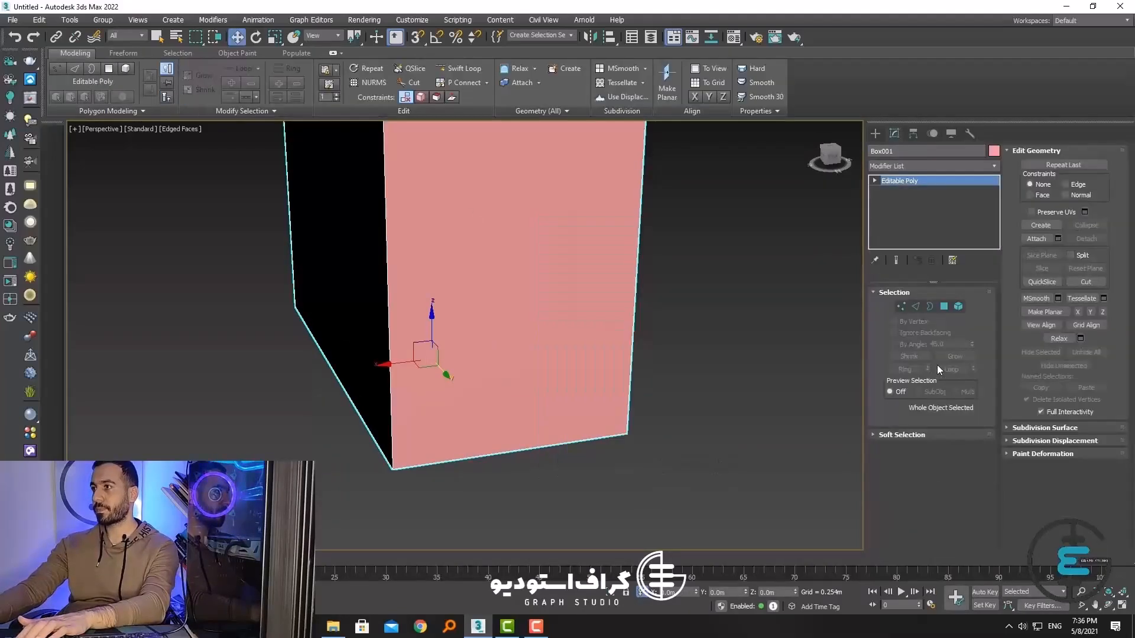
Step: Select the new box's four vertical edges and connect them with five segments
left_click(917, 309)
left_click_drag(728, 272, 2, 167)
left_click(1104, 219)
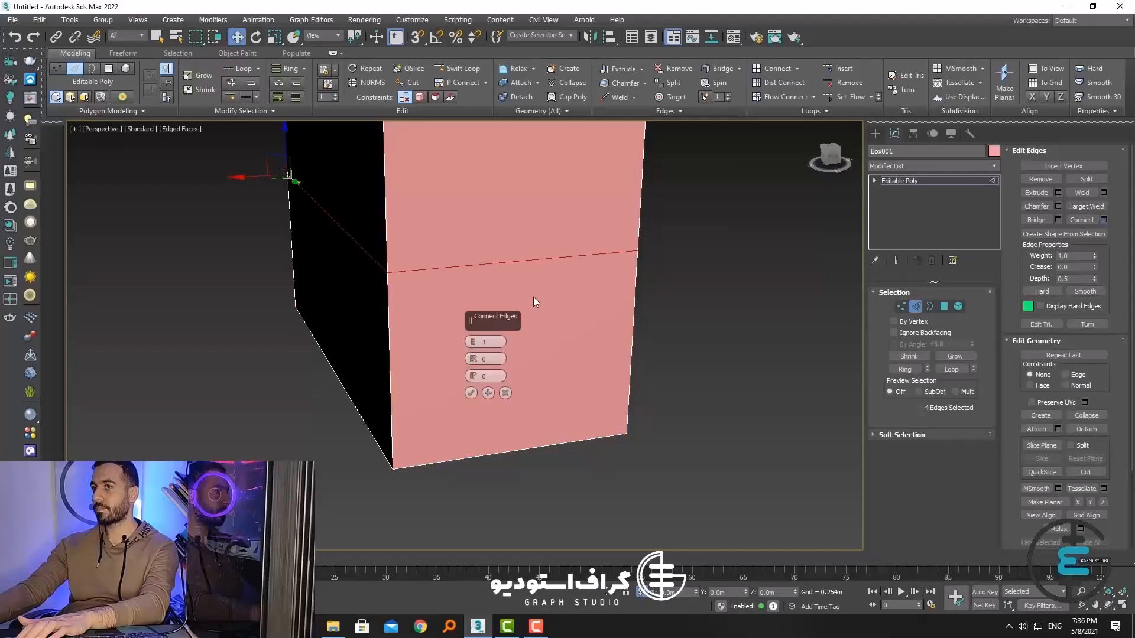
left_click_drag(473, 343, 473, 337)
left_click(471, 393)
scroll(540, 357, "down", 3)
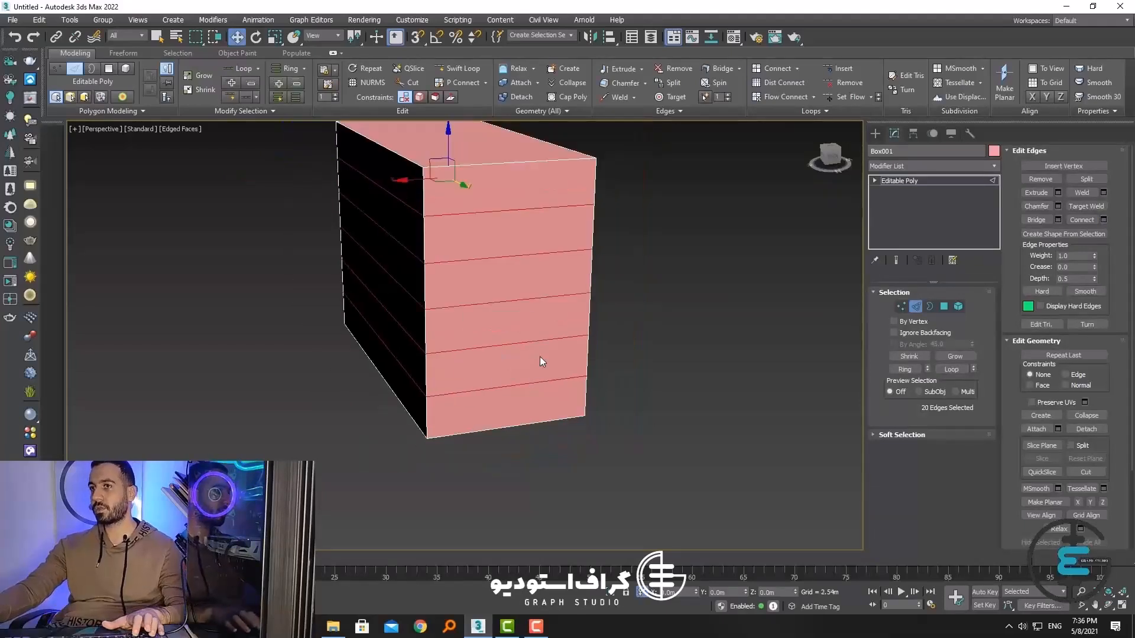
Step: Select the end-face polygon in the box's second band from the bottom and scale it down uniformly
middle_click_drag(540, 358, 518, 409)
middle_click_drag(519, 410, 547, 395, "alt")
left_click(944, 307)
left_click(544, 384)
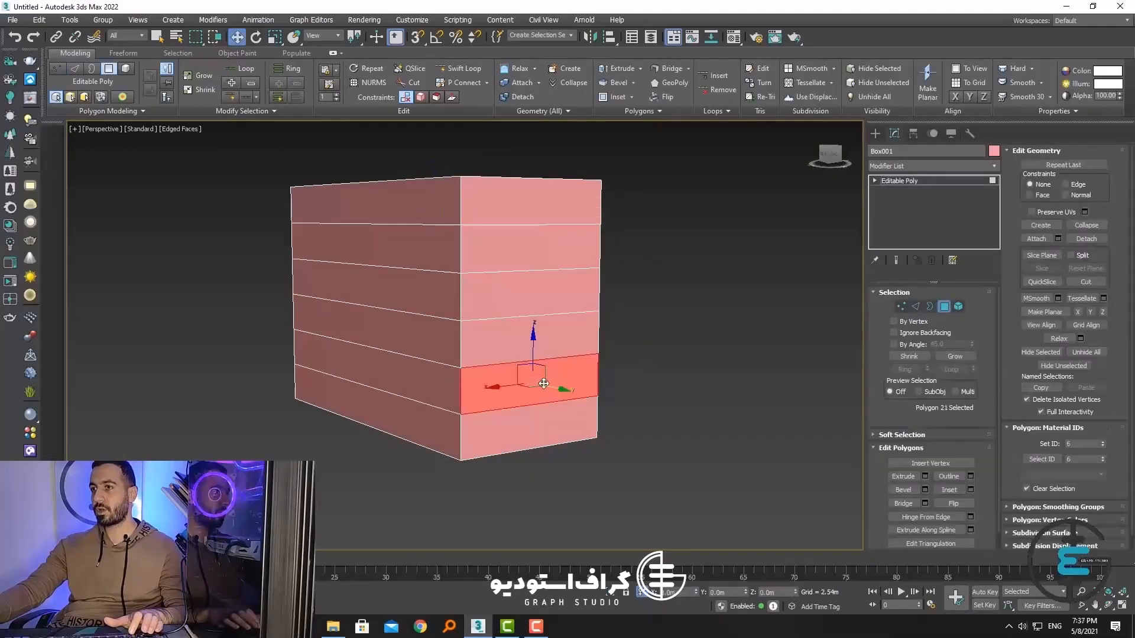
left_click(275, 36)
left_click_drag(534, 378, 502, 366)
left_click(255, 36)
left_click(237, 37)
middle_click_drag(502, 366, 464, 400, "alt")
scroll(547, 410, "up", 3)
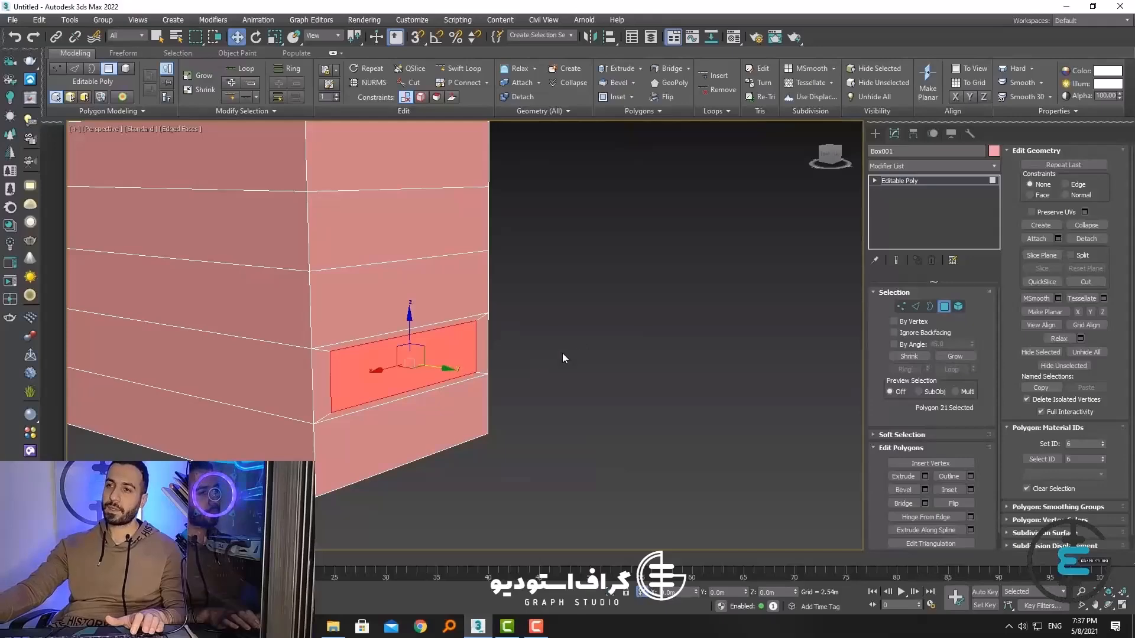
Step: Leave polygon level, delete the segmented box and undo back to the flipped open box
scroll(562, 353, "down", 3)
key("4")
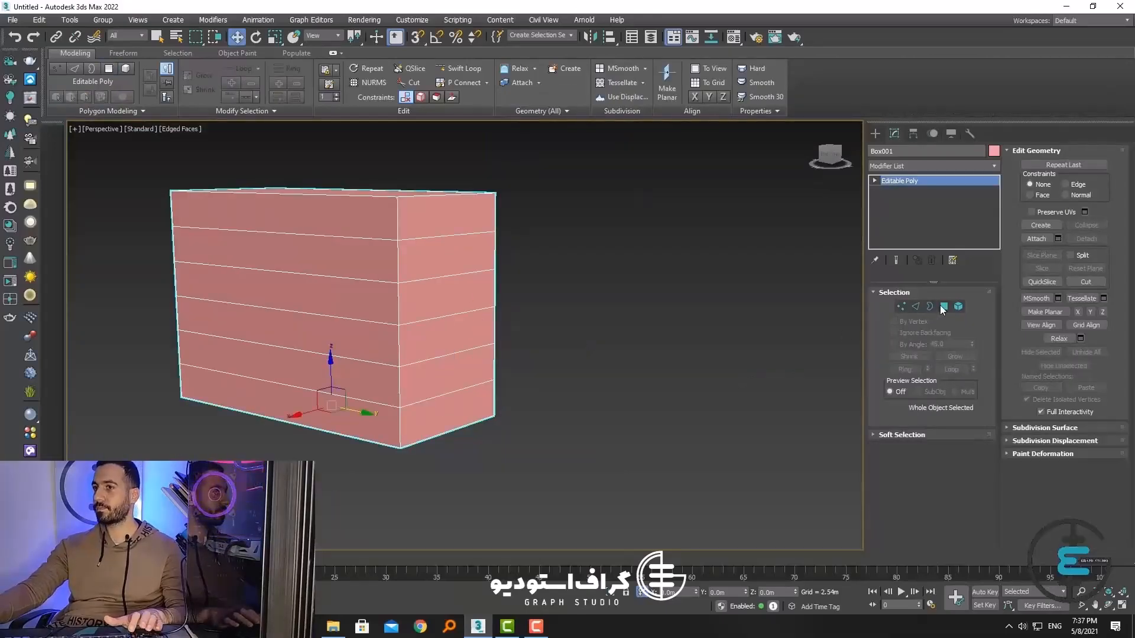
key("Delete")
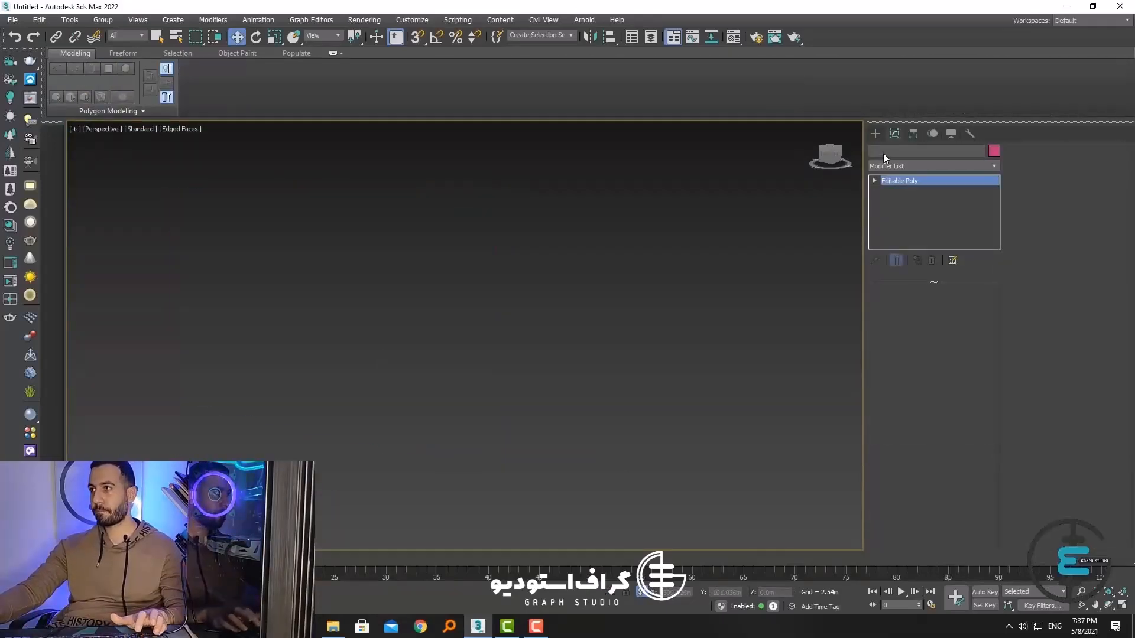
key("ctrl+z")
left_click(482, 269)
key("Delete")
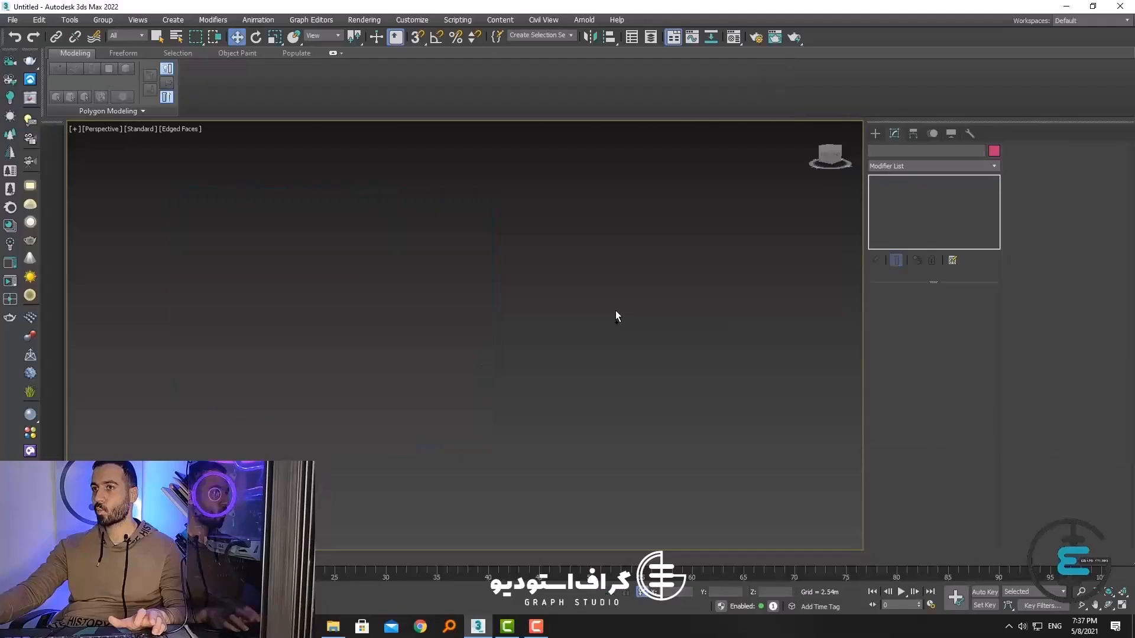
key("ctrl+z")
left_click(945, 307)
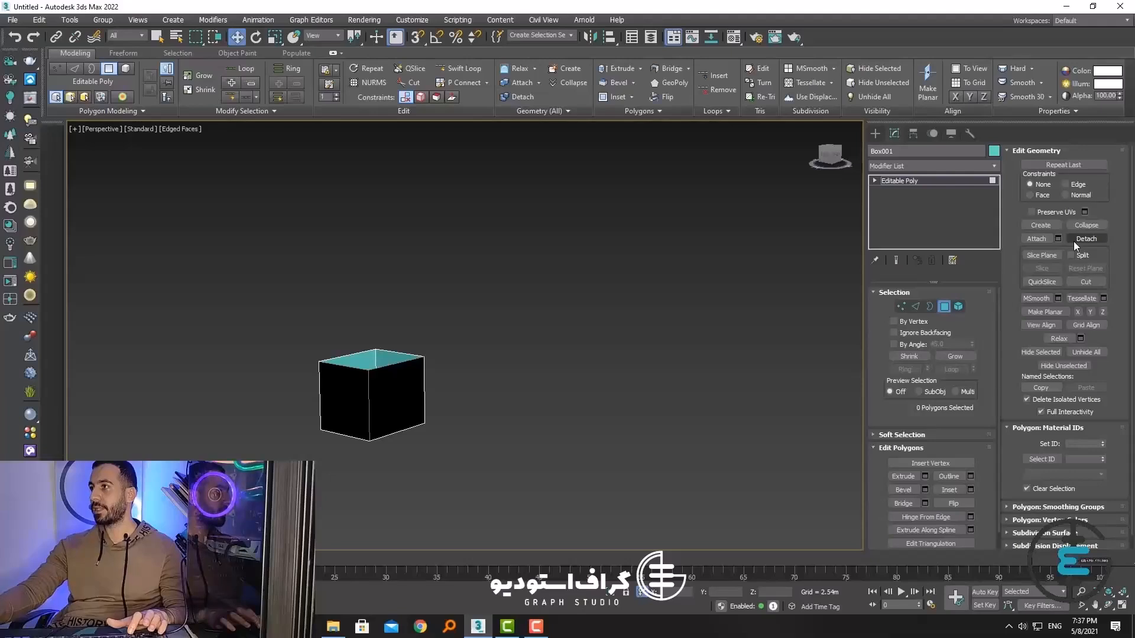
left_click(944, 306)
Step: Create a new large box primitive beside the small open box in the perspective view
left_click(875, 133)
left_click(900, 212)
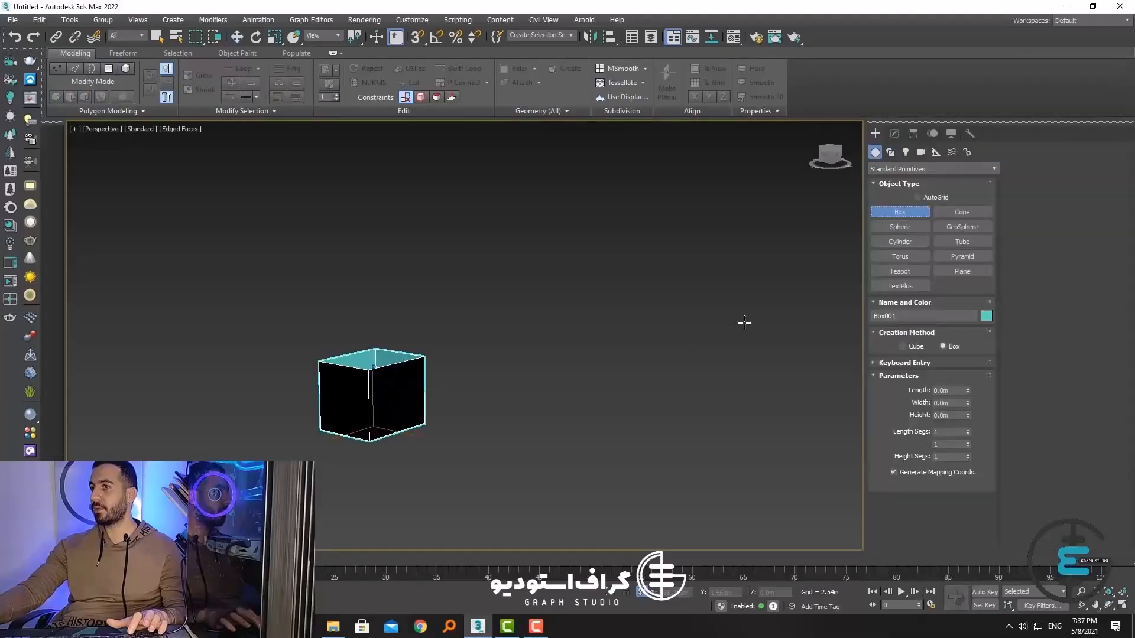
left_click_drag(472, 438, 722, 405)
left_click(427, 305)
Step: Select the small open box and attach the new large box to it as part of the same Editable Poly
left_click(373, 390)
left_click(895, 133)
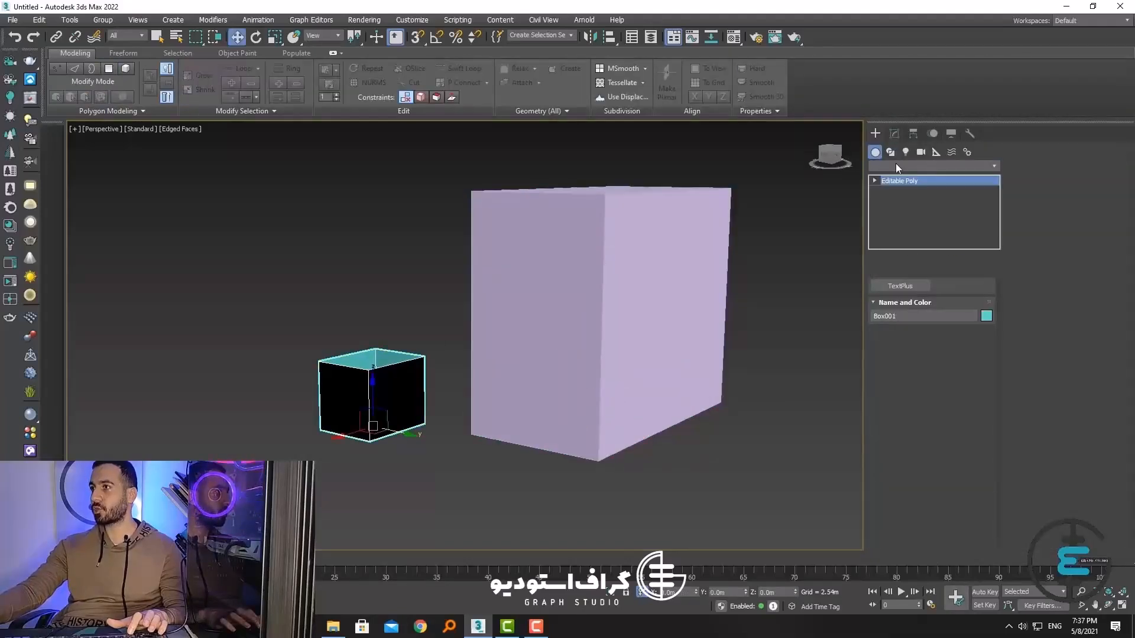
left_click(1035, 238)
left_click(704, 356)
key("w")
middle_click_drag(491, 449, 526, 417, "alt")
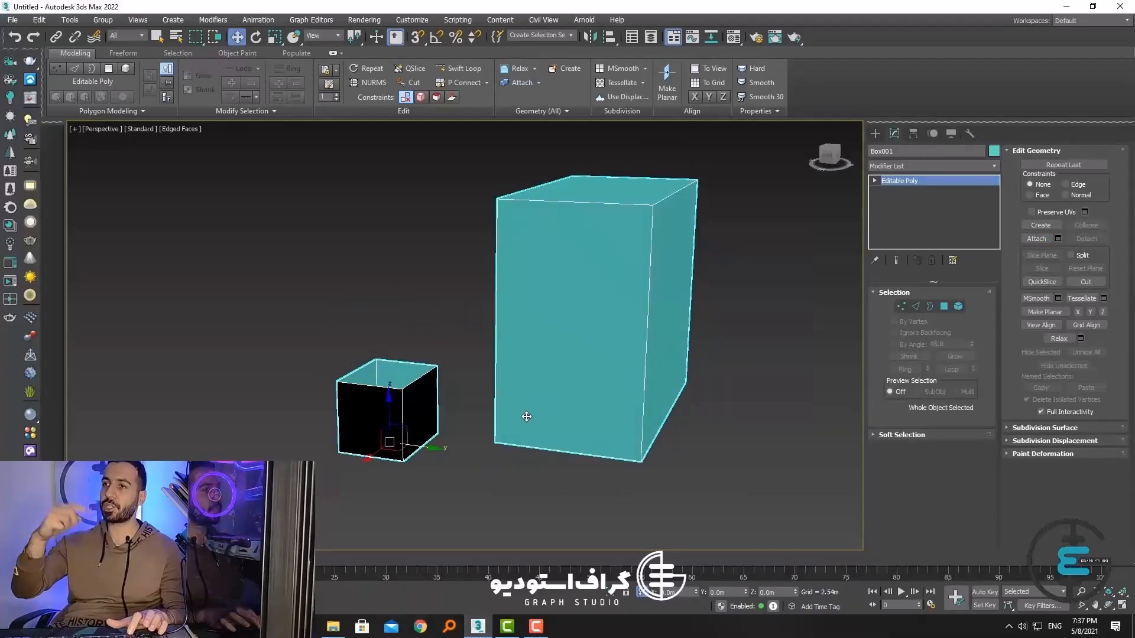
Step: Compare sub-object levels by selecting the small open box as an element and the large box's front face as a polygon
left_click(955, 308)
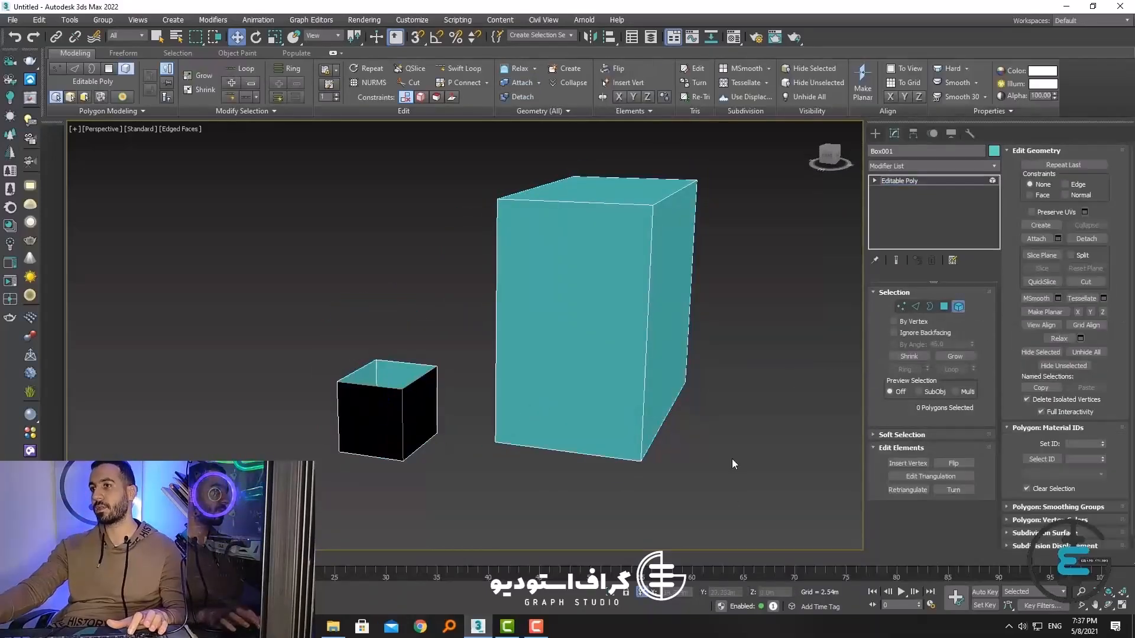
left_click(506, 195)
left_click(411, 384)
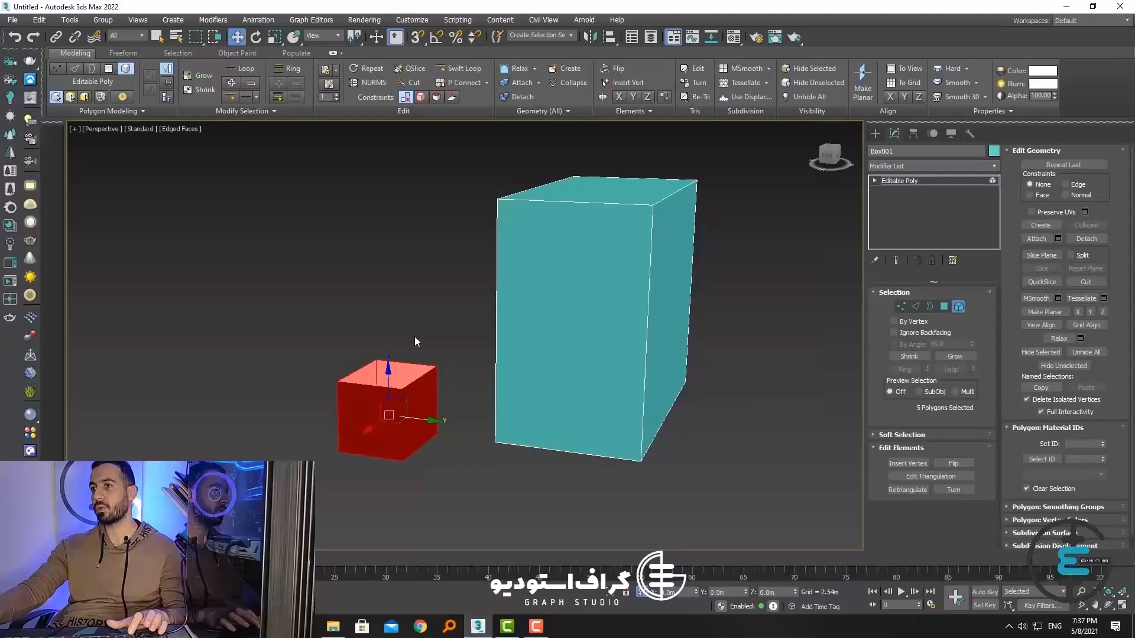
left_click(944, 306)
left_click(630, 355)
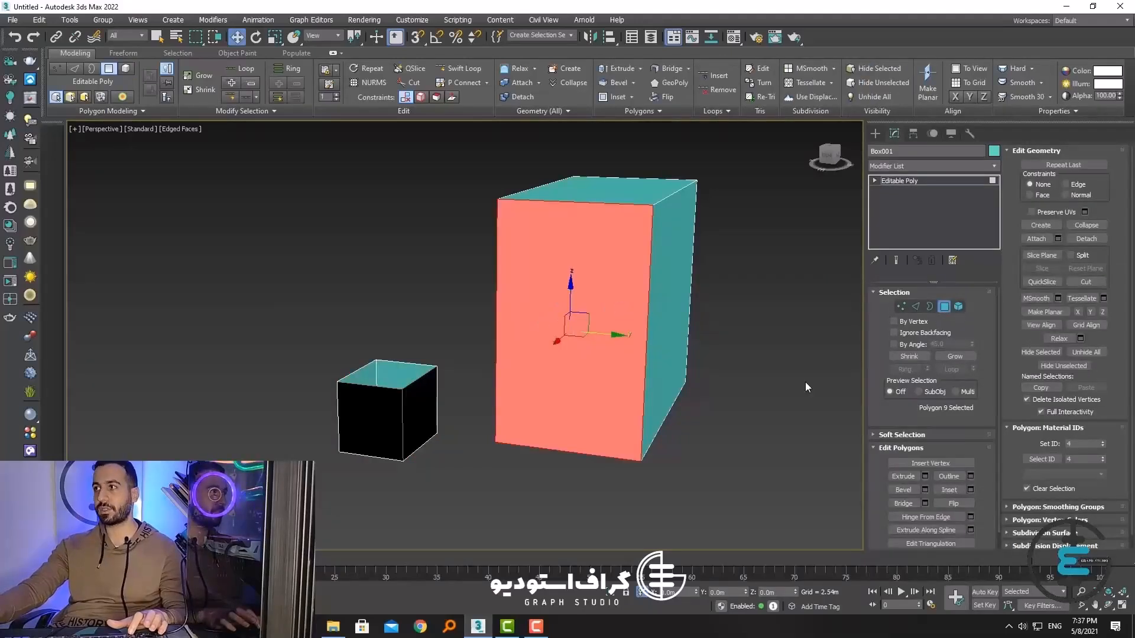
Step: Select the large box at element level and detach it as a separate object named box2
left_click(959, 306)
left_click_drag(714, 460, 536, 186)
left_click(1086, 239)
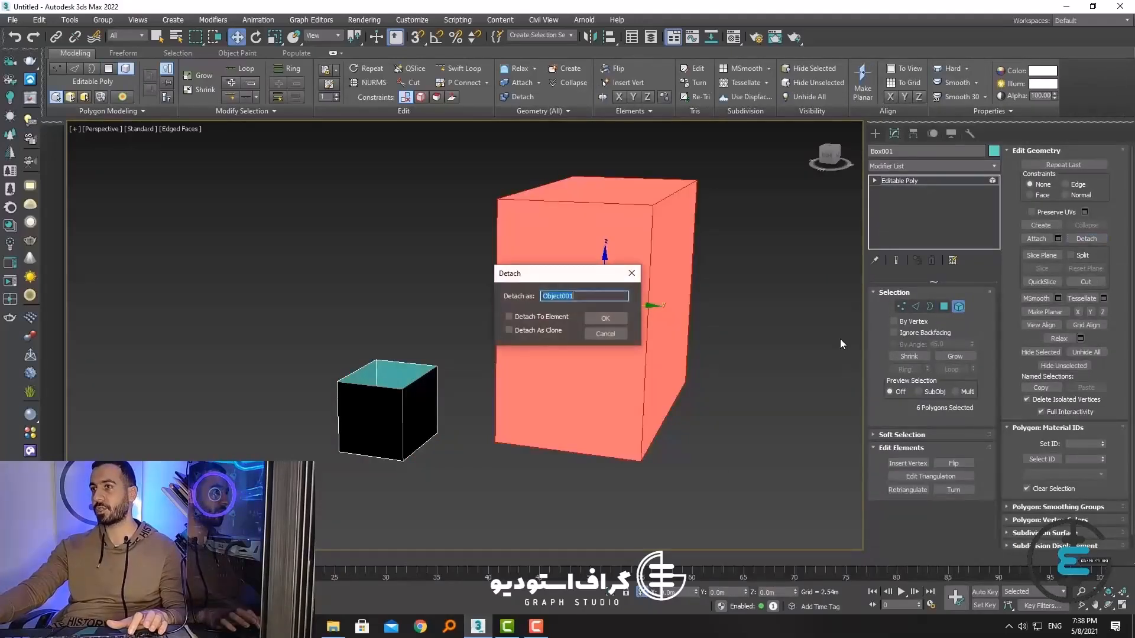
type("a")
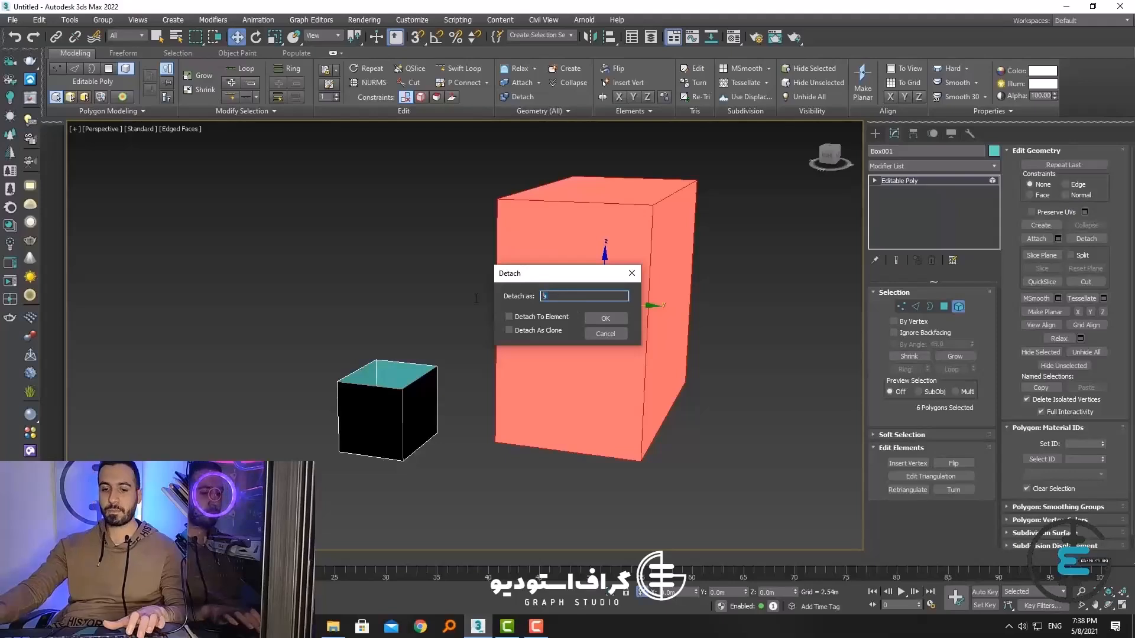
key("BackSpace")
type("box2")
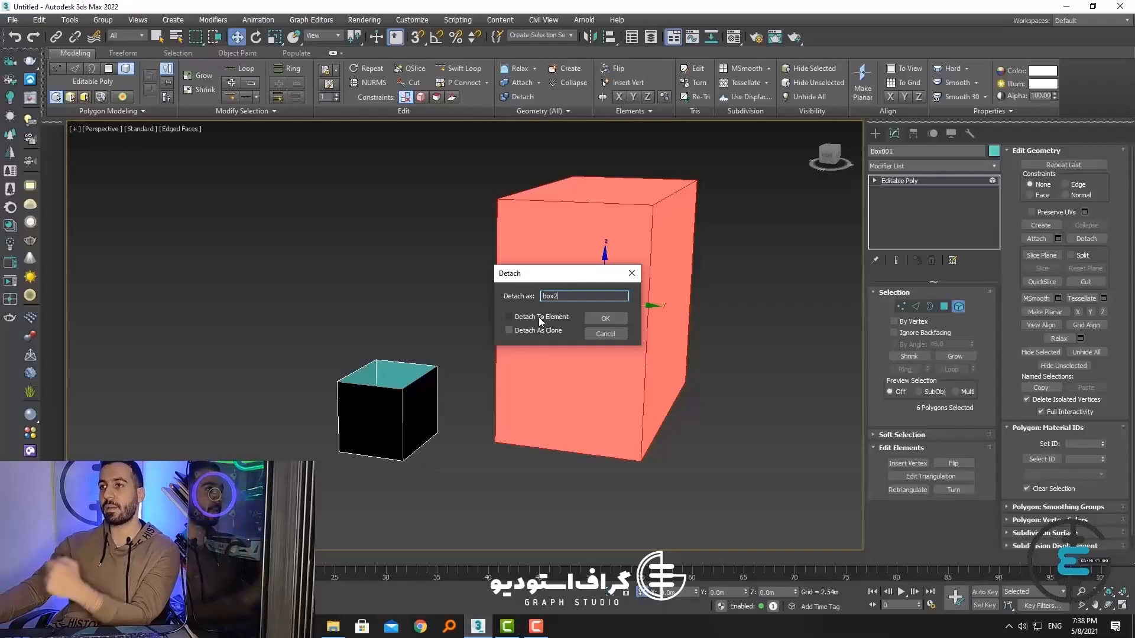
left_click(613, 322)
Step: Select box2 and center its pivot on the object
left_click(585, 342)
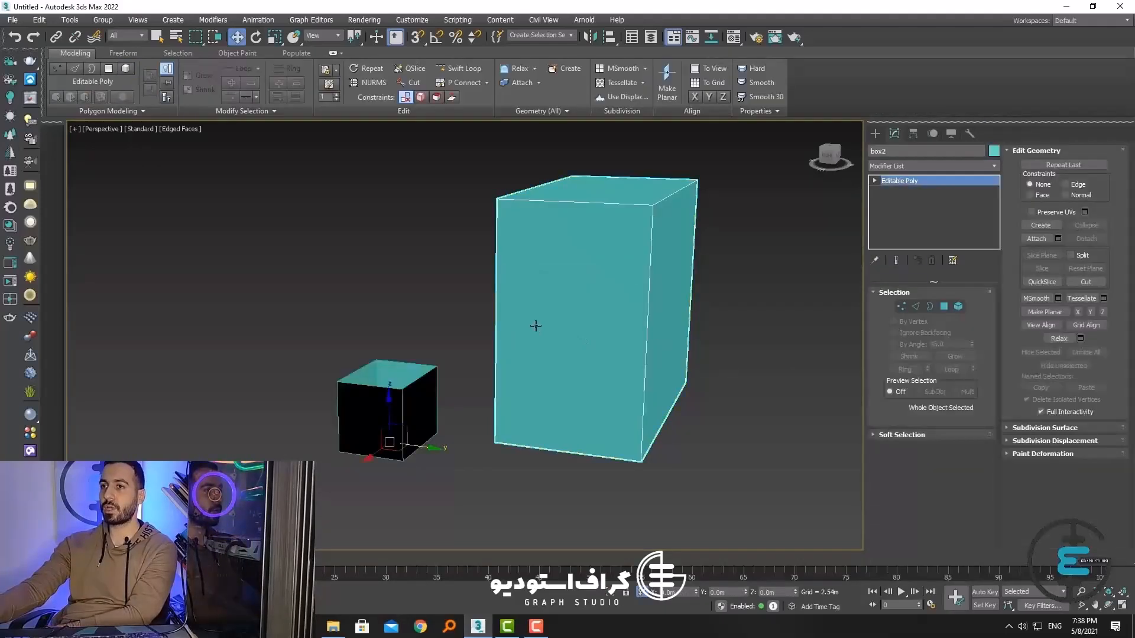
left_click_drag(528, 398, 793, 429)
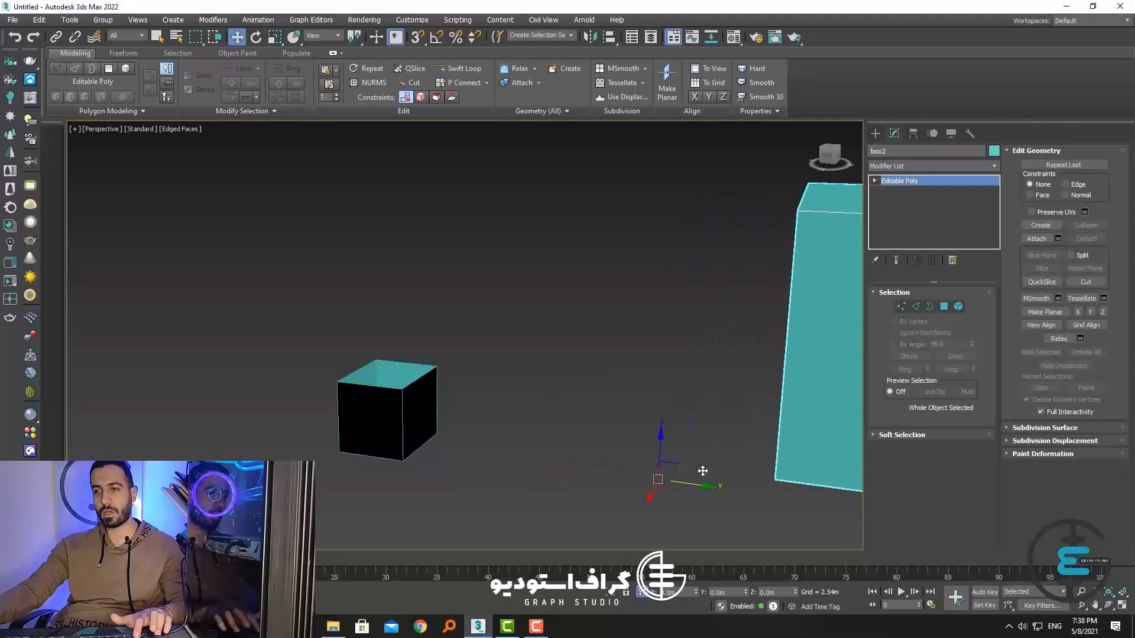
right_click(792, 428)
middle_click_drag(593, 487, 552, 481)
left_click(913, 133)
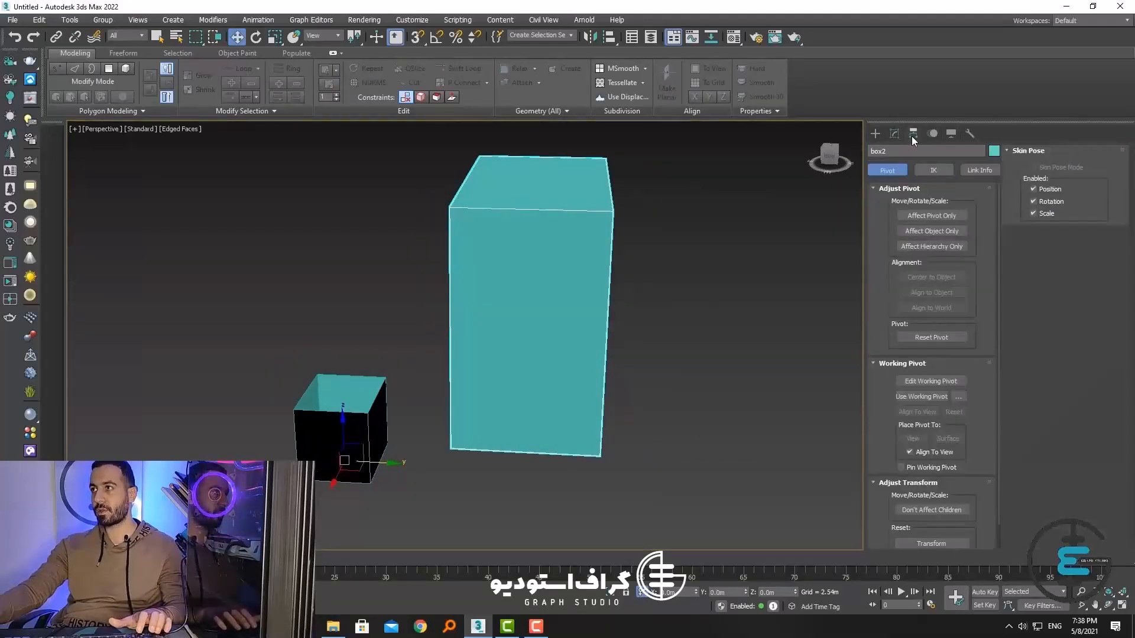
left_click(929, 217)
left_click(932, 277)
left_click(876, 134)
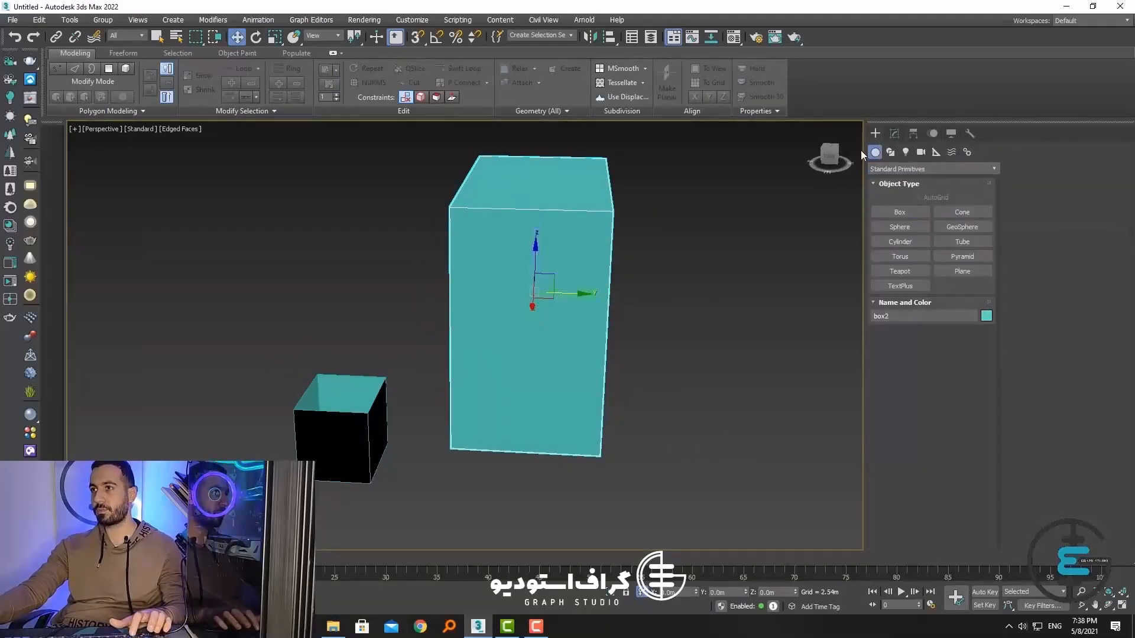
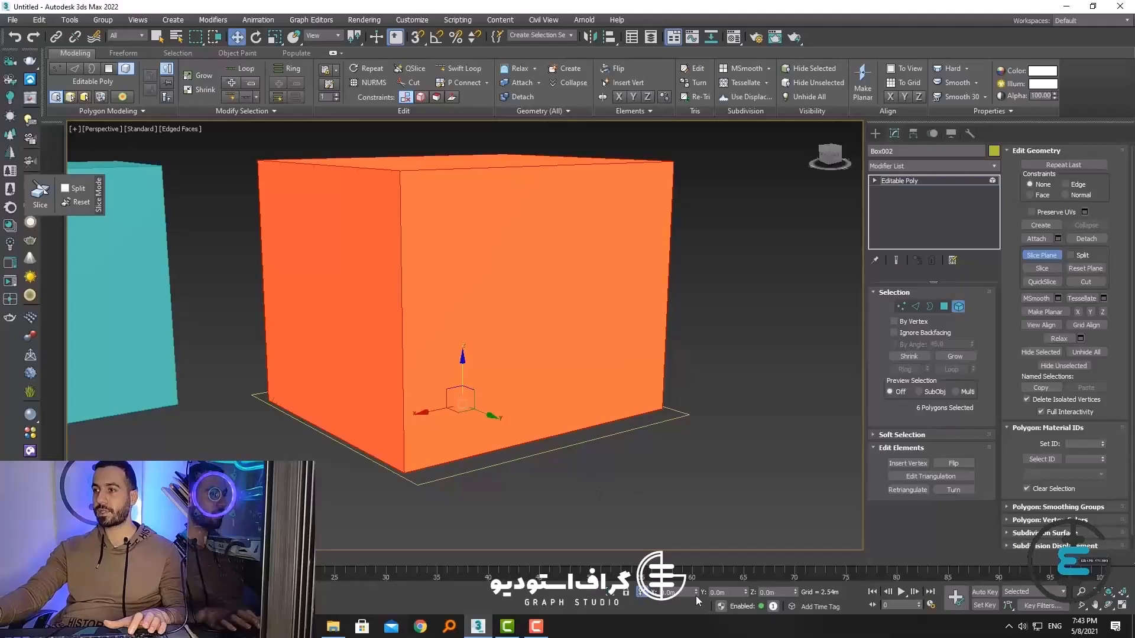
Step: Cut three horizontal slices across the lower half of Box002, raising the slice plane along Z for each cut
key("Return")
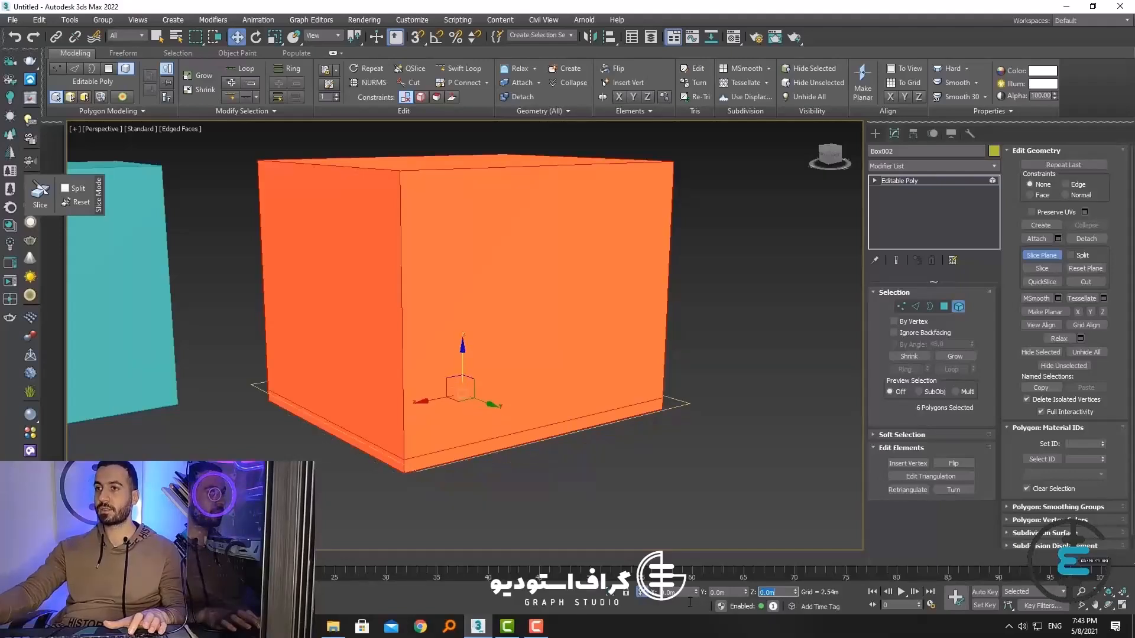
left_click(40, 192)
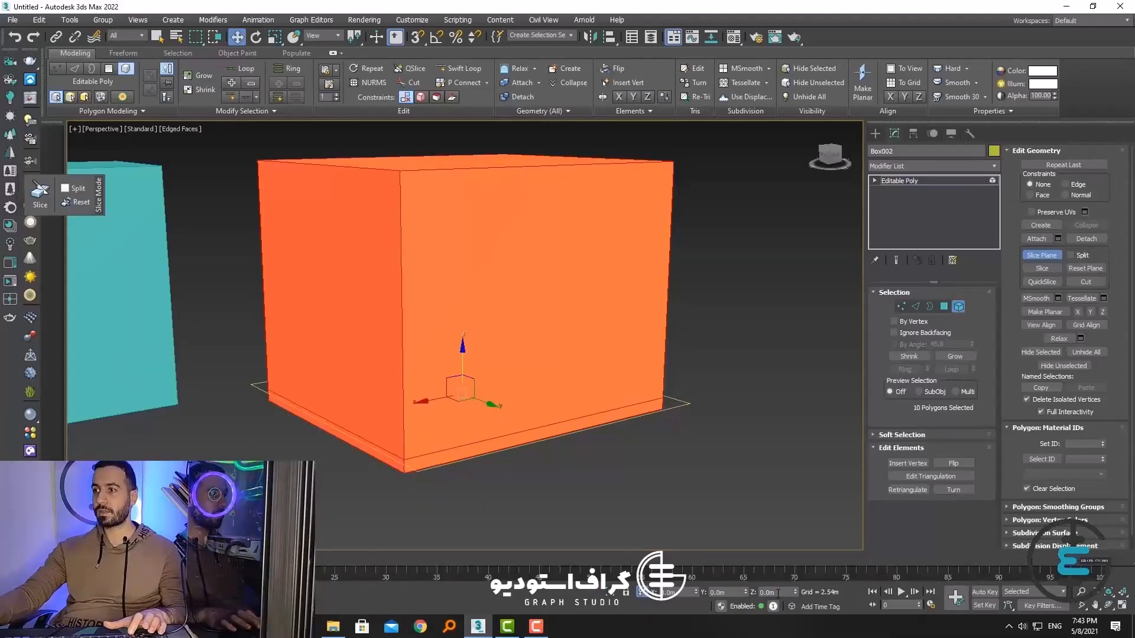
type("1")
key("Return")
left_click(40, 192)
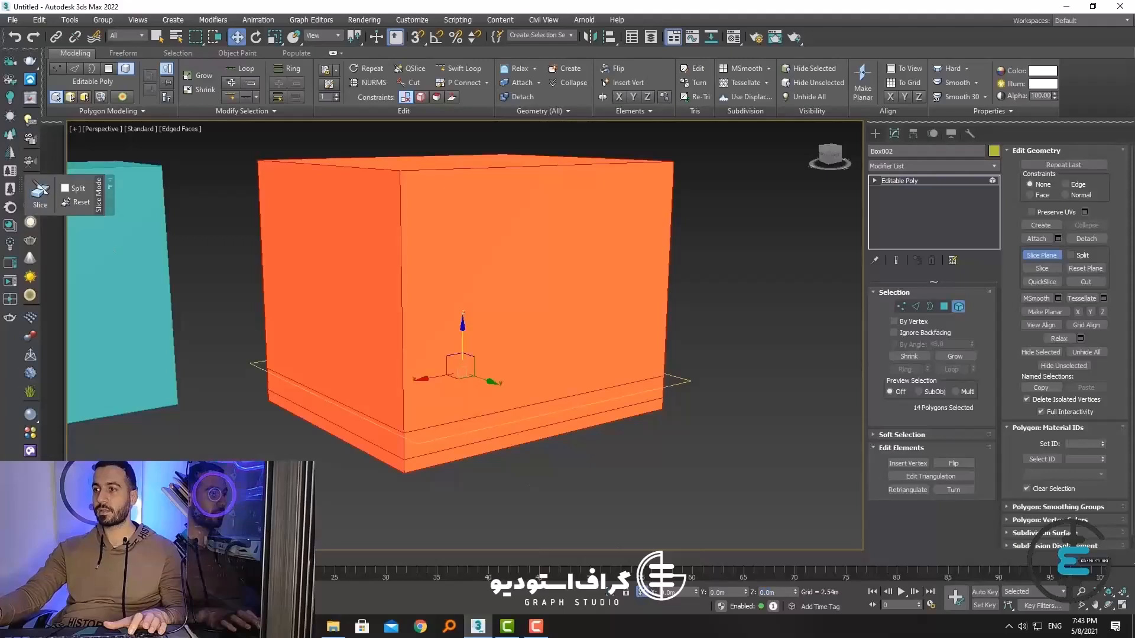
type("5")
key("Return")
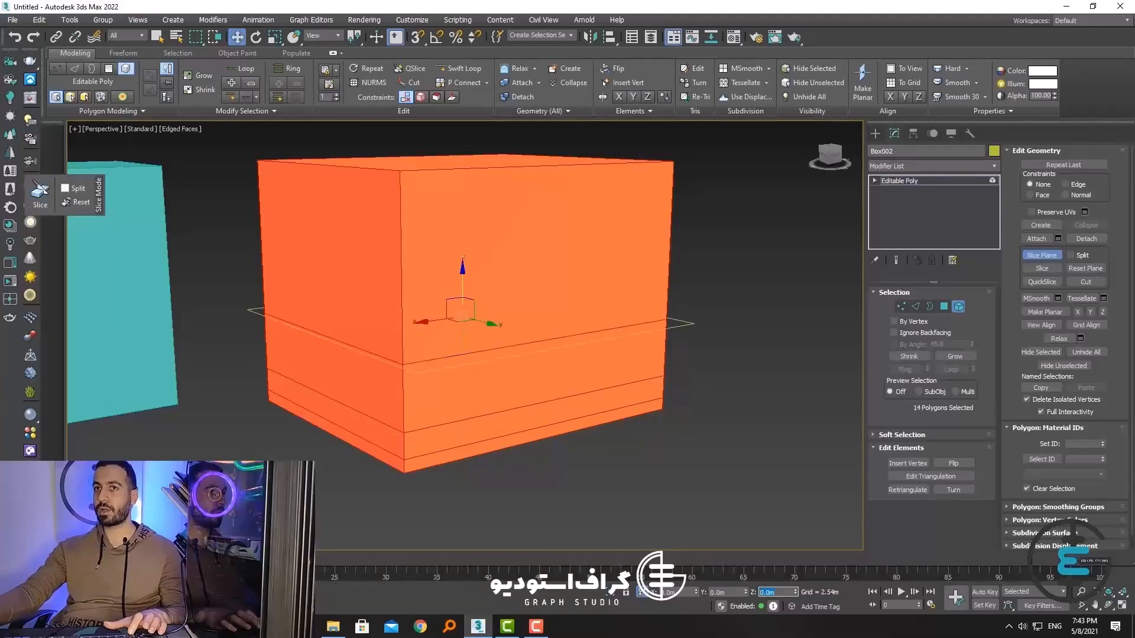
left_click(45, 189)
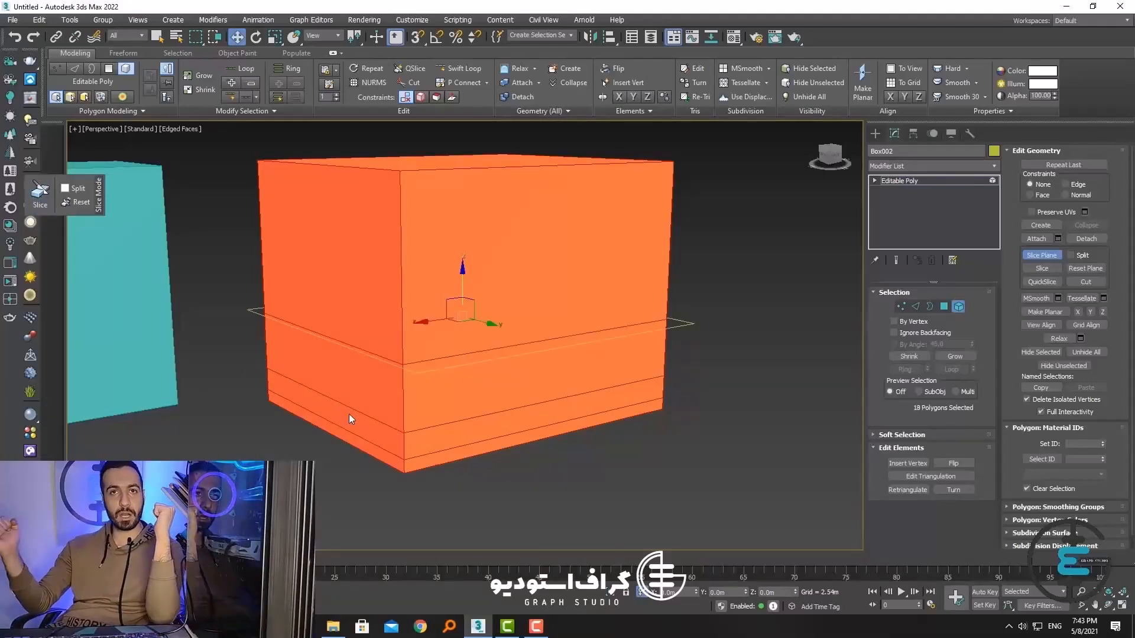
Step: Rotate the slice plane diagonally, slice the box with Split off, and undo the cut
middle_click_drag(471, 418, 469, 448, "alt")
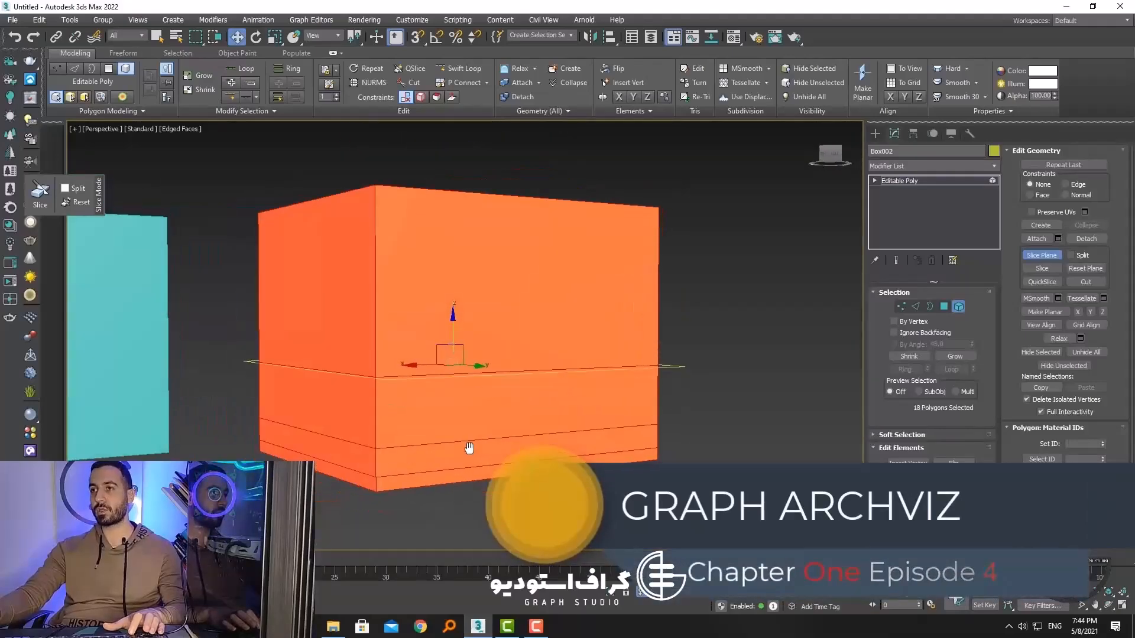
key("e")
left_click_drag(452, 320, 409, 357)
left_click(40, 194)
middle_click_drag(414, 343, 343, 351, "alt")
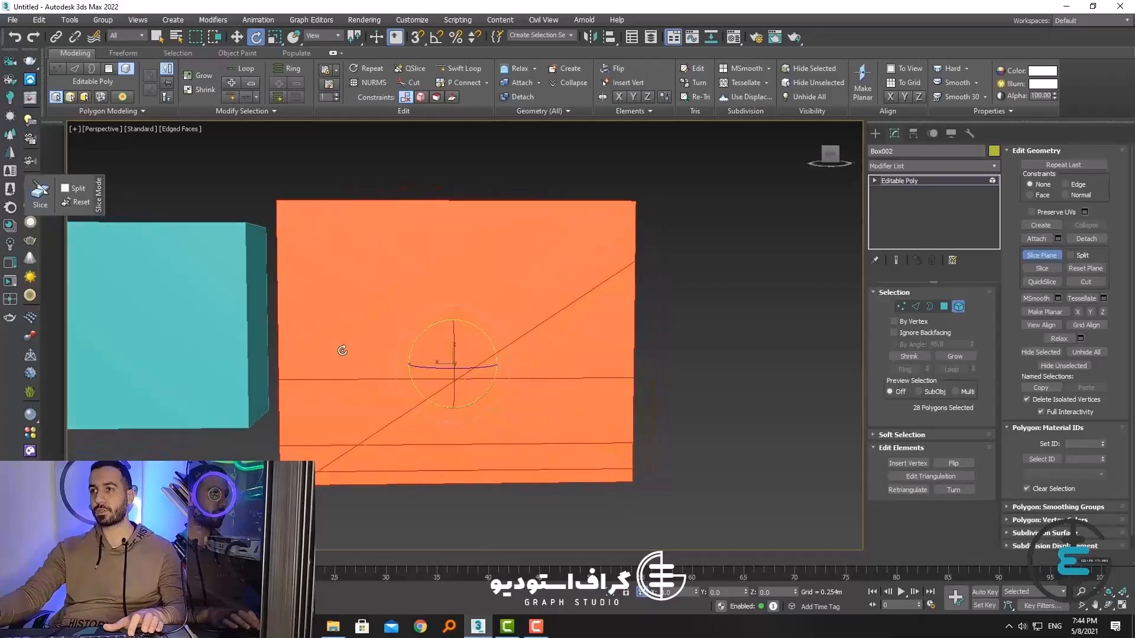
key("ctrl+z")
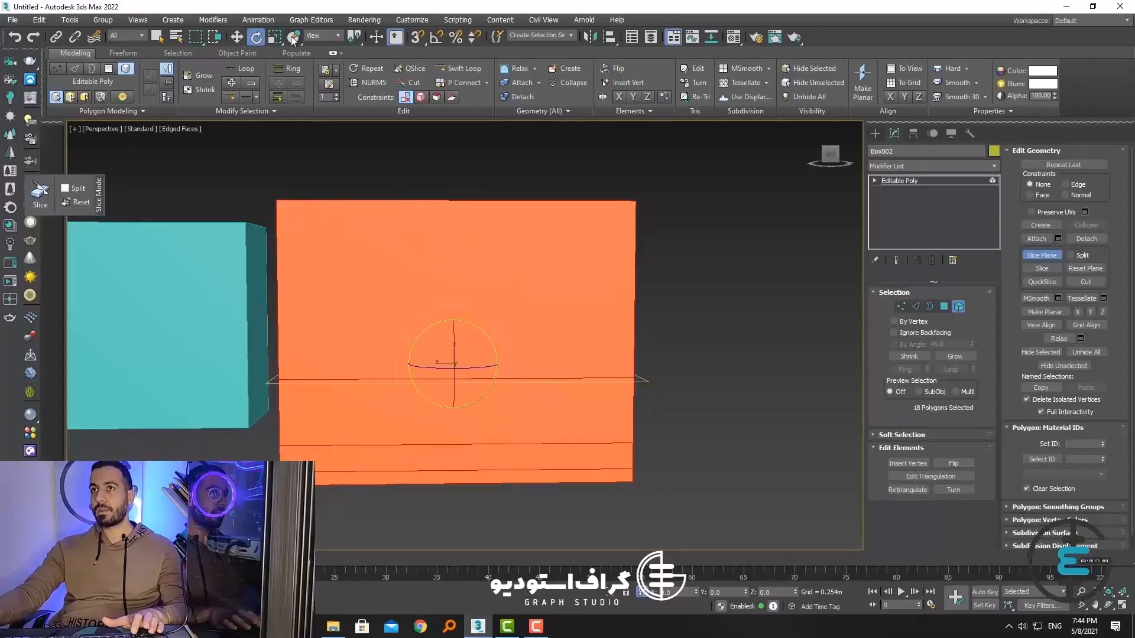
Step: Rotate the slice plane diagonally across the box again and slice it with the Split option enabled
left_click_drag(463, 406, 367, 361)
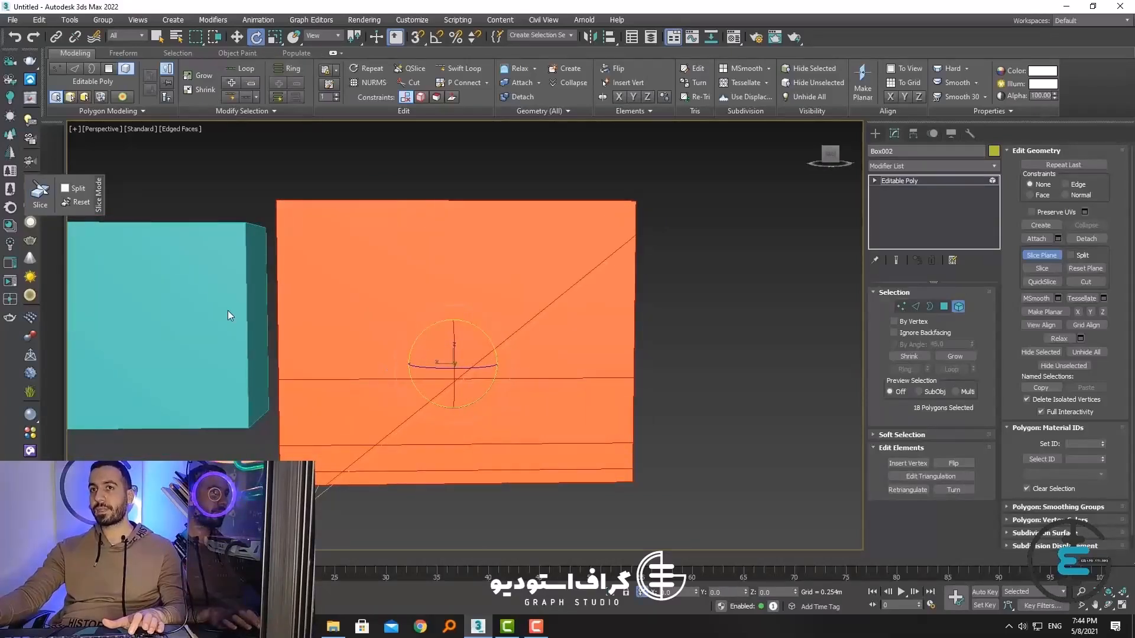
left_click(65, 188)
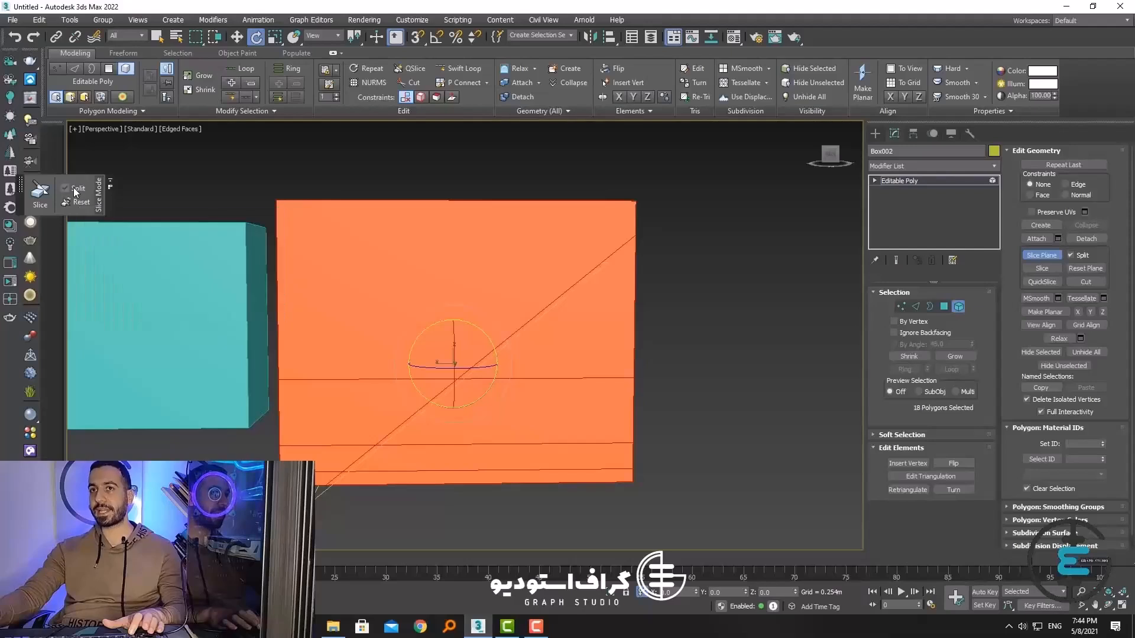
left_click(40, 192)
middle_click_drag(370, 364, 408, 375, "alt")
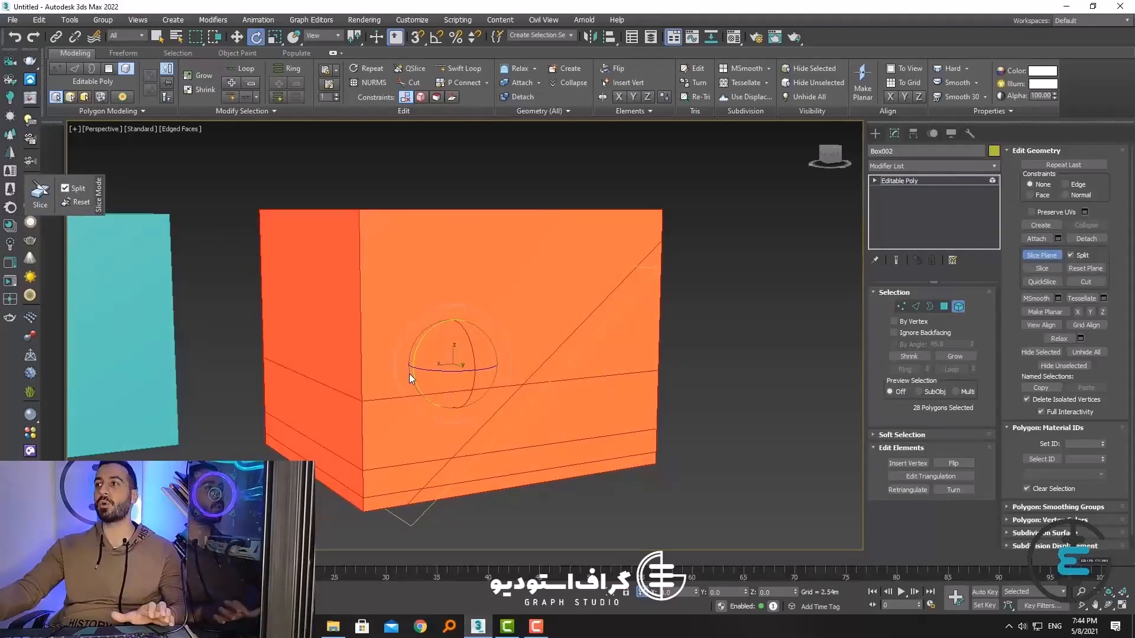
Step: Exit slicing, select the lower wedge of the diagonal cut at element level and move it away from the box
left_click(958, 307)
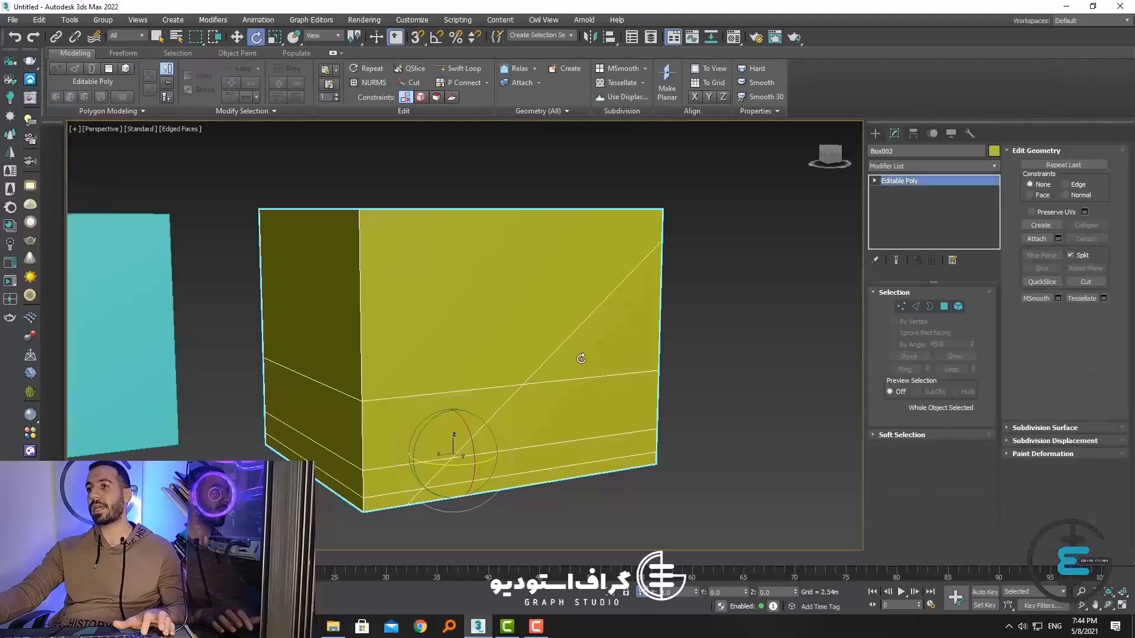
left_click(238, 37)
left_click(958, 307)
left_click(613, 344)
left_click_drag(545, 405, 795, 485)
scroll(680, 452, "down", 5)
middle_click_drag(559, 401, 484, 385)
Step: Reposition the separated wedge to examine the split from other angles, and undo the move
key("super")
mouse_move(541, 418)
middle_mouse_down("alt")
mouse_move(481, 424)
mouse_move(547, 434)
middle_mouse_up("alt")
left_click(394, 284)
left_click_drag(393, 285, 573, 400)
middle_click_drag(572, 400, 326, 427, "alt")
scroll(531, 474, "down", 5)
middle_click_drag(531, 473, 581, 399, "alt")
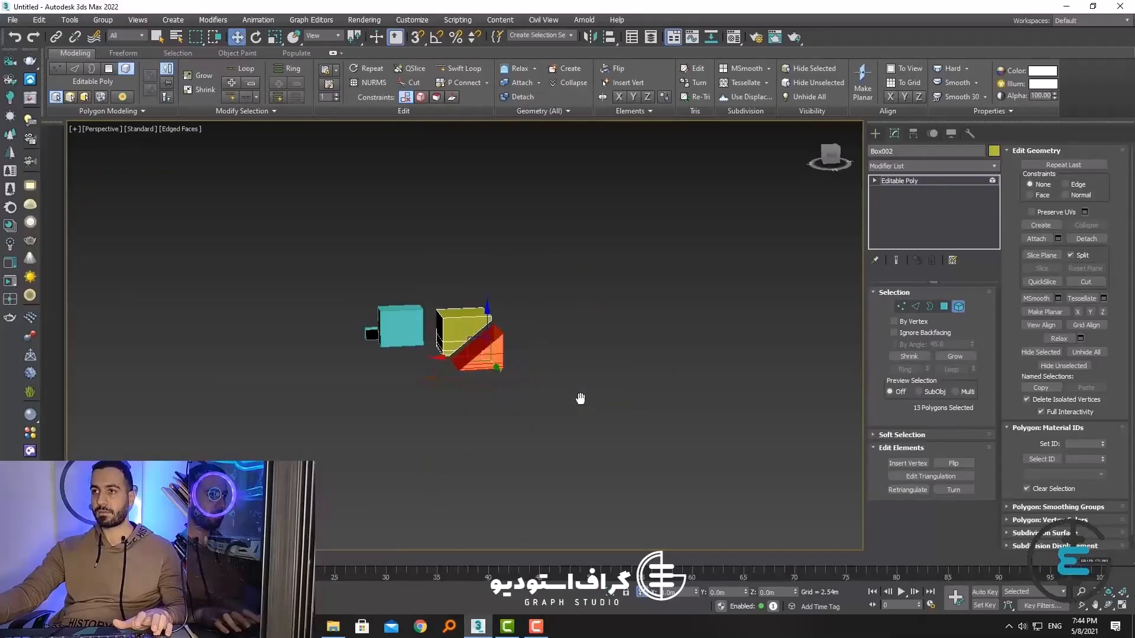
left_click(516, 406)
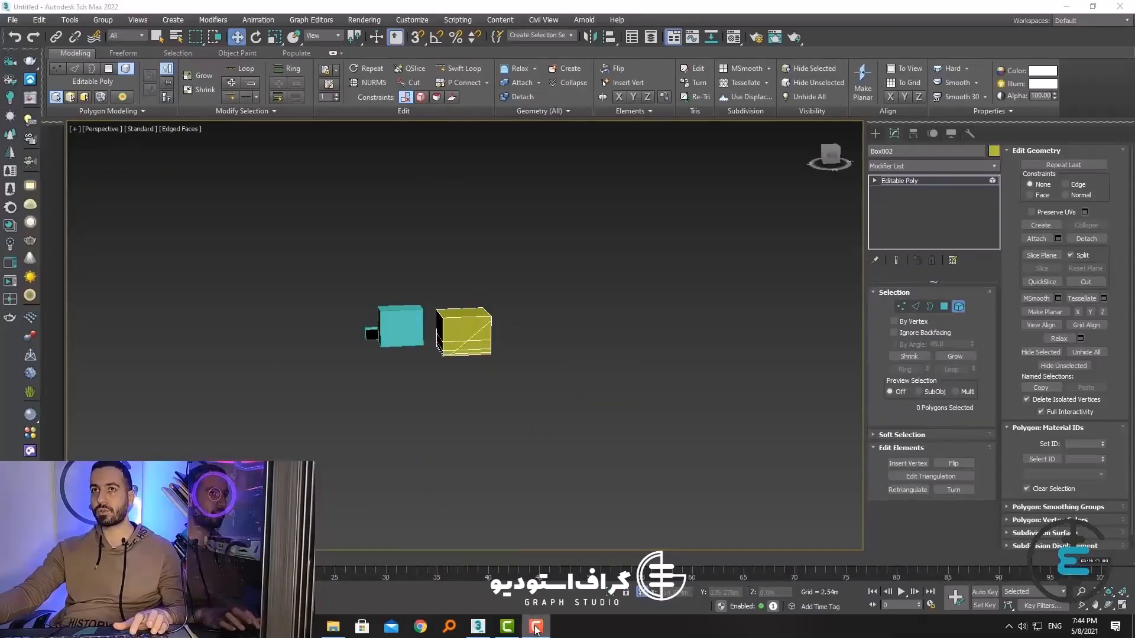
scroll(477, 339, "up", 2)
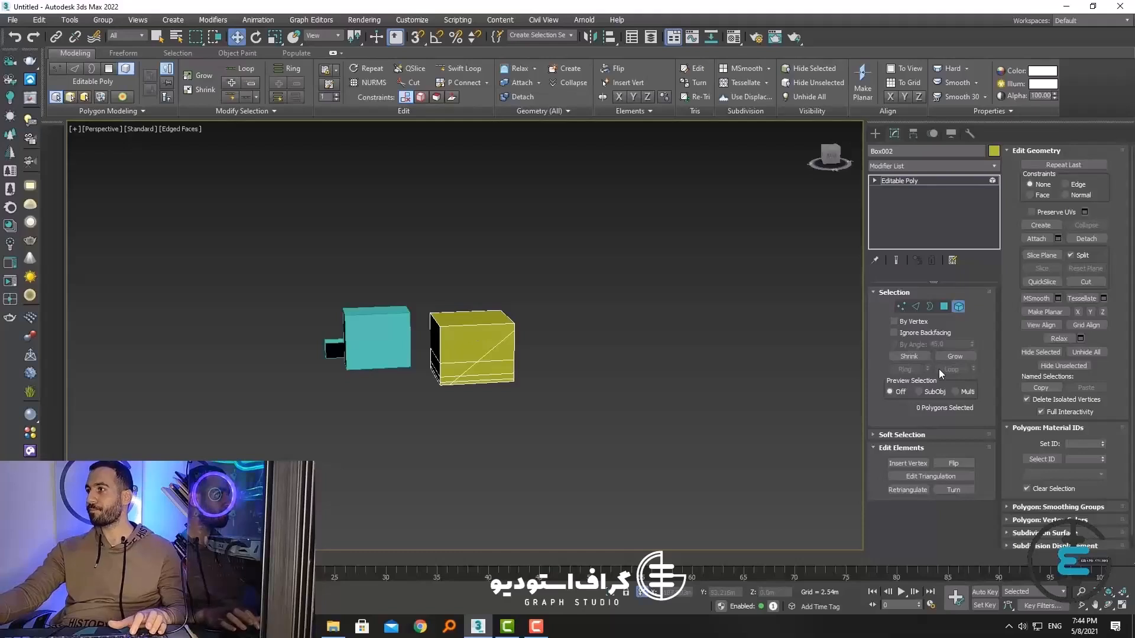
Step: Turn off Split and use Cut to draw a freehand, self-crossing zigzag of edges on the yellow box's front face
left_click(1086, 282)
scroll(481, 340, "up", 5)
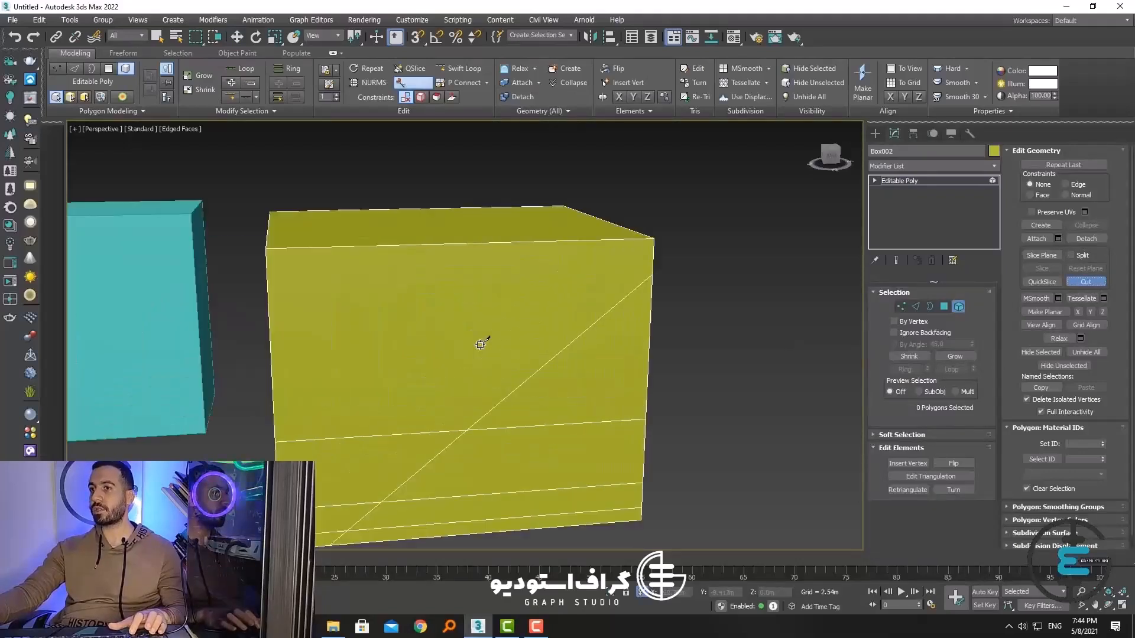
left_click(476, 344)
left_click(365, 357)
left_click(373, 436)
left_click(448, 404)
left_click(369, 256)
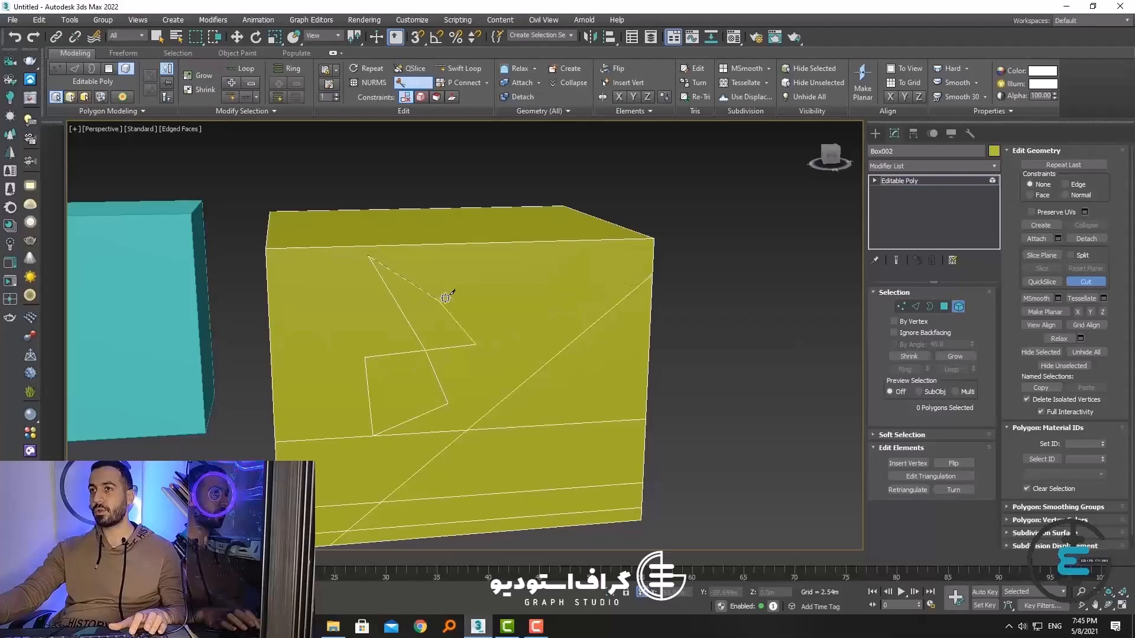
left_click(508, 267)
Step: Cut freehand outlines into the two neighbouring side faces of the yellow box
middle_click_drag(431, 342, 498, 381, "alt")
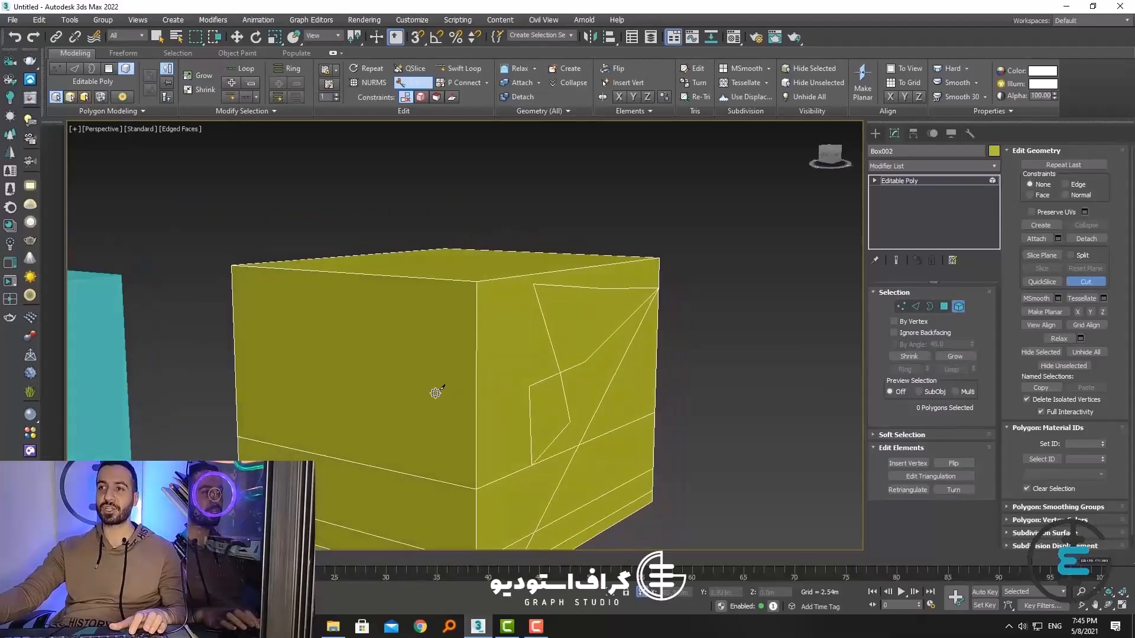
left_click(435, 392)
left_click(345, 339)
left_click(332, 404)
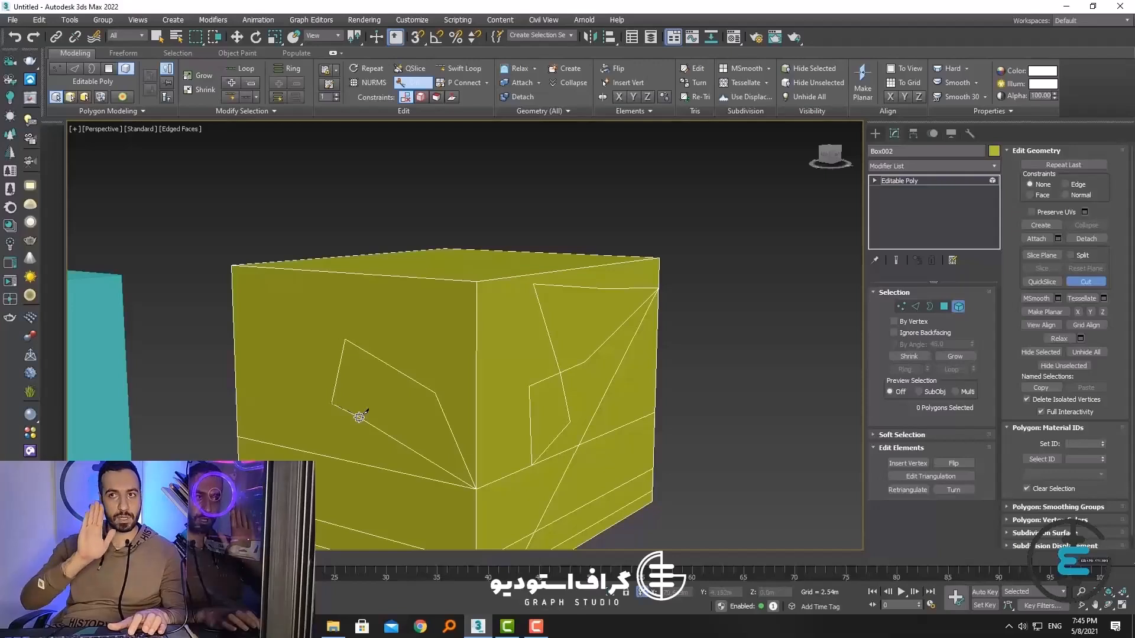
scroll(338, 420, "down", 4)
mouse_move(338, 420)
middle_mouse_down("alt")
mouse_move(354, 423)
mouse_move(317, 413)
middle_mouse_up("alt")
scroll(336, 410, "up", 3)
left_click(329, 348)
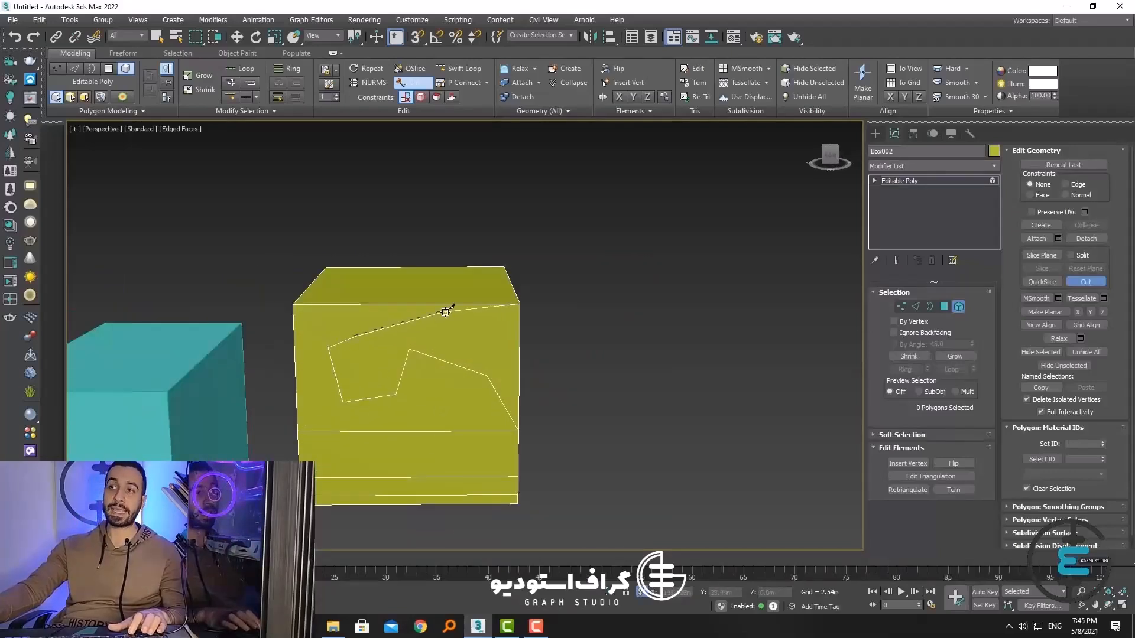
Step: Cut a freehand zigzag of edges across the box's top face and leave the Cut tool
middle_click_drag(573, 392, 379, 254, "alt")
left_click(472, 278)
left_click(467, 347)
left_click(425, 363)
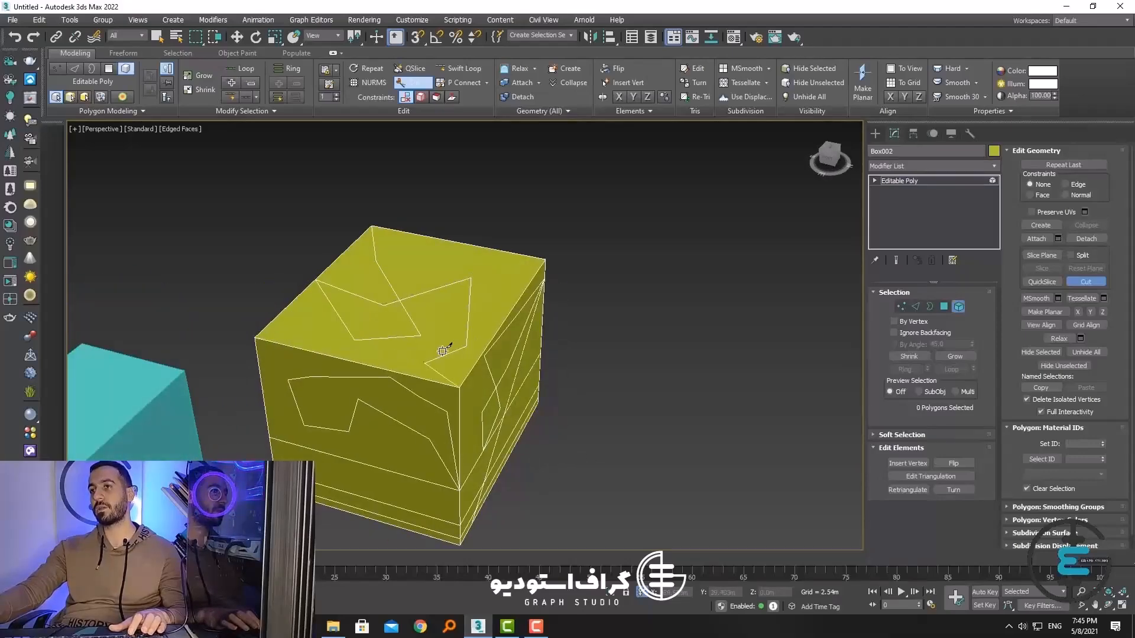
middle_click_drag(423, 358, 499, 408, "alt")
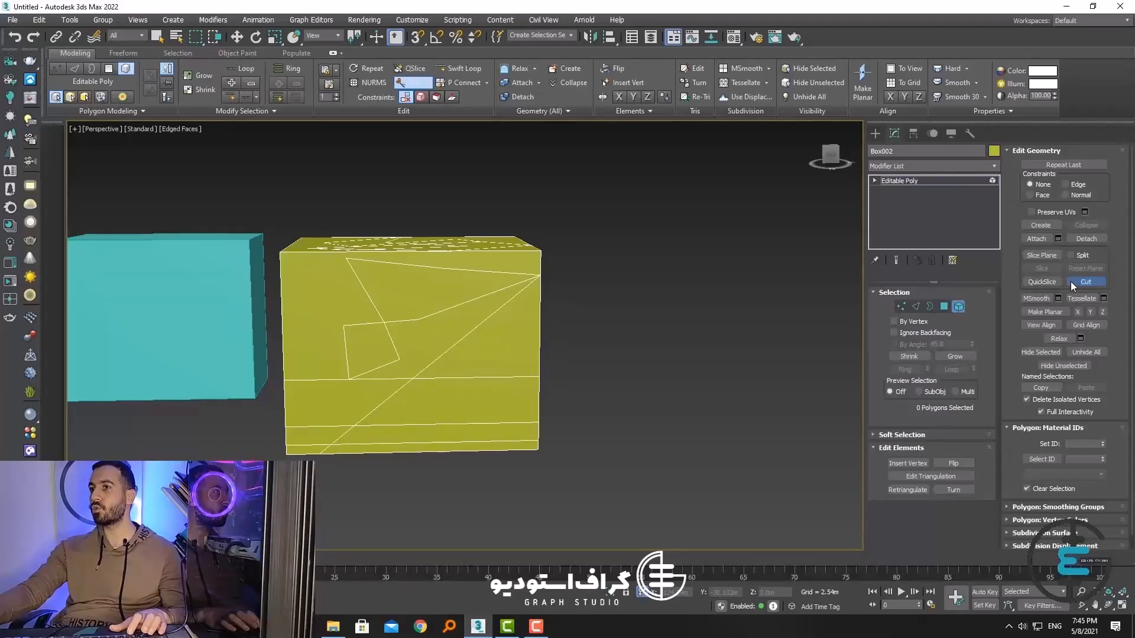
key("w")
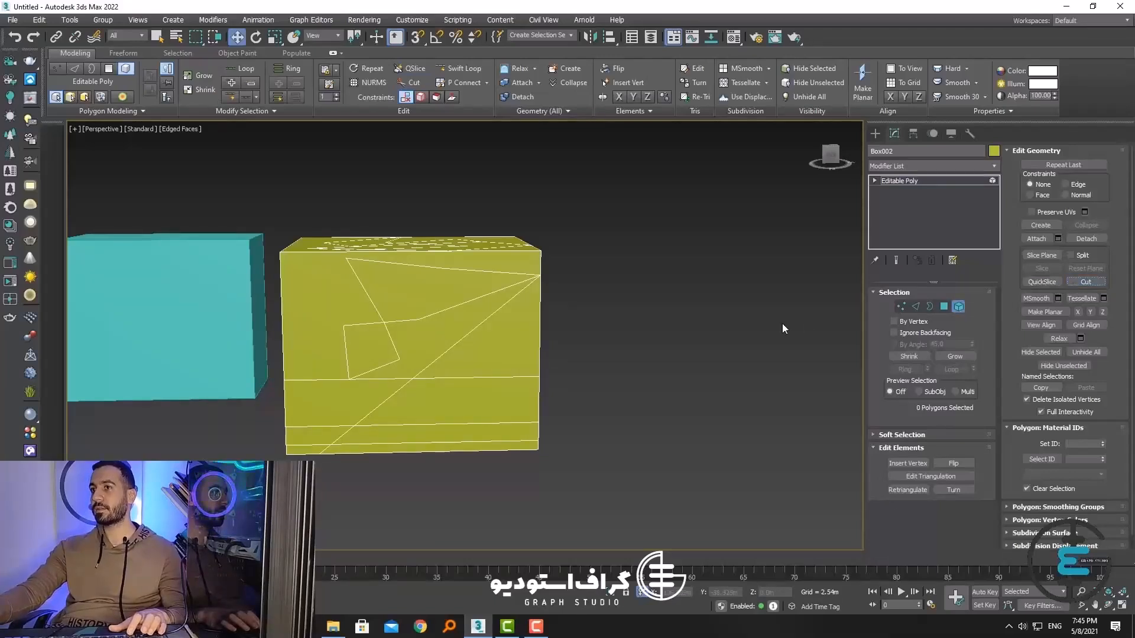
Step: Exit element level and reset the scene to start with an empty one
scroll(688, 342, "down", 3)
left_click_drag(28, 218, 29, 217)
left_click(957, 305)
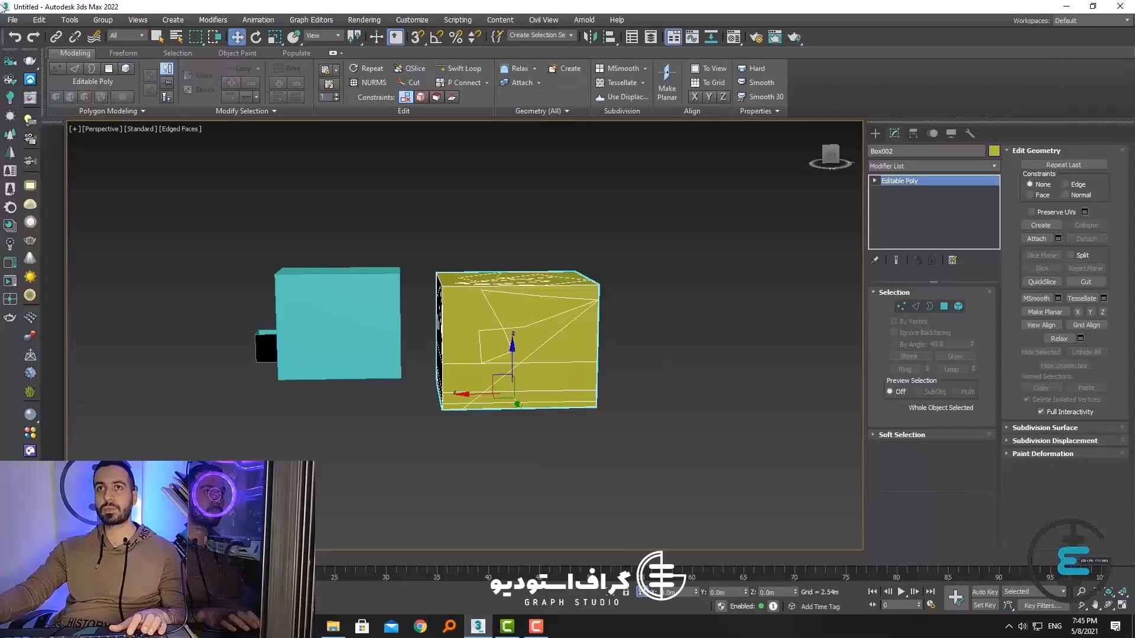
left_click(13, 20)
left_click(33, 53)
left_click(557, 336)
left_click(544, 338)
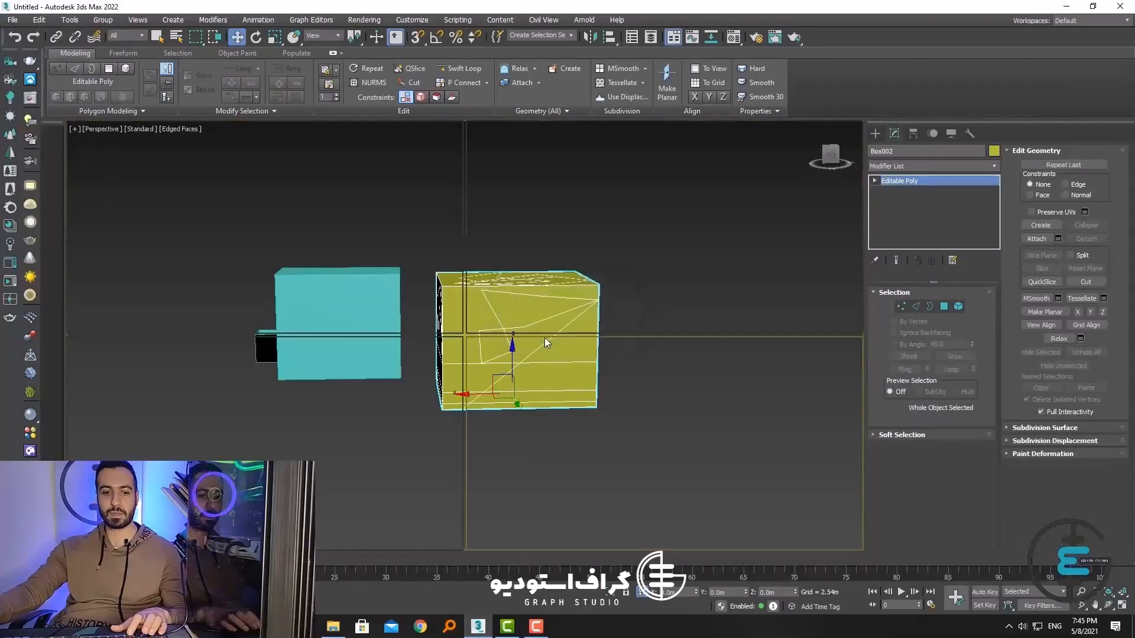
Step: Create a box about 1.10 m long, 2.34 m wide and 1.51 m high, and convert it to Editable Poly
left_click(917, 214)
mouse_move(492, 281)
left_mouse_down()
mouse_move(321, 456)
mouse_move(331, 504)
left_mouse_up()
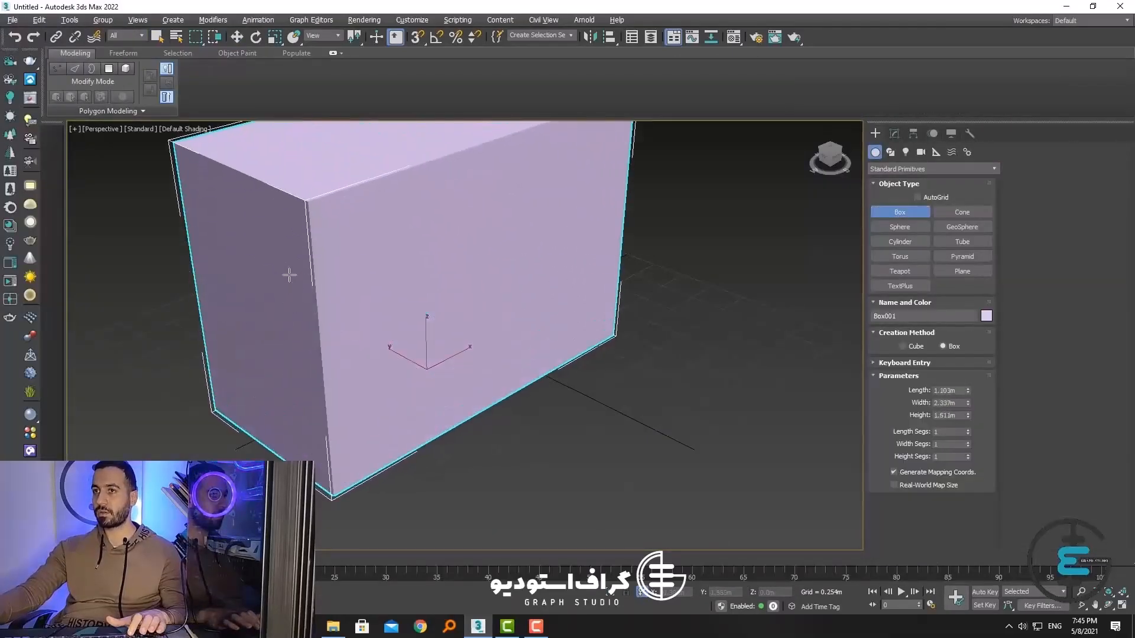
left_click(289, 274)
scroll(369, 311, "down", 4)
right_click(440, 323)
right_click(440, 324)
mouse_move(538, 445)
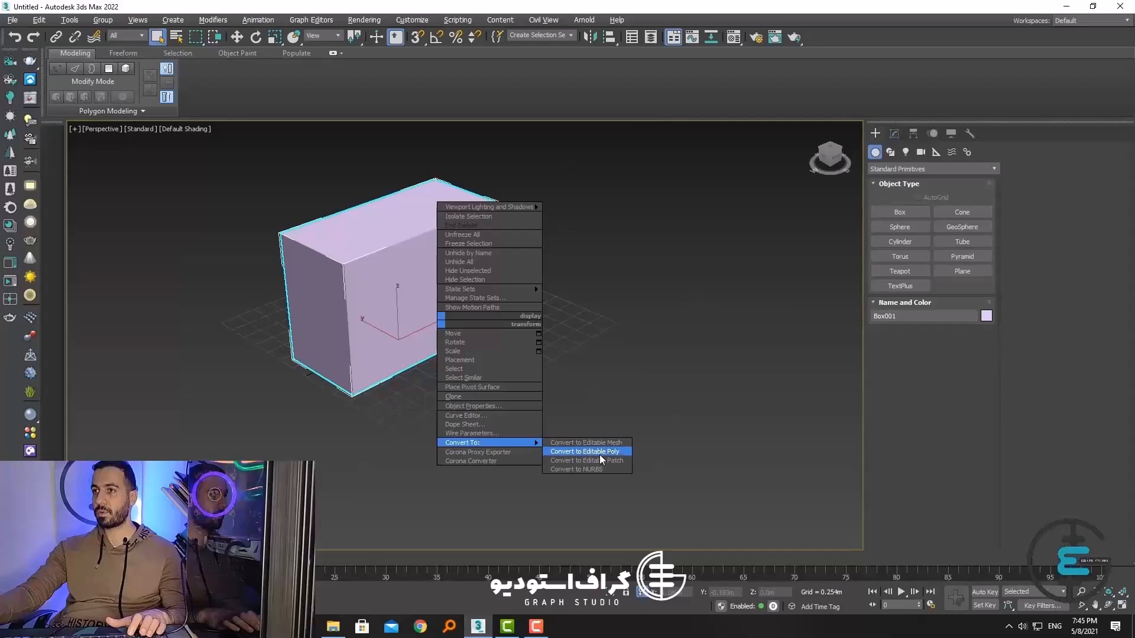
left_click(579, 456)
Step: Clone the box straight up as an independent copy named Box002
key("w")
middle_click_drag(431, 367, 432, 307, "alt")
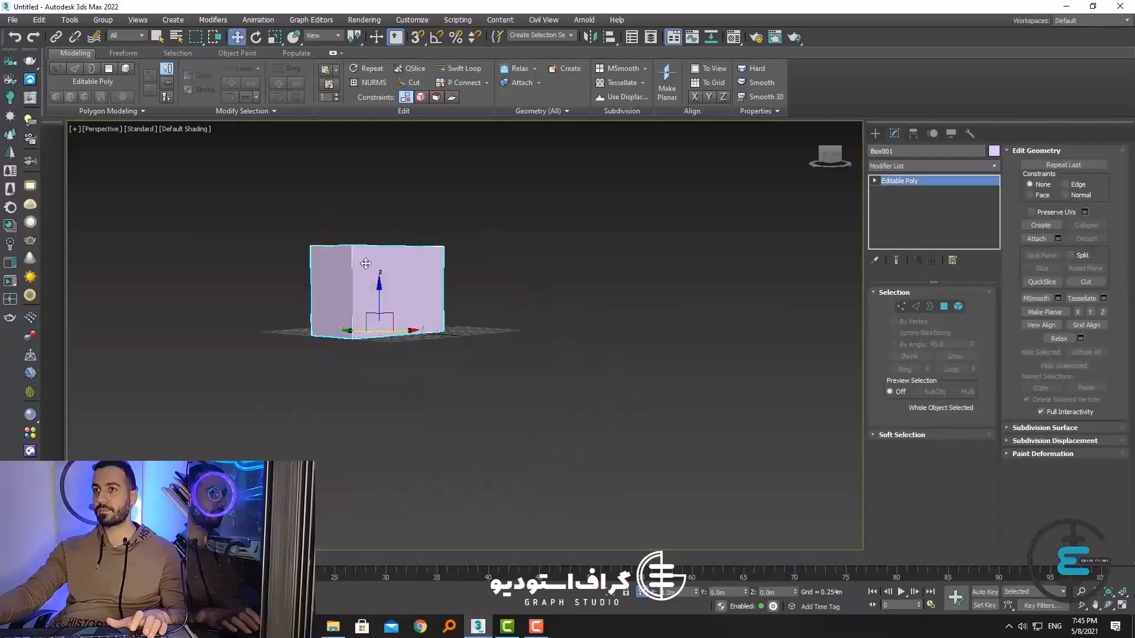
left_click_drag(375, 307, 376, 202, "shift")
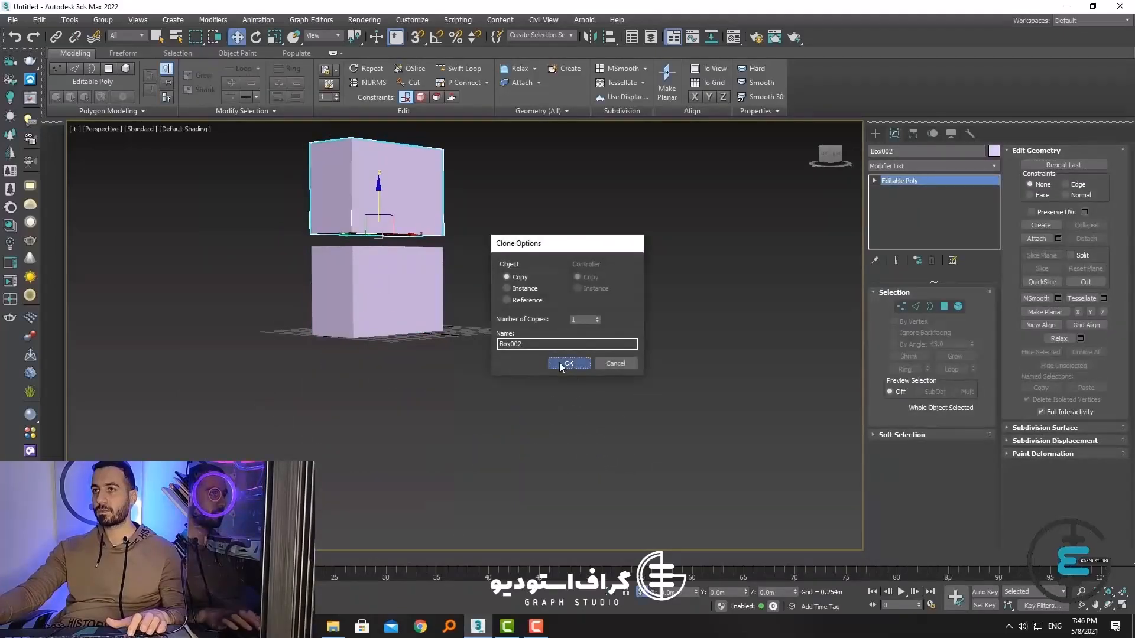
left_click(559, 363)
Step: Select the four vertical edges of the upper box and connect them with 2 segments
key("2")
middle_click_drag(418, 241, 541, 233, "alt")
left_click_drag(545, 231, 179, 263)
left_click(1103, 219)
left_click(474, 340)
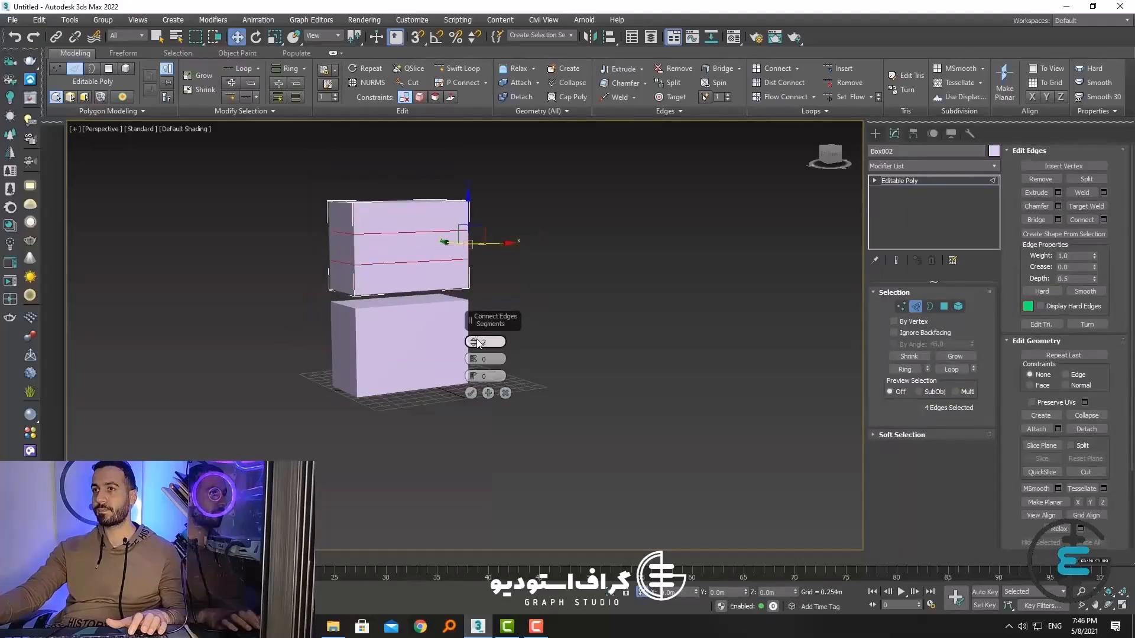
left_click(474, 340)
left_click(474, 345)
left_click(472, 393)
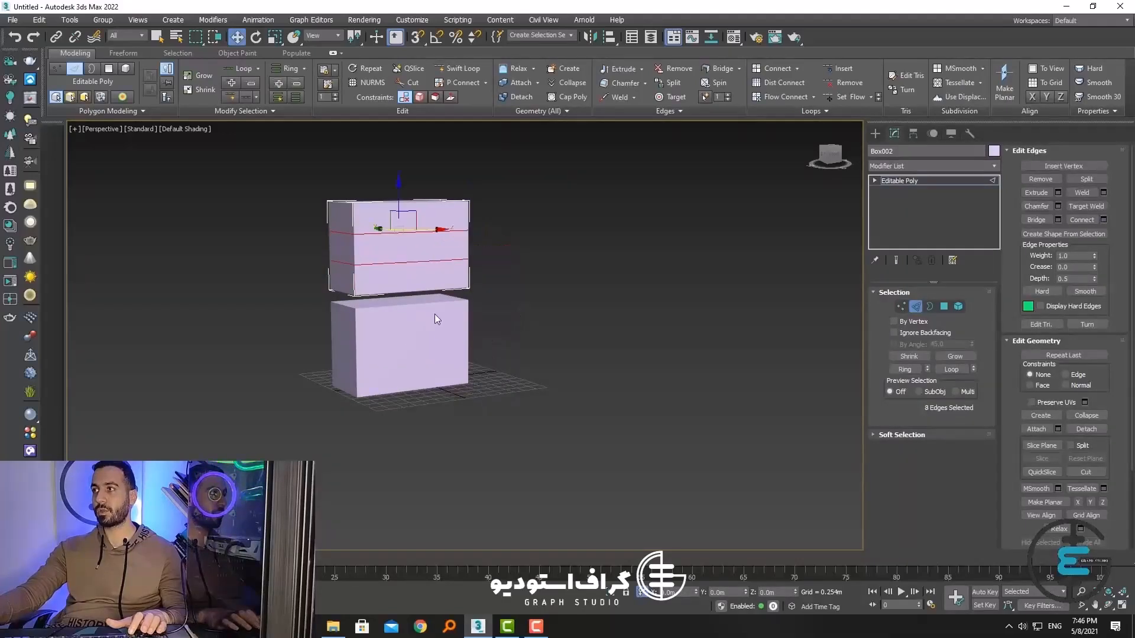
Step: Connect the two new edge loops with 3 vertical segments, show edged faces and exit edge level
left_click(1103, 219)
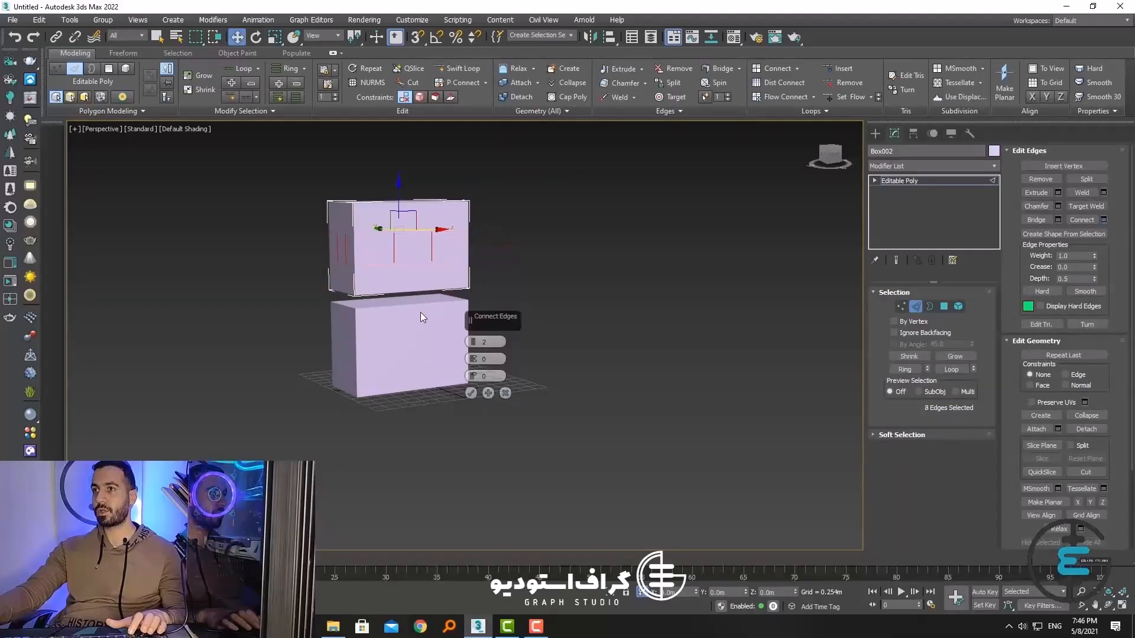
left_click(471, 393)
key("F4")
scroll(459, 335, "up", 2)
key("2")
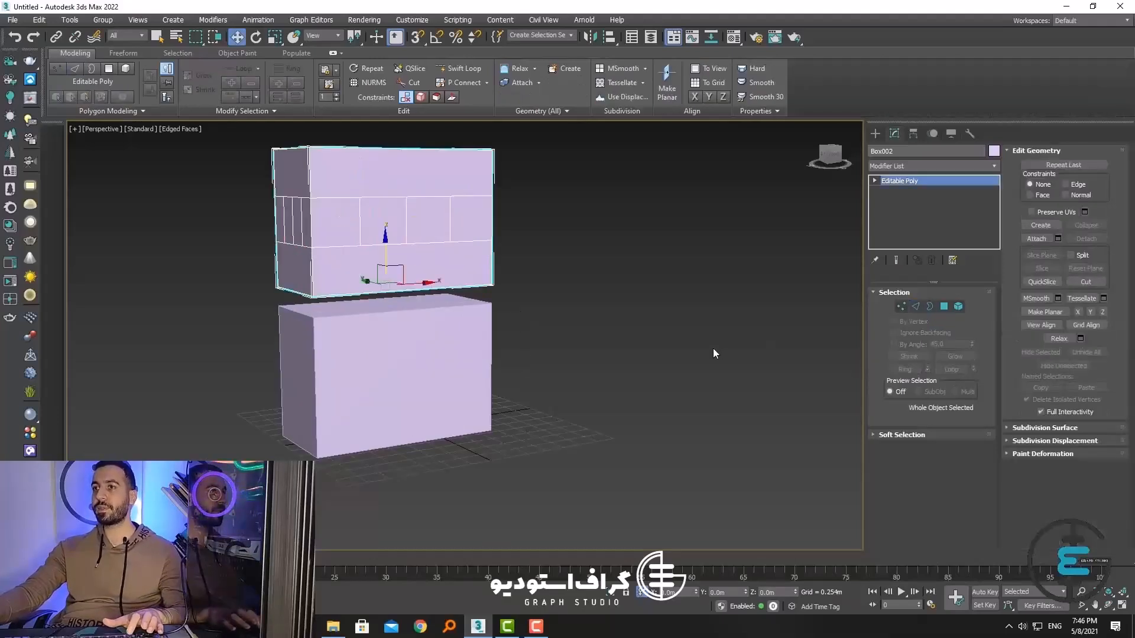
Step: QuickSlice the lower box's front polygon vertically in three places, snapping to the upper box's three short vertical edges, and leave QuickSlice
left_click(470, 345)
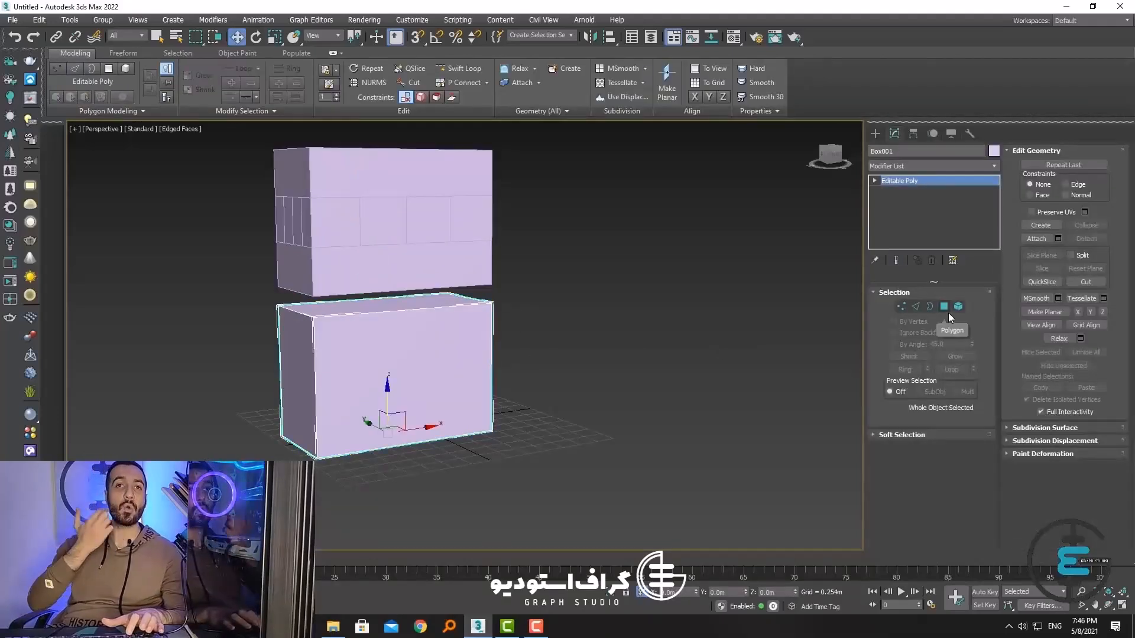
middle_click_drag(561, 314, 530, 303, "alt")
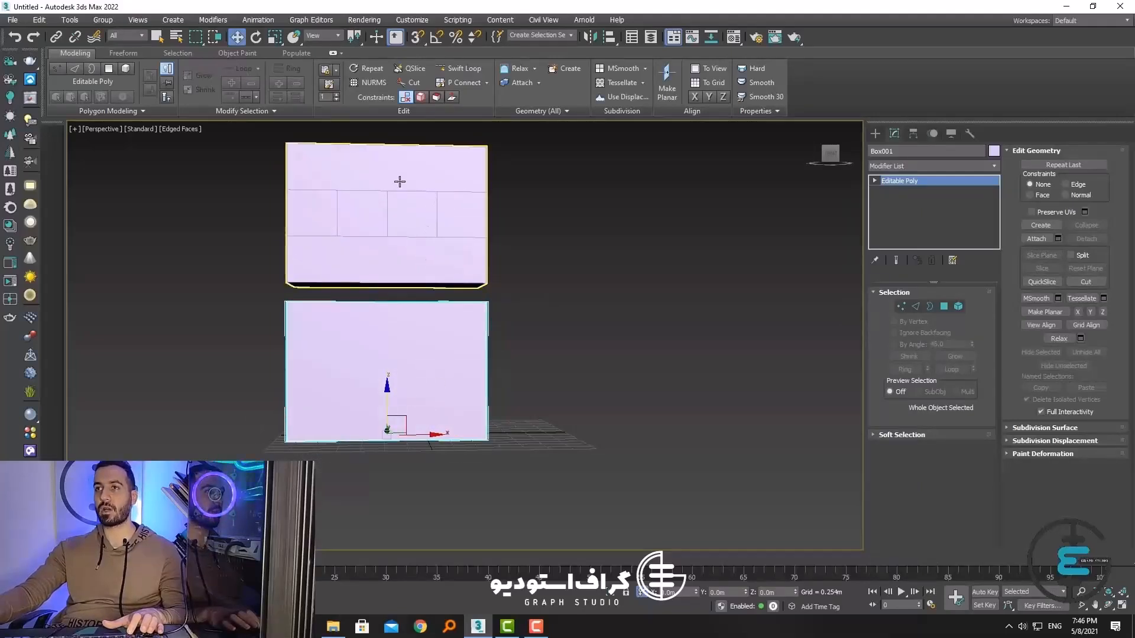
key("4")
left_click(399, 357)
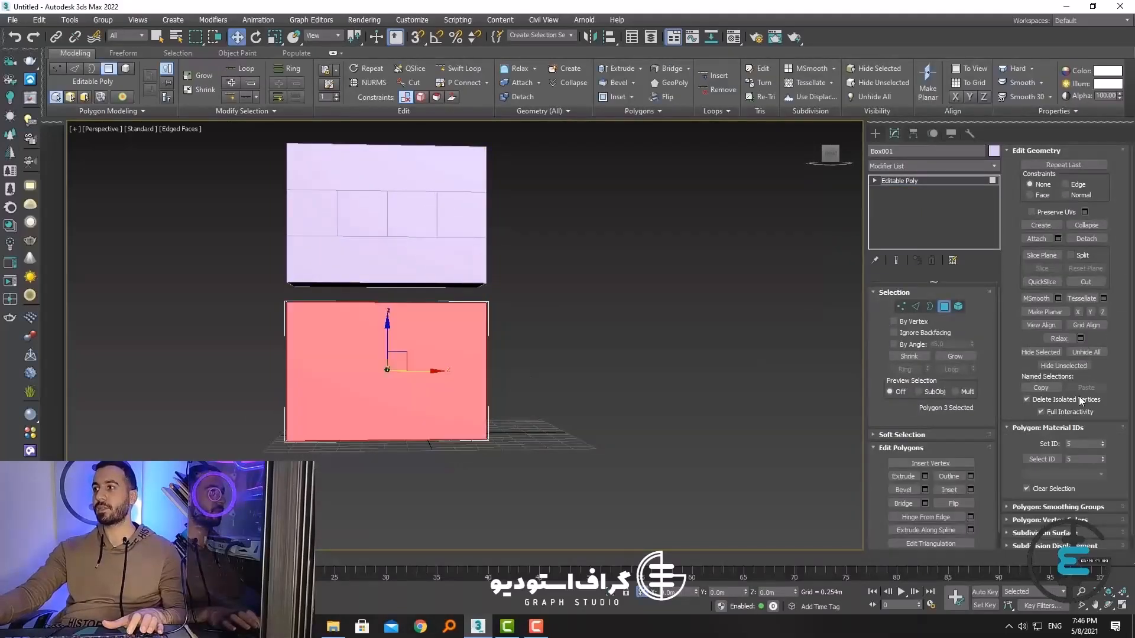
left_click(1042, 282)
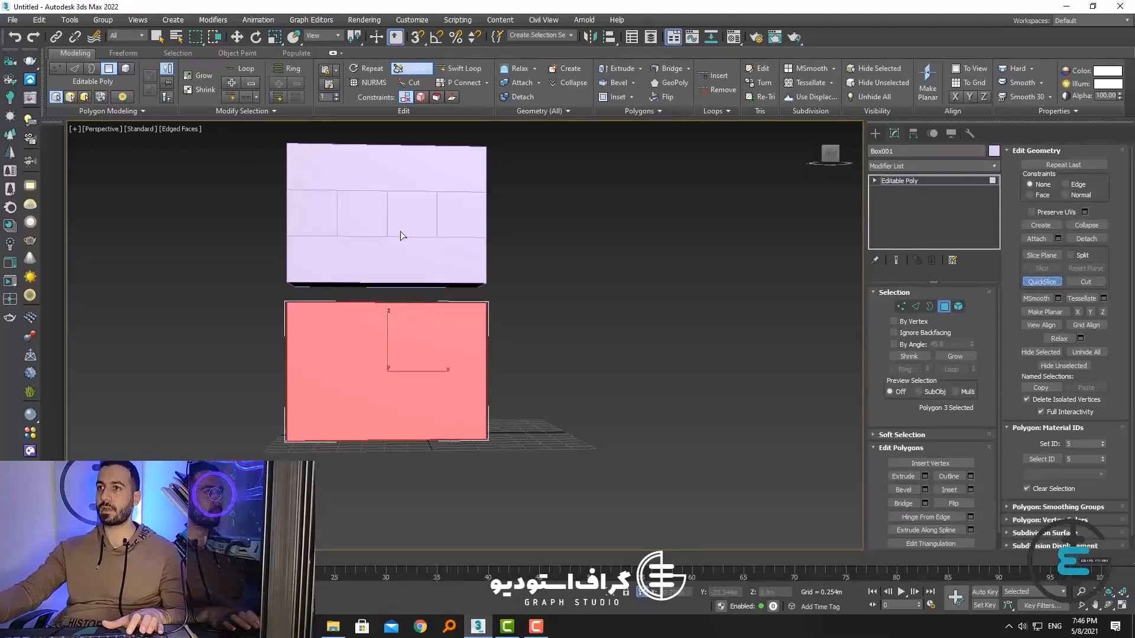
right_click(418, 36)
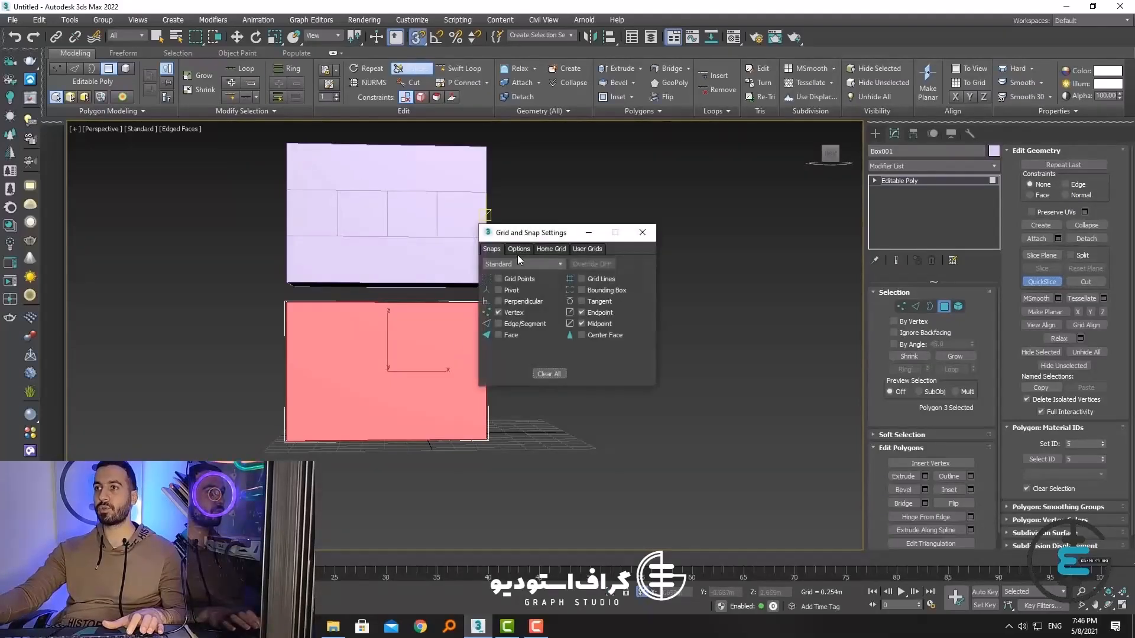
left_click(643, 233)
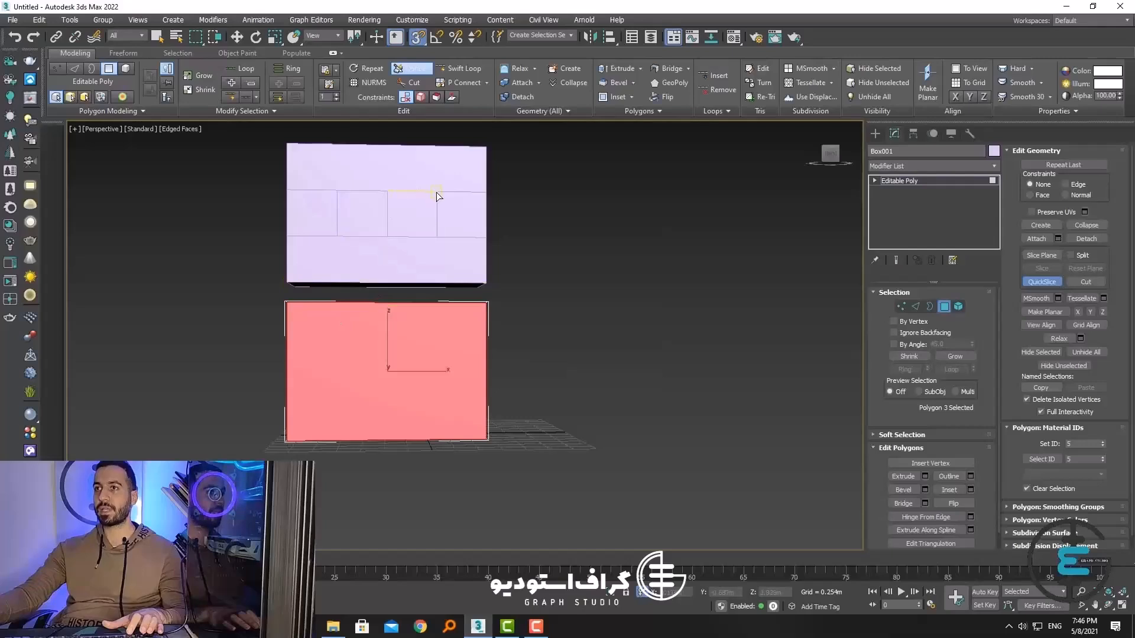
left_click(436, 241)
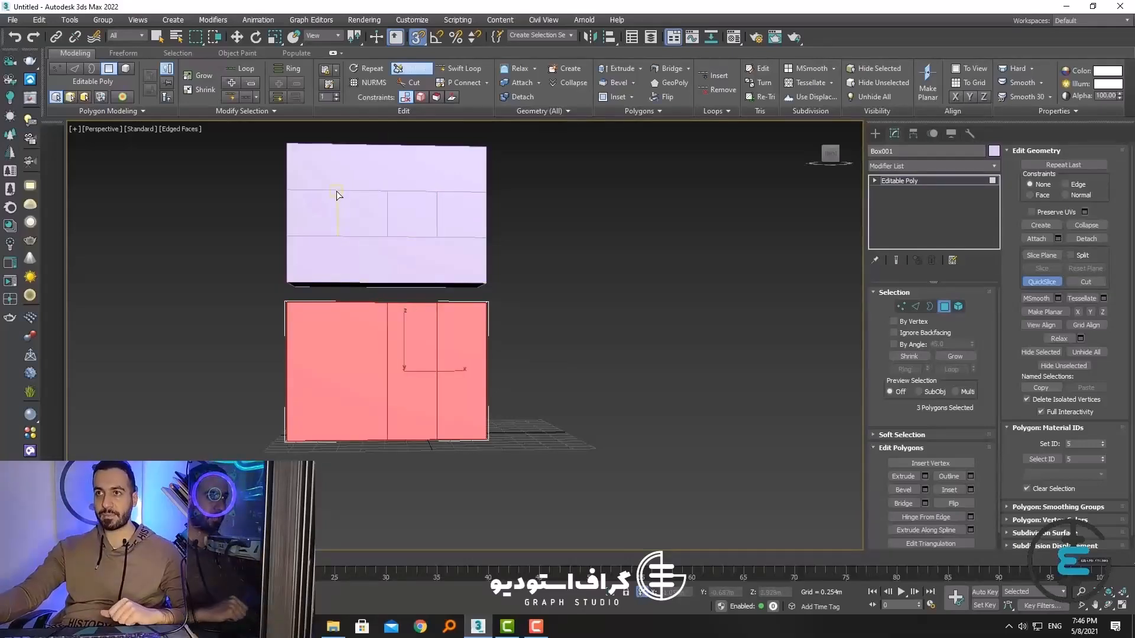
left_click(338, 236)
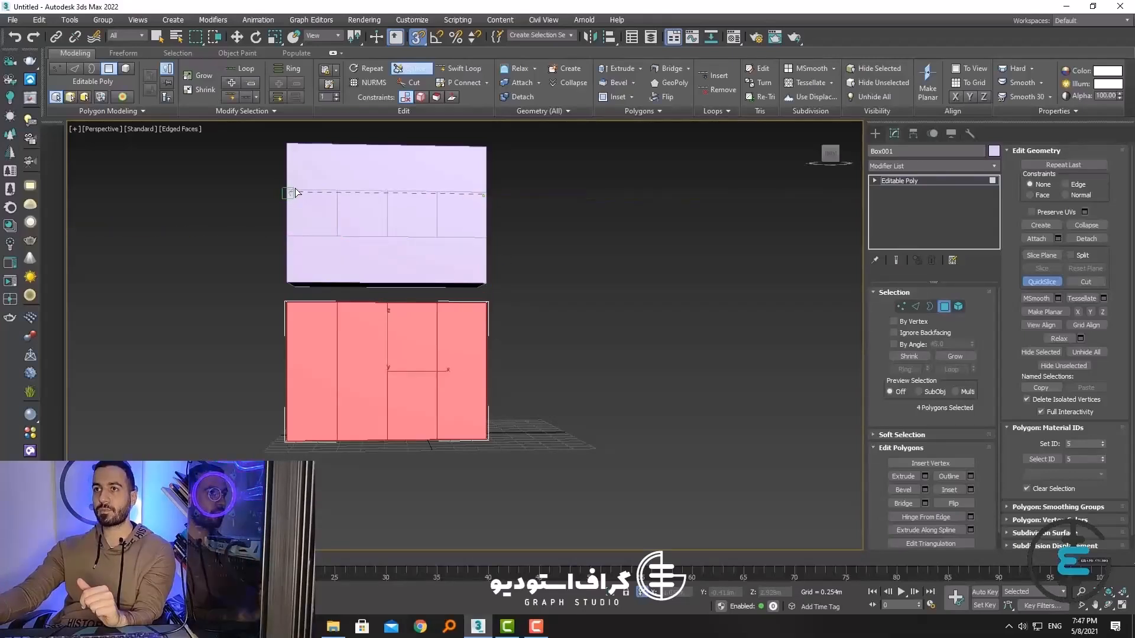
left_click(476, 306)
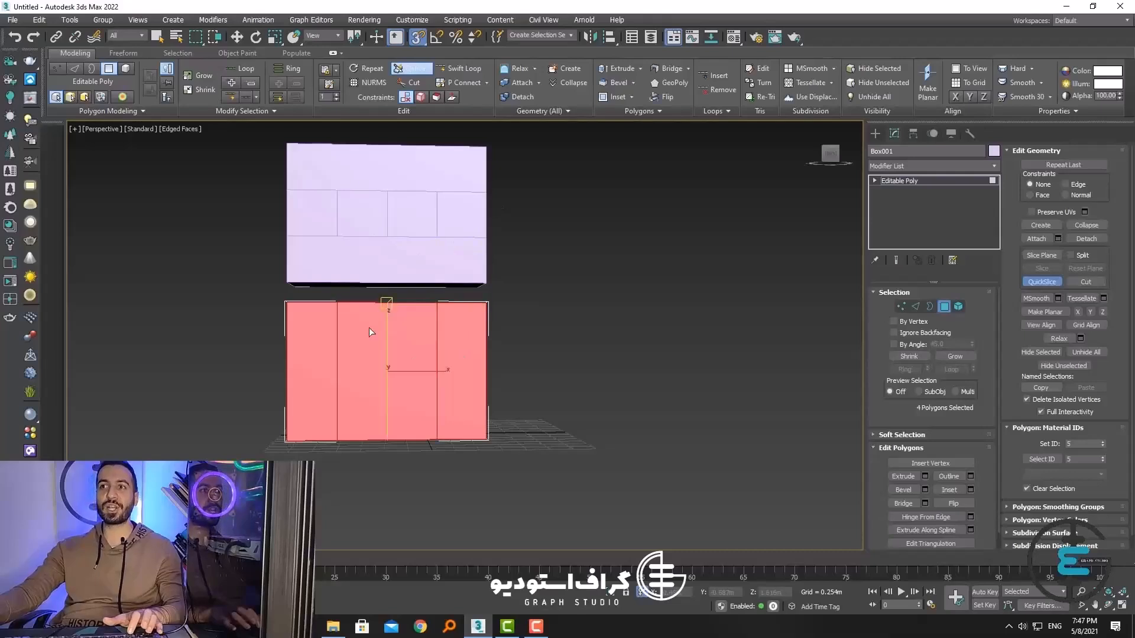
left_click(1042, 287)
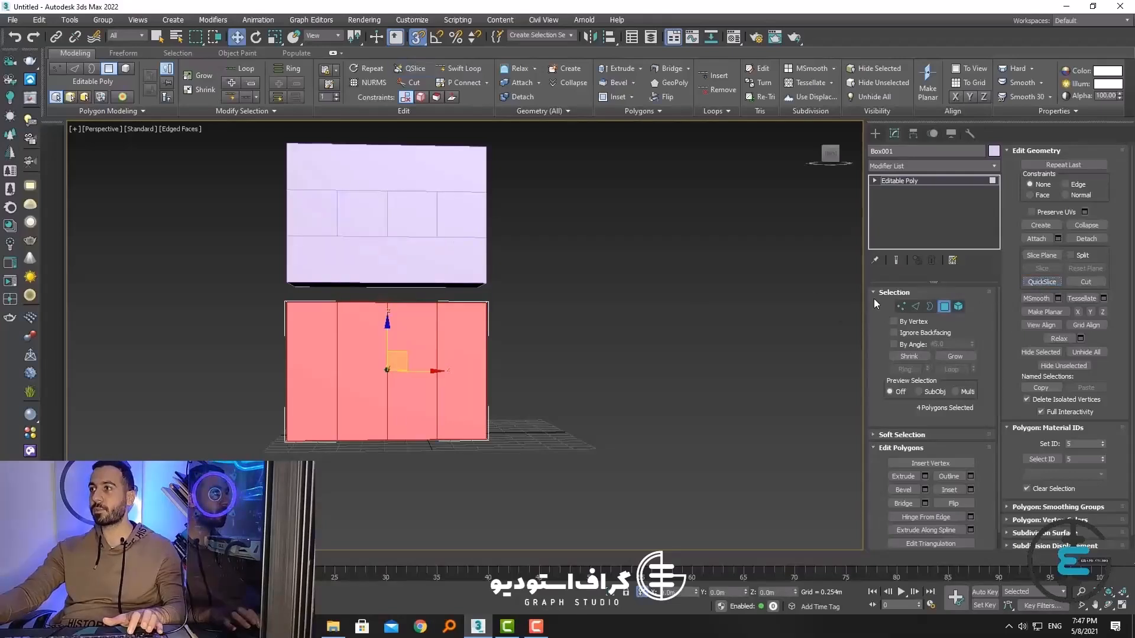
Step: Move the upper box beside the sliced box and, in the Front view, lower it to the same level with edged faces shown
key("4")
left_click(463, 253)
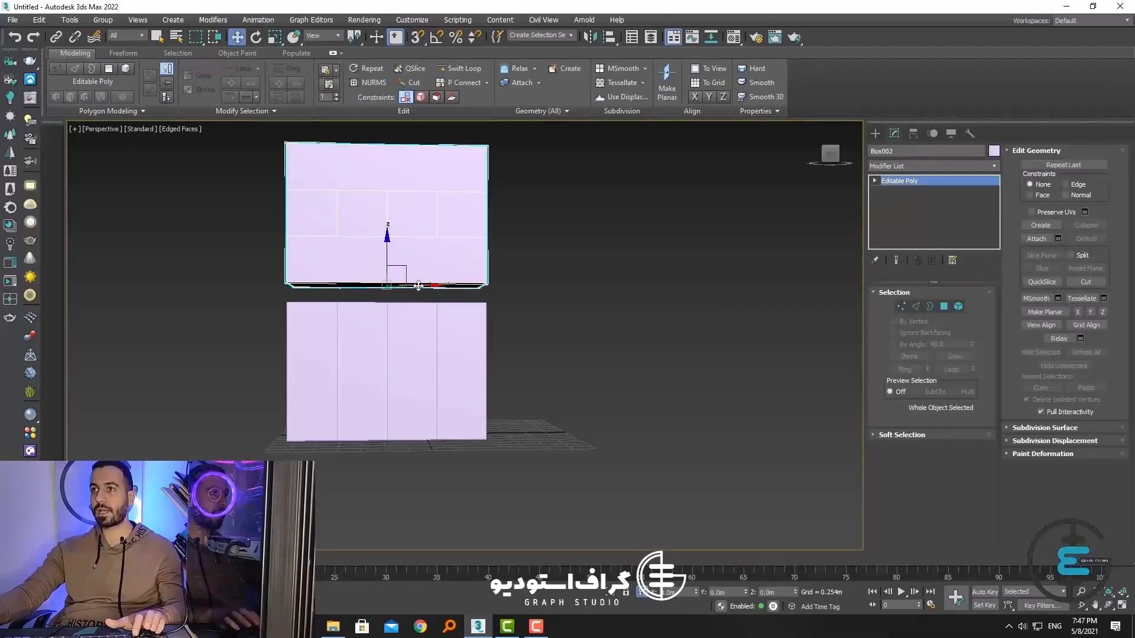
left_click_drag(418, 286, 617, 302)
key("f")
key("z")
key("F3")
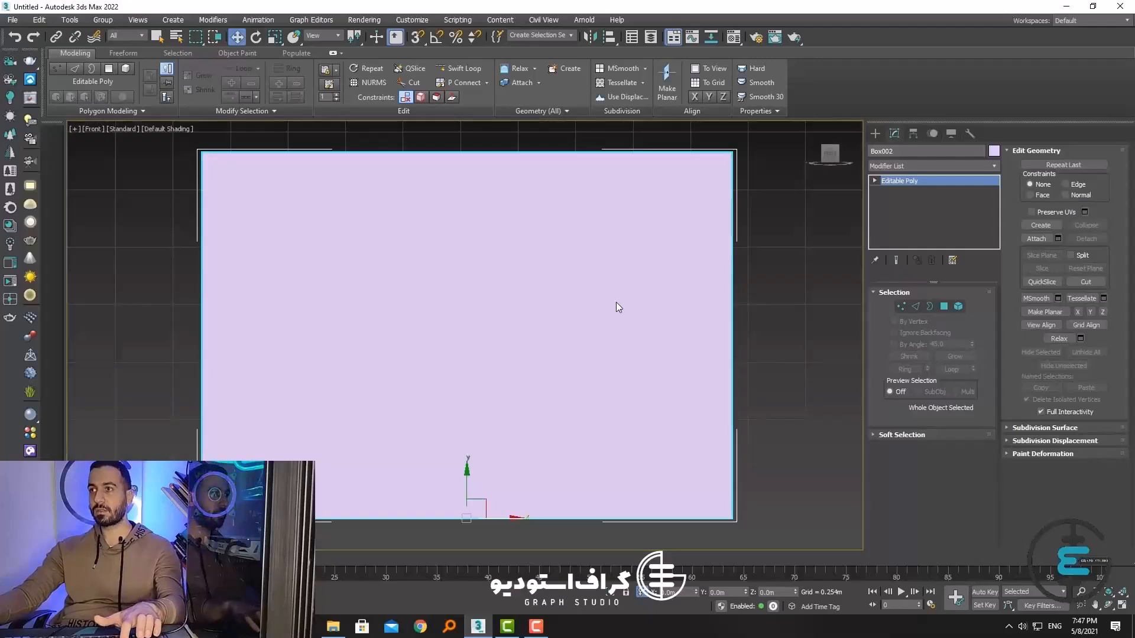
scroll(616, 302, "down", 6)
key("F4")
left_click_drag(575, 328, 575, 434)
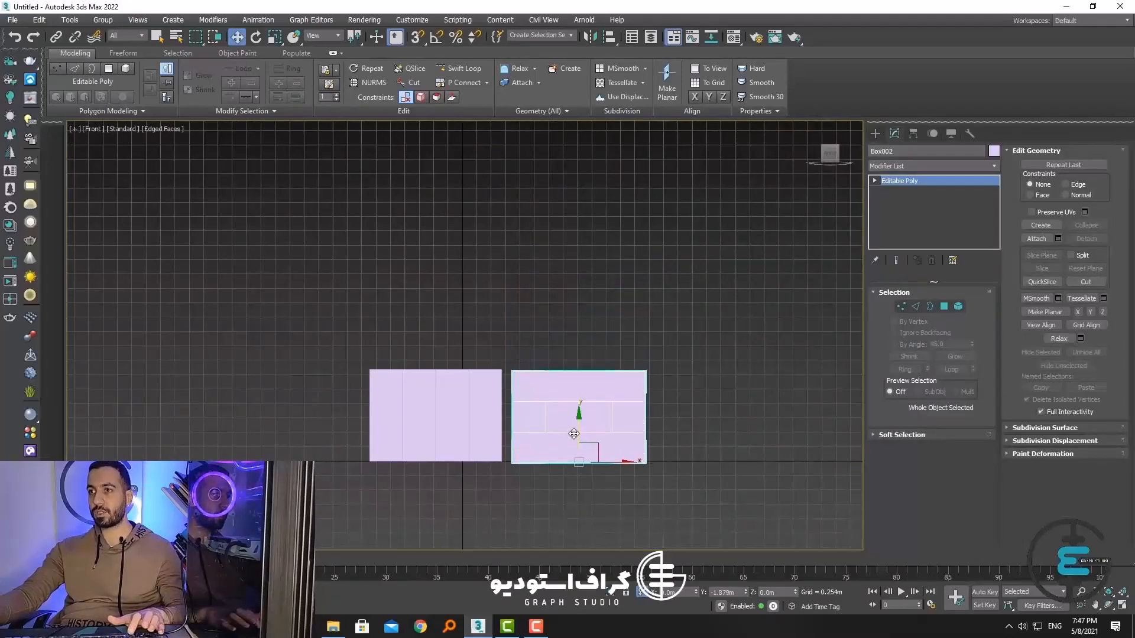
Step: QuickSlice the front polygons of the already sliced box horizontally in two places, snapping to the other box's horizontal edges, and leave polygon level
scroll(574, 434, "up", 3)
left_click(388, 276)
left_click(452, 353)
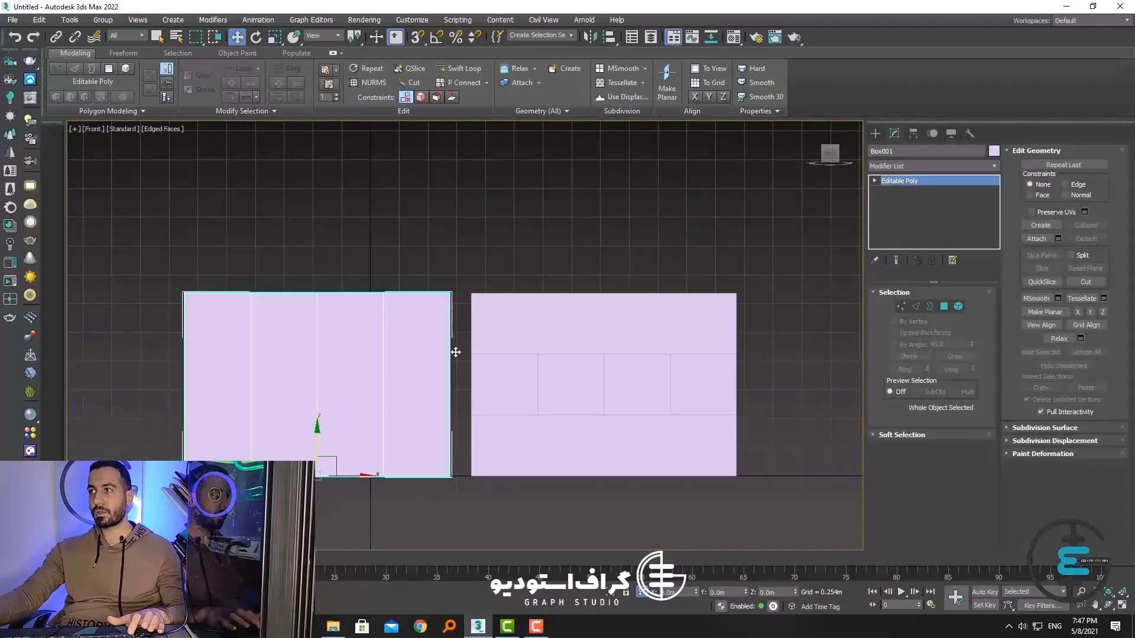
left_click(944, 306)
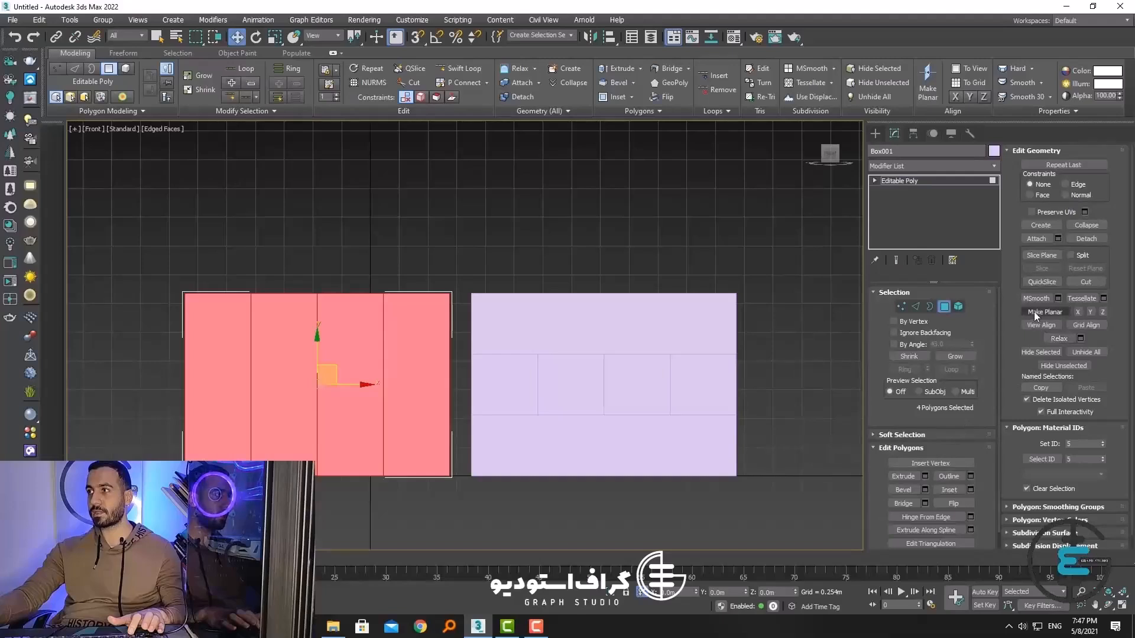
left_click(1041, 281)
key("s")
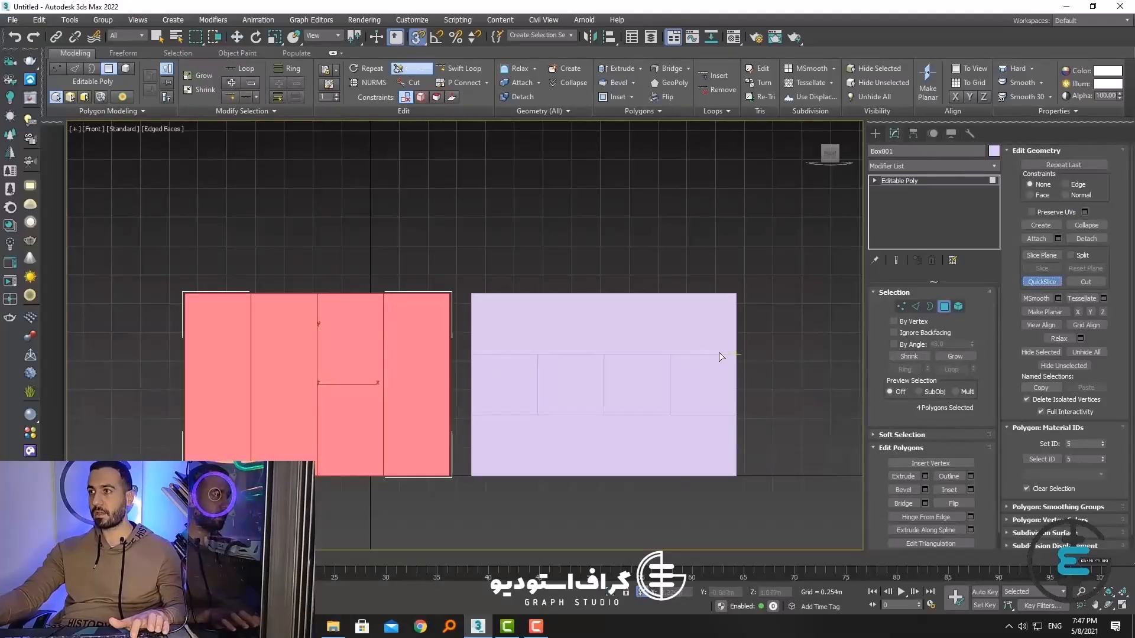
left_click(736, 355)
left_click(471, 354)
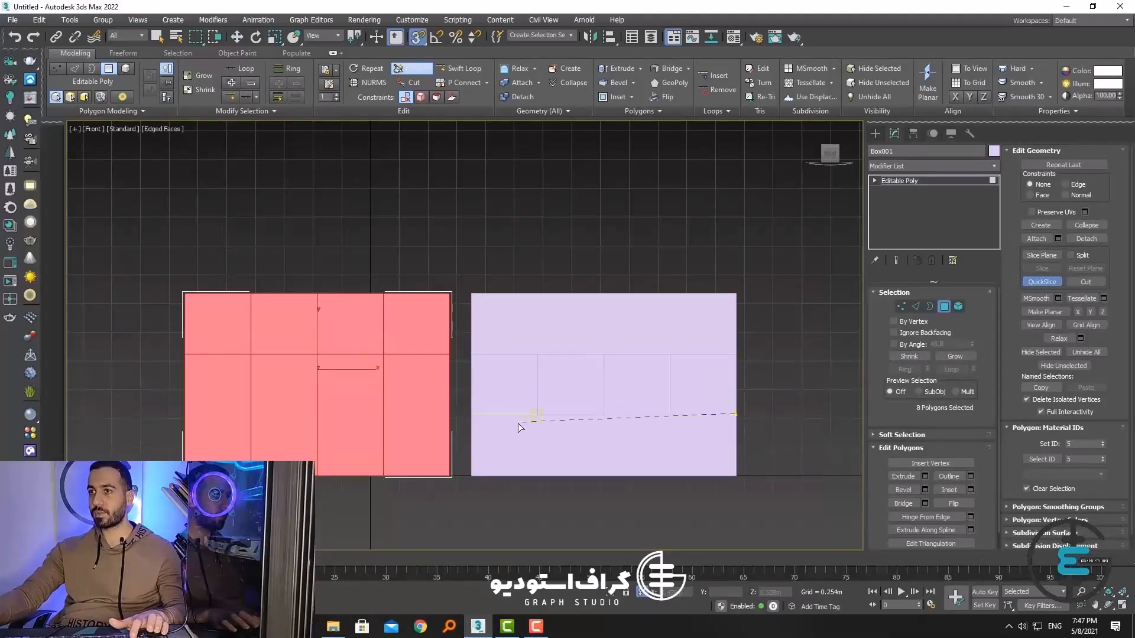
left_click(472, 415)
key("w")
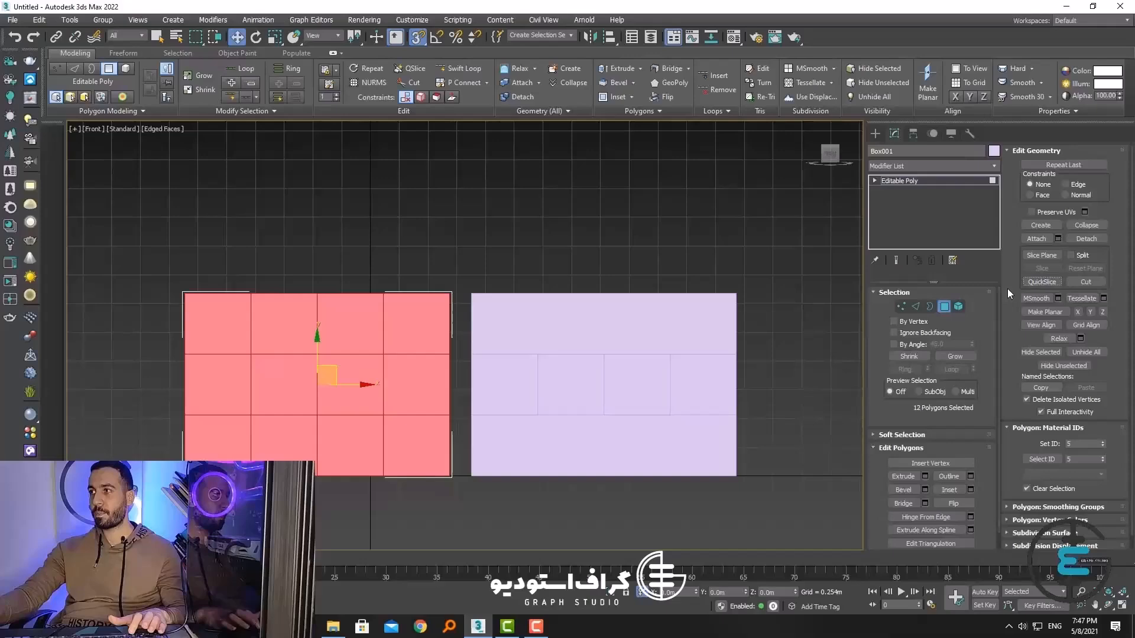
left_click(941, 307)
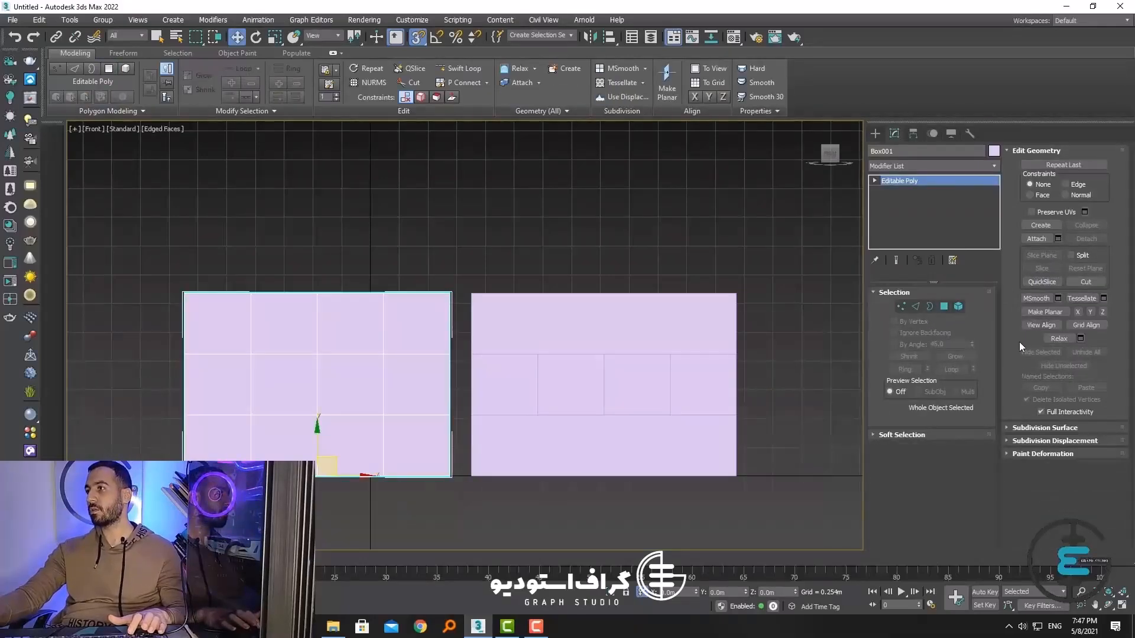
Step: Delete the box that served as the slicing reference, keeping only the one cut with QuickSlice
middle_click_drag(739, 378, 763, 403, "alt")
left_click(656, 362)
key("Delete")
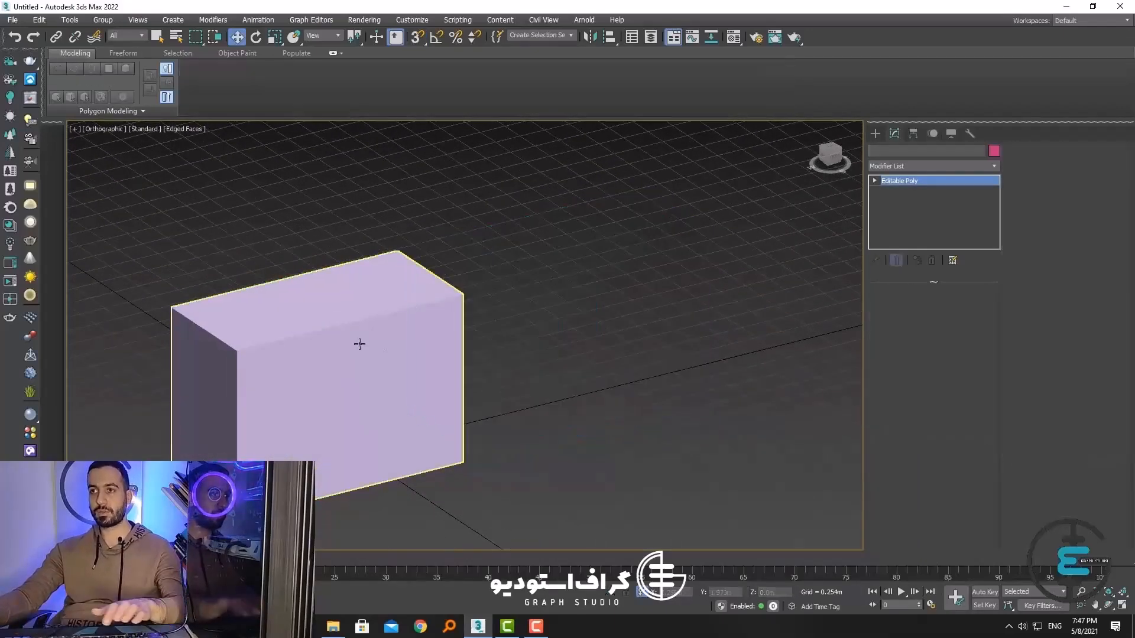
Step: Turn on angle snap at 45 degrees and rotate the remaining box so its sliced face points upward
left_click(359, 344)
key("e")
mouse_move(335, 430)
left_mouse_down()
mouse_move(387, 414)
mouse_move(335, 430)
left_mouse_up()
left_click(437, 37)
right_click(437, 37)
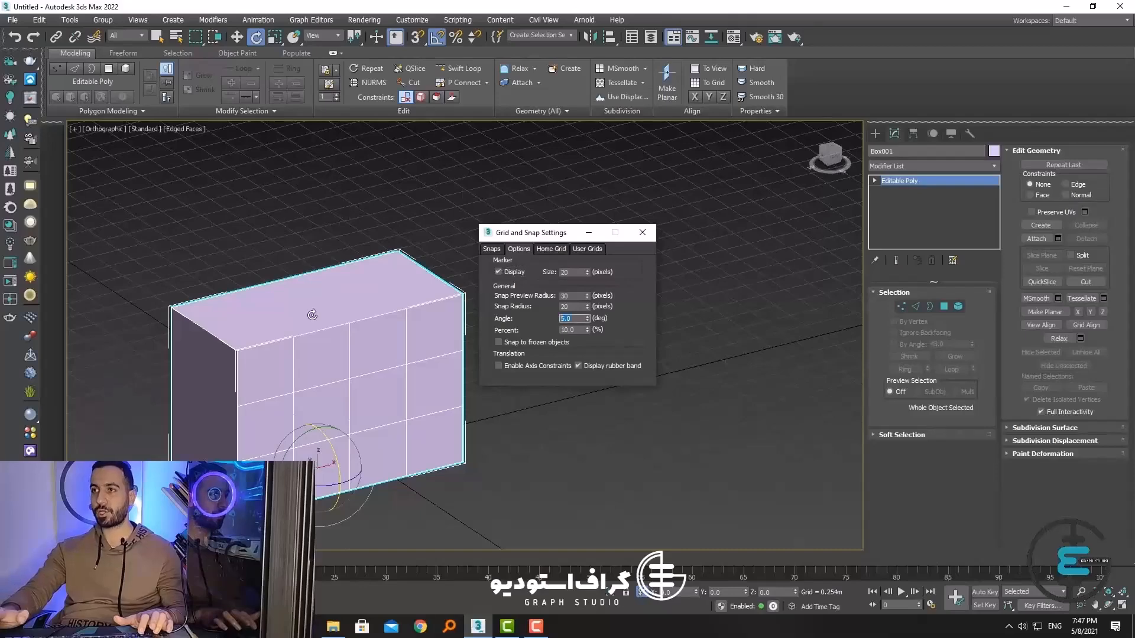
type("45")
left_click(646, 233)
left_click_drag(335, 438, 290, 402)
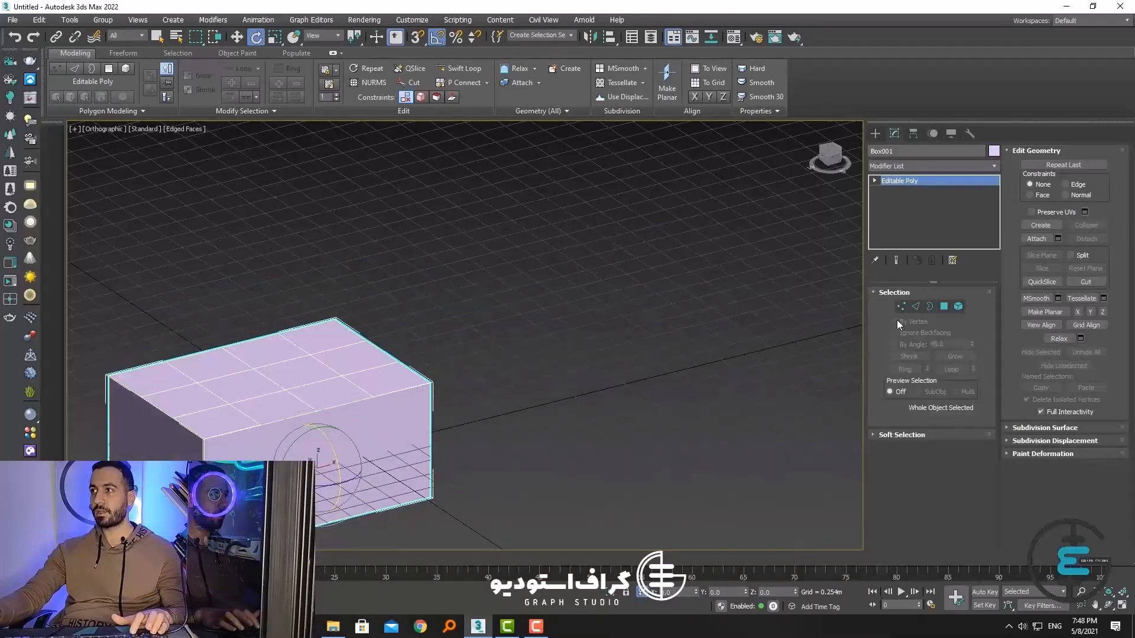
Step: Raise several individual polygons of the box's upper face by different amounts to make the surface uneven
left_click(944, 306)
left_click(309, 371)
left_click(238, 40)
left_click_drag(299, 354, 298, 345)
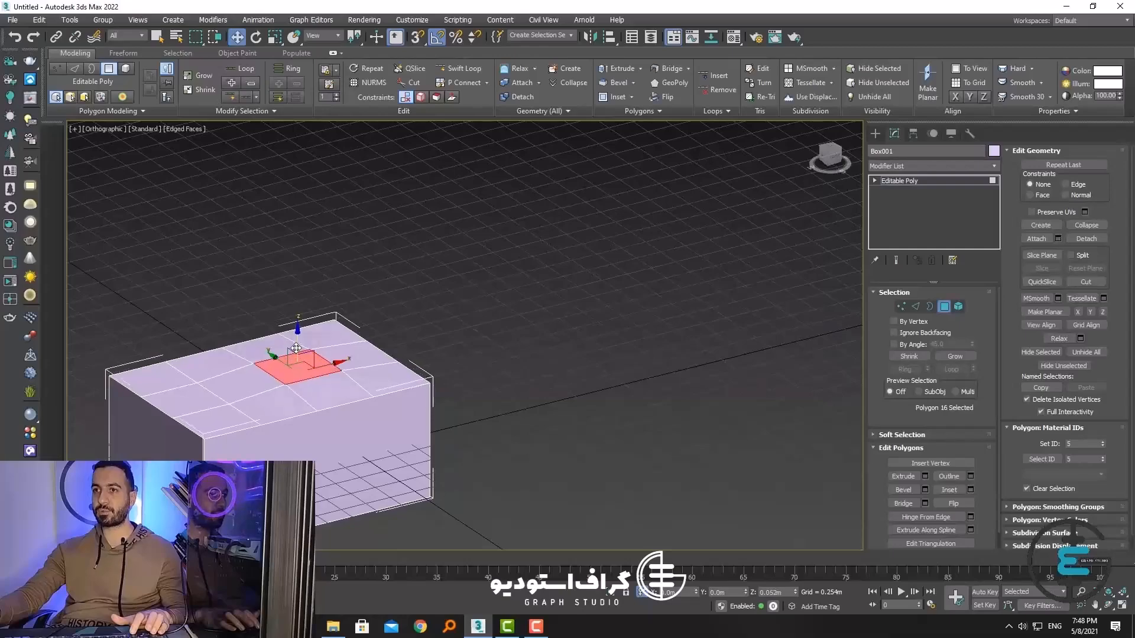
left_click(236, 384)
left_click_drag(243, 367, 211, 334)
left_click(224, 362)
left_click(327, 332)
left_click_drag(323, 316, 322, 306)
left_click(366, 370)
middle_click_drag(366, 369, 327, 412, "alt")
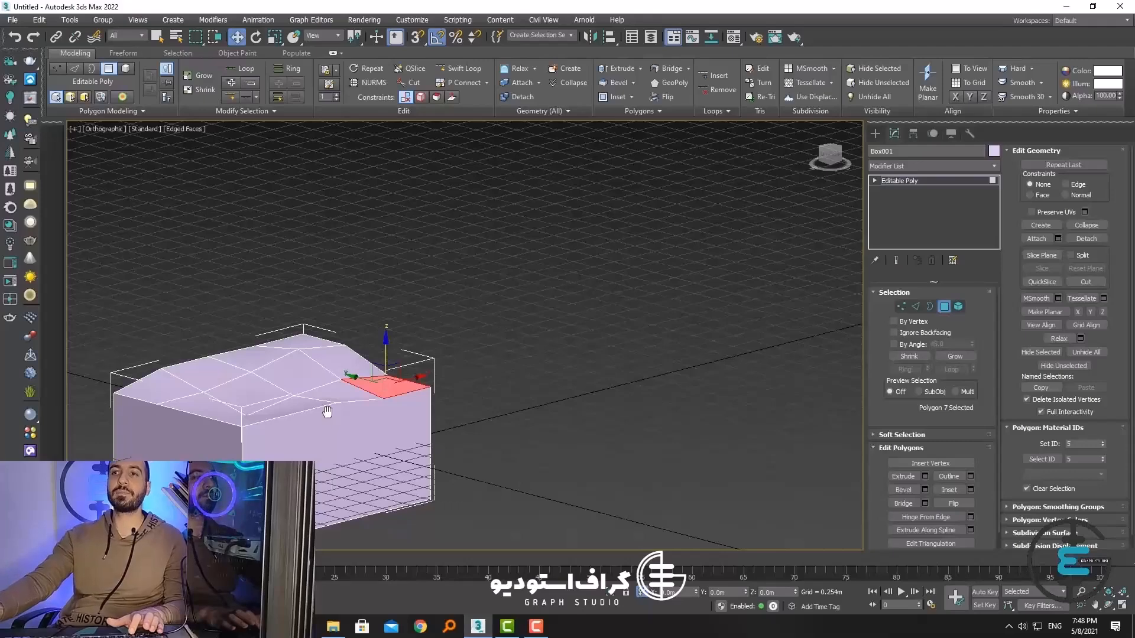
middle_click_drag(345, 394, 366, 444, "alt")
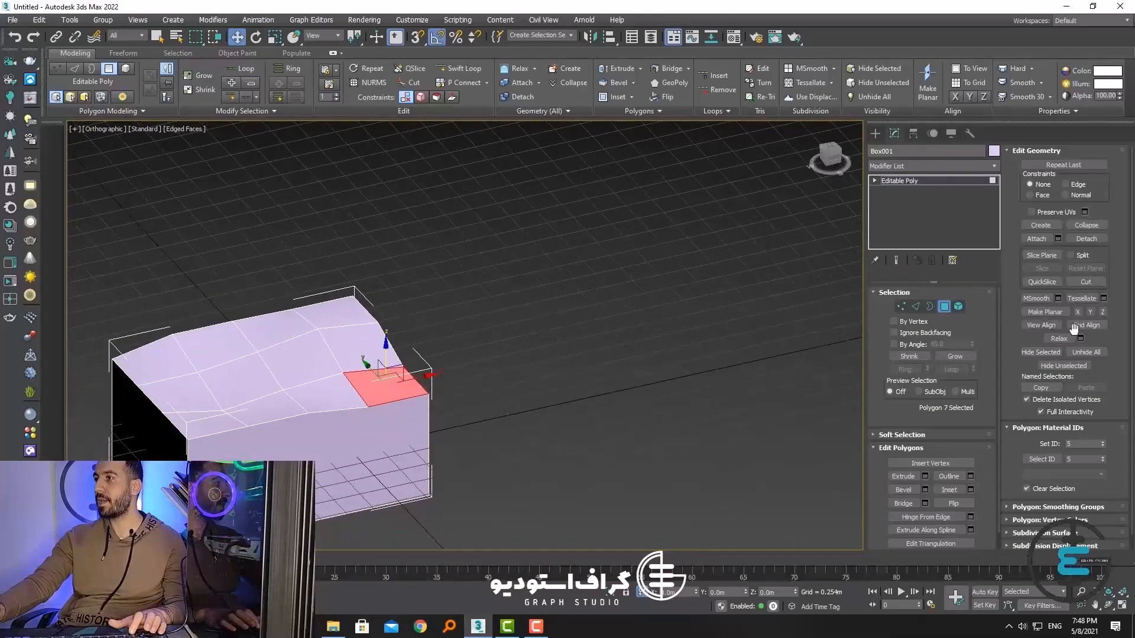
Step: Select all twelve polygons of the uneven upper face and flatten them with Make Planar
left_click(319, 397, "ctrl")
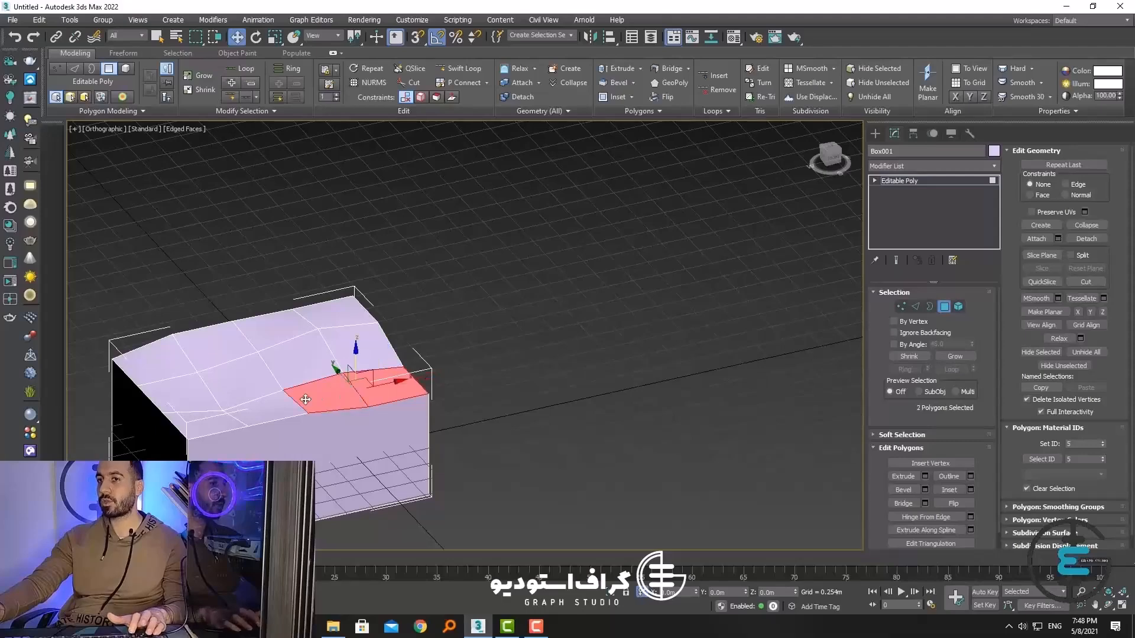
left_click(272, 405, "ctrl")
left_click(177, 402, "ctrl")
left_click(148, 364, "ctrl")
left_click(252, 335, "ctrl")
left_click(273, 334, "ctrl")
left_click(355, 349, "ctrl")
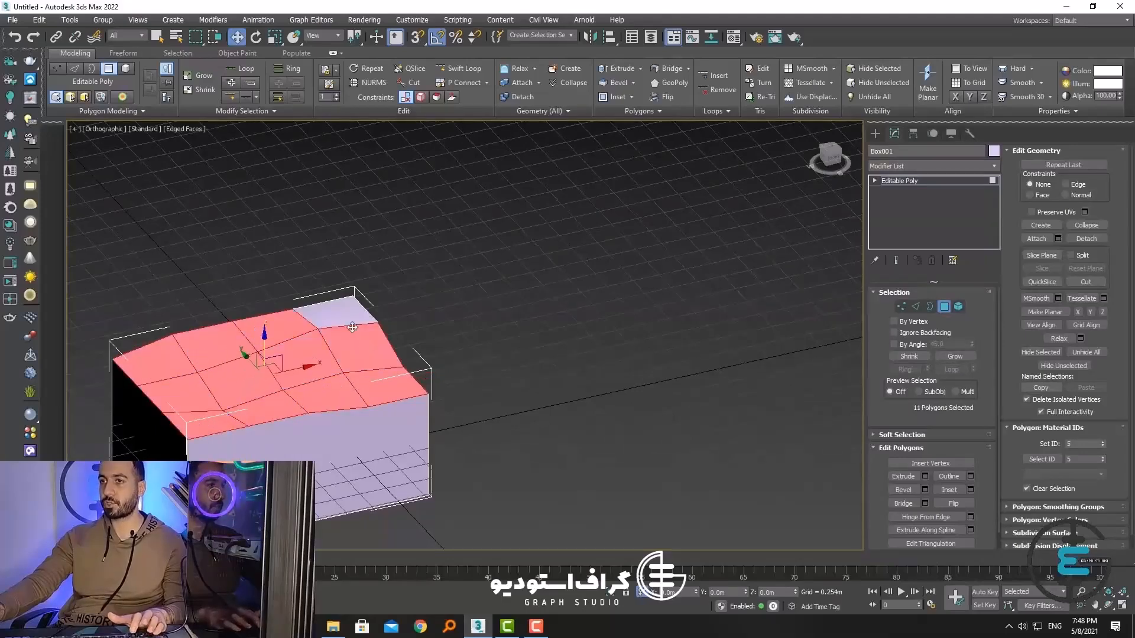
left_click(298, 316, "ctrl")
left_click(343, 314, "ctrl")
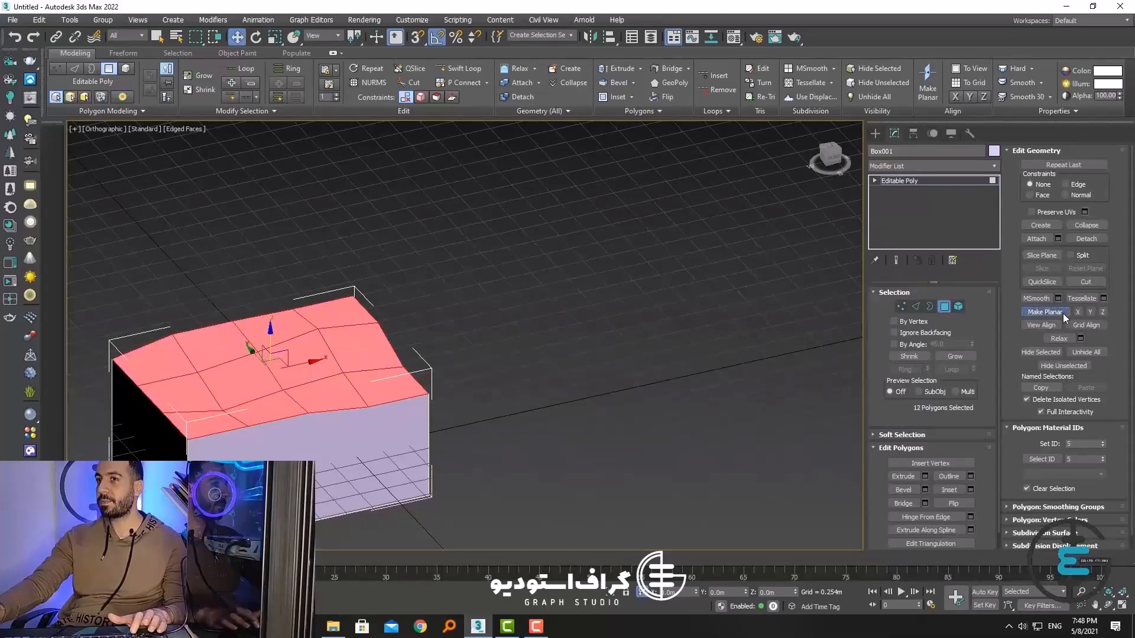
left_click(1045, 312)
Step: Check the slope of the upper face in the Left view and level the selected polygons with Make Planar along Z
key("p")
middle_click_drag(414, 355, 418, 433, "alt")
scroll(418, 365, "up", 3)
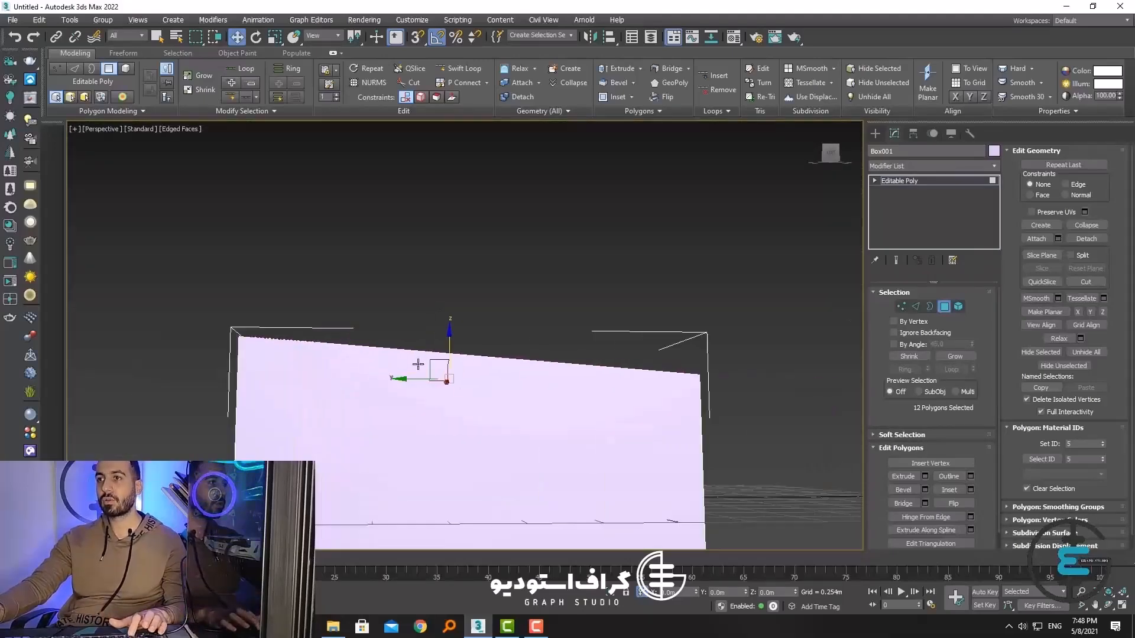
middle_click_drag(418, 364, 427, 384, "alt")
key("f")
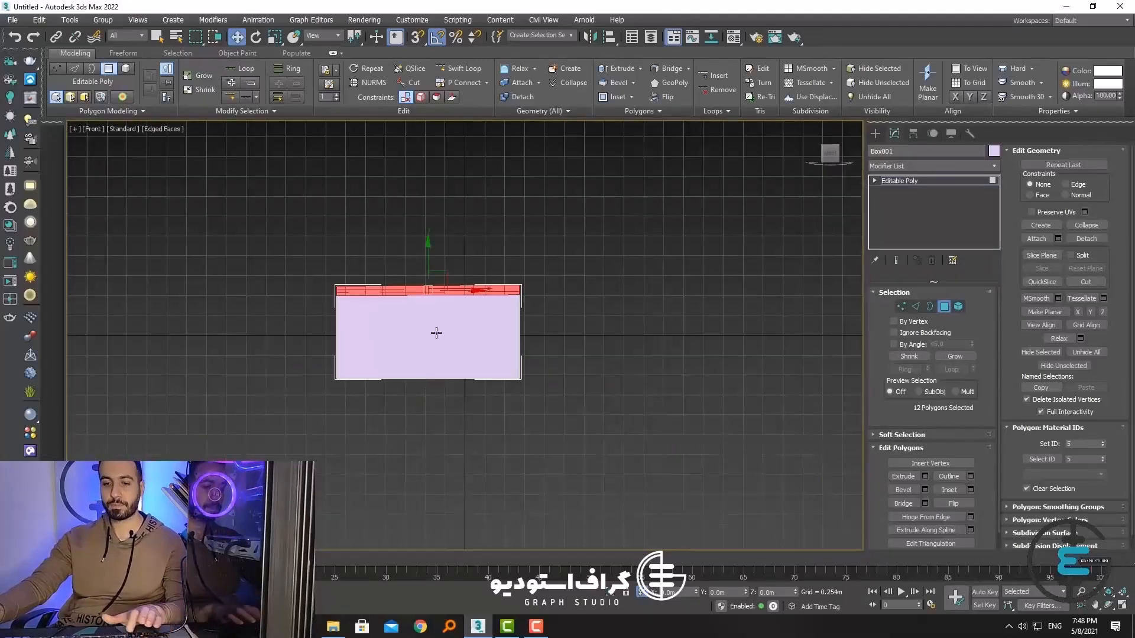
key("l")
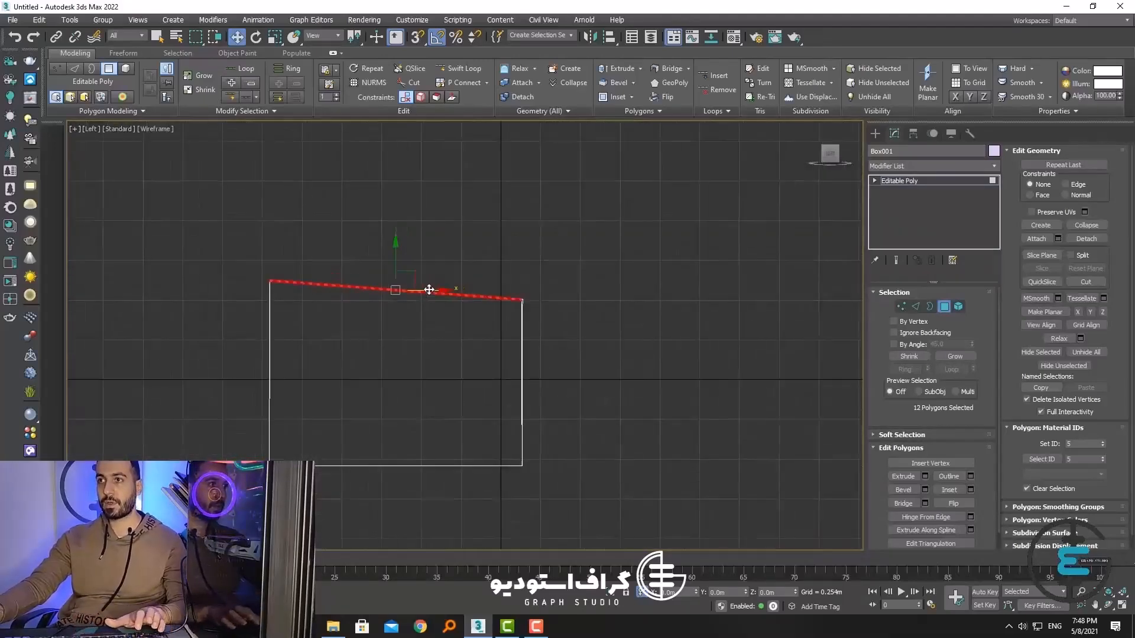
left_click(1103, 312)
key("ctrl+z")
Step: Try Make Planar along X and along Y on the shaded upper polygons, undoing each attempt
key("p")
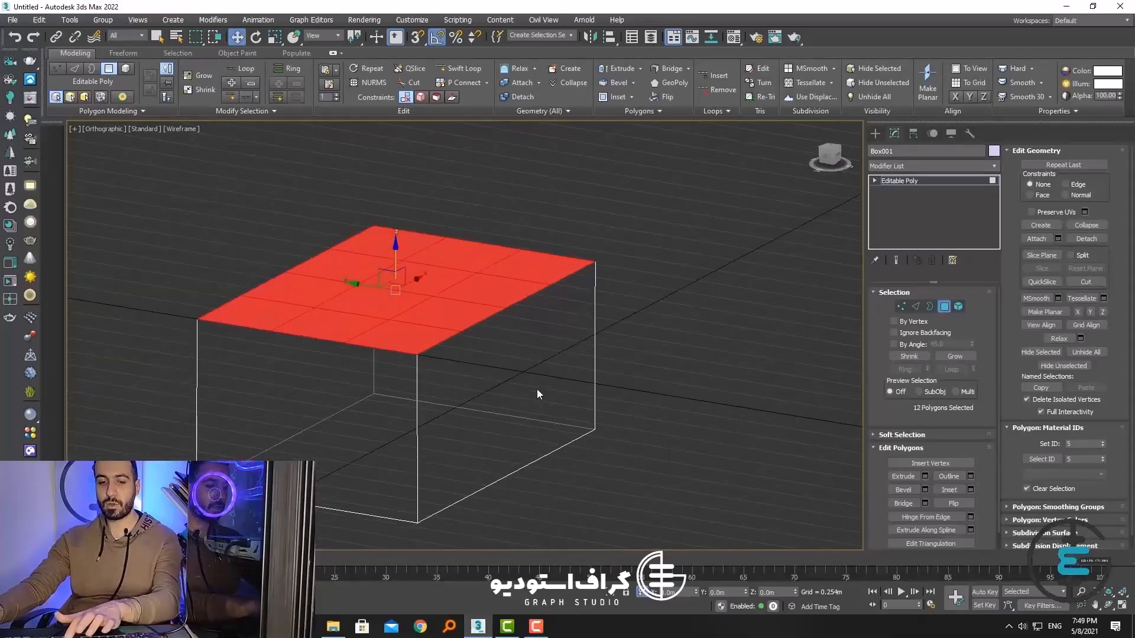
scroll(536, 389, "up", 5)
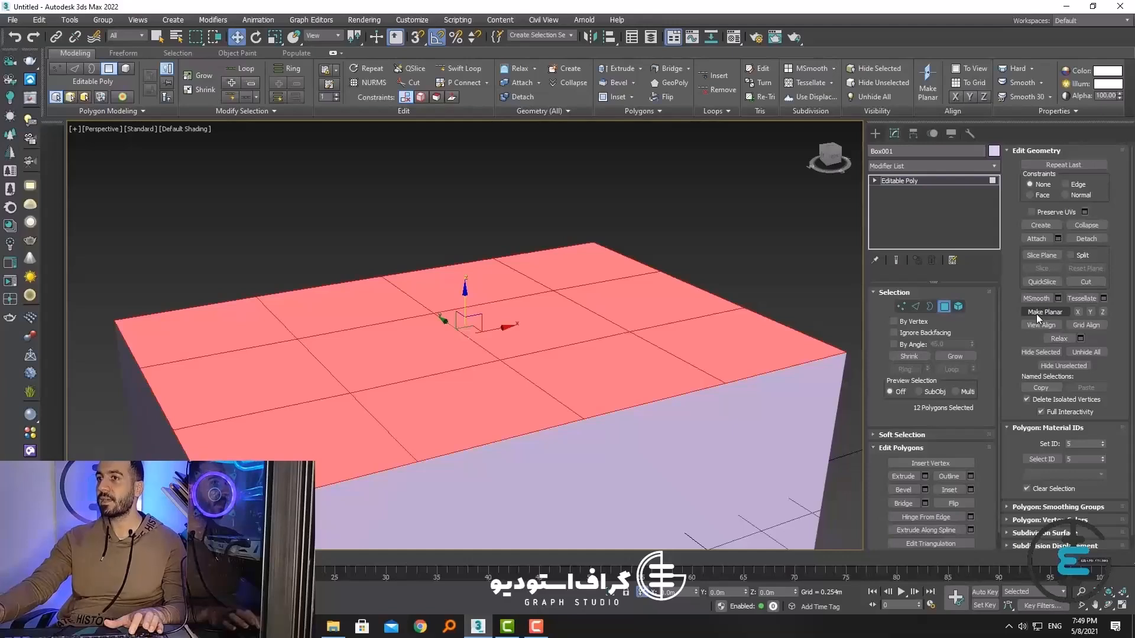
left_click(1078, 312)
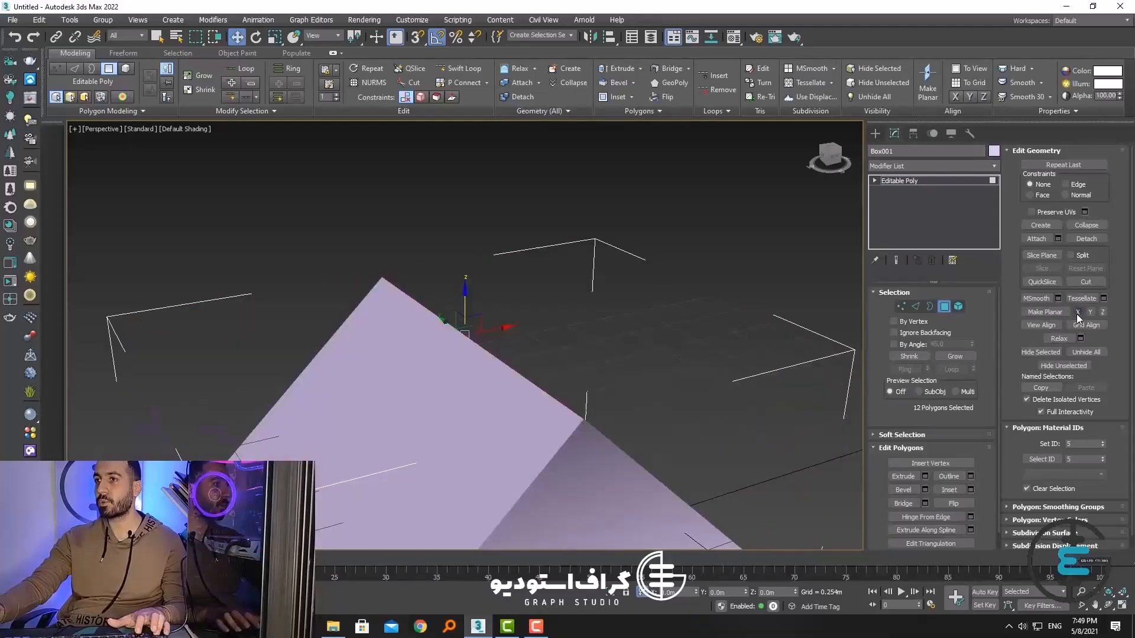
key("ctrl+z")
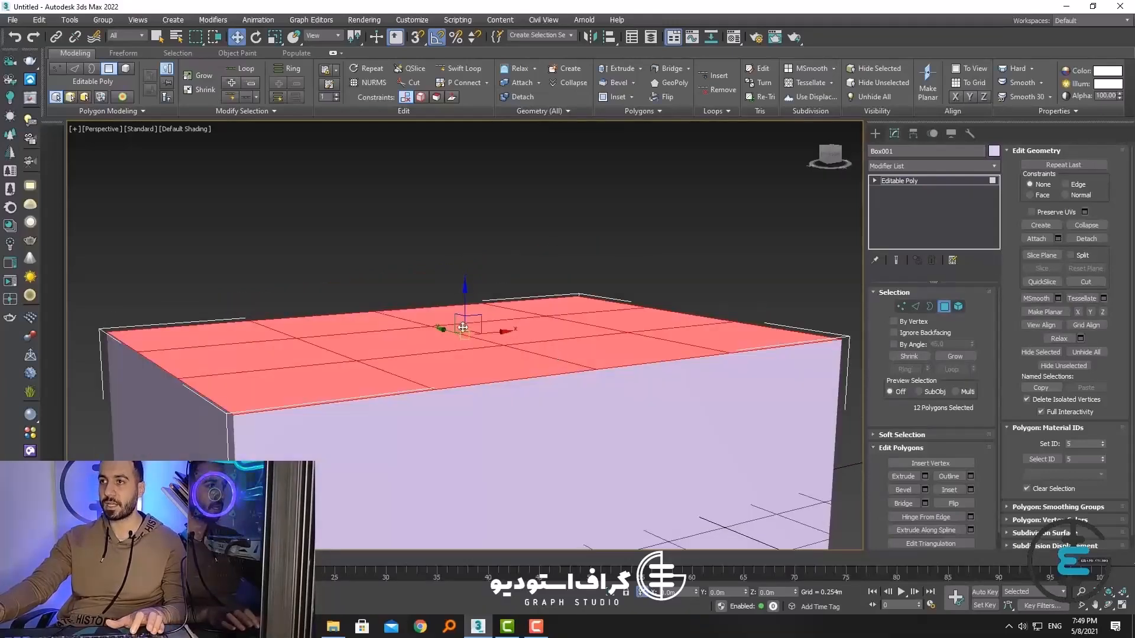
left_click(1091, 313)
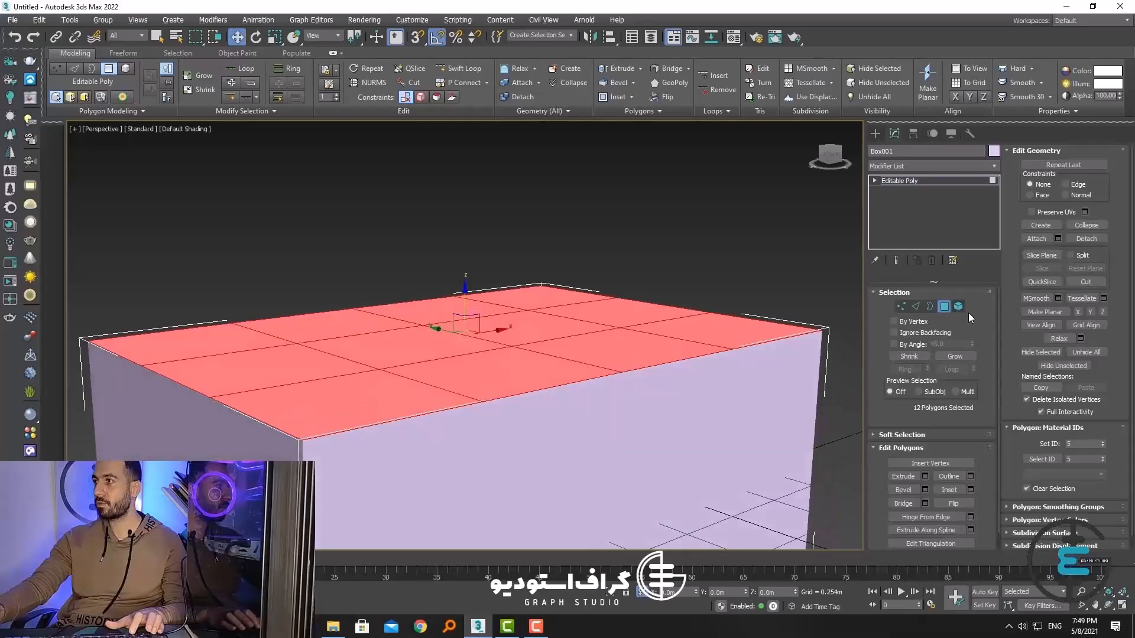
mouse_move(697, 362)
middle_mouse_down("alt")
mouse_move(657, 363)
mouse_move(684, 362)
middle_mouse_up("alt")
scroll(357, 417, "down", 3)
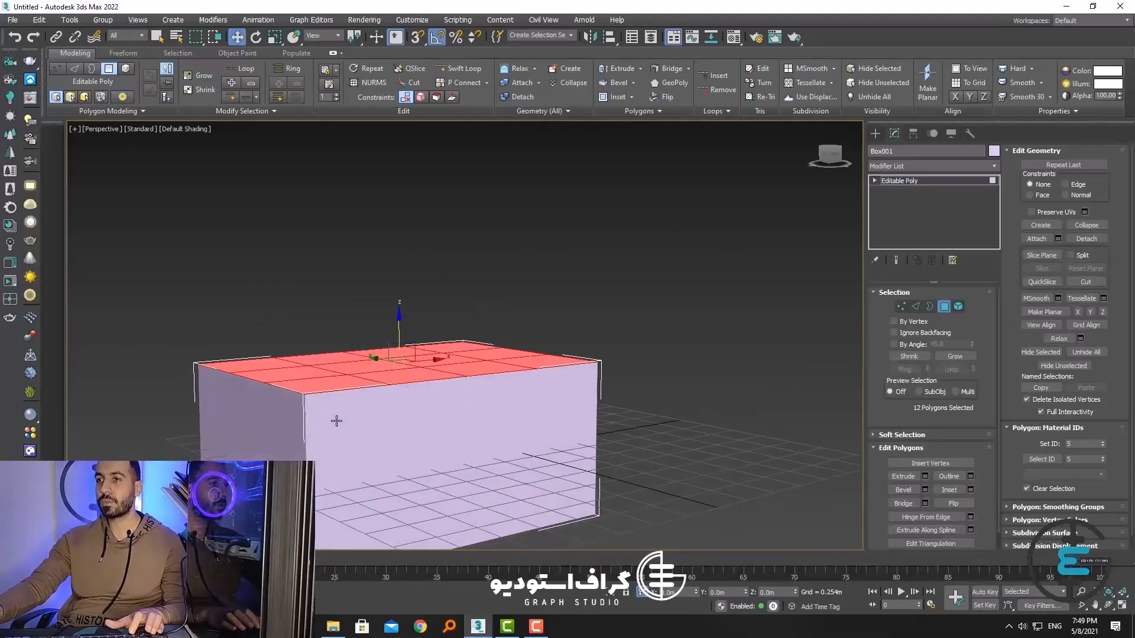
scroll(331, 418, "down", 3)
middle_click_drag(332, 418, 334, 440, "alt")
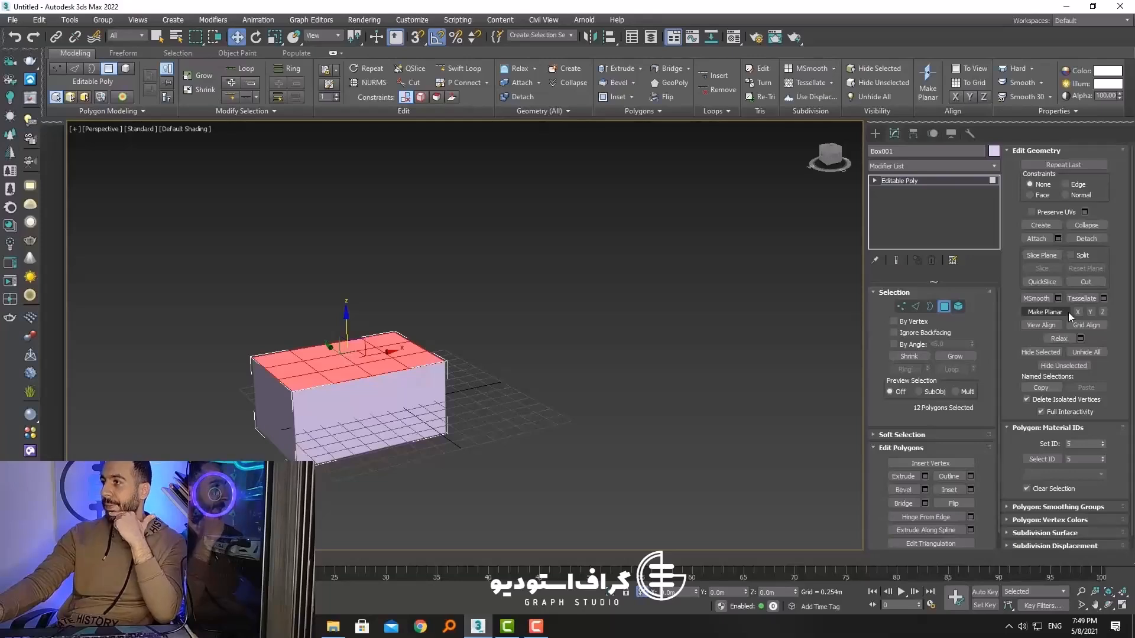
Step: Examine the remaining Editable Poly settings, including Paint Deformation and Soft Selection, and collapse them again
left_click_drag(1018, 358, 1008, 332)
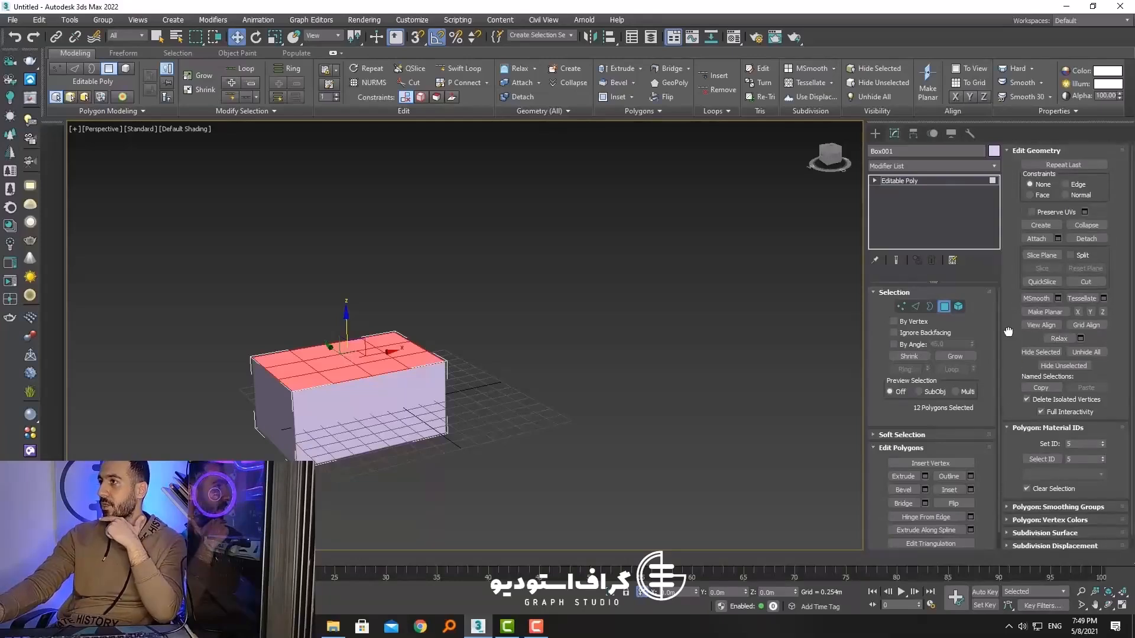
scroll(1013, 344, "down", 1)
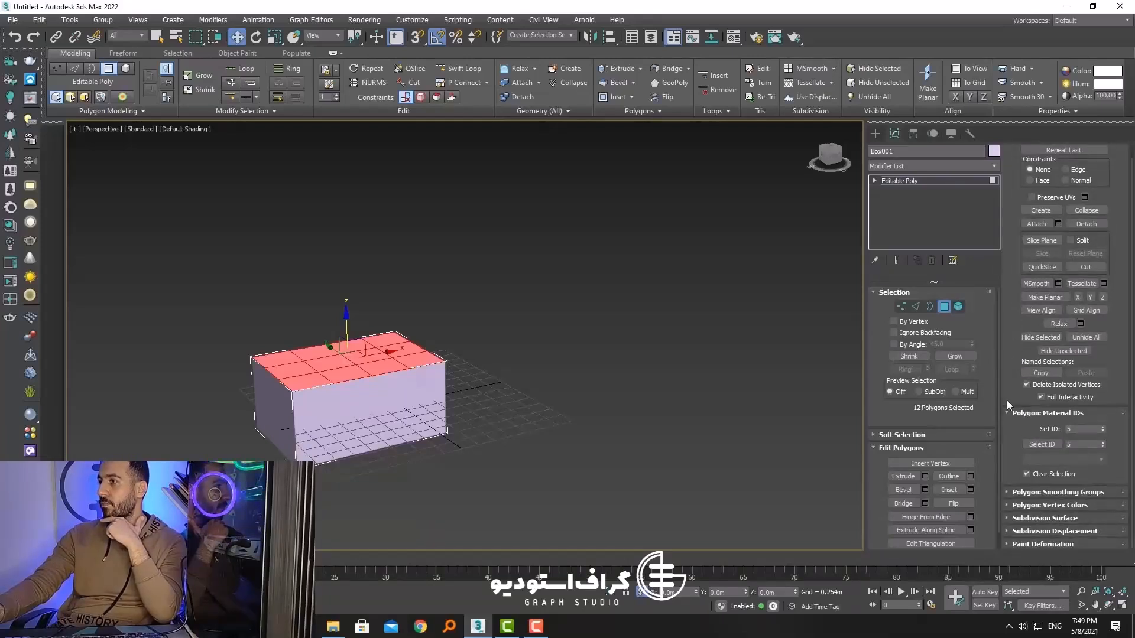
left_click(1020, 413)
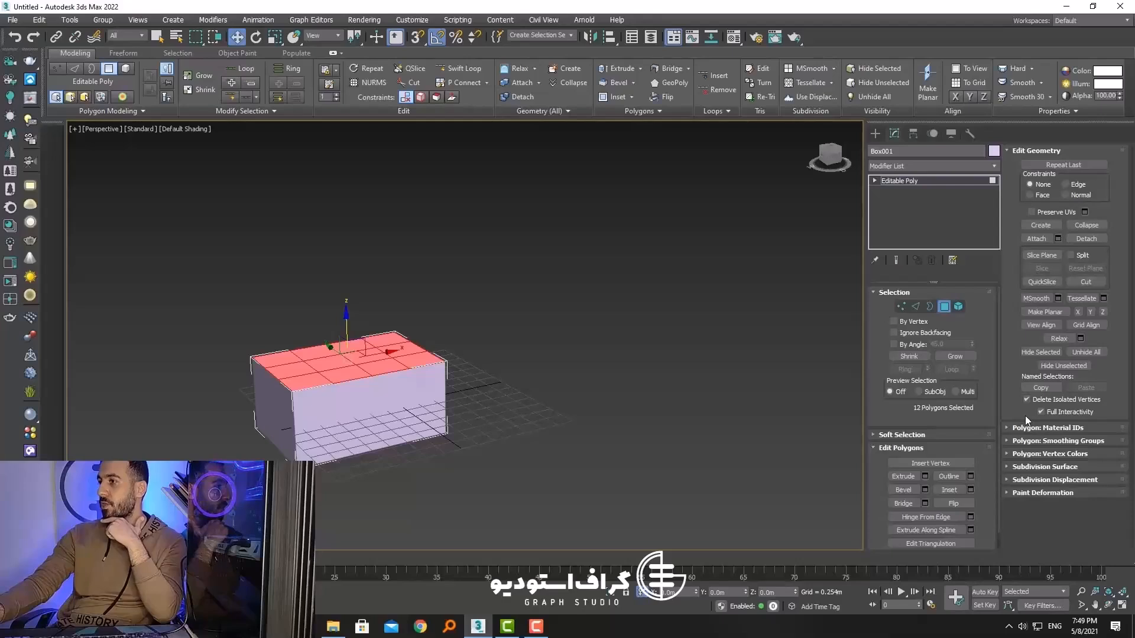
left_click(1036, 494)
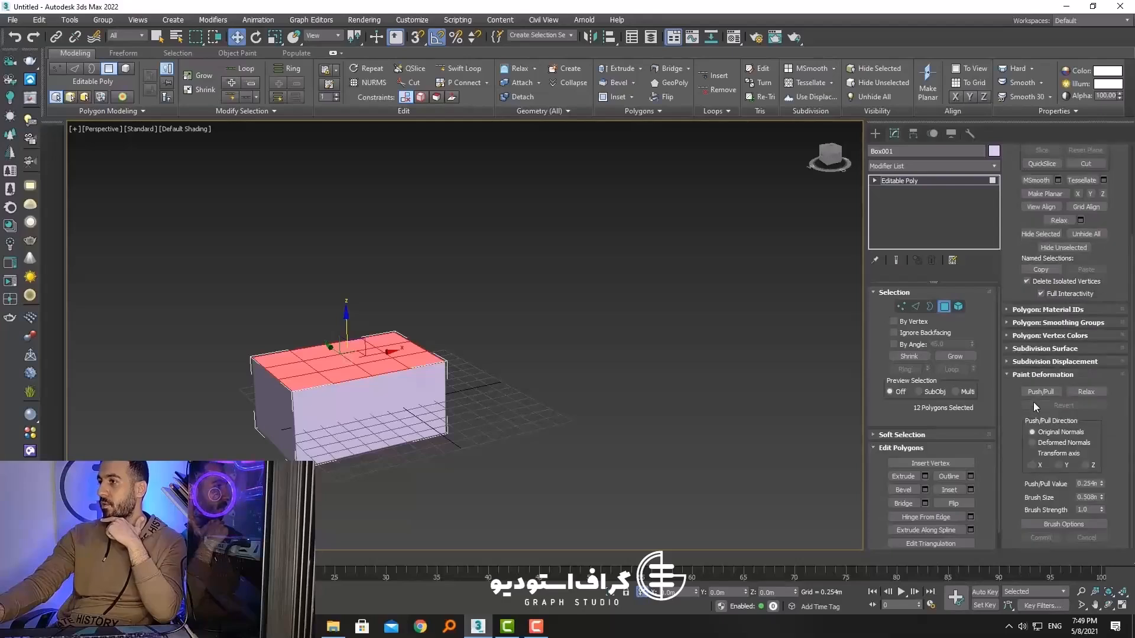
left_click(1020, 374)
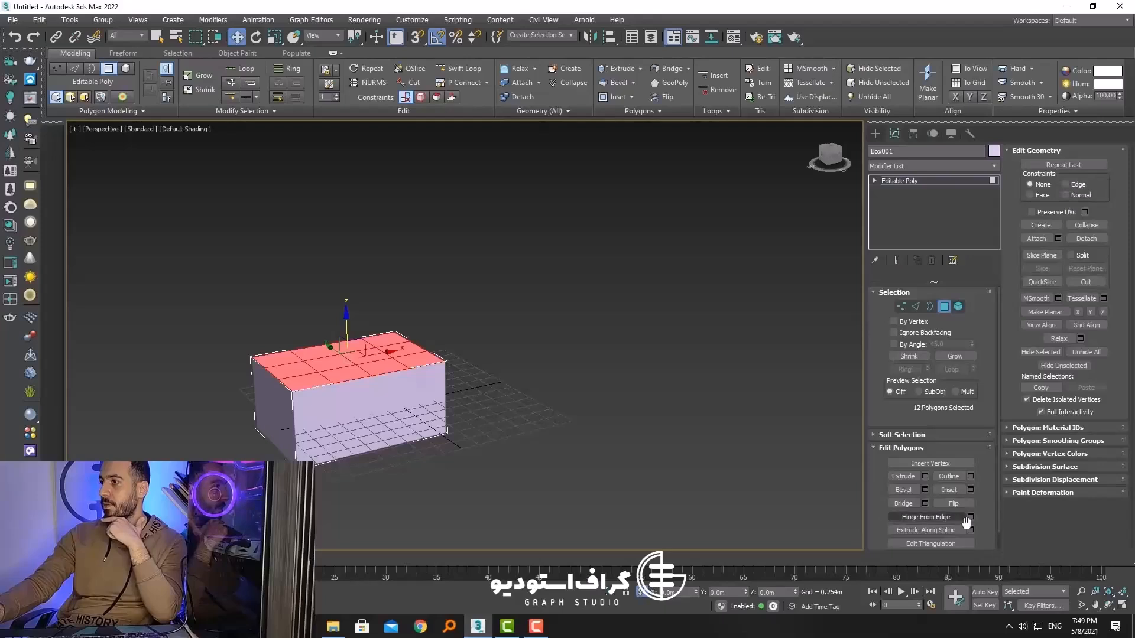
left_click(904, 434)
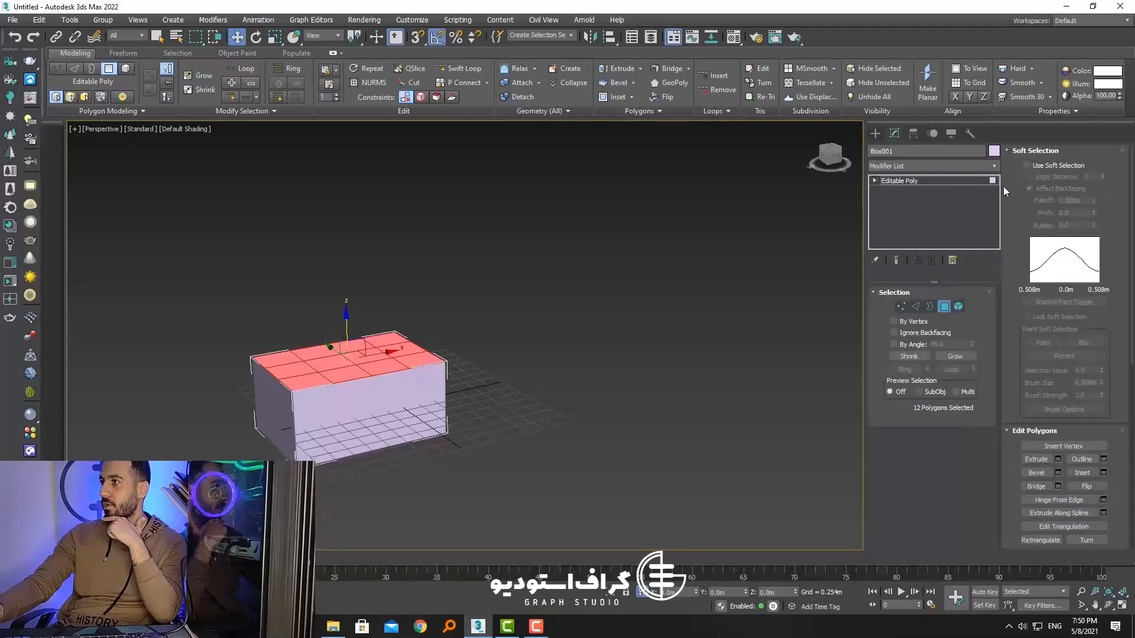
left_click(1042, 150)
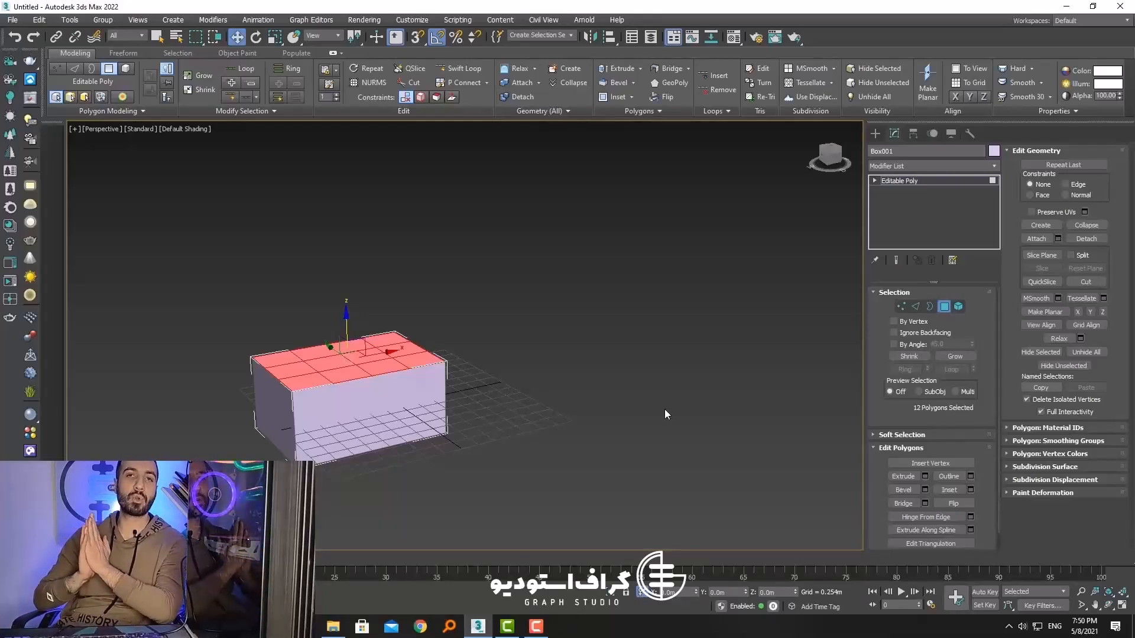
Step: Switch to File Explorer and open the building render 11.jpg in Photos
left_click(333, 626)
double_click(636, 91)
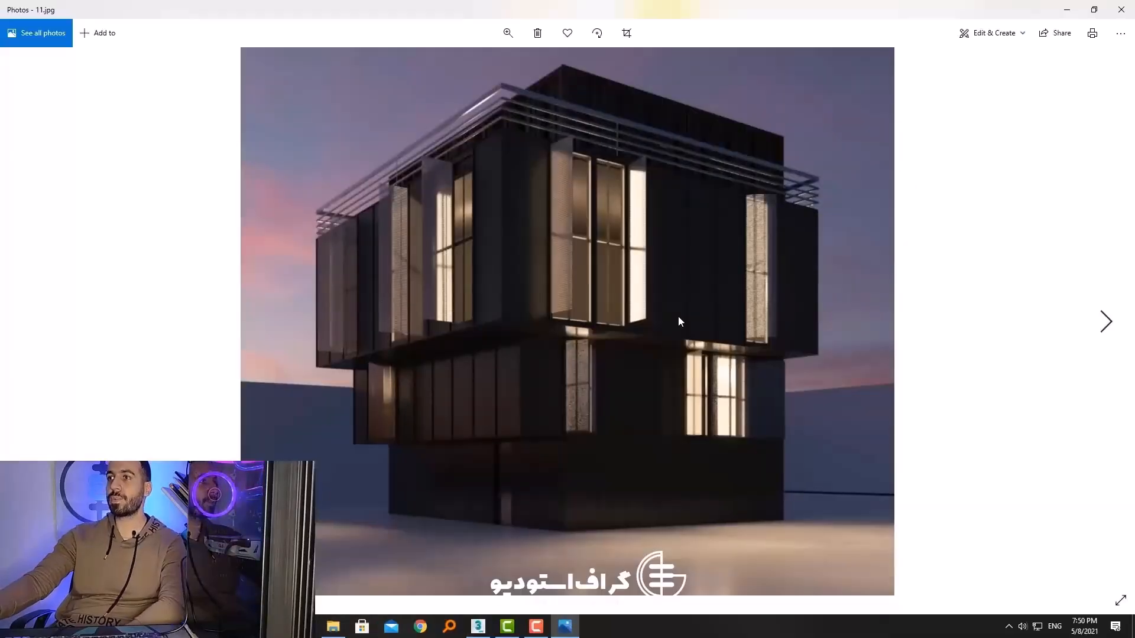